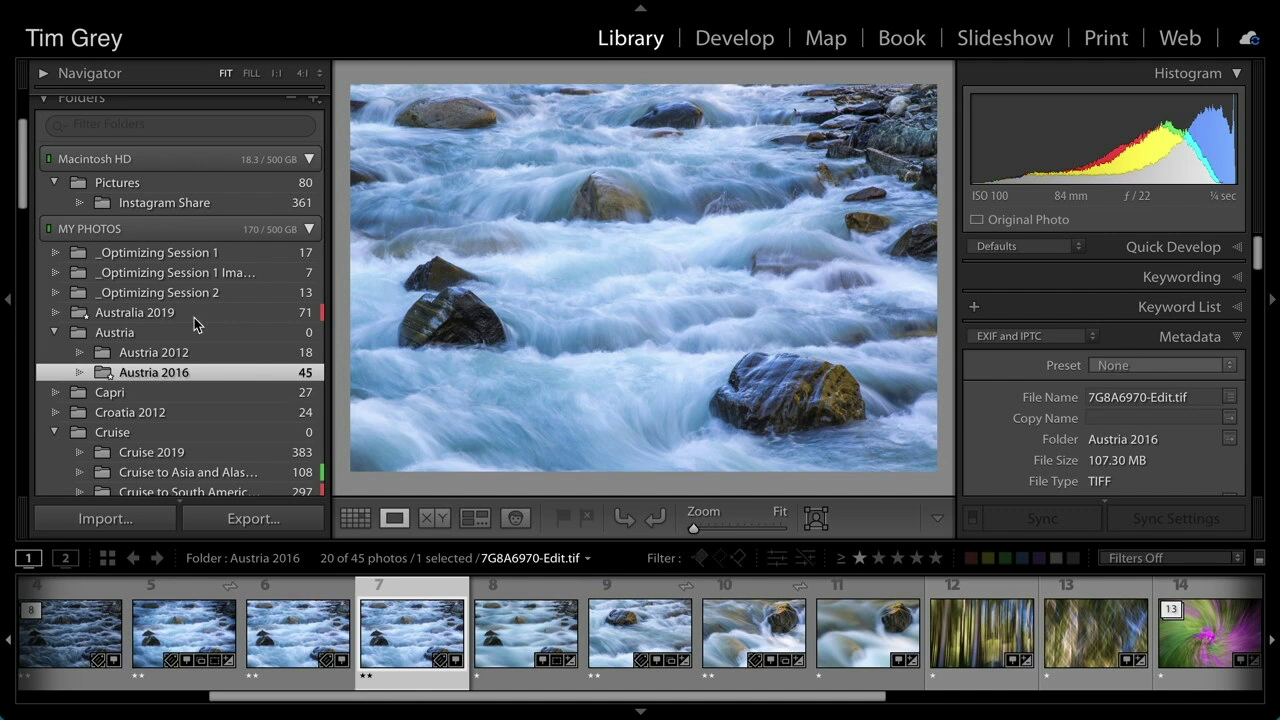
Display all photographs in the catalog
scroll(191, 293, "up", 5)
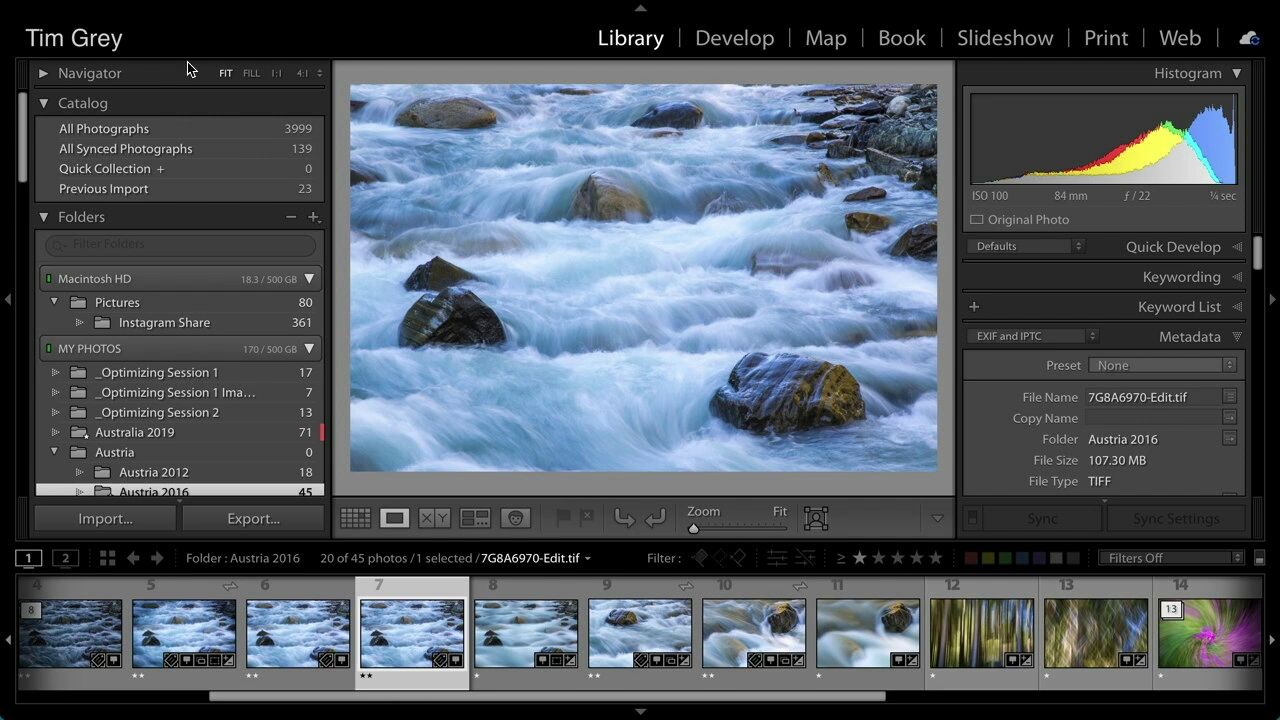
left_click(156, 127)
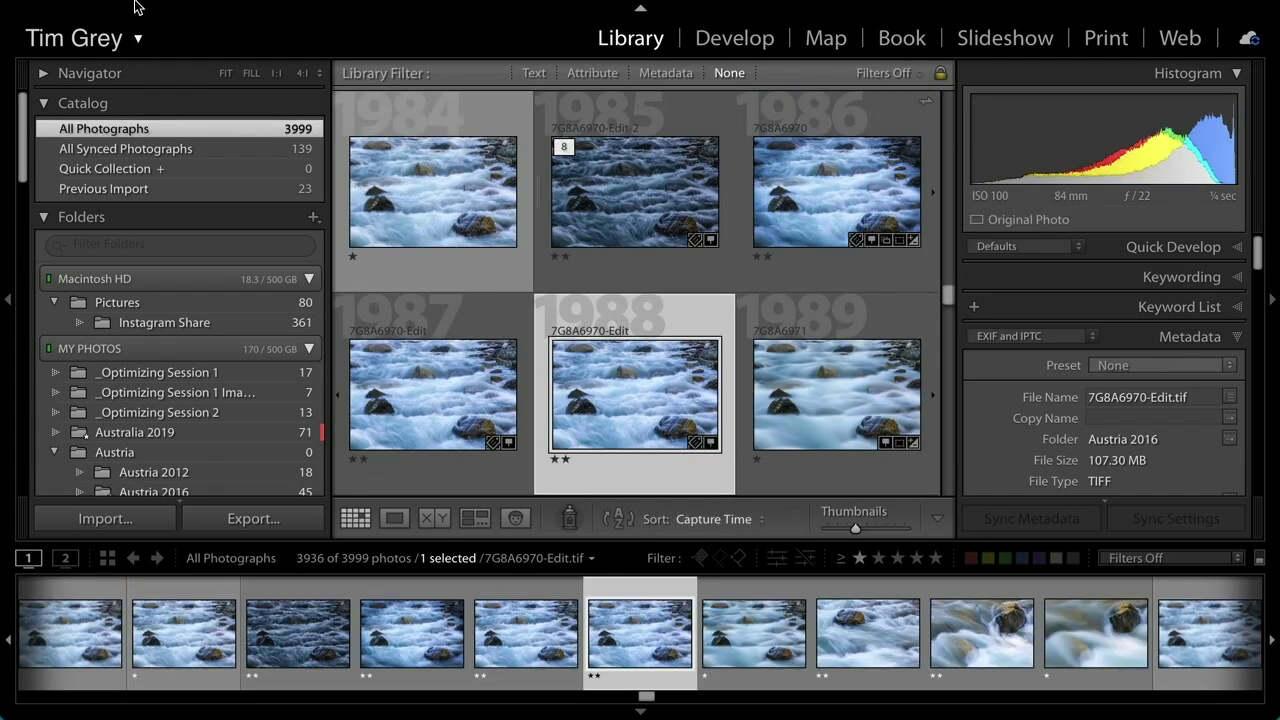
Review the panel font size in the Interface preferences, keep it at Large, and close the preferences
left_click(116, 11)
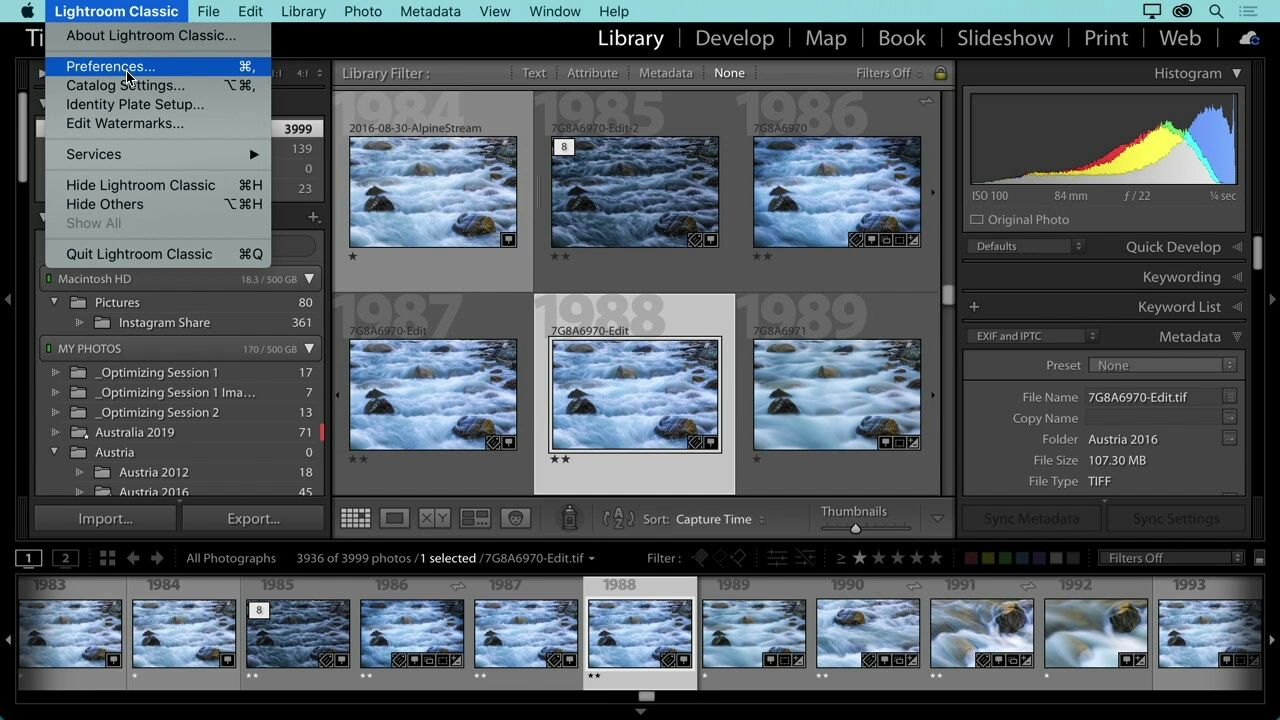
left_click(177, 74)
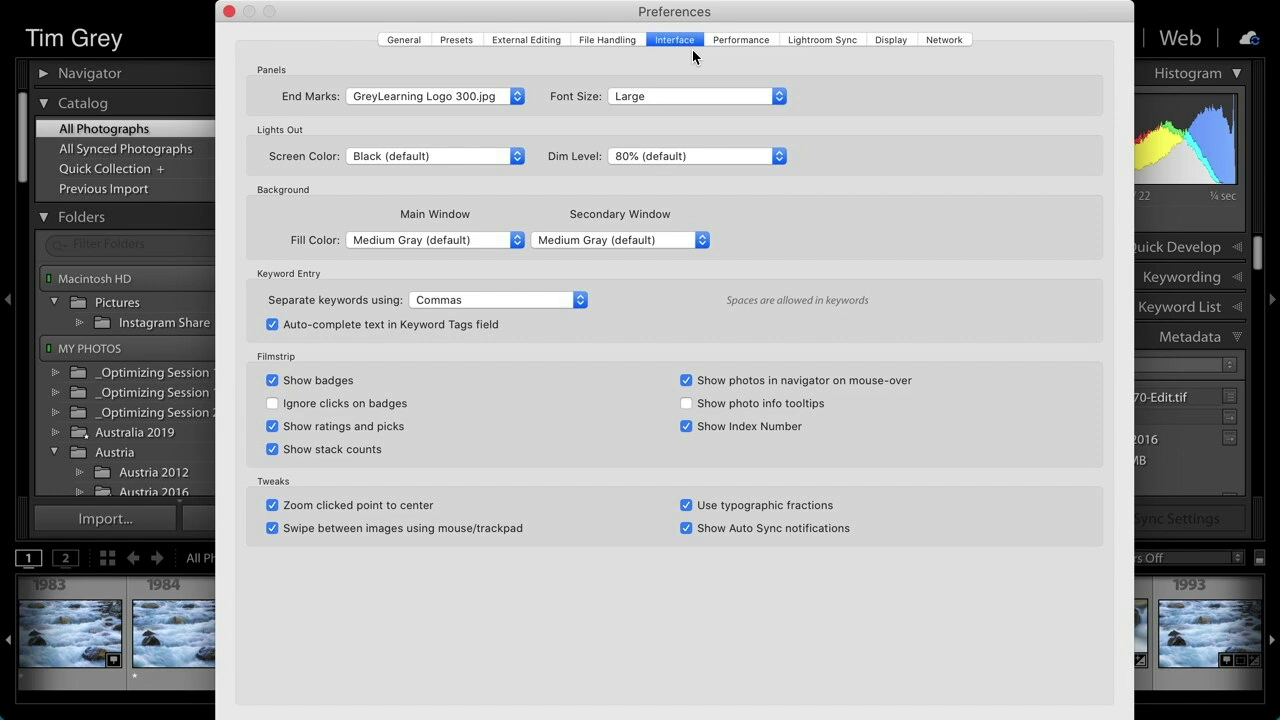
left_click(698, 92)
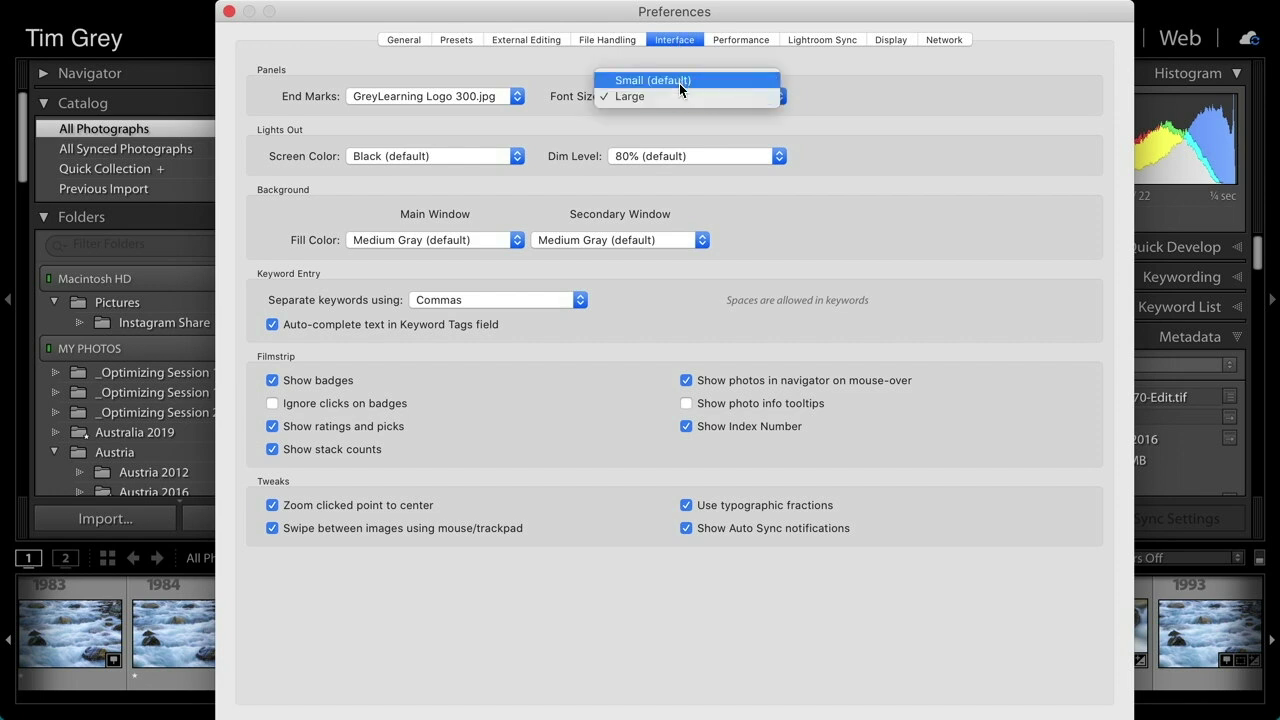
left_click(676, 97)
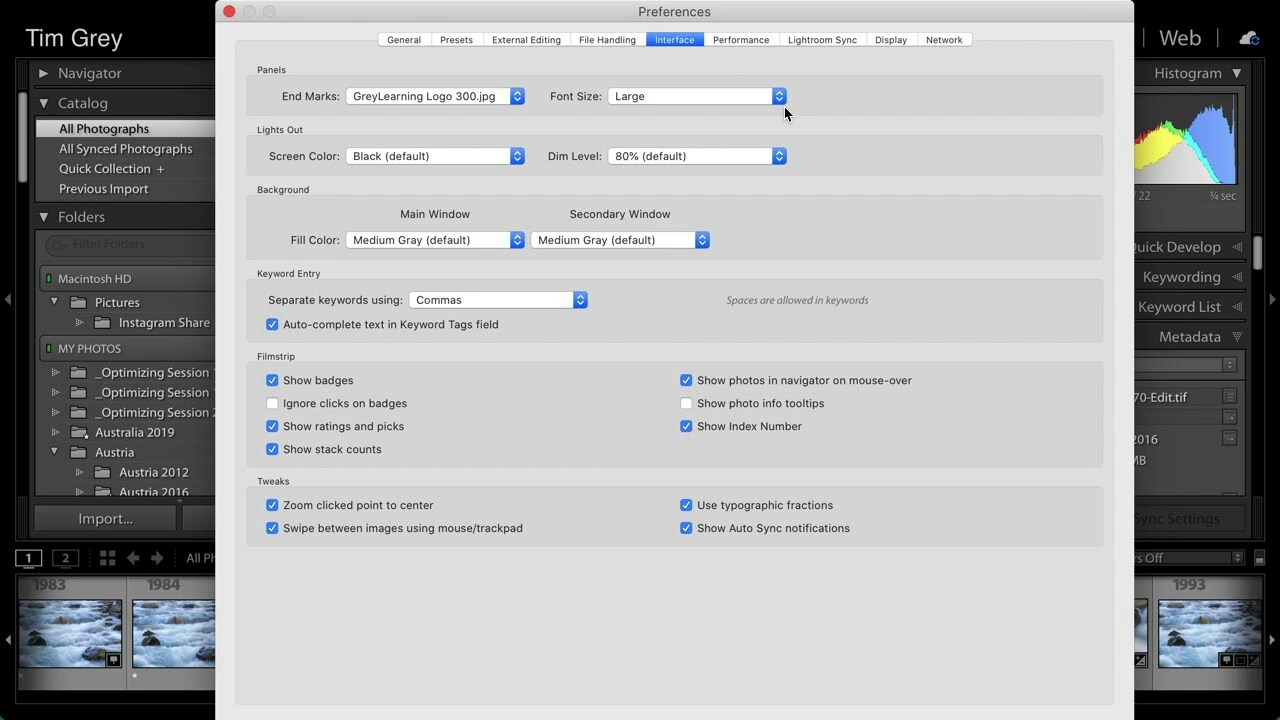
left_click(229, 11)
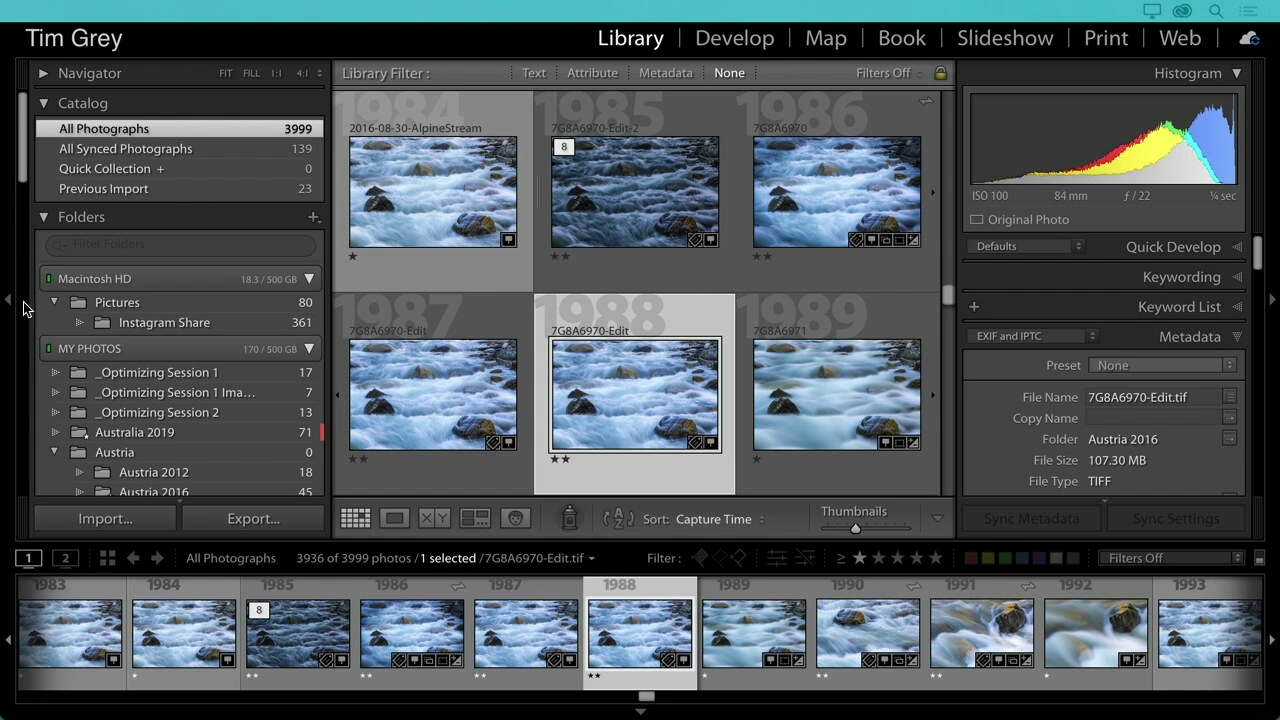
Open the stream photo 7G8A6970-Edit in Loupe view and examine its keyword tags
double_click(594, 368)
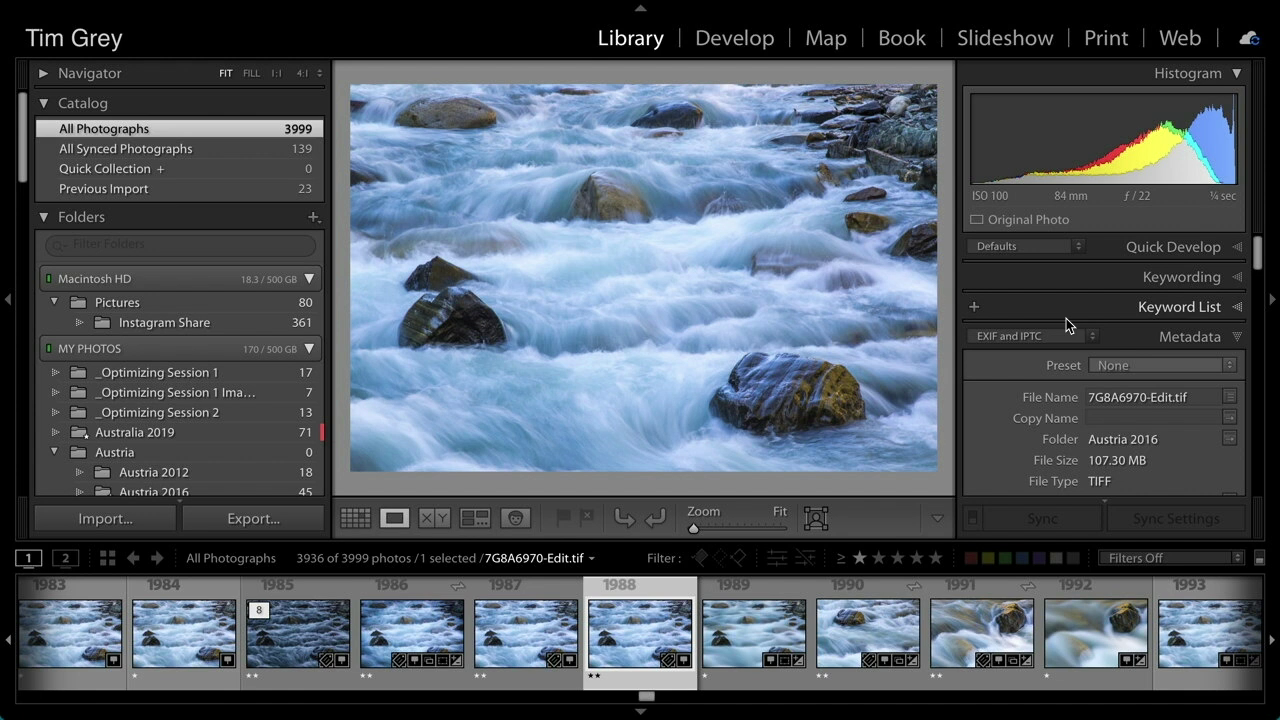
left_click(1151, 280)
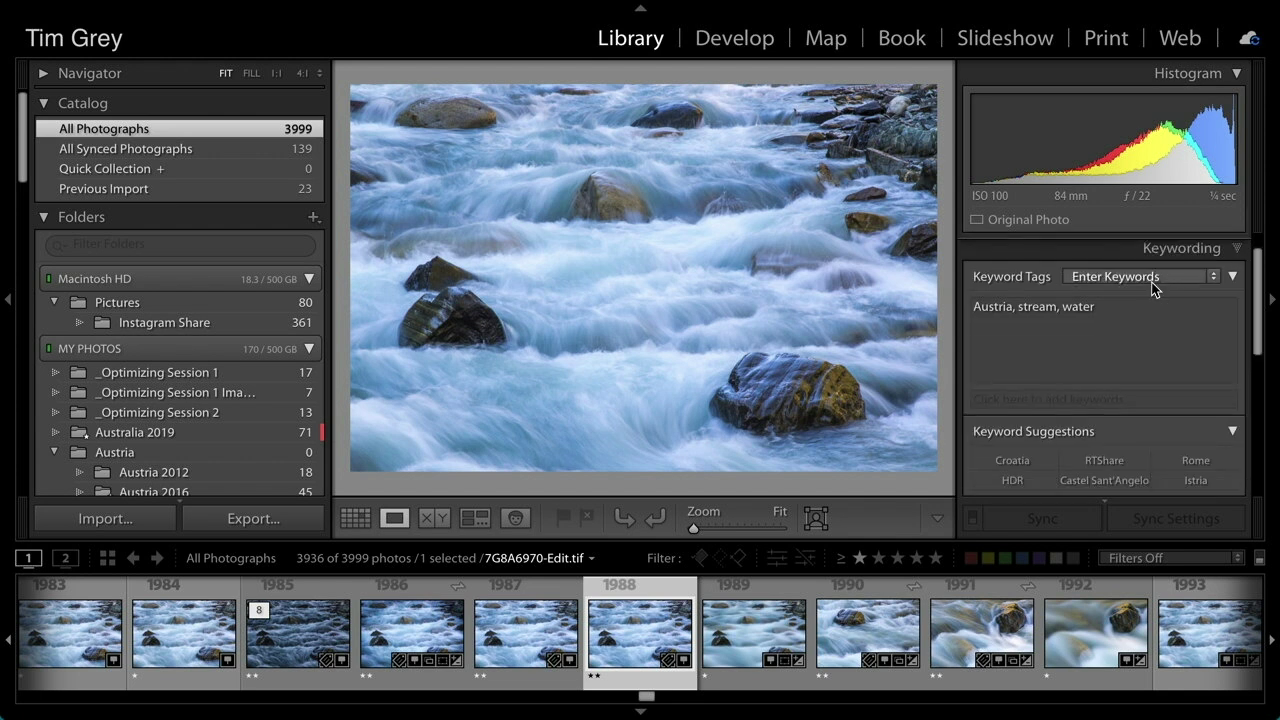
mouse_move(1017, 336)
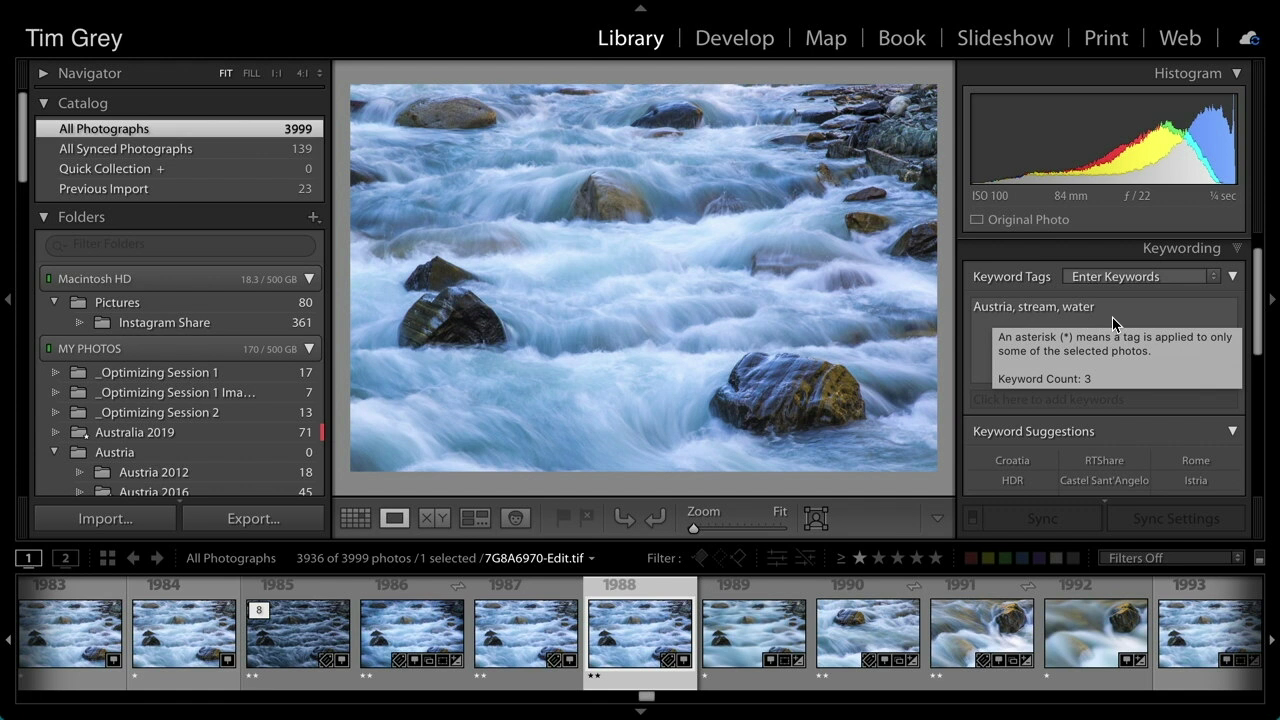
Expand the stream photo's metadata details and bring its title and caption fields into view
scroll(967, 382, "down", 4)
scroll(965, 373, "down", 3)
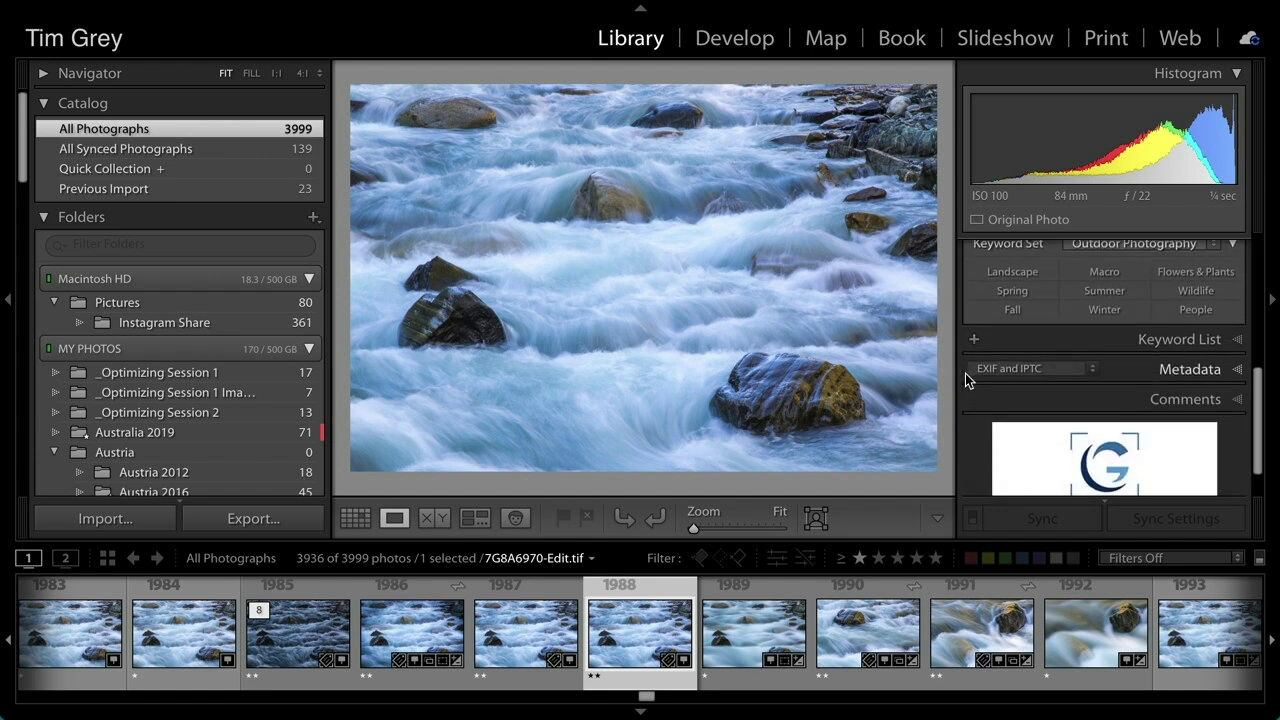
left_click(1195, 336)
scroll(1054, 372, "down", 5)
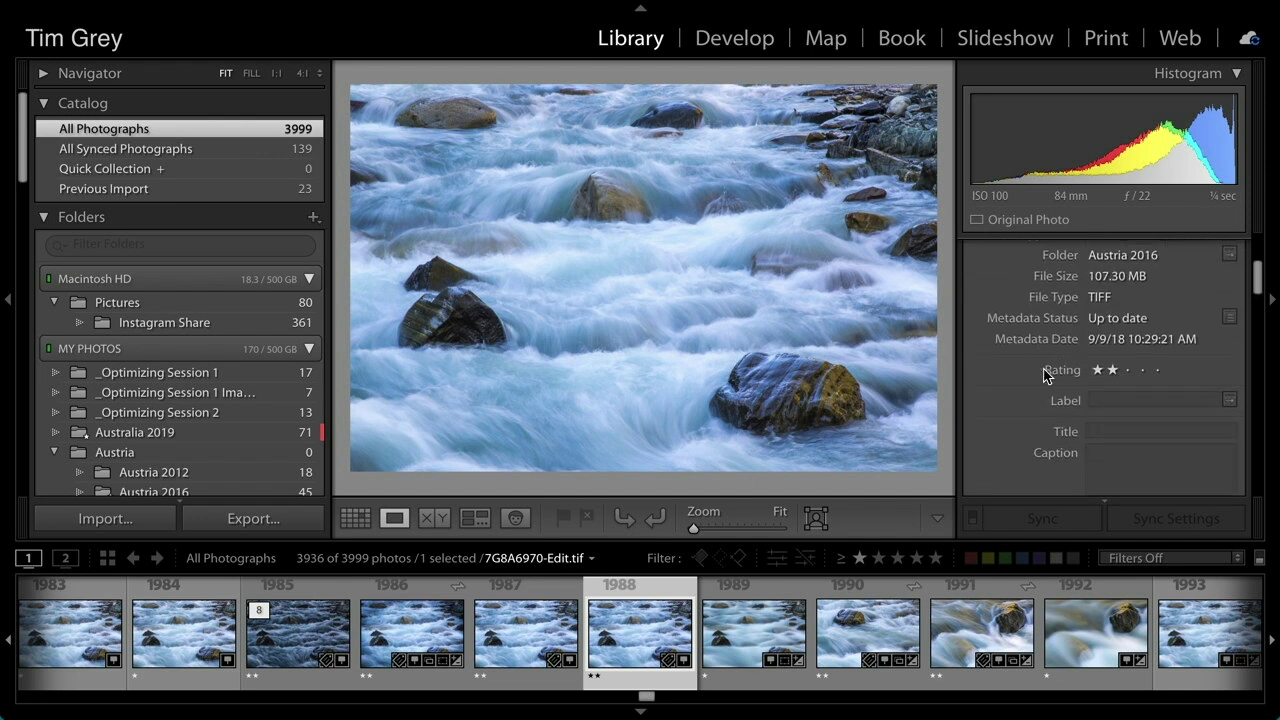
left_click(1140, 373)
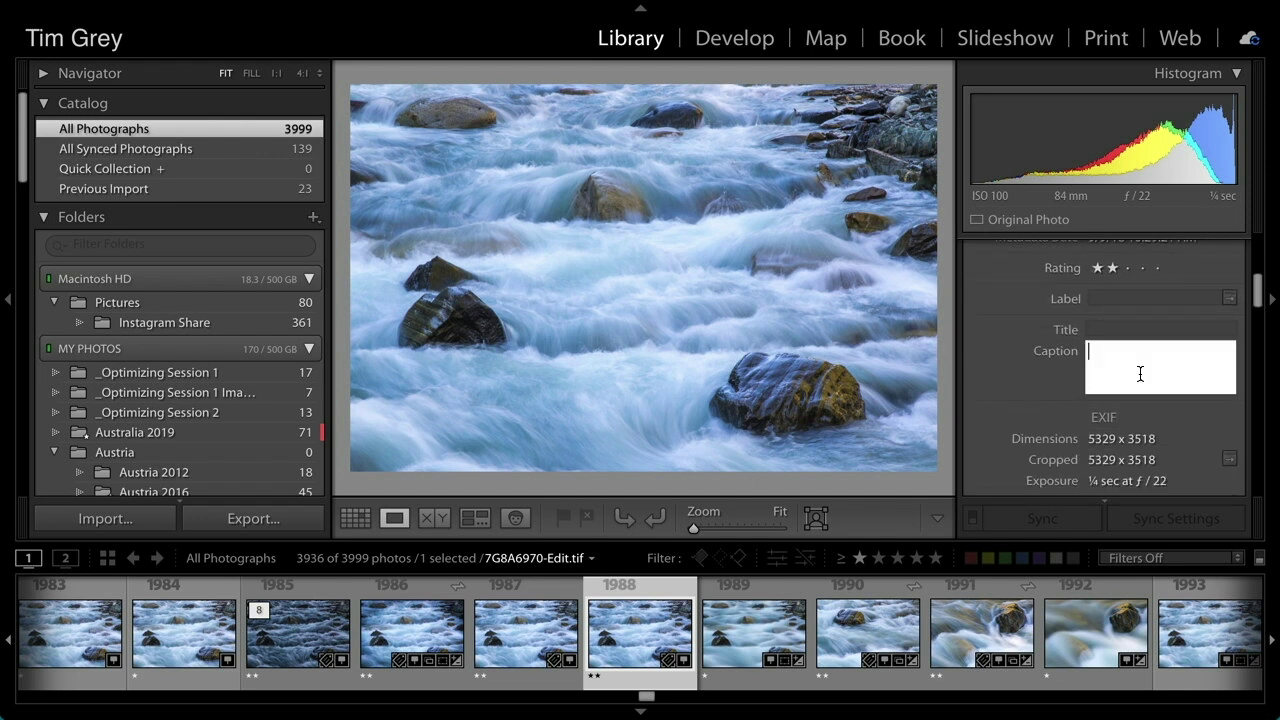
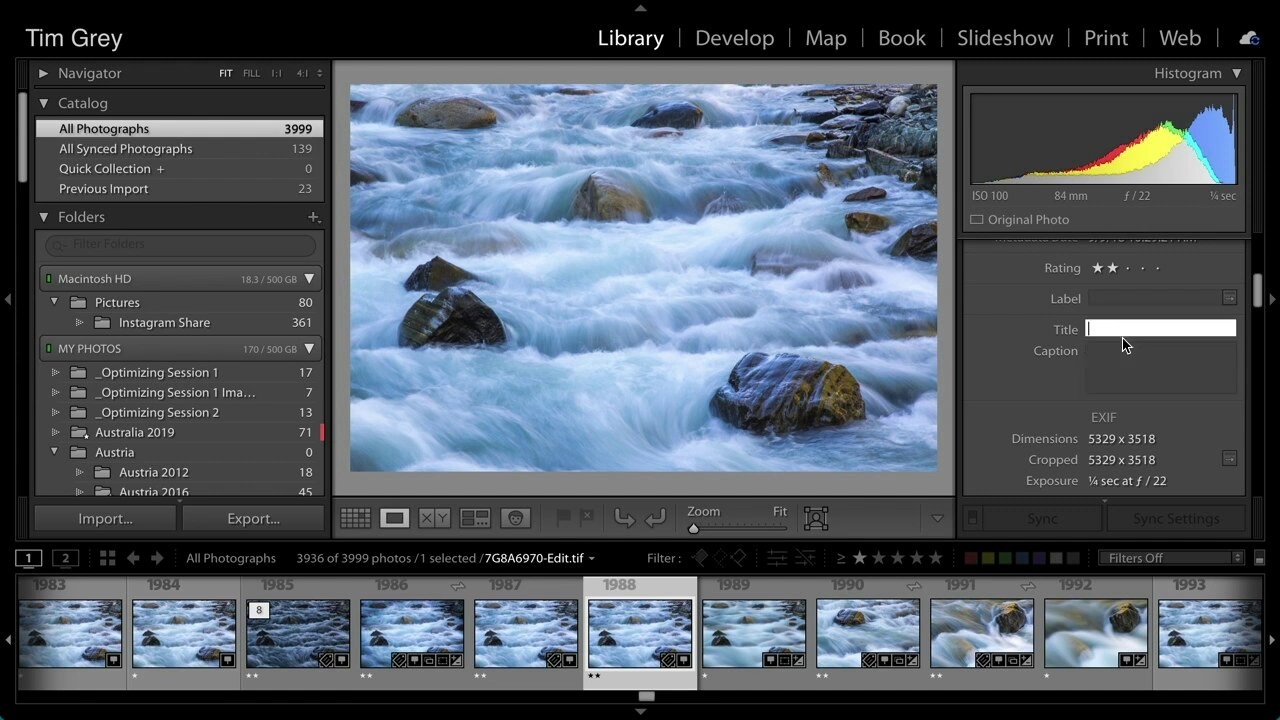
left_click(1122, 350)
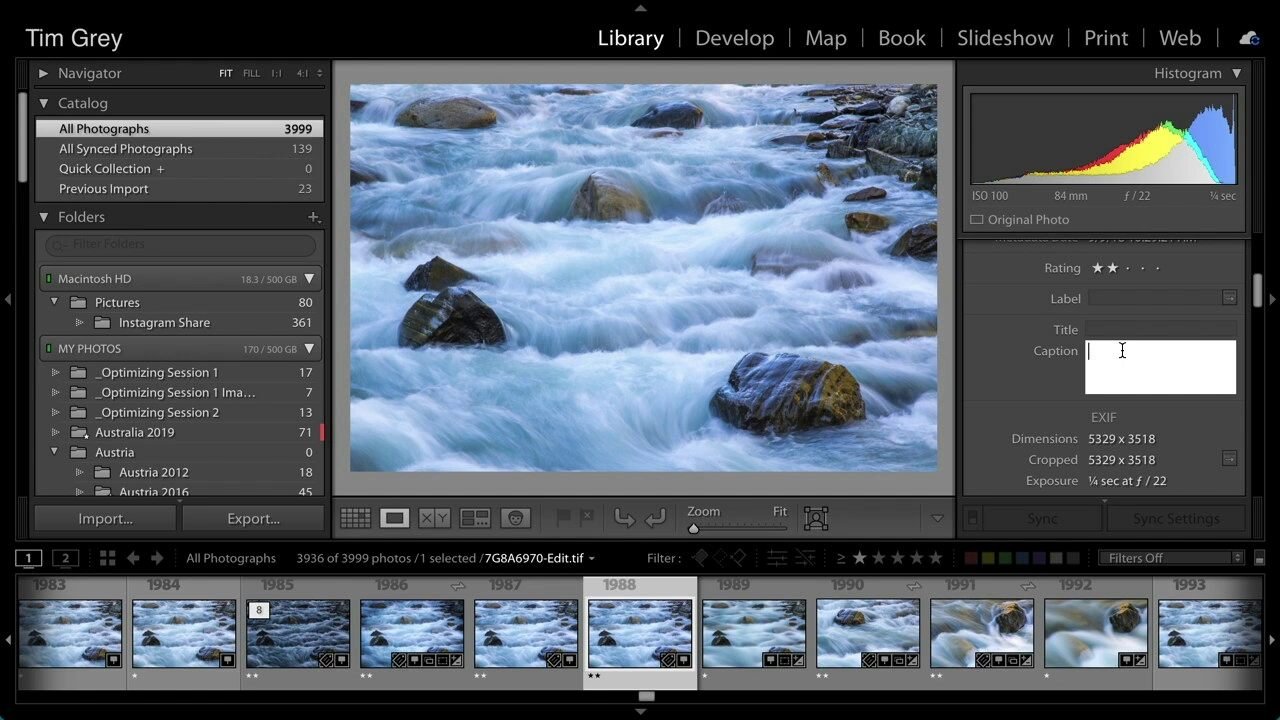
left_click(1119, 327)
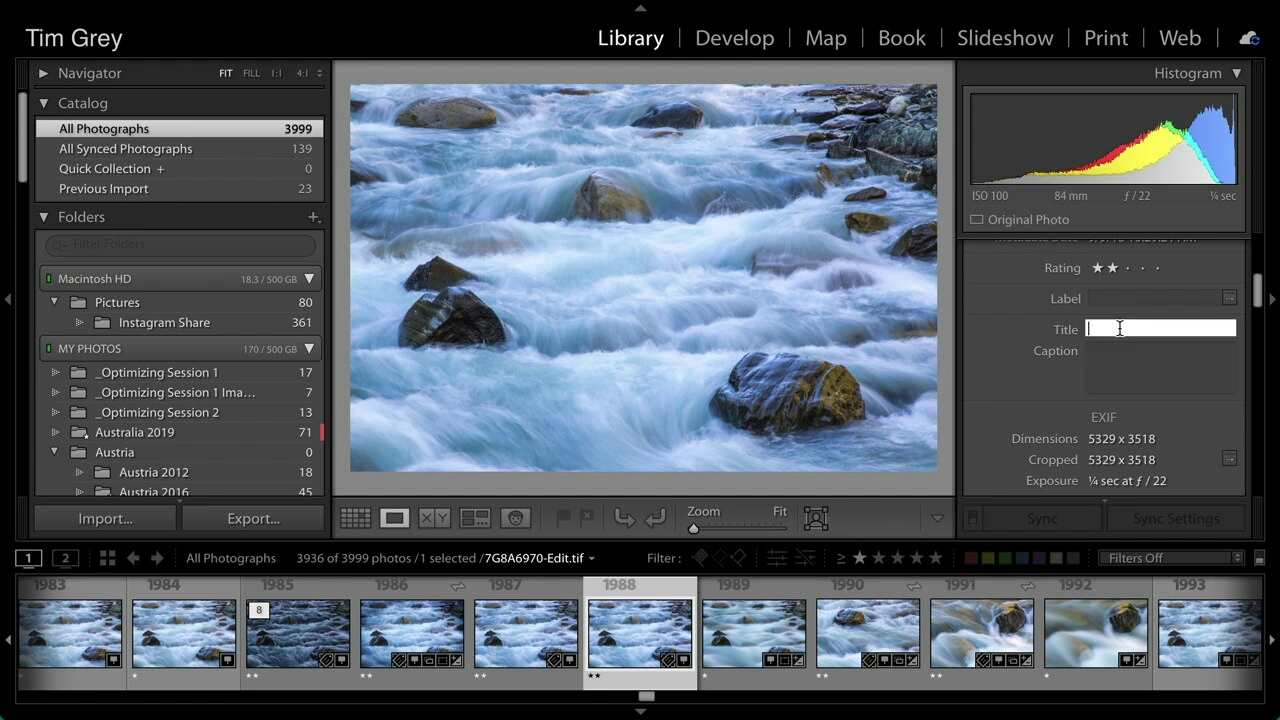
left_click(1117, 350)
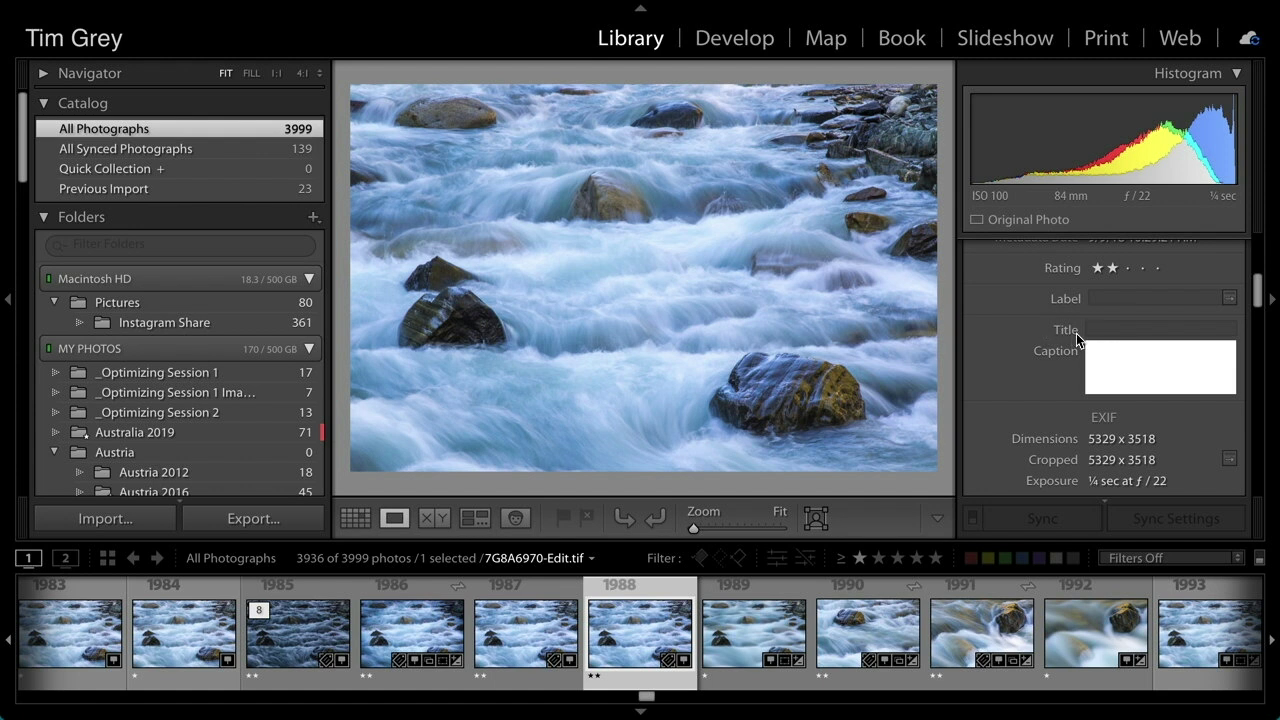
left_click(1110, 333)
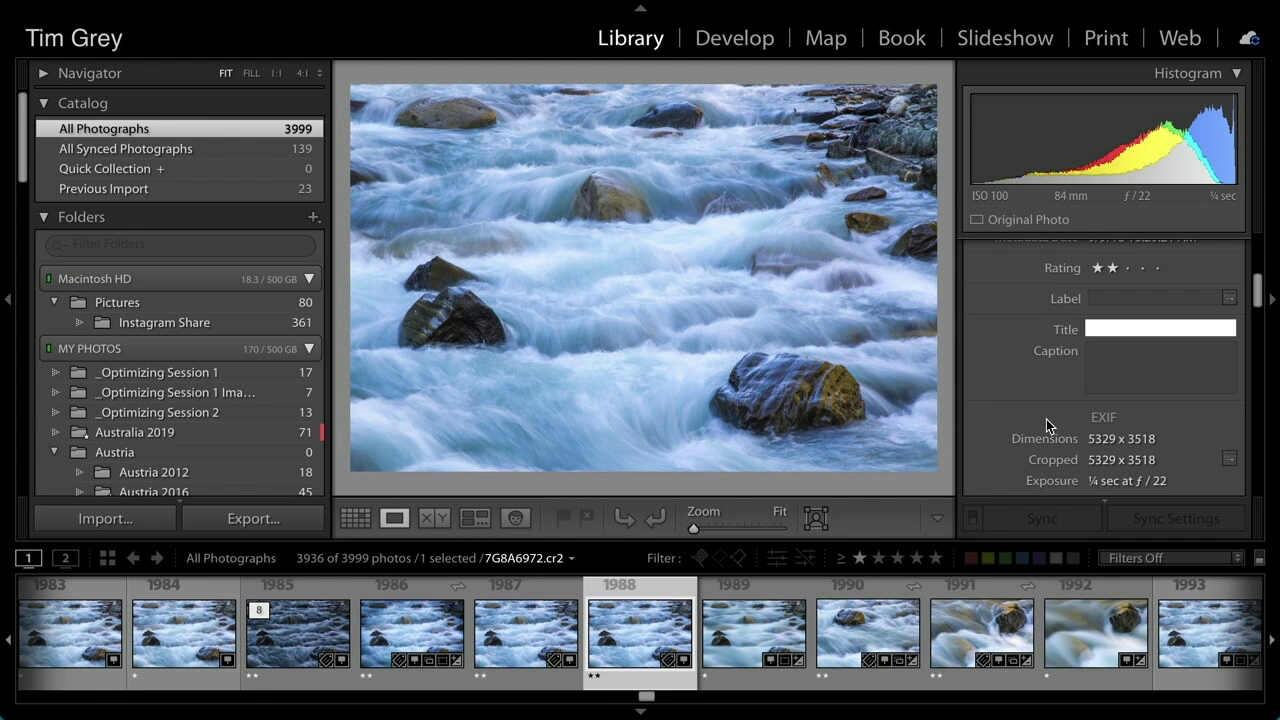
Enter "boulder" as the stream photo's caption
left_click(1177, 362)
type("boulder")
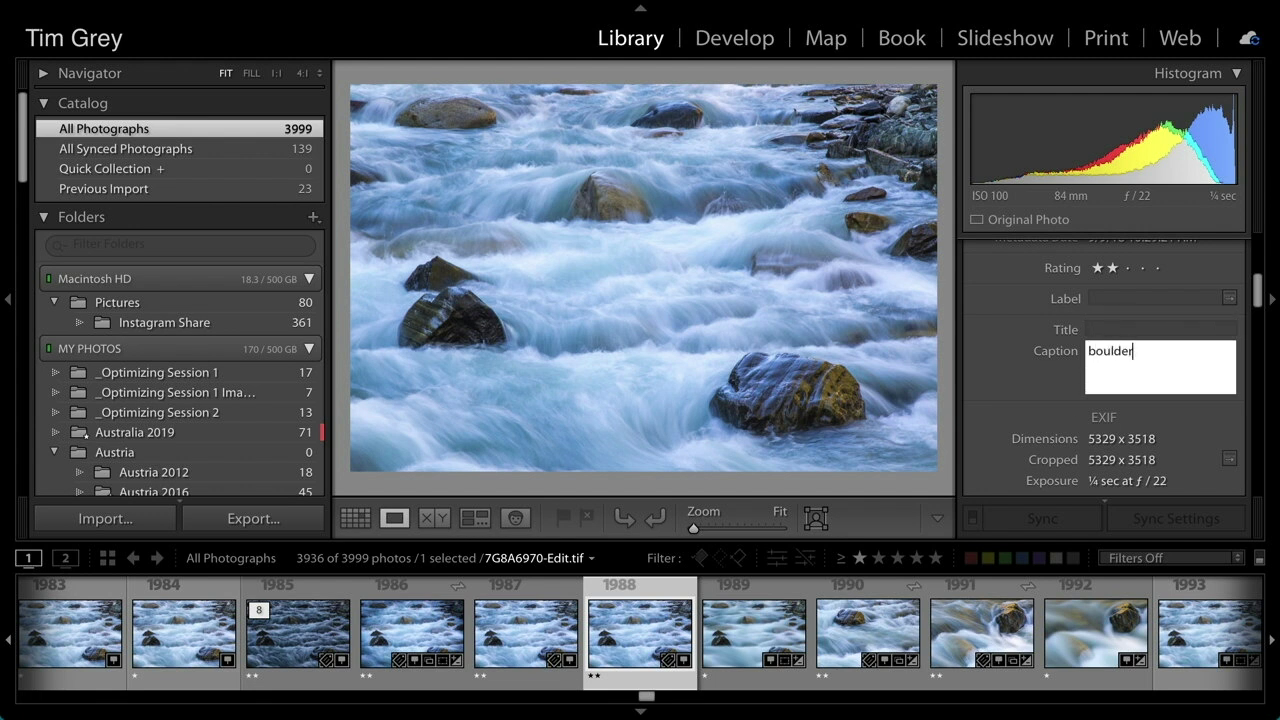
key("Return")
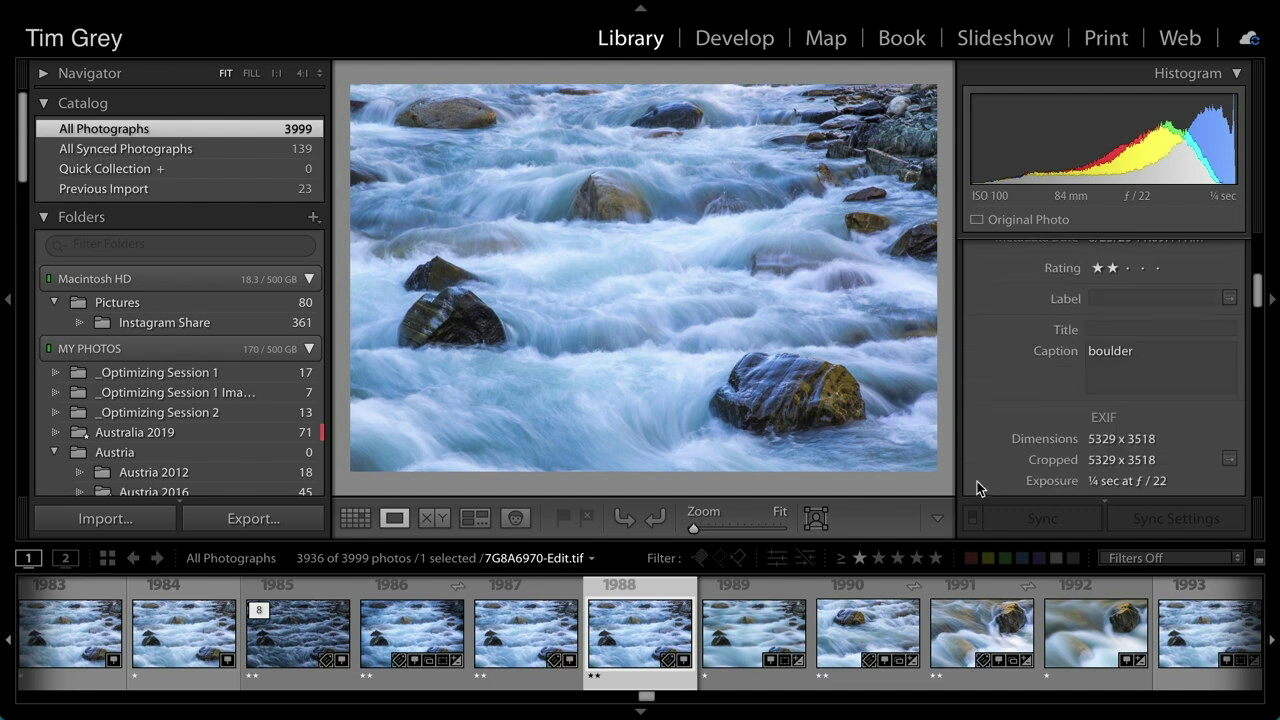
Return to the thumbnail grid and bring up the text-based library filter for all photographs
key("g")
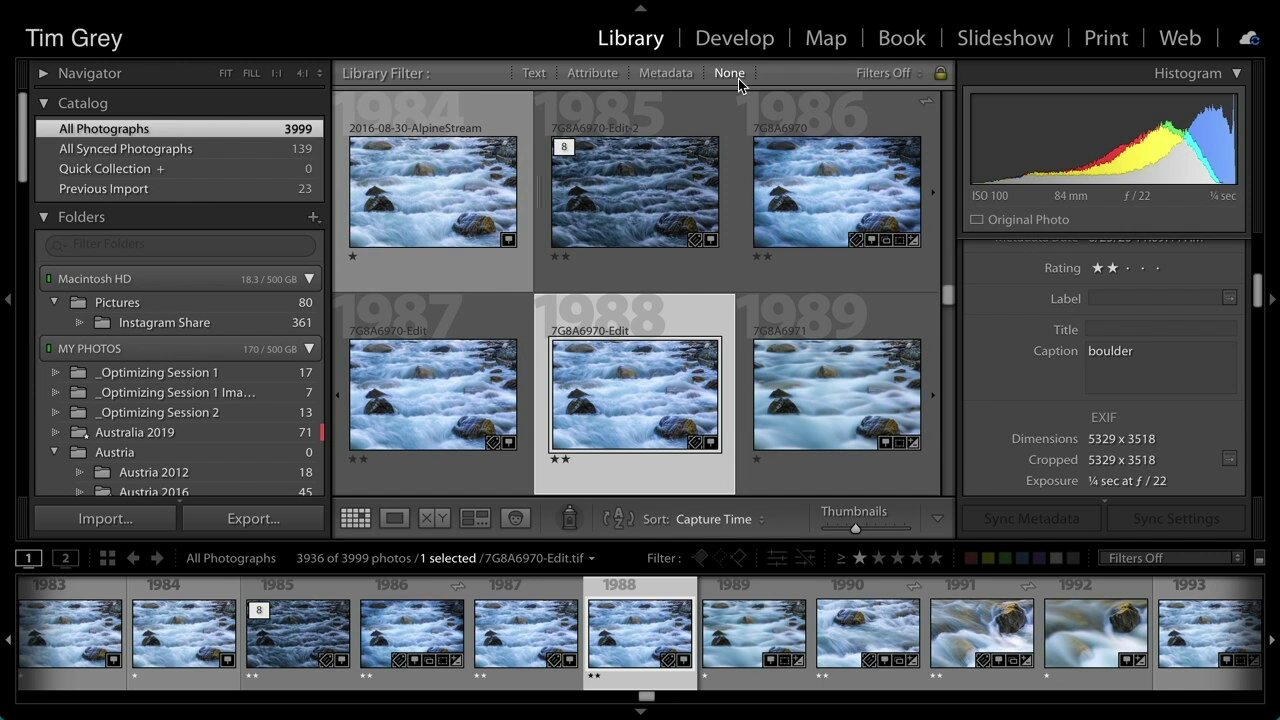
key("backslash")
key("backslash")
key("j")
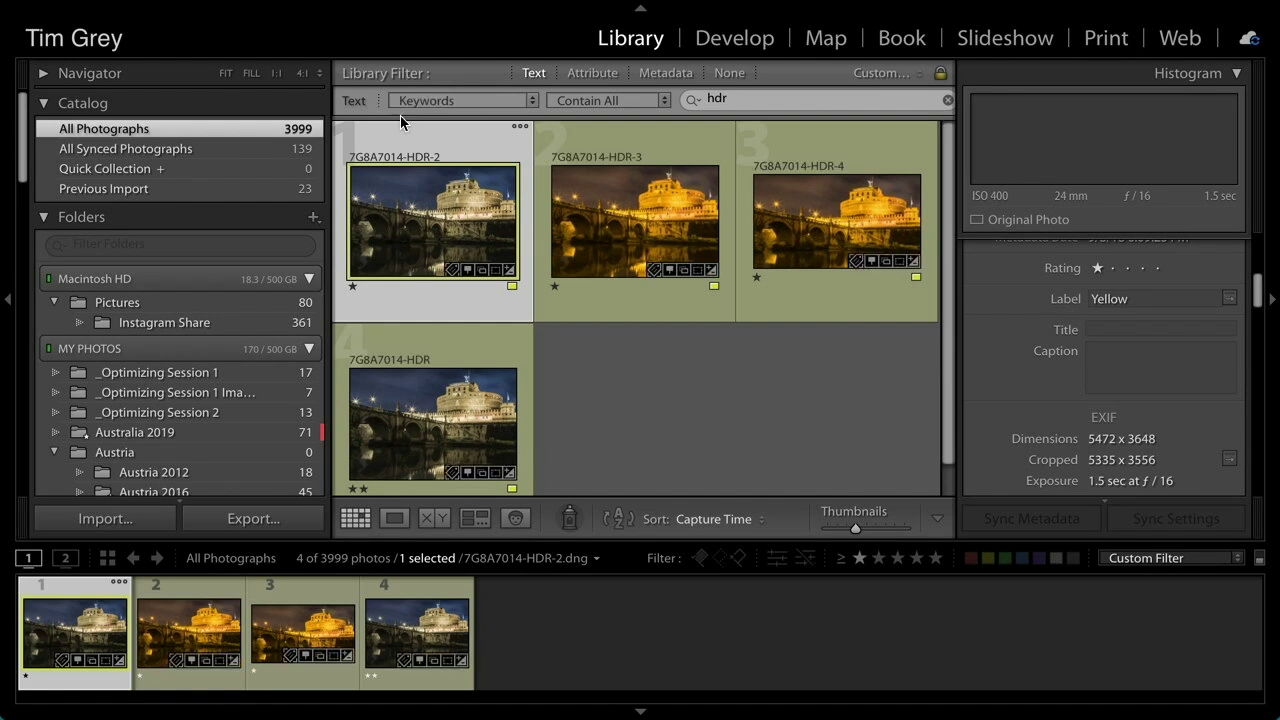
Search all photographs for "boulder" in Any Searchable Field with the Contains All rule
left_click(452, 100)
scroll(465, 106, "up", 2)
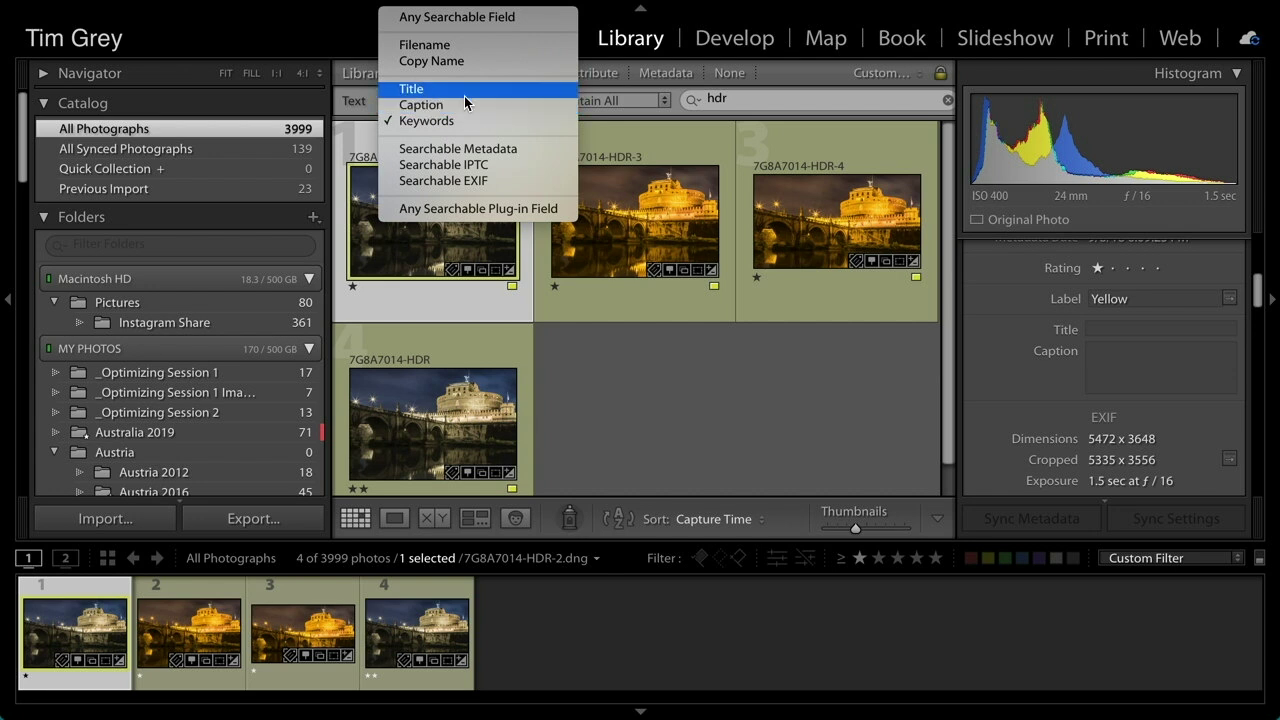
left_click(498, 18)
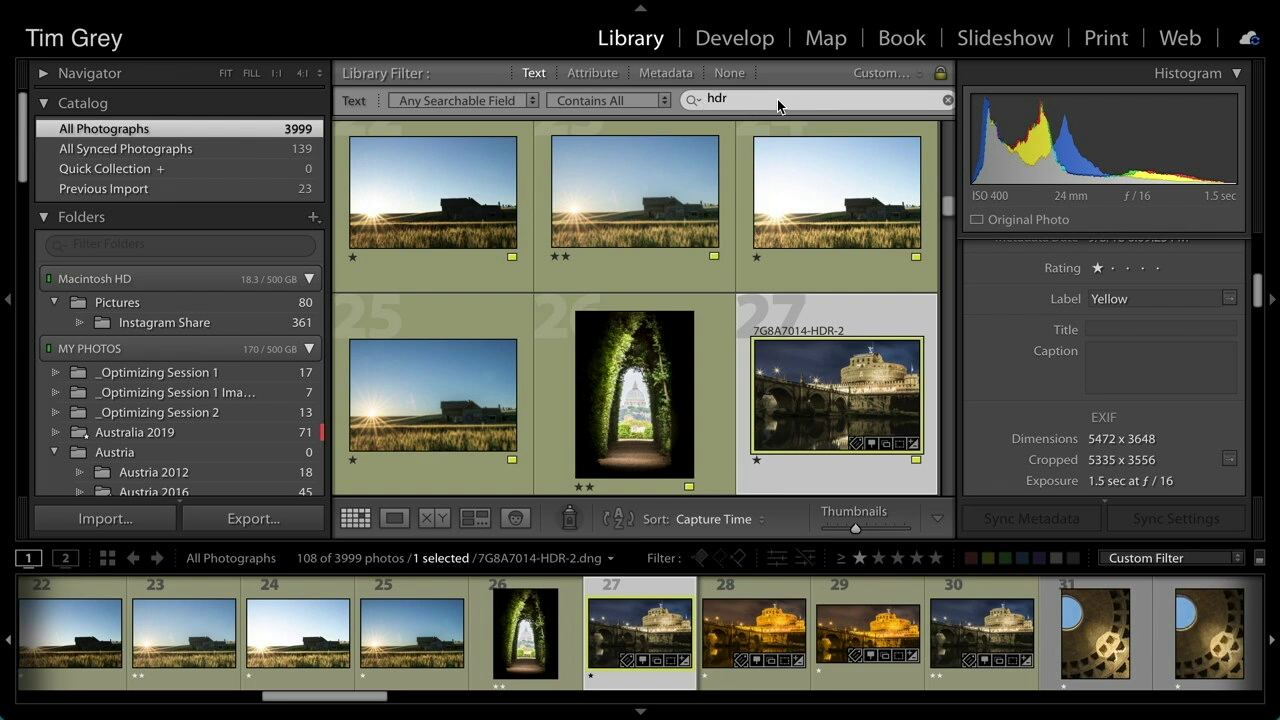
left_click(786, 99)
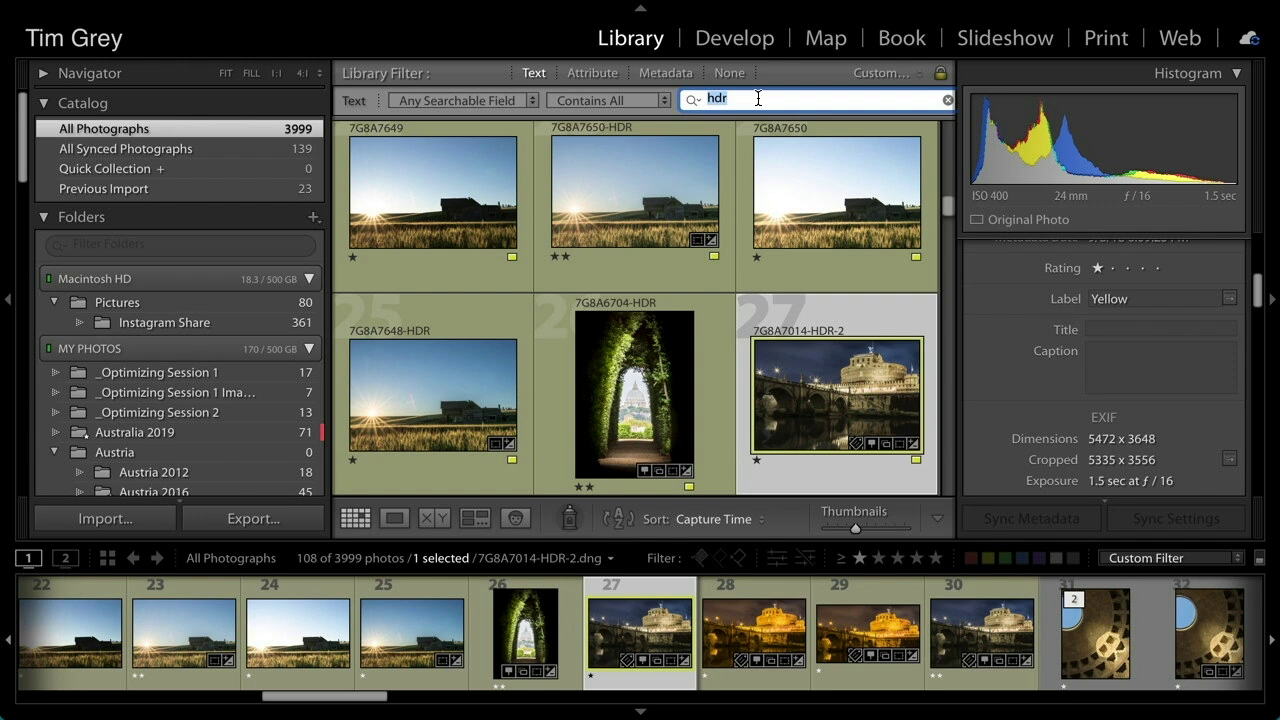
type("boulder")
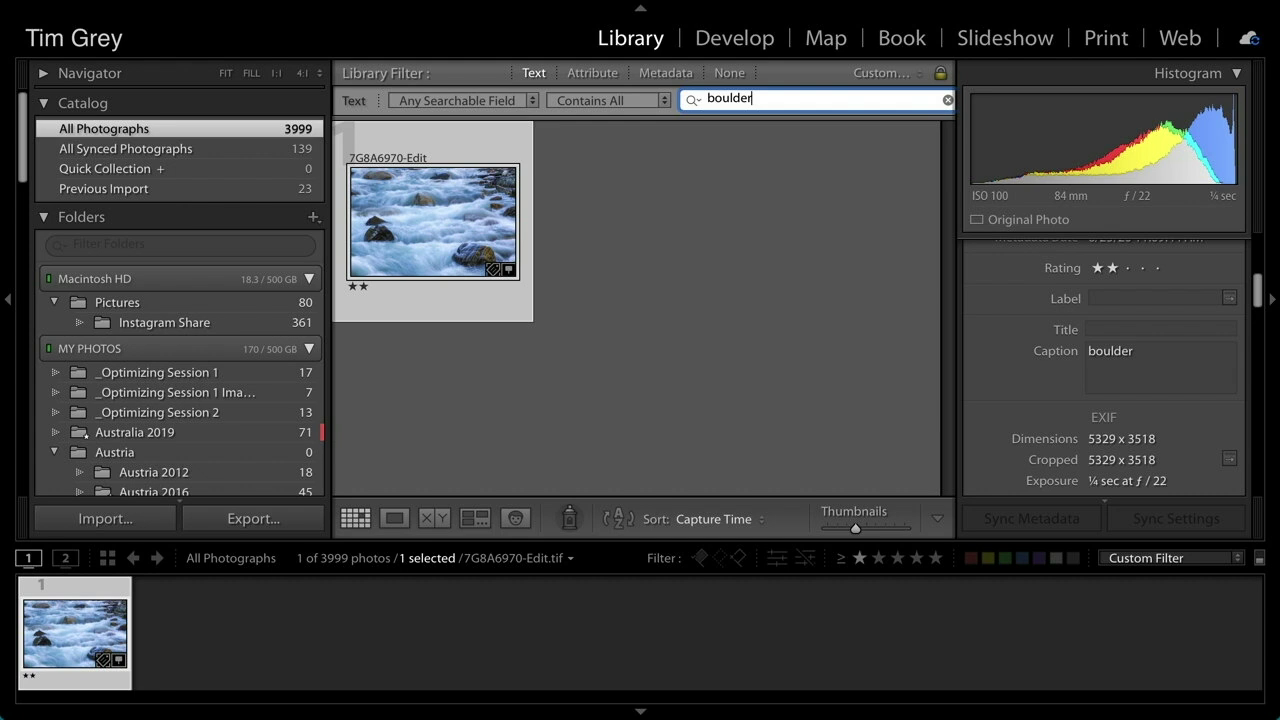
key("Return")
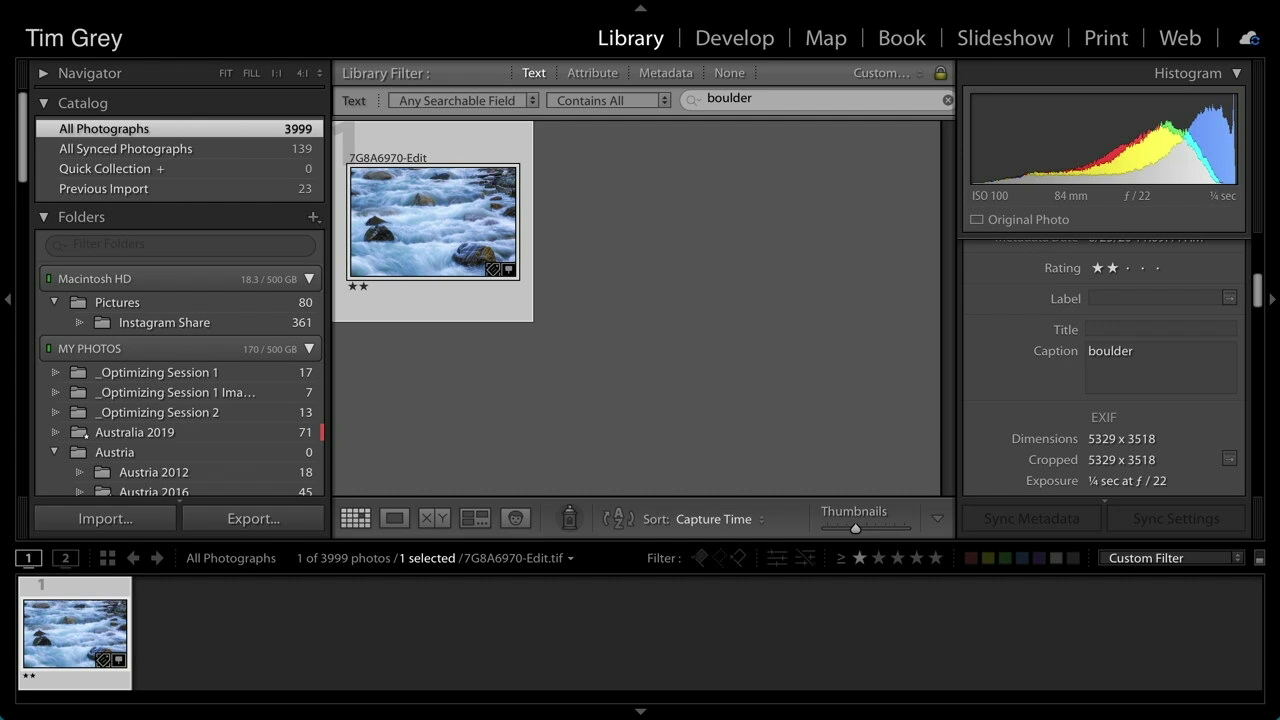
Turn off the library filter and display the photos in the Palouse 2015 folder
left_click(729, 73)
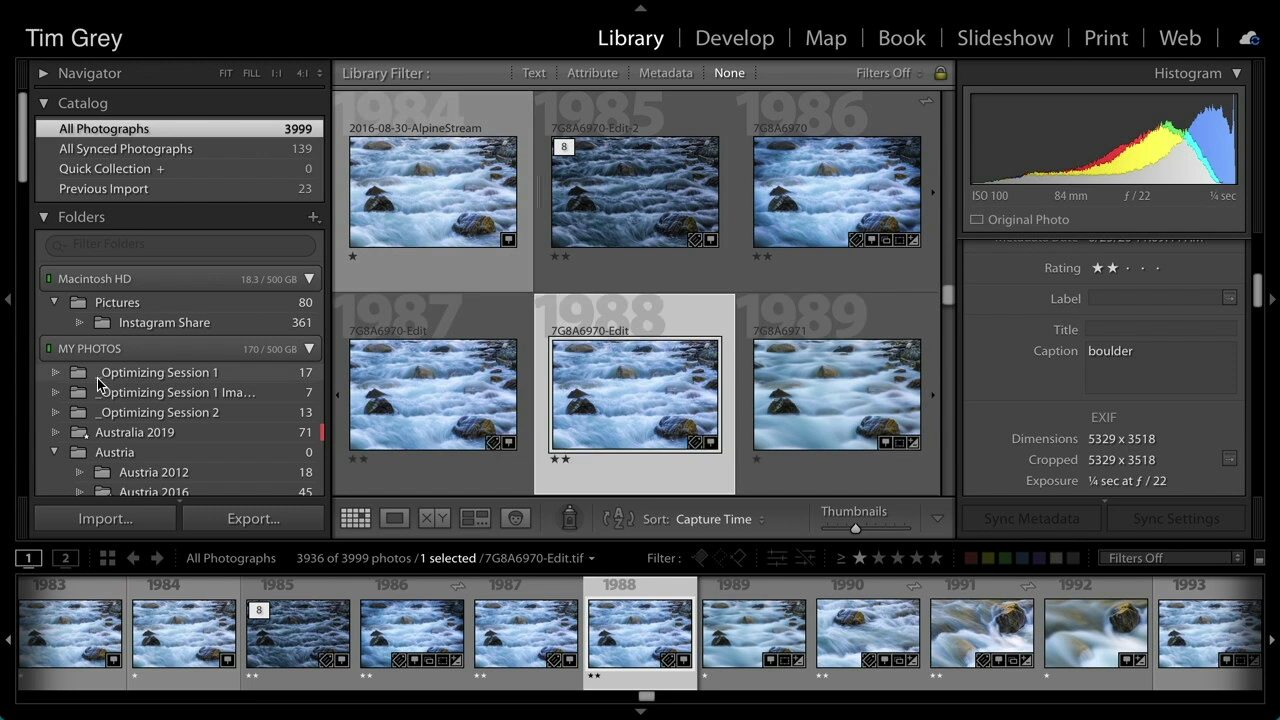
scroll(126, 430, "down", 5)
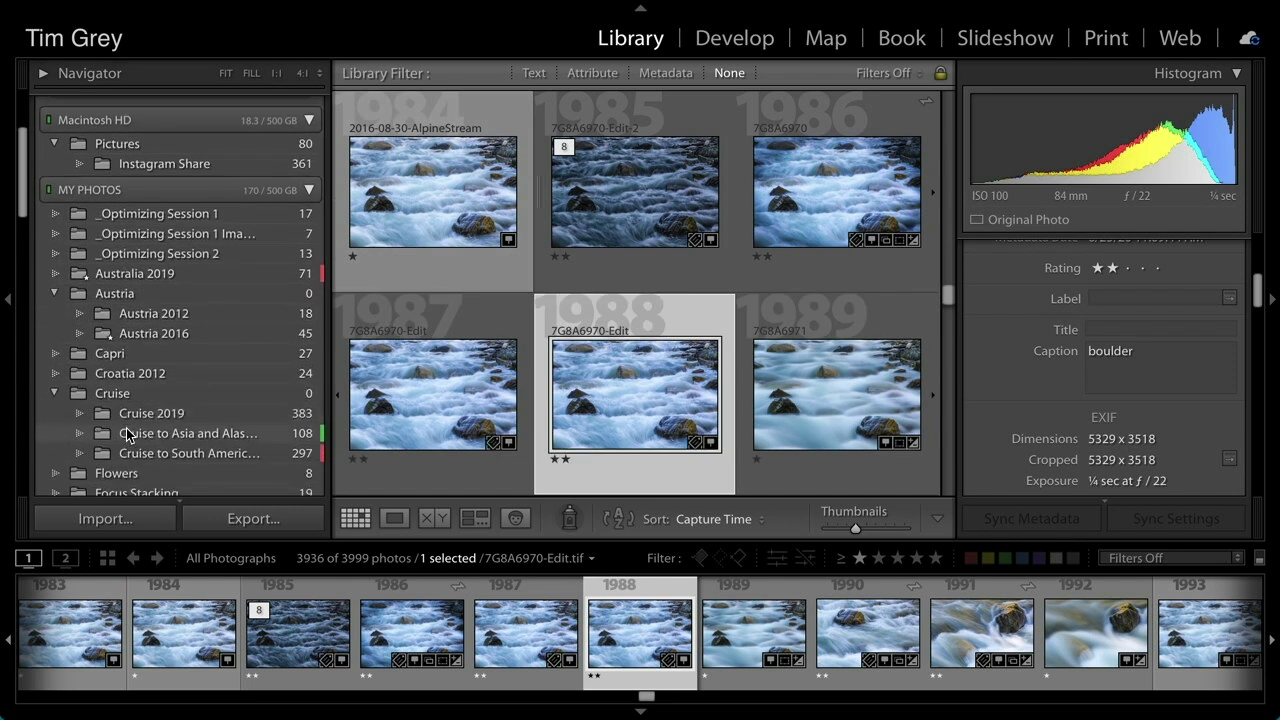
scroll(127, 434, "down", 7)
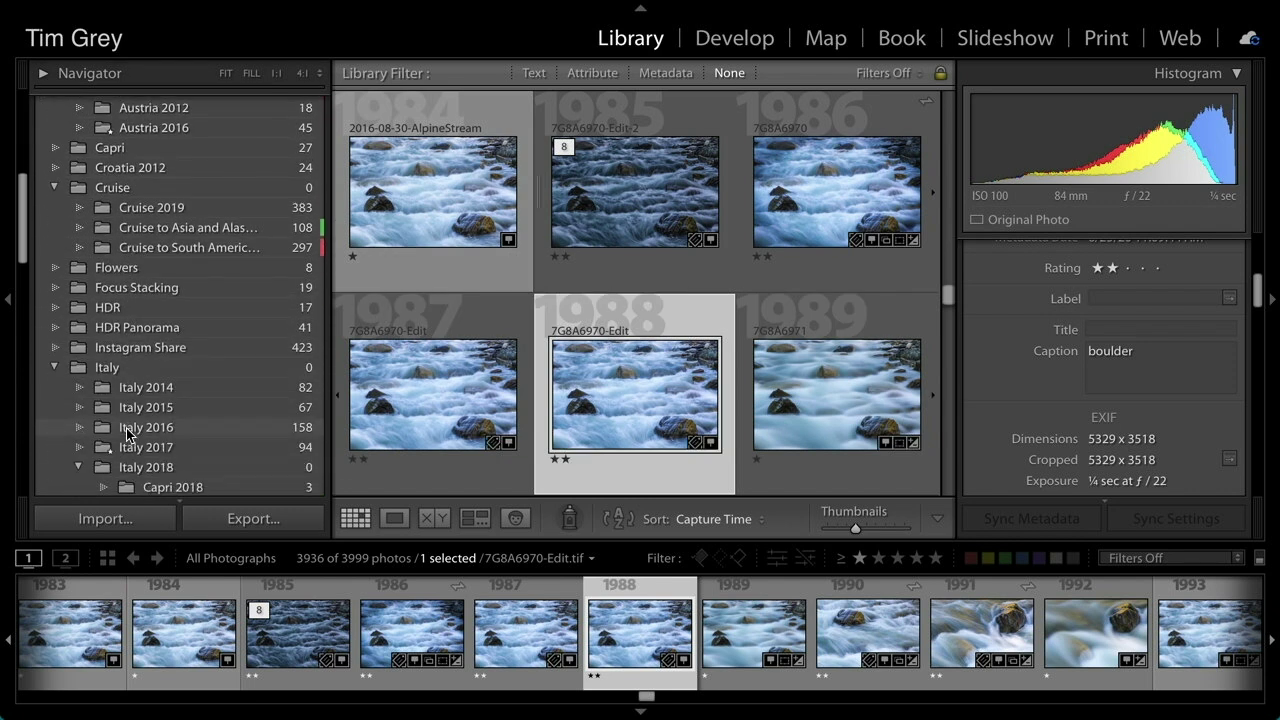
scroll(127, 434, "down", 5)
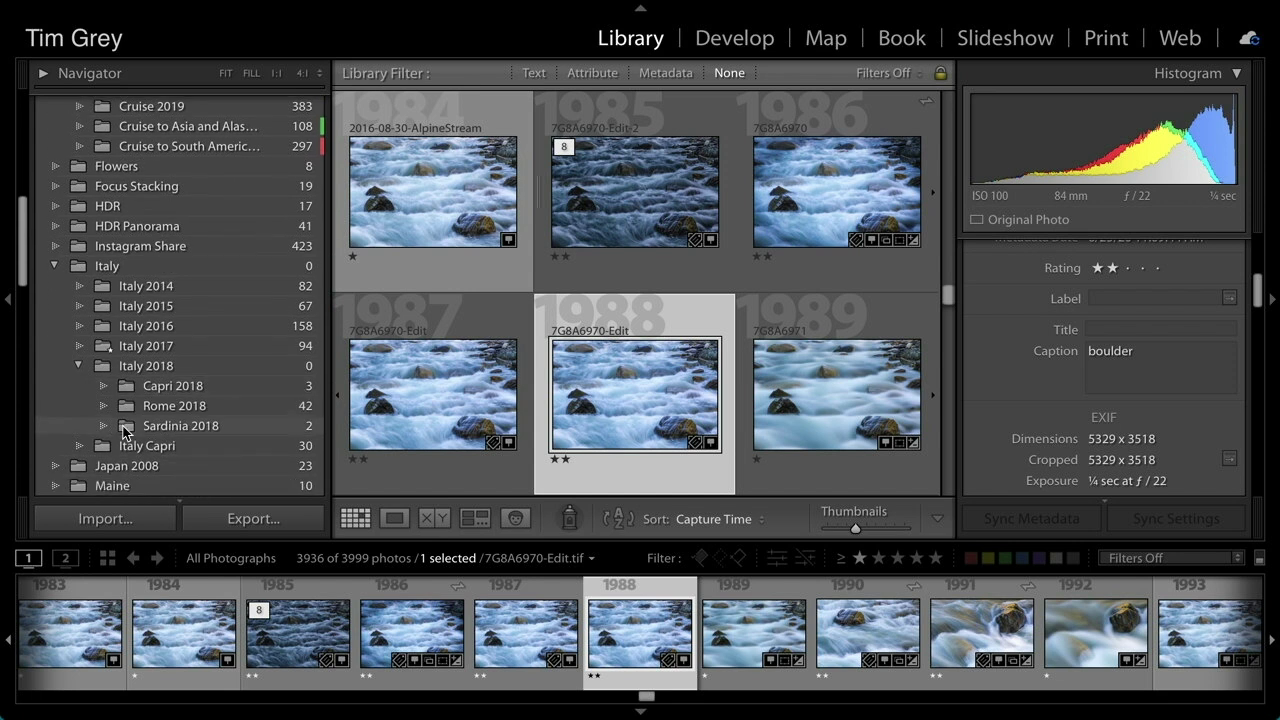
scroll(124, 432, "down", 5)
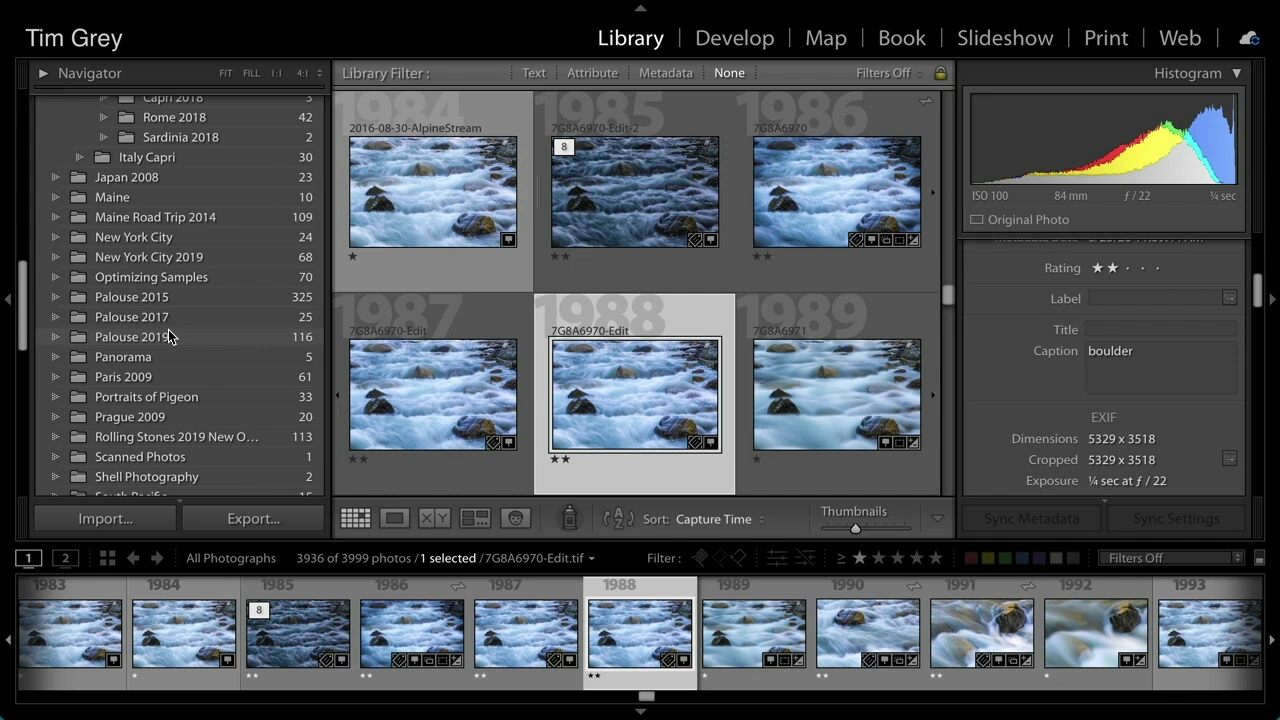
left_click(145, 298)
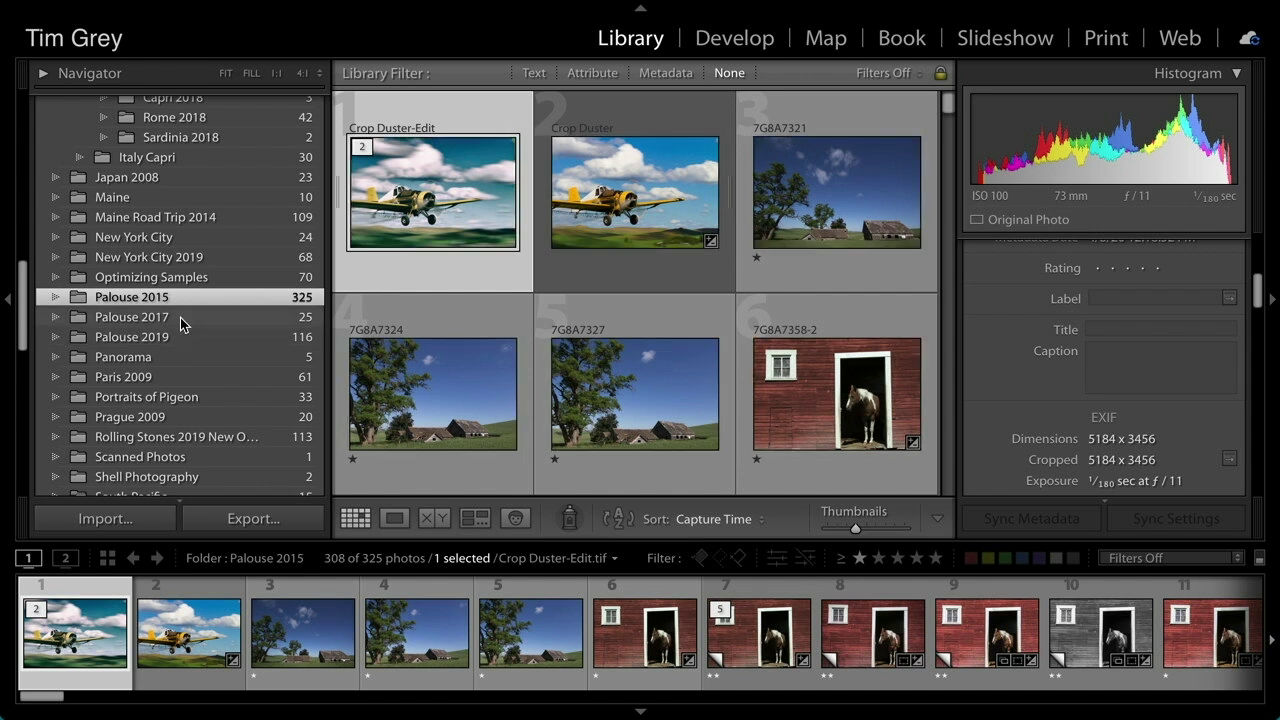
scroll(180, 317, "up", 5)
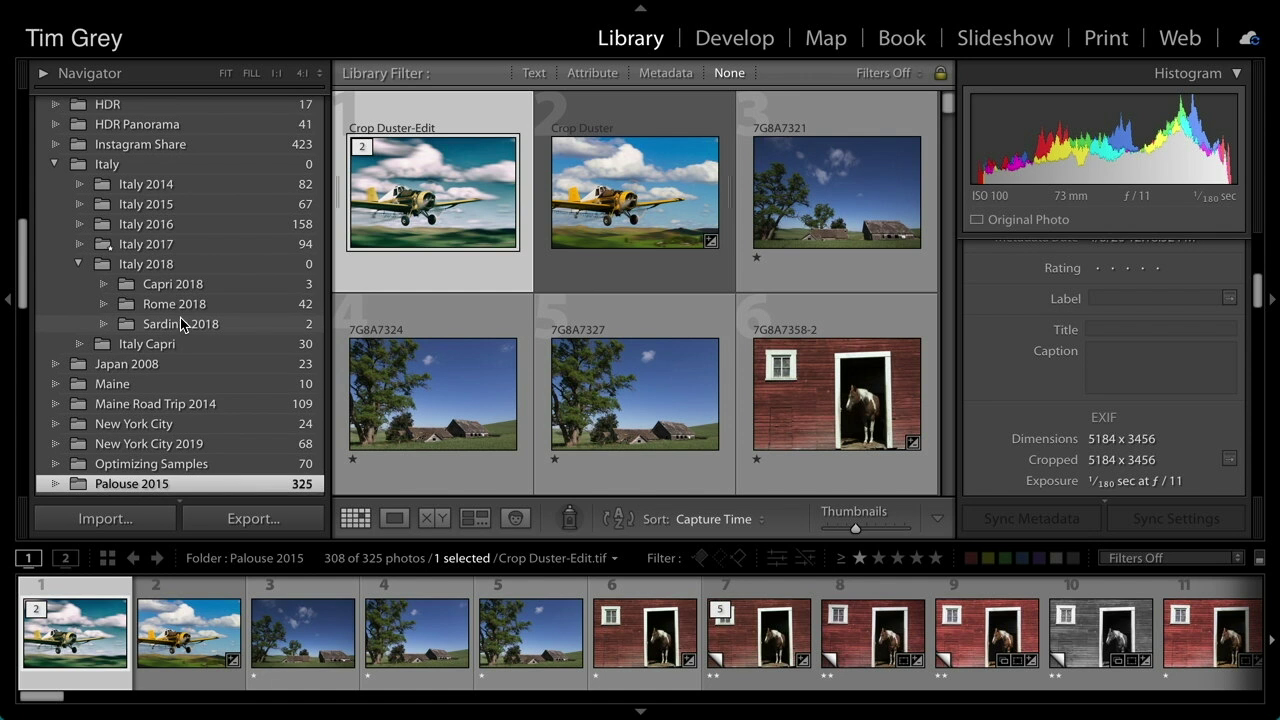
scroll(182, 330, "down", 3)
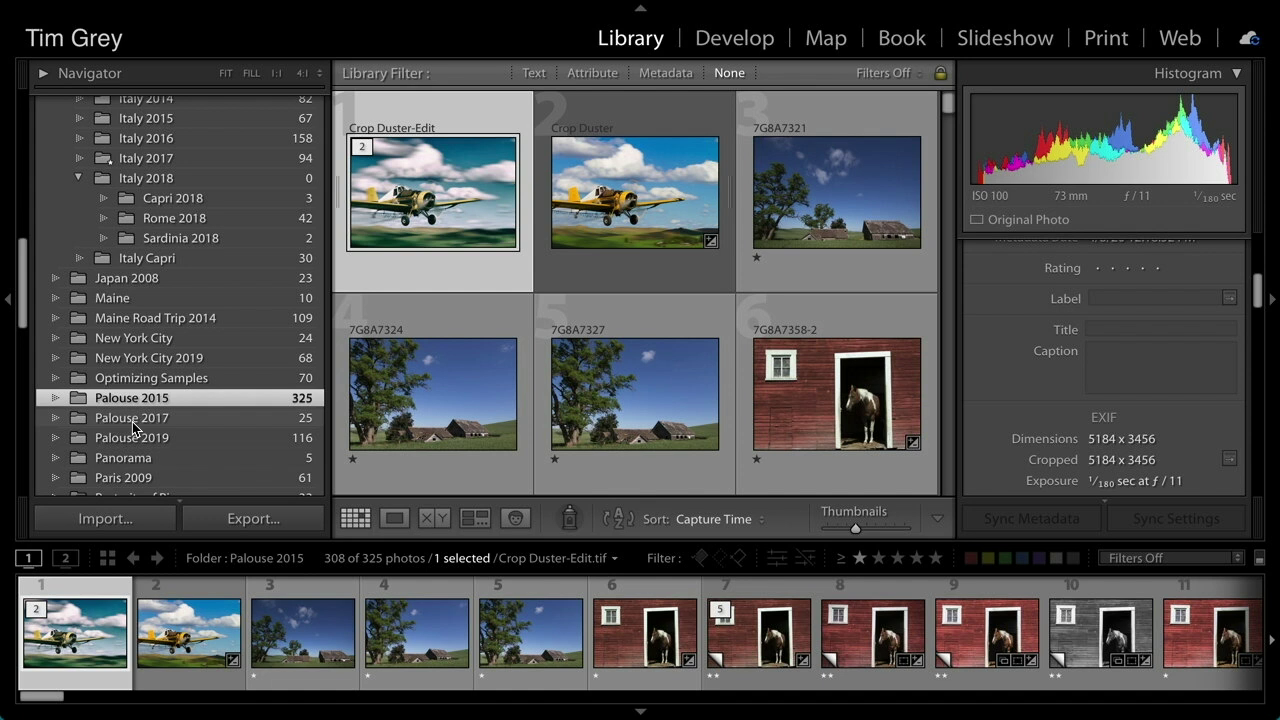
Collapse the Italy folder so that its yearly subfolders are hidden in the folder list
scroll(133, 420, "up", 3)
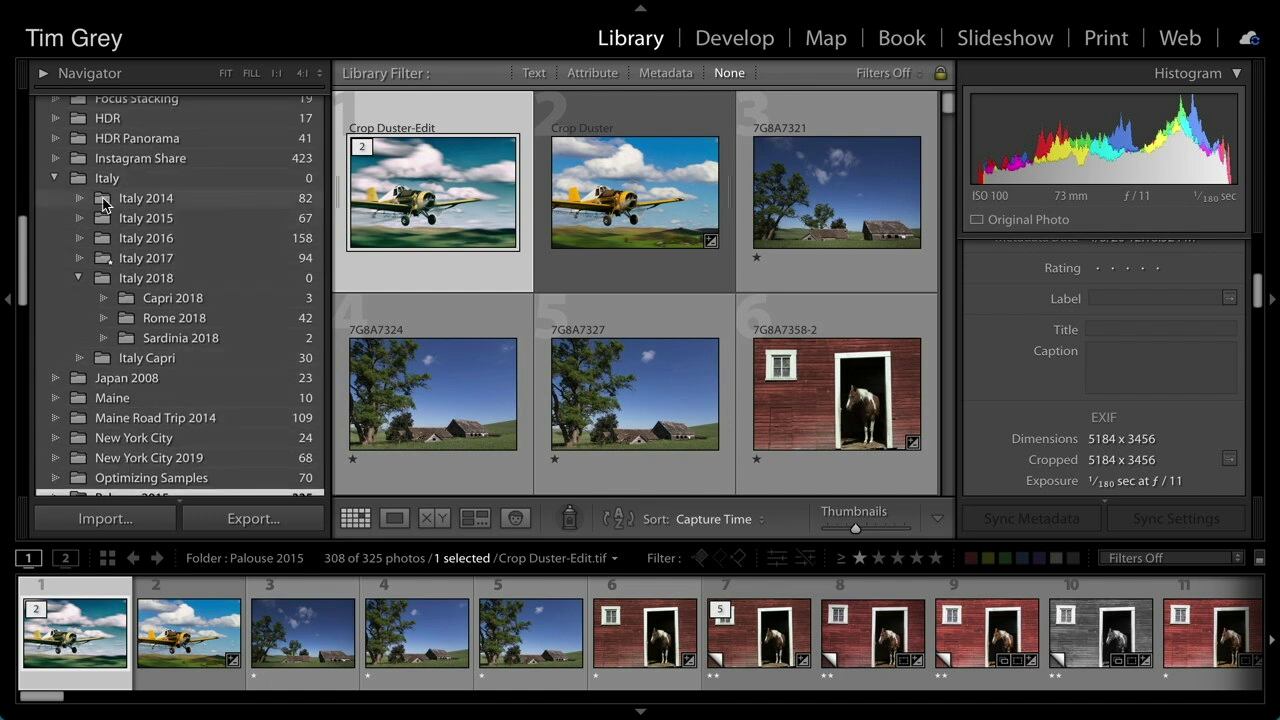
left_click(54, 177)
left_click(54, 177)
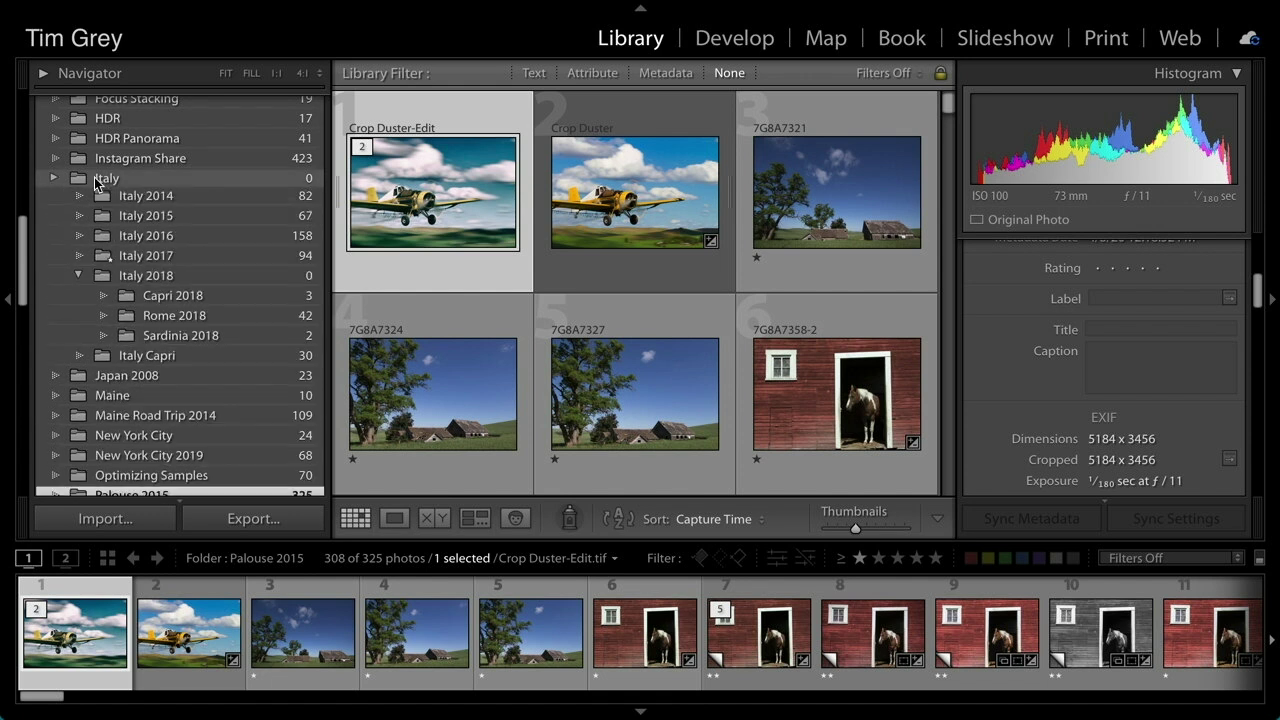
left_click(53, 178)
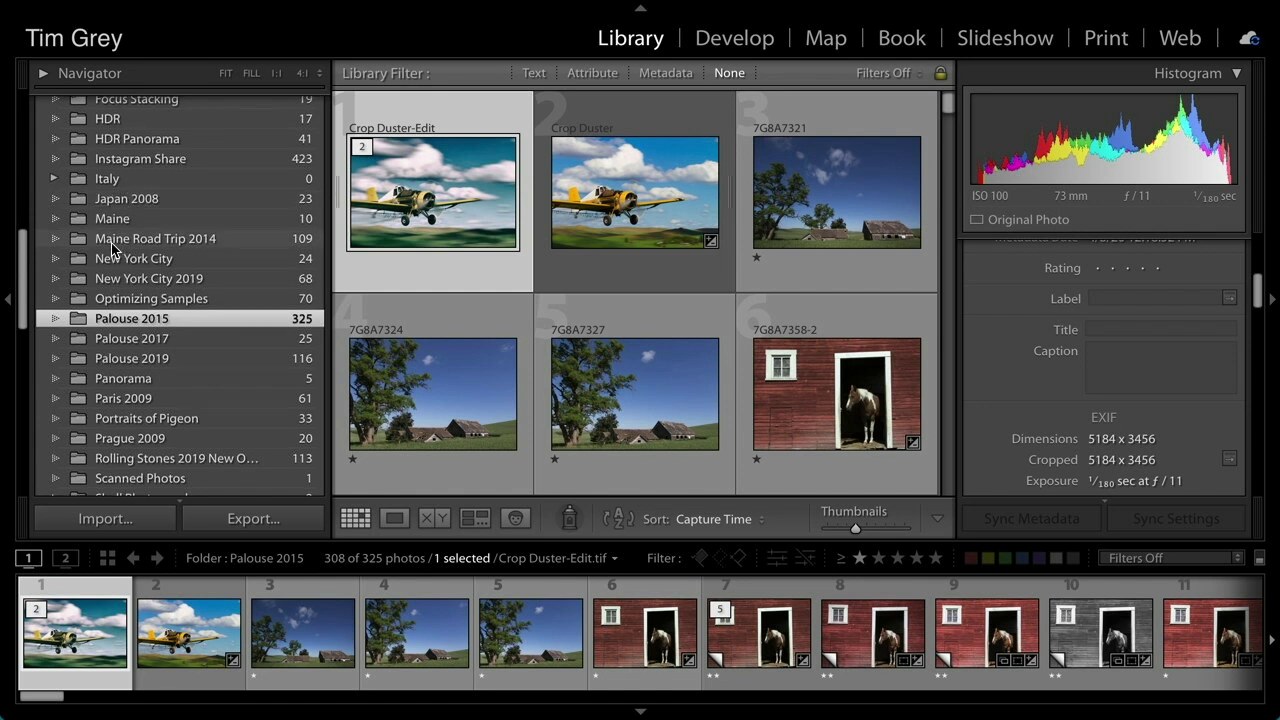
Start adding a folder to the catalog and browse to the root of the MY PHOTOS drive
scroll(116, 220, "up", 10)
scroll(116, 245, "up", 8)
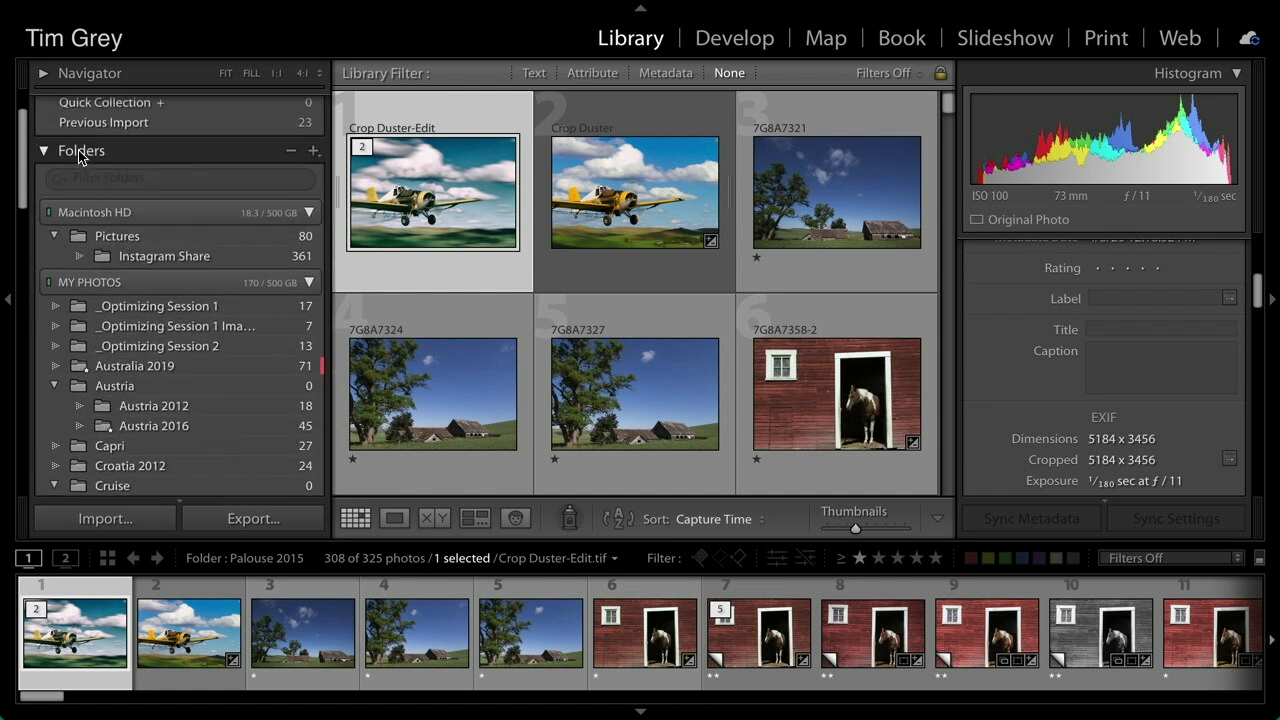
left_click(314, 152)
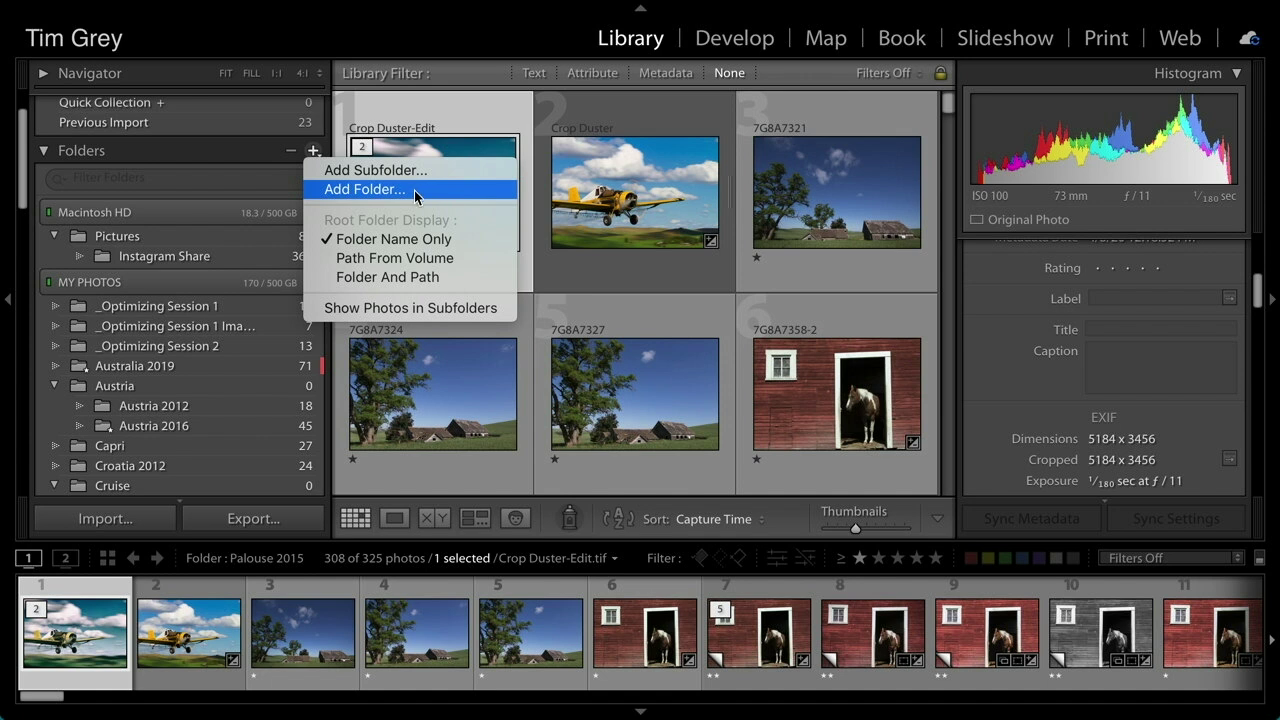
left_click(414, 190)
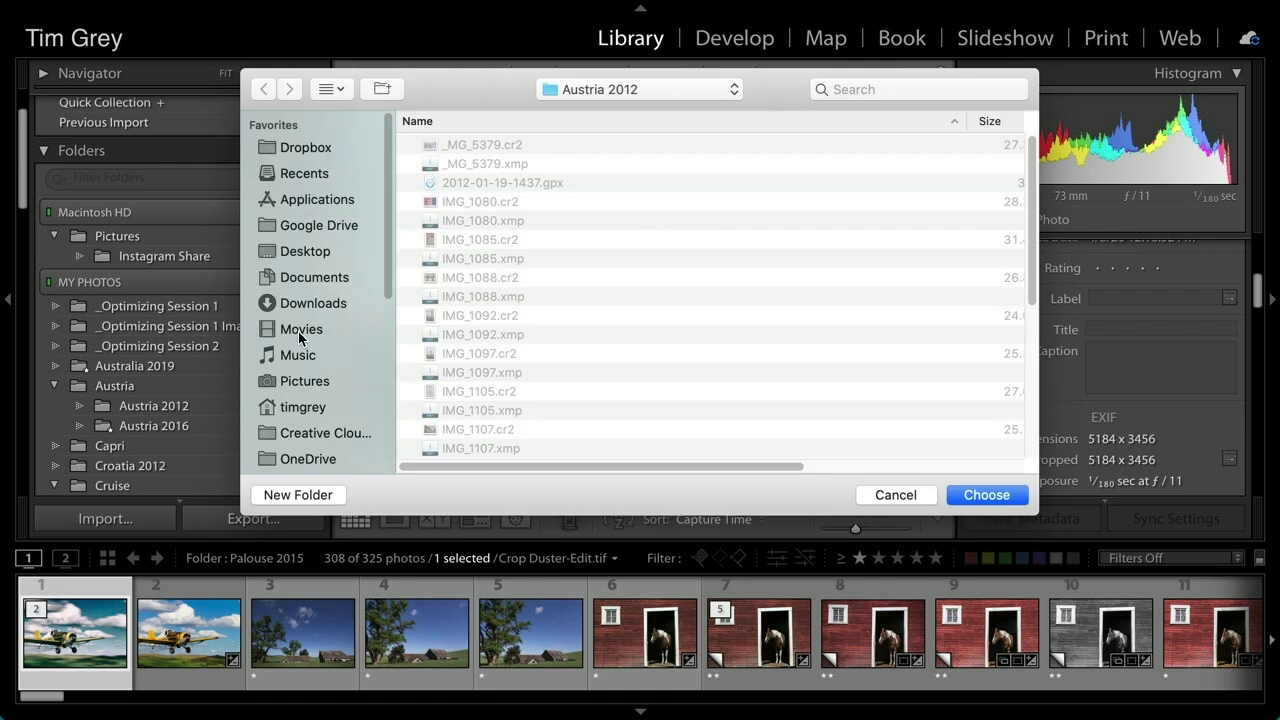
scroll(299, 339, "down", 5)
scroll(299, 339, "down", 1)
left_click(290, 295)
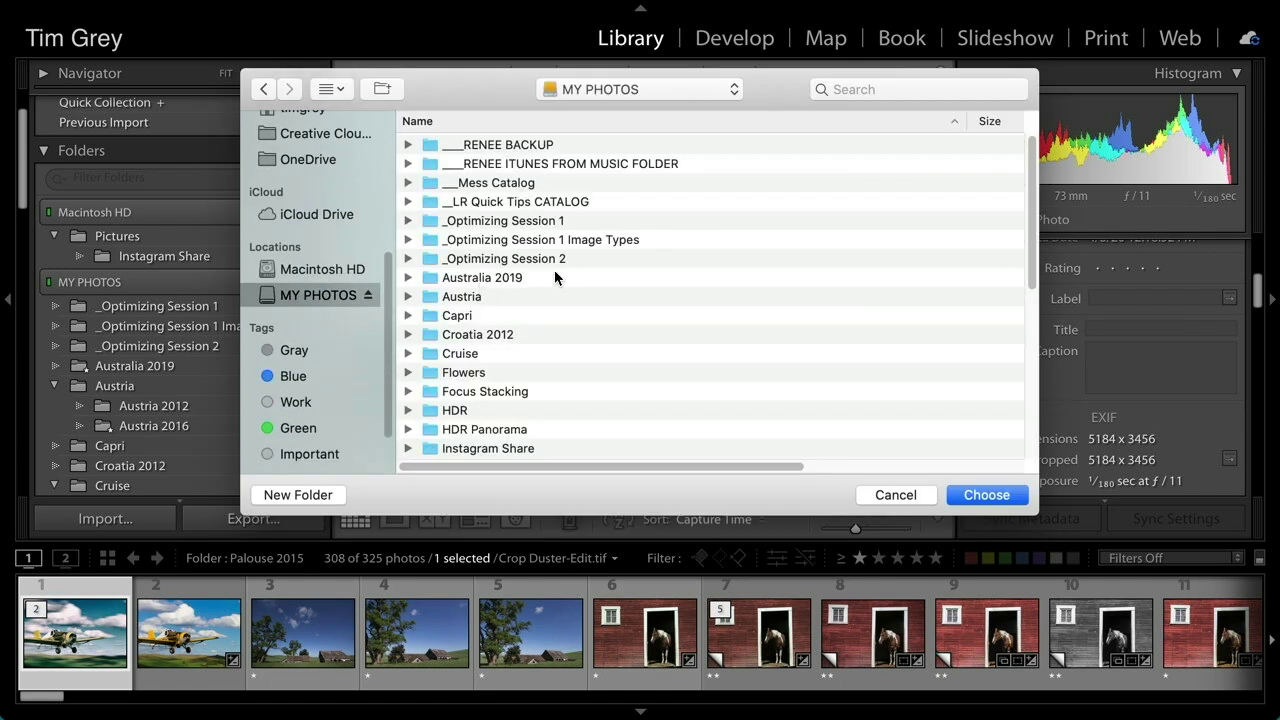
scroll(555, 277, "down", 6)
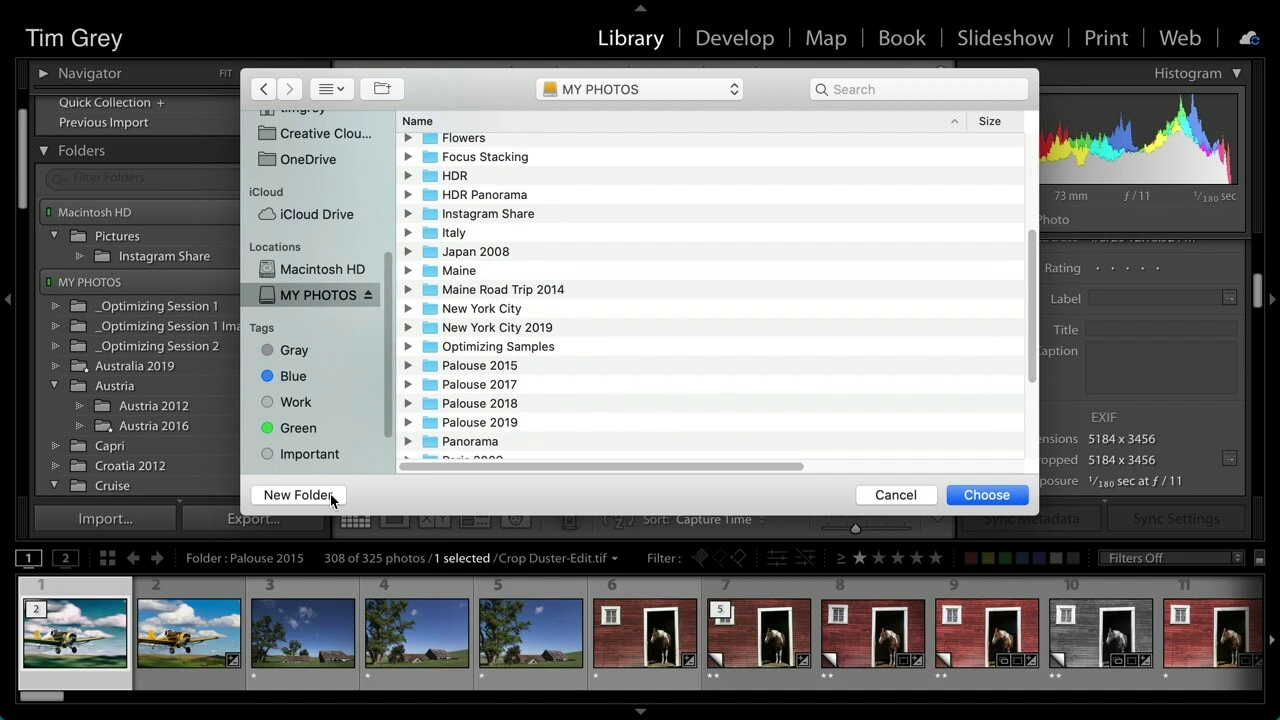
Create a new folder named "Palouse" on the MY PHOTOS drive and choose it for the catalog
left_click(333, 495)
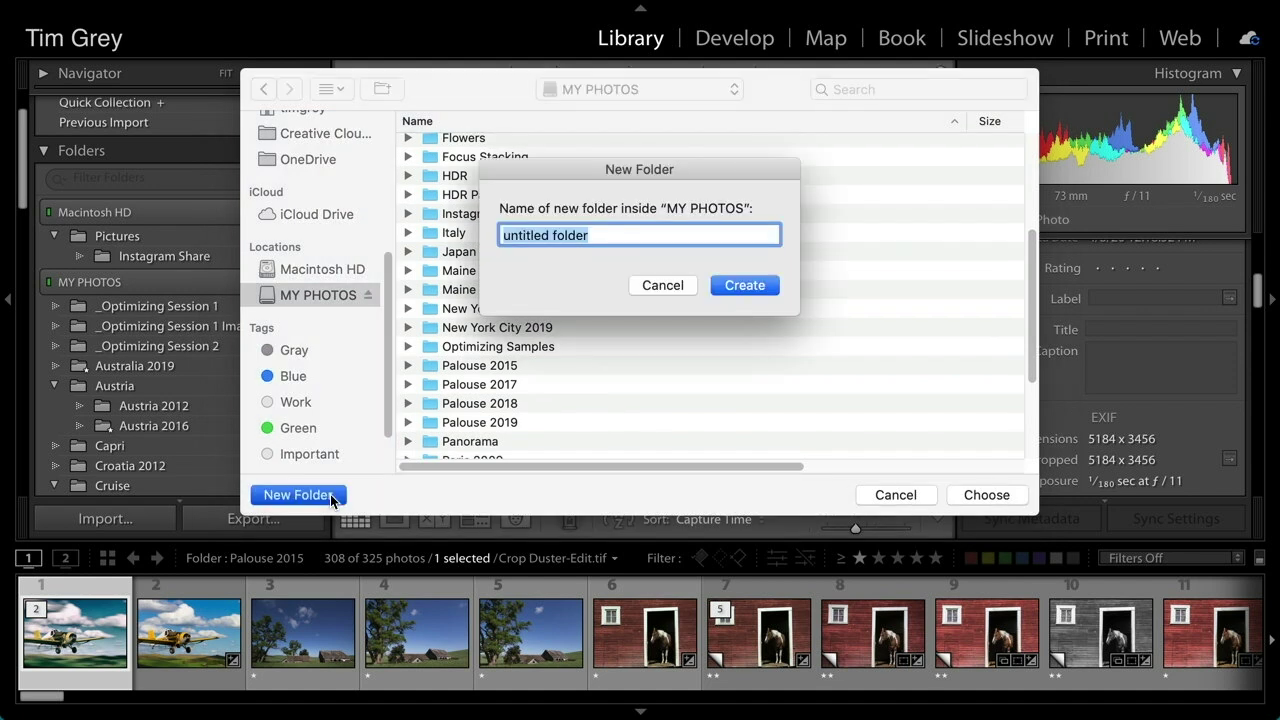
type("Palouse")
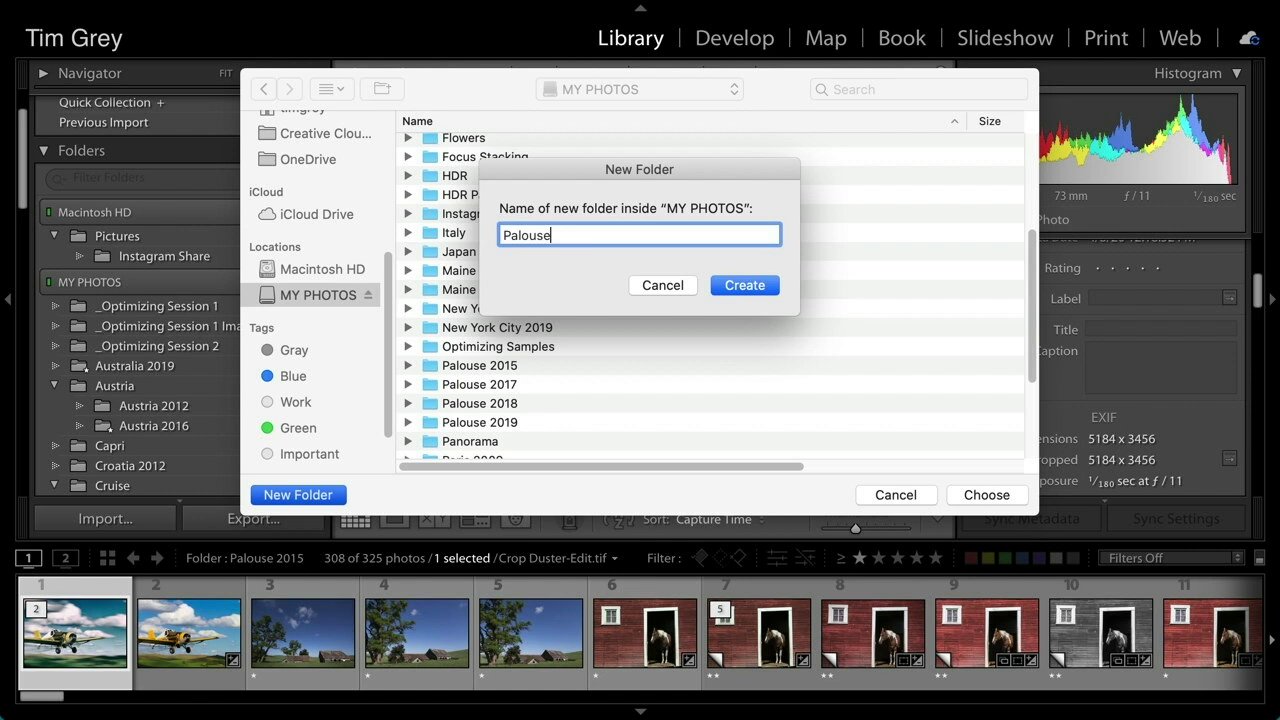
left_click(742, 286)
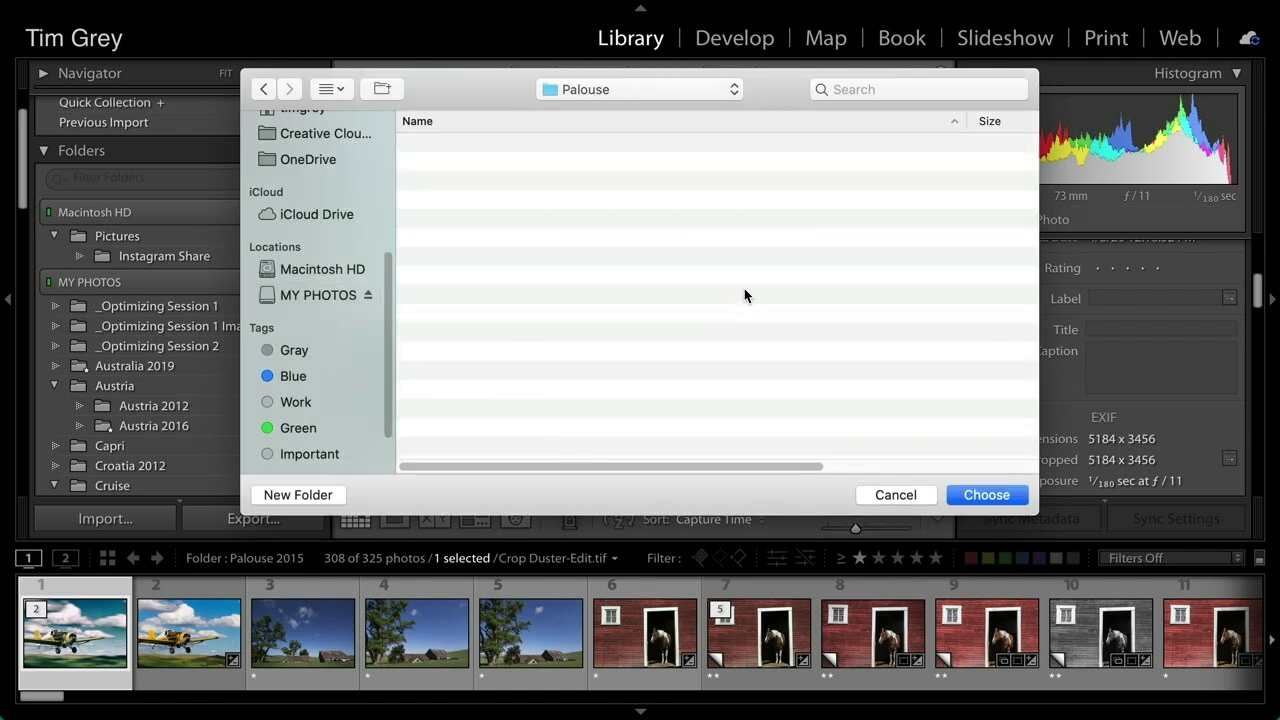
left_click(975, 494)
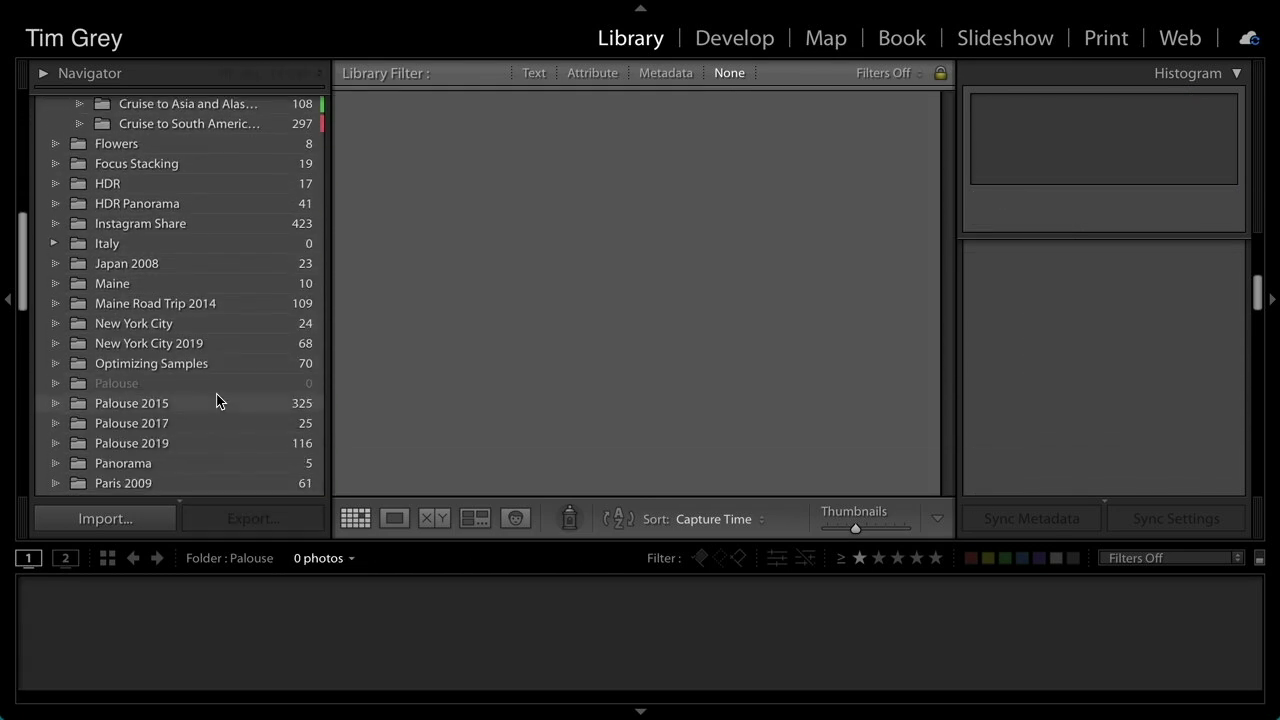
Move the Palouse 2015 folder into the Palouse folder and accept moving the files on disk
left_click(116, 319)
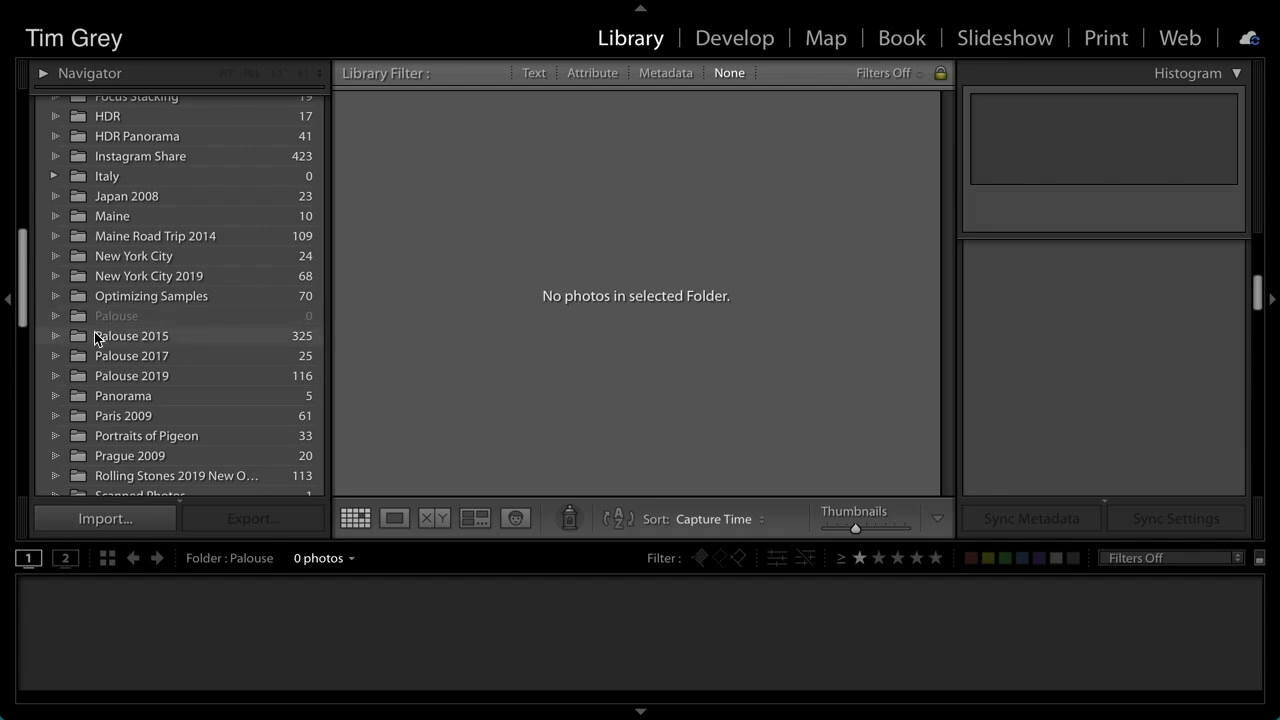
left_click_drag(78, 342, 79, 316)
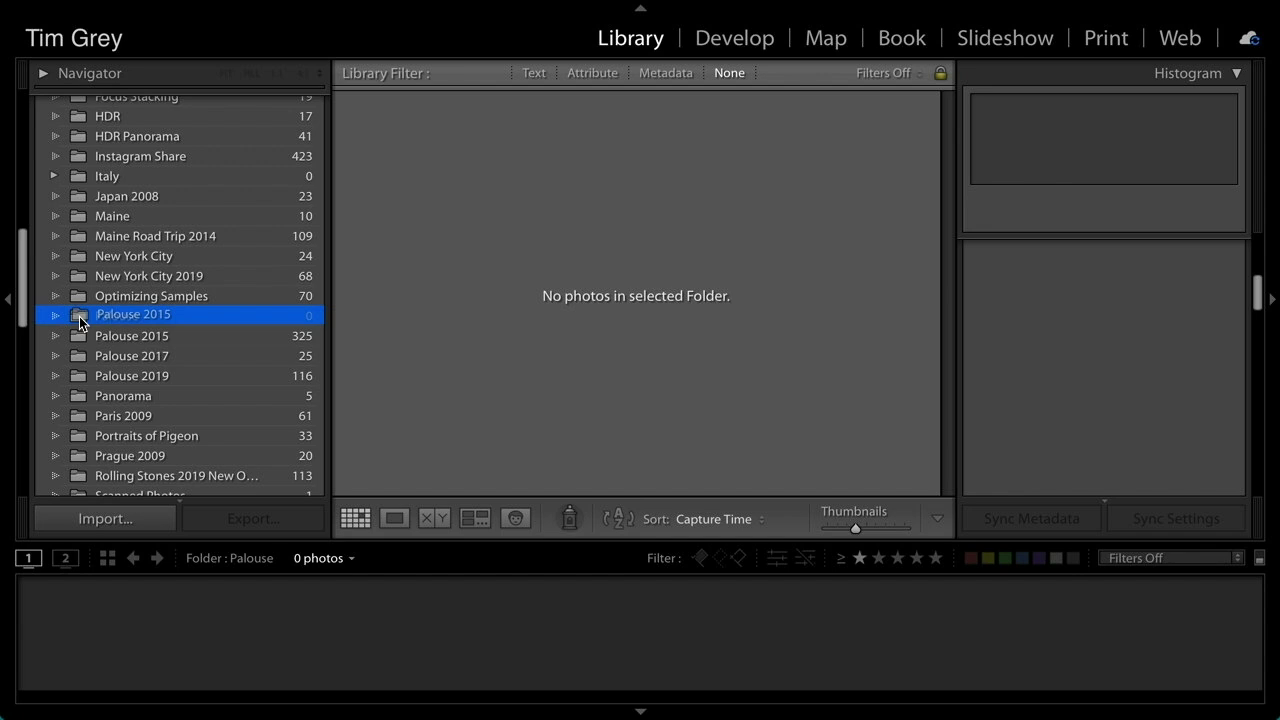
left_click_drag(79, 316, 79, 316)
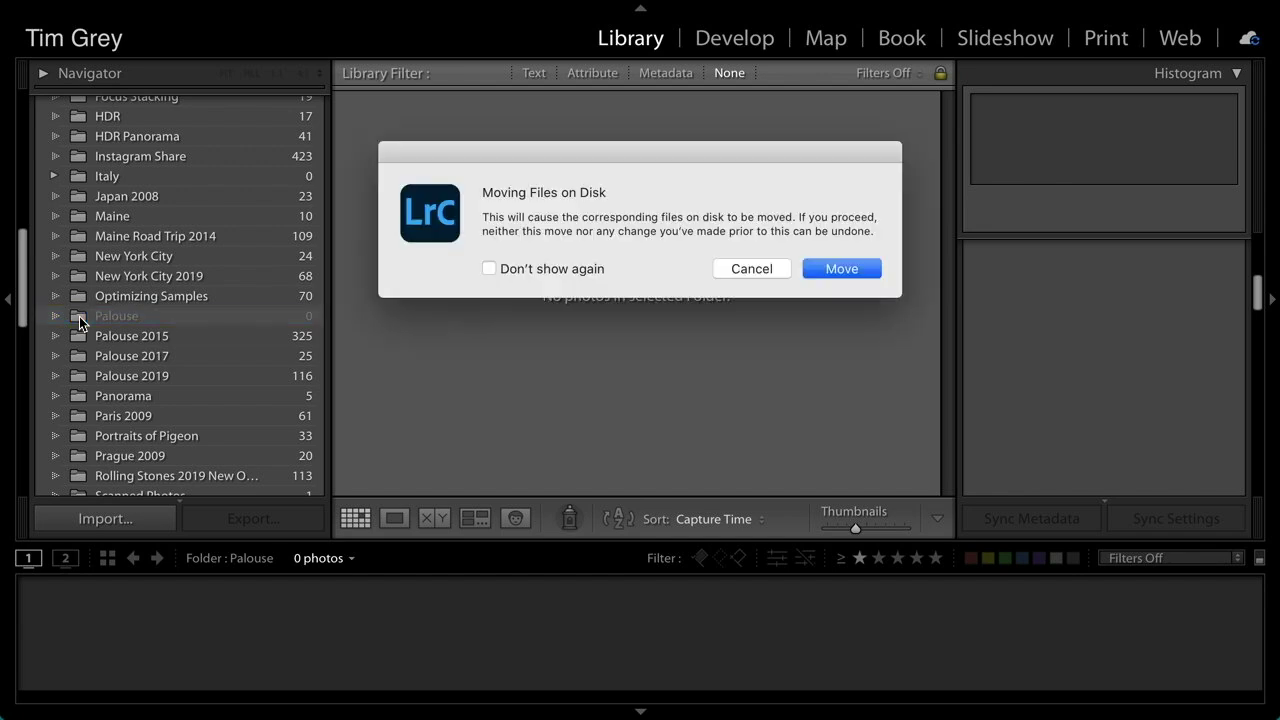
left_click(829, 268)
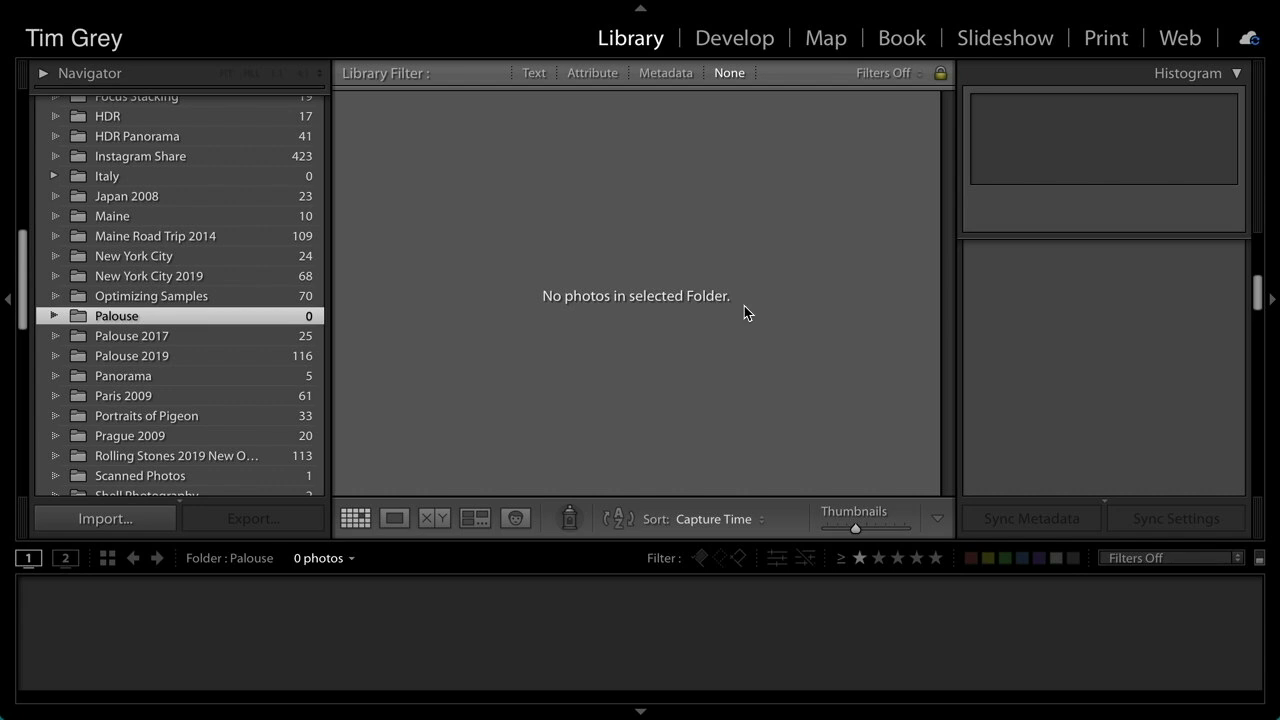
Select the Palouse 2017 and Palouse 2019 folders together and move both into the Palouse folder on disk
left_click(130, 340)
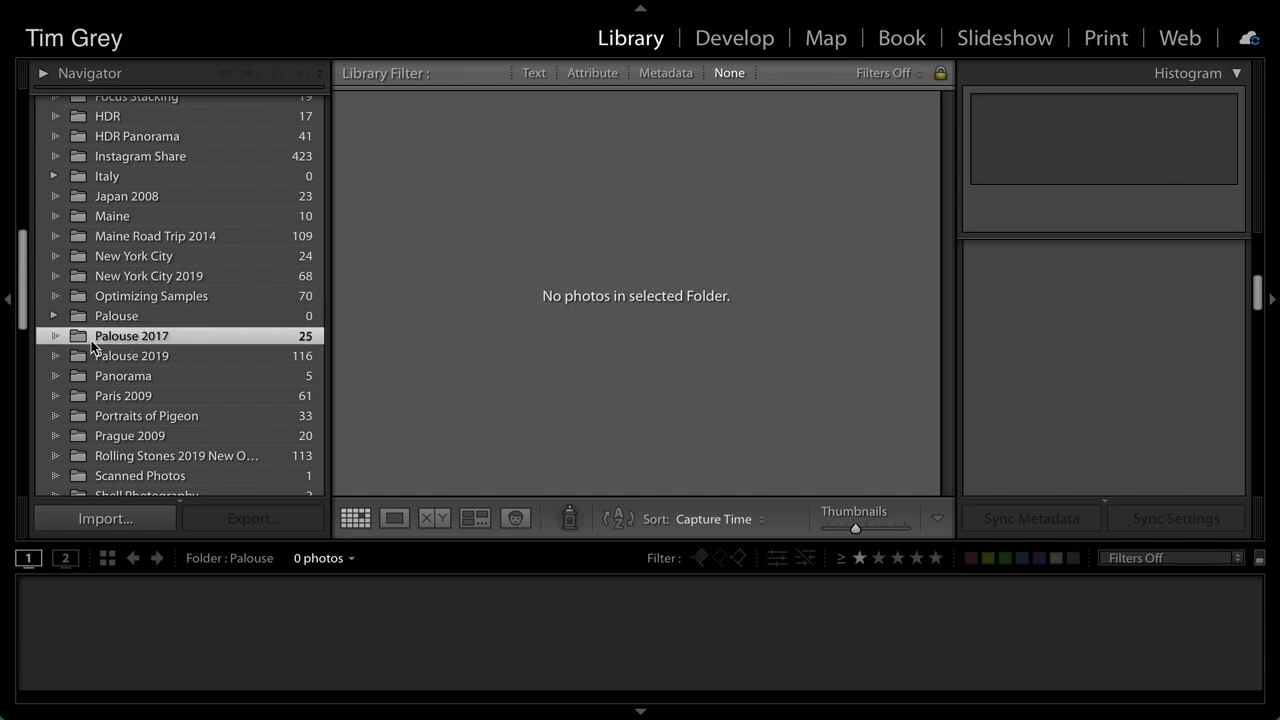
left_click(116, 357, "ctrl")
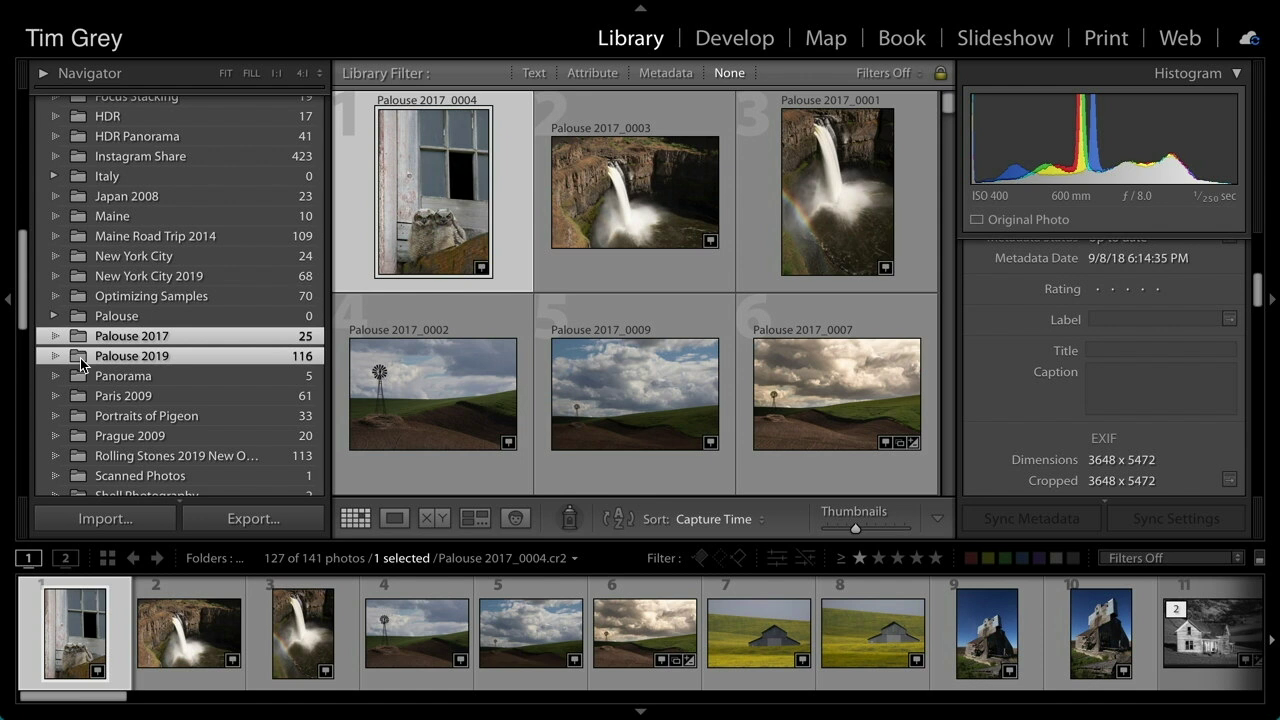
left_click(82, 360, "ctrl")
left_click(81, 360, "ctrl")
left_click_drag(78, 344, 100, 316)
left_click(839, 273)
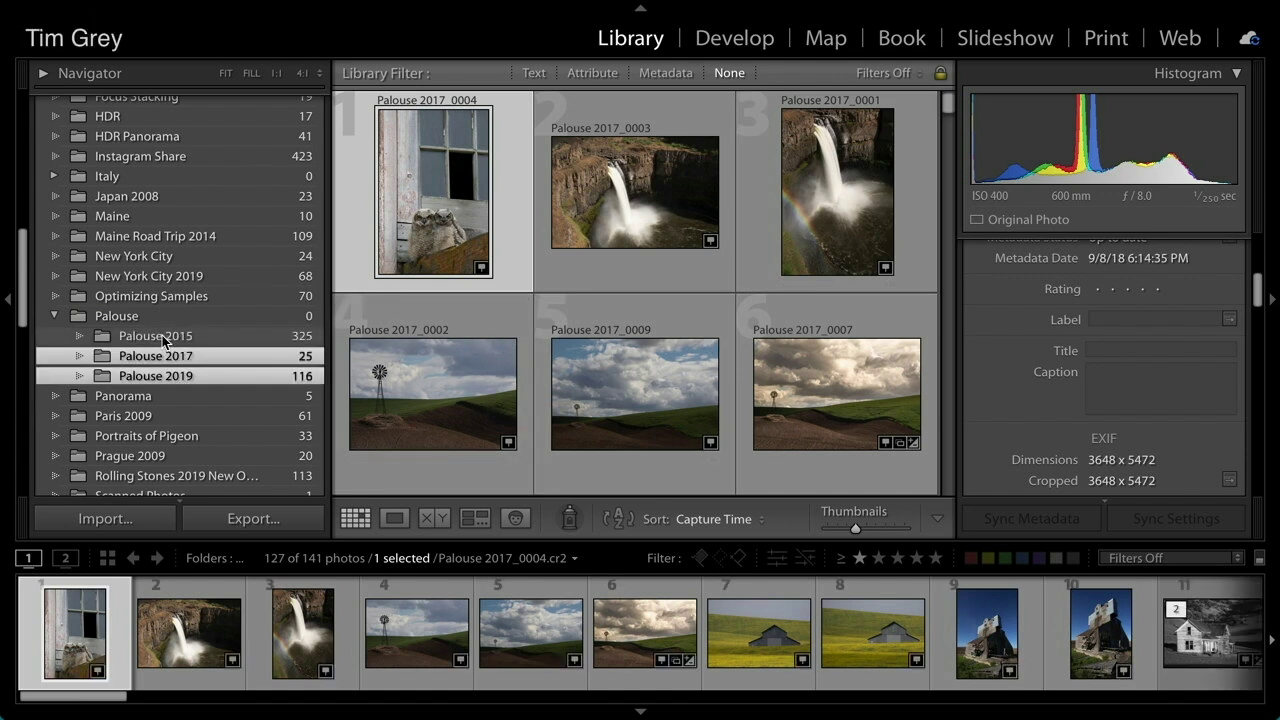
Expand Italy and Italy 2018, and view the Capri 2018, Sardinia 2018 and Italy 2018 folders
left_click(53, 238)
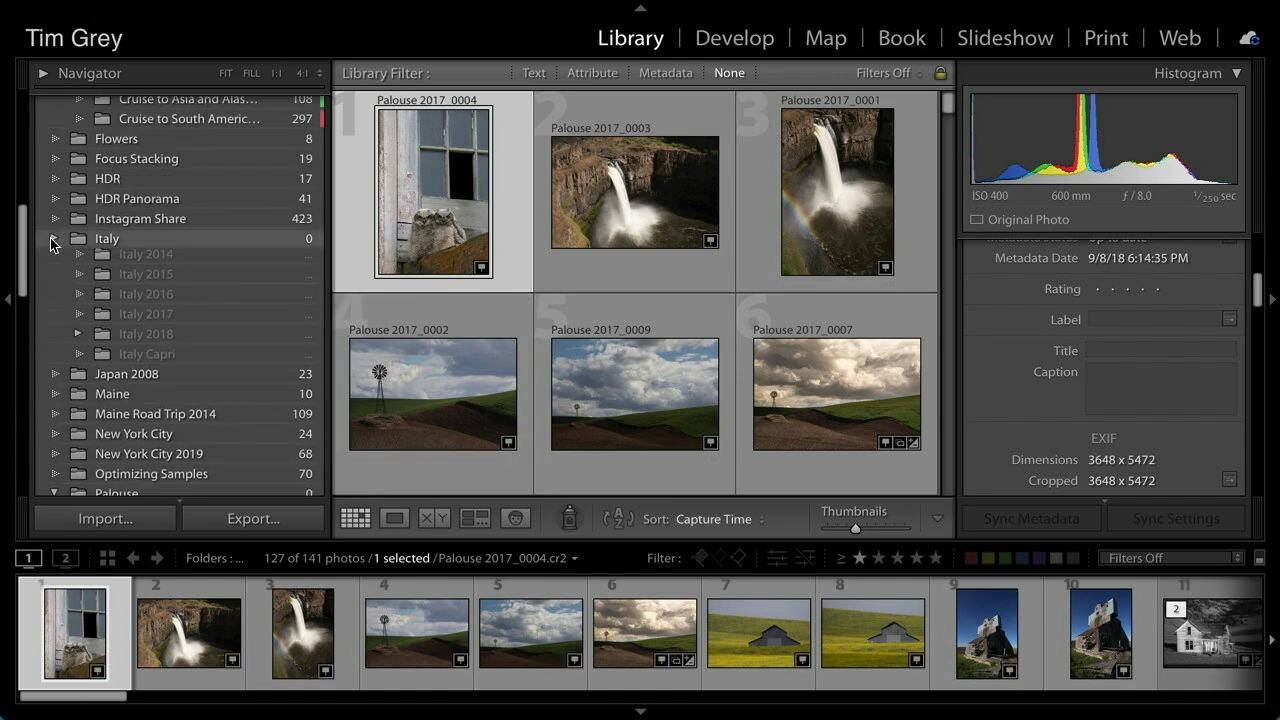
left_click(78, 338)
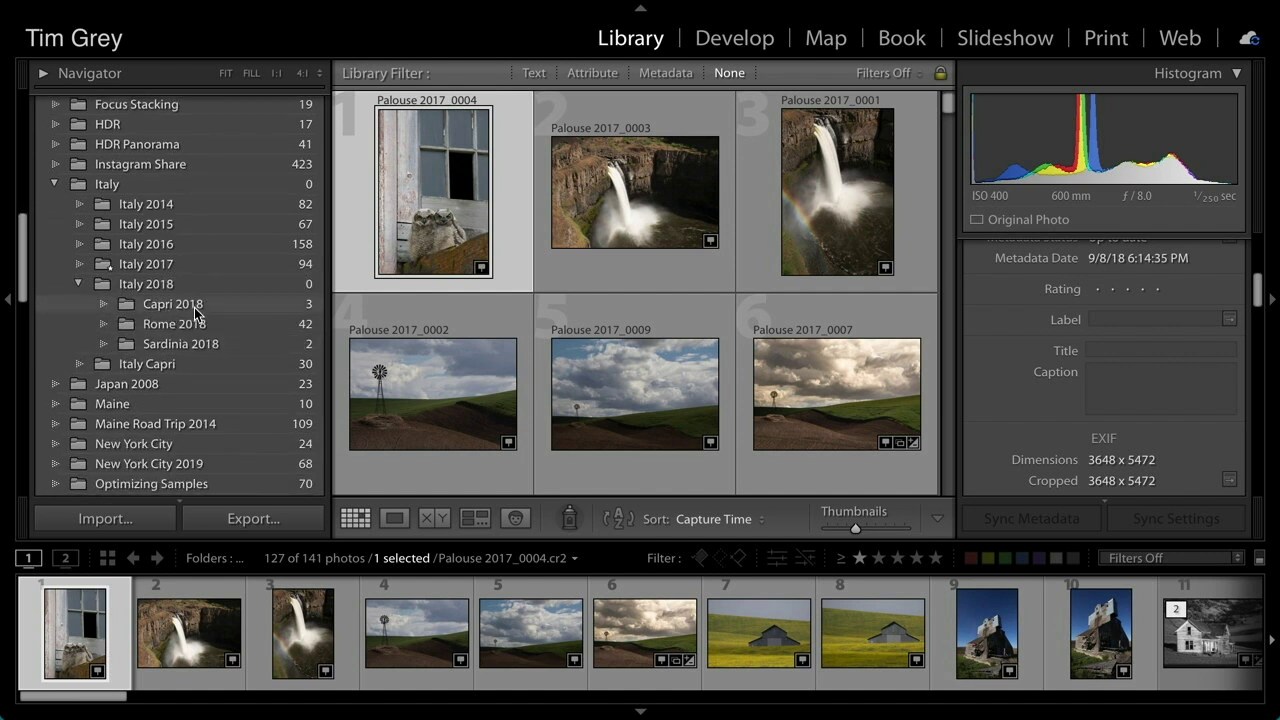
left_click(195, 306)
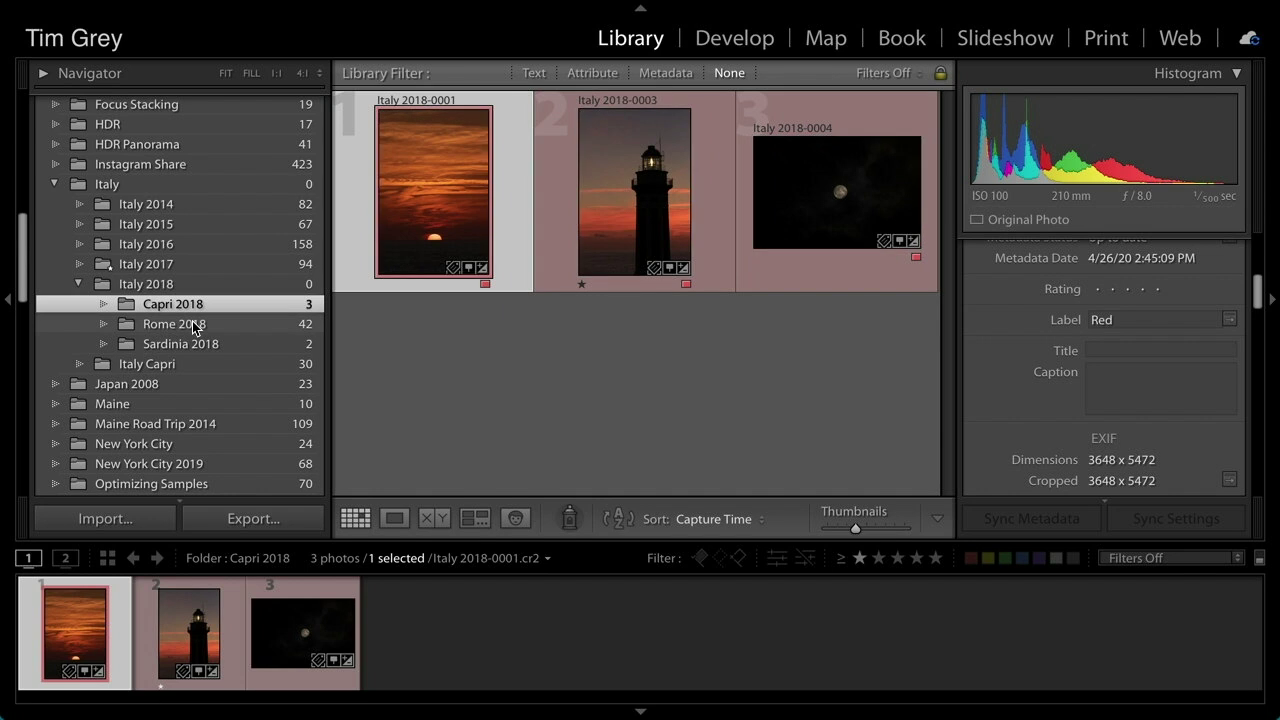
left_click(196, 345)
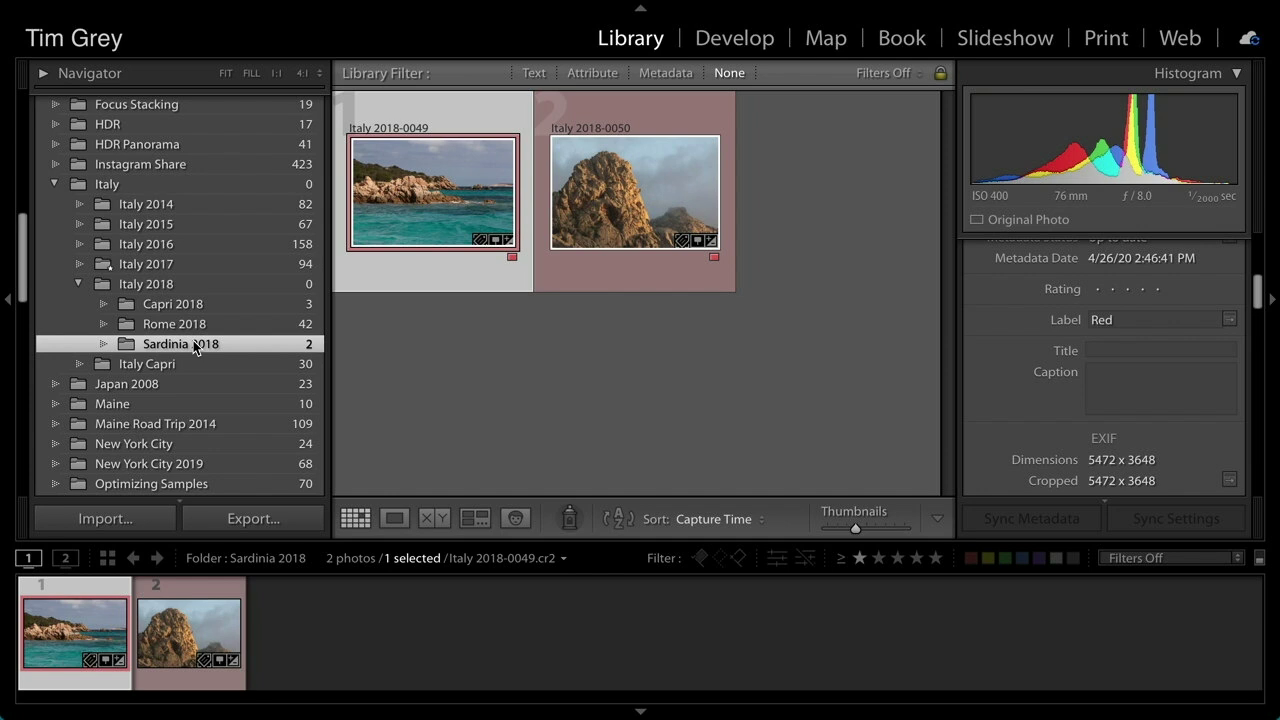
left_click(147, 287)
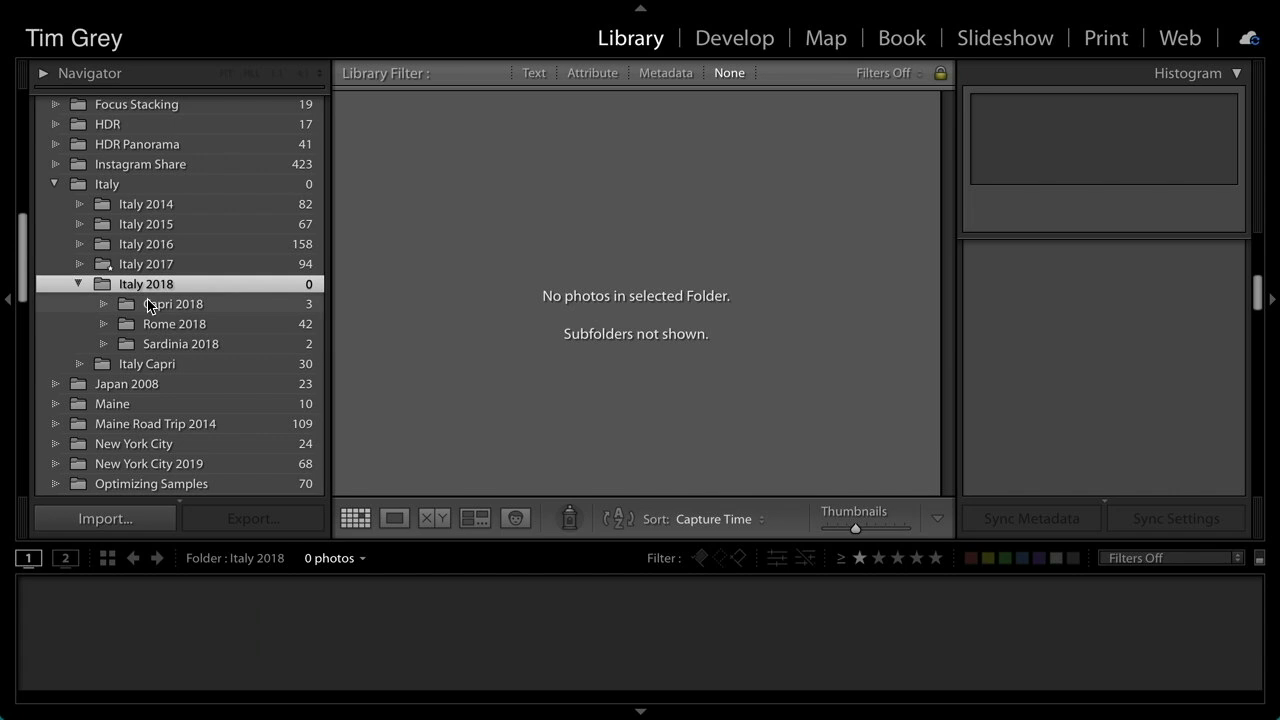
Filter the folder list by "austria" and clear the filter again
scroll(150, 307, "up", 1)
scroll(150, 307, "up", 3)
scroll(149, 306, "up", 4)
scroll(149, 306, "up", 6)
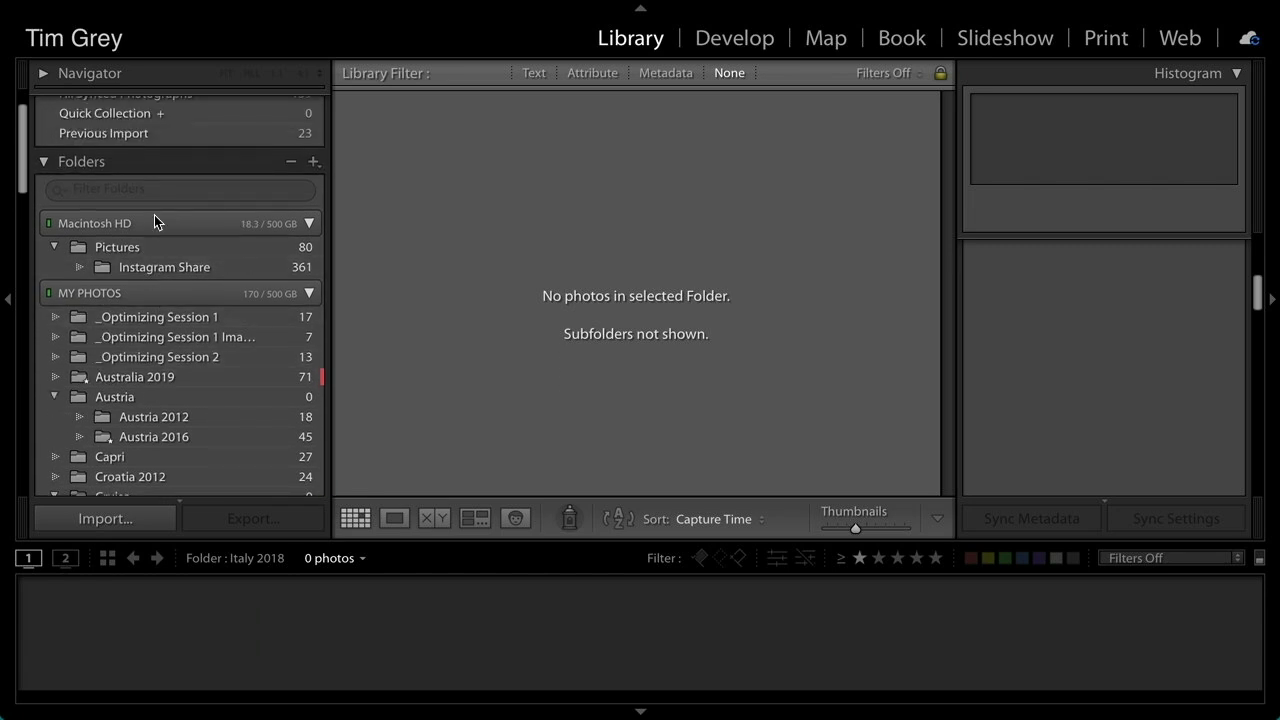
left_click(156, 192)
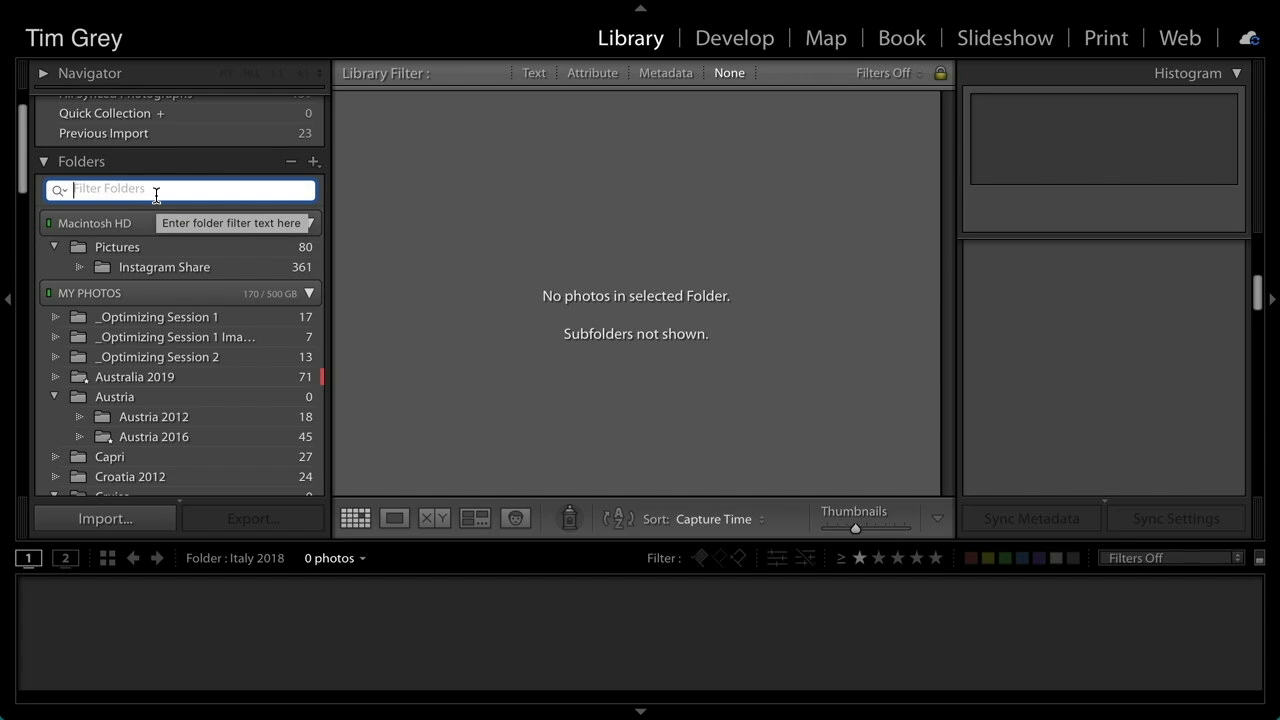
type("austria")
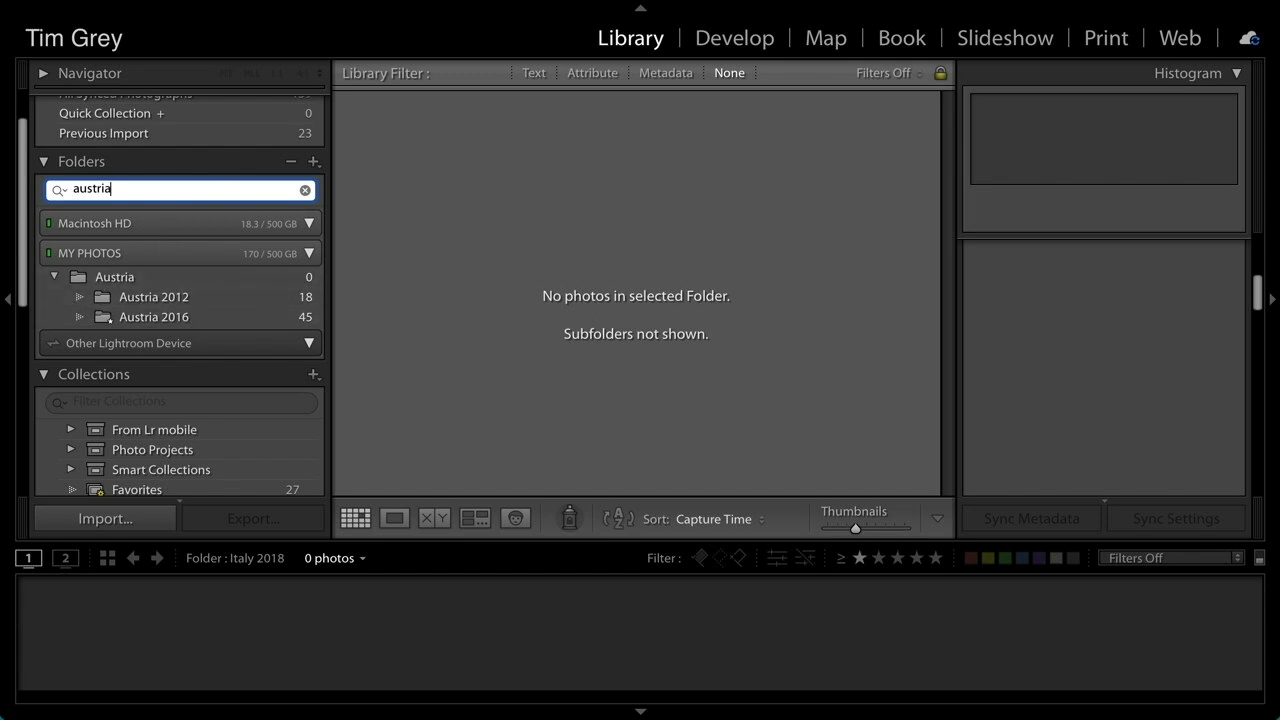
key("Return")
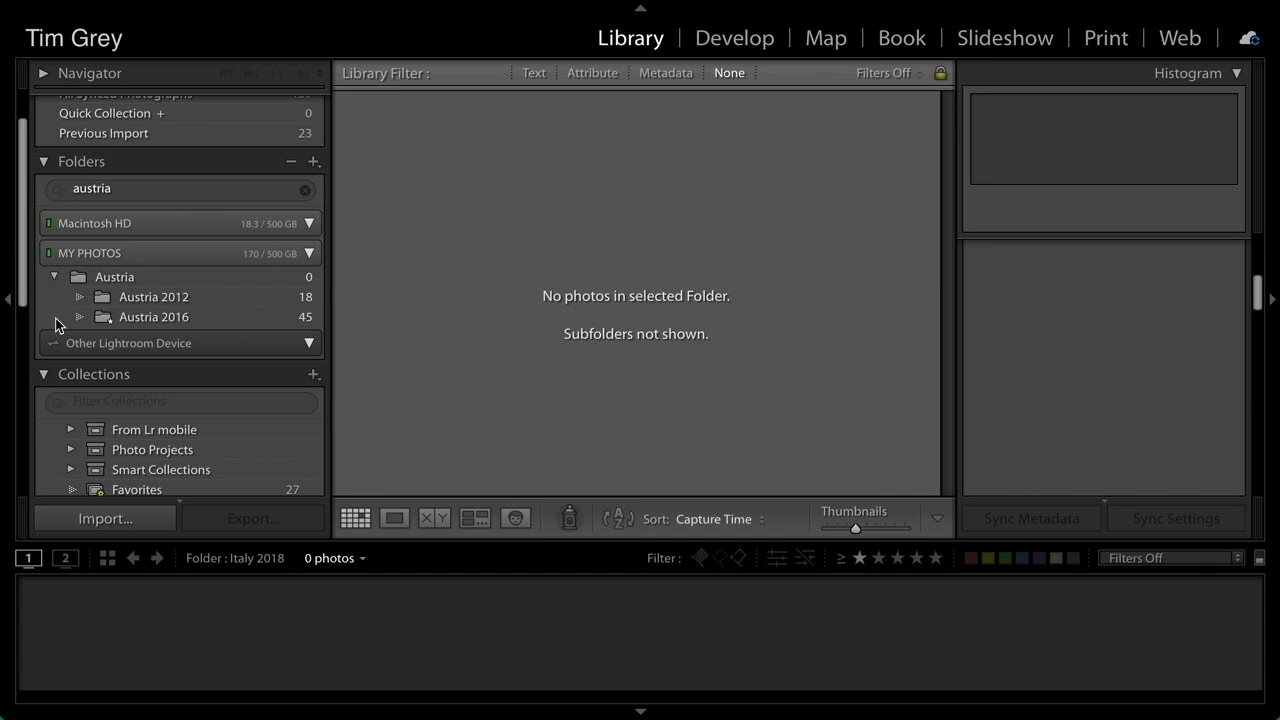
left_click(307, 192)
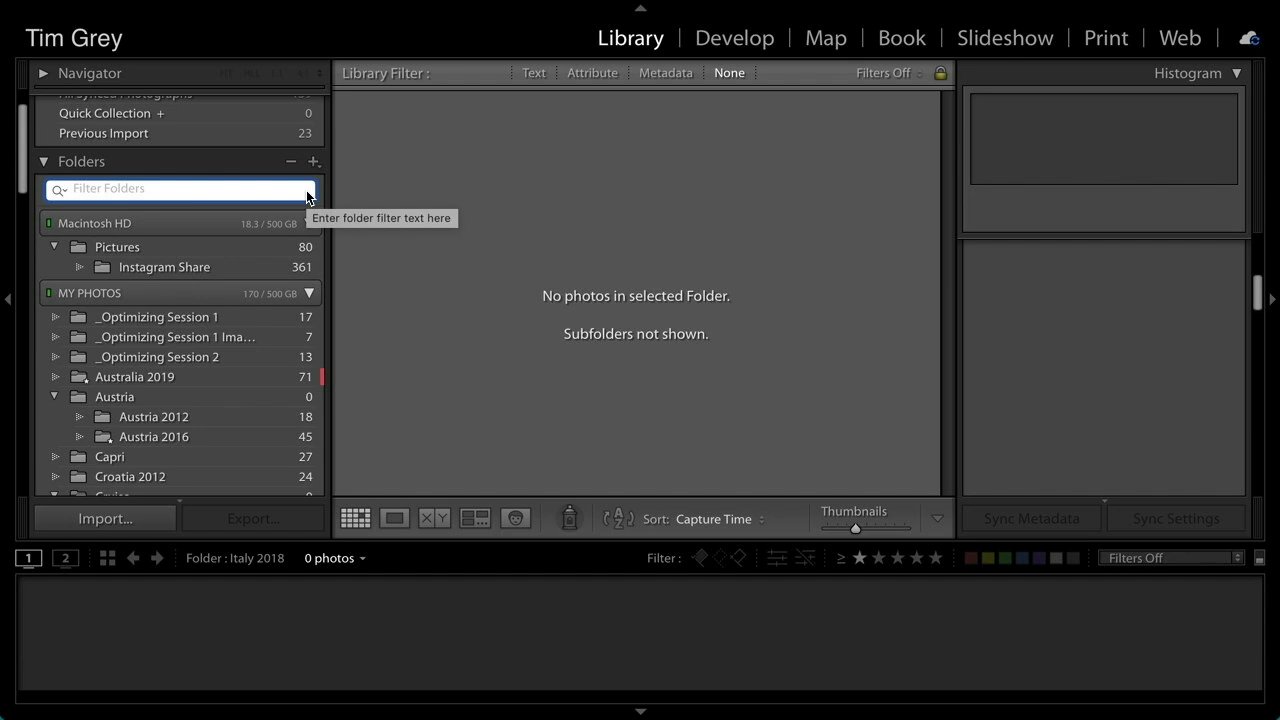
Look through the folder list on the MY PHOTOS drive to review the Cruise, Italy and Palouse folder hierarchies
scroll(204, 341, "down", 3)
scroll(204, 341, "down", 1)
scroll(160, 216, "down", 2)
scroll(155, 218, "down", 2)
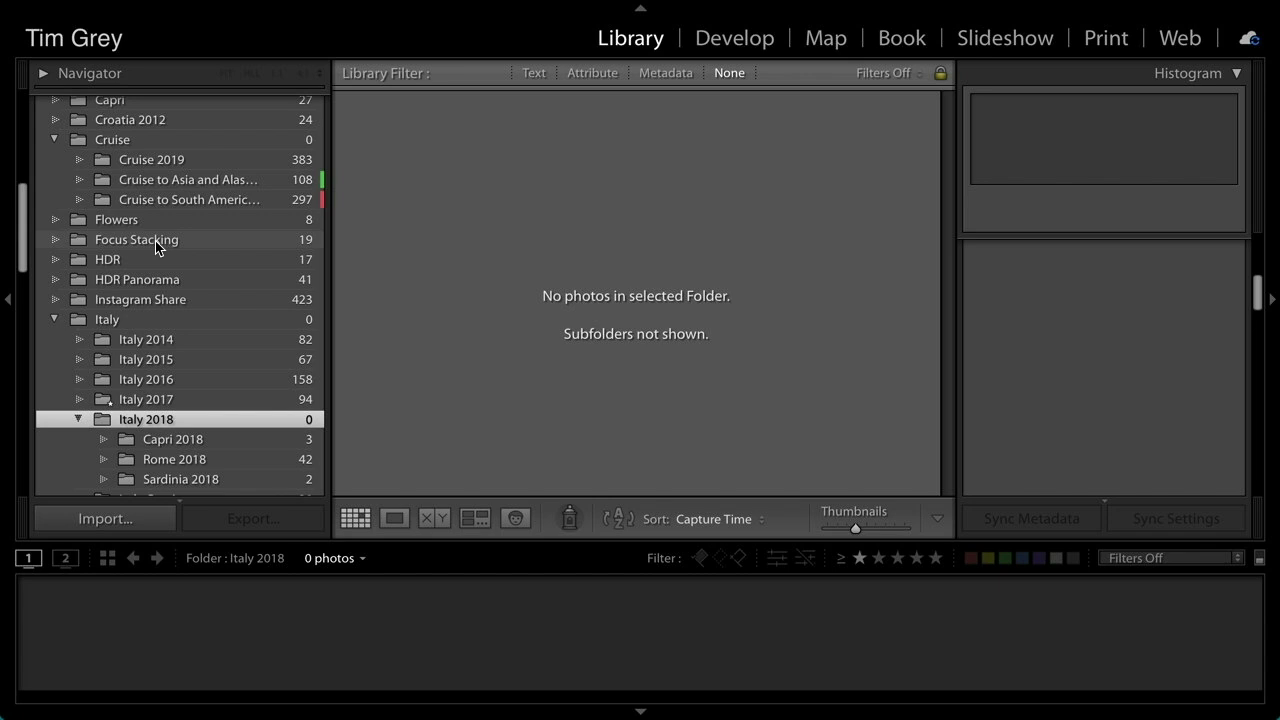
scroll(149, 252, "down", 3)
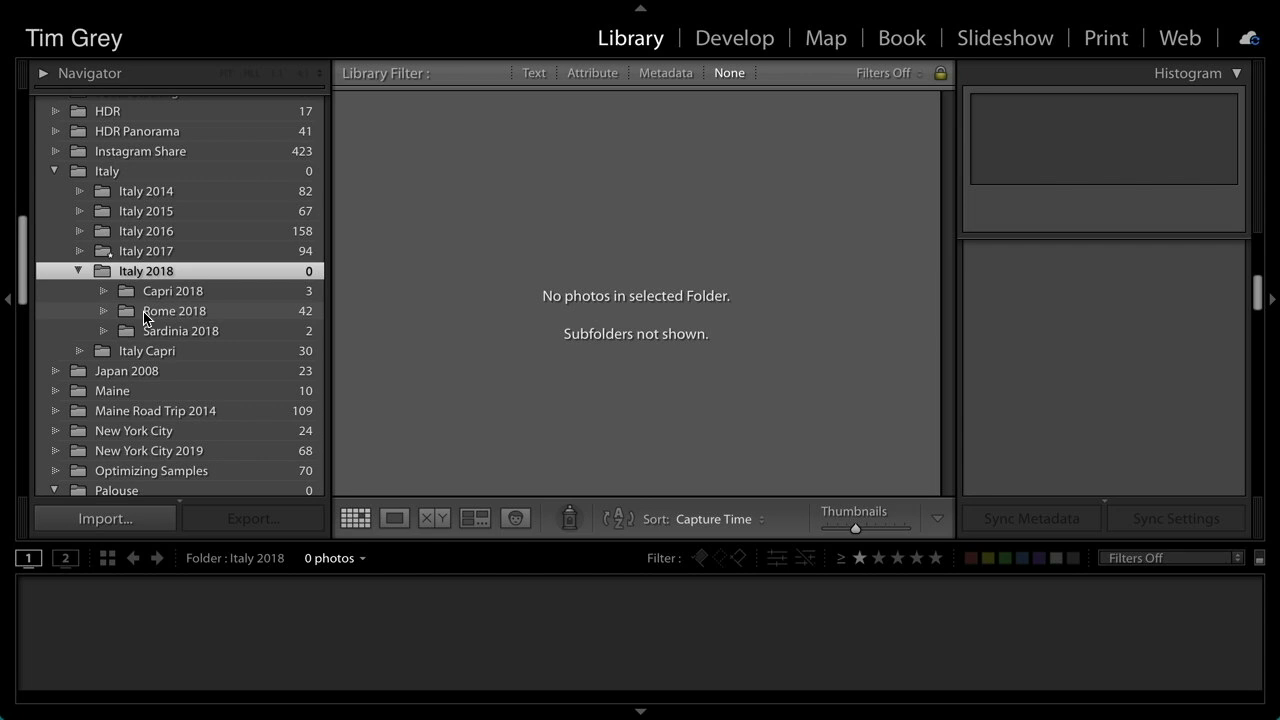
scroll(143, 311, "up", 5)
scroll(144, 309, "up", 3)
scroll(144, 312, "down", 9)
scroll(145, 318, "down", 4)
scroll(145, 318, "up", 3)
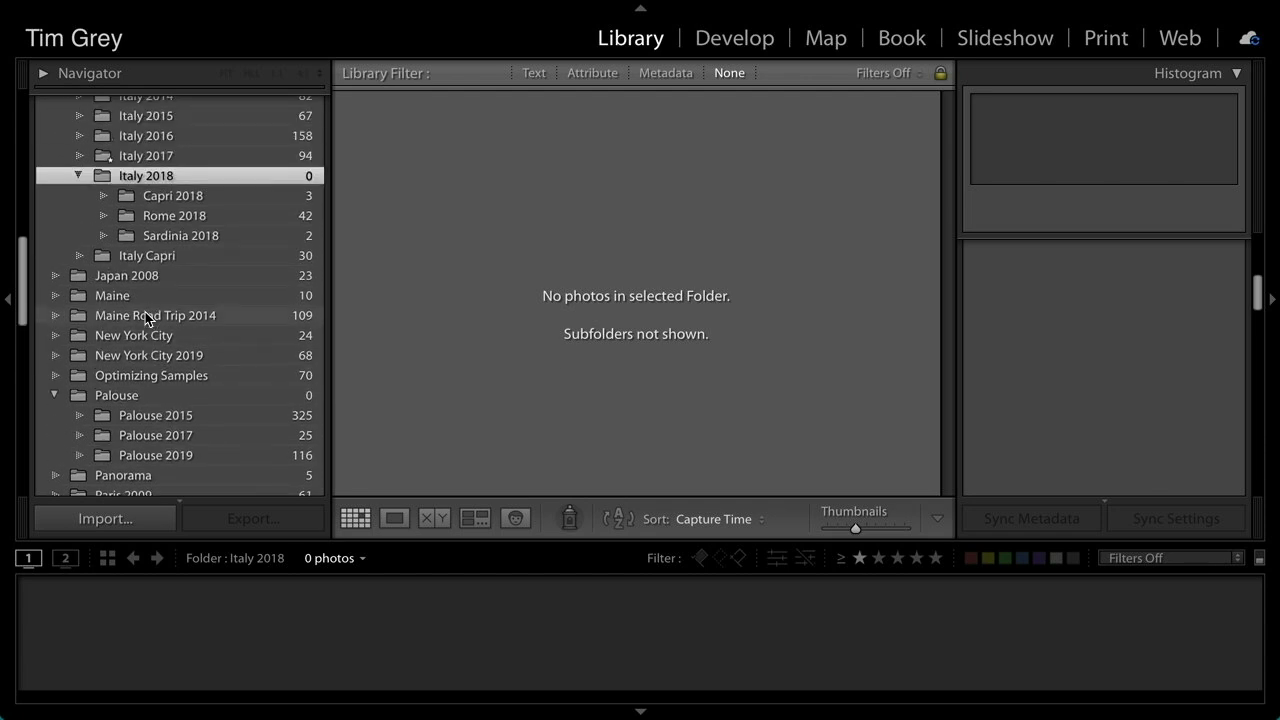
Display the photos in the Capri 2018 folder, followed by those in Rome 2018, within Italy 2018
scroll(145, 318, "up", 2)
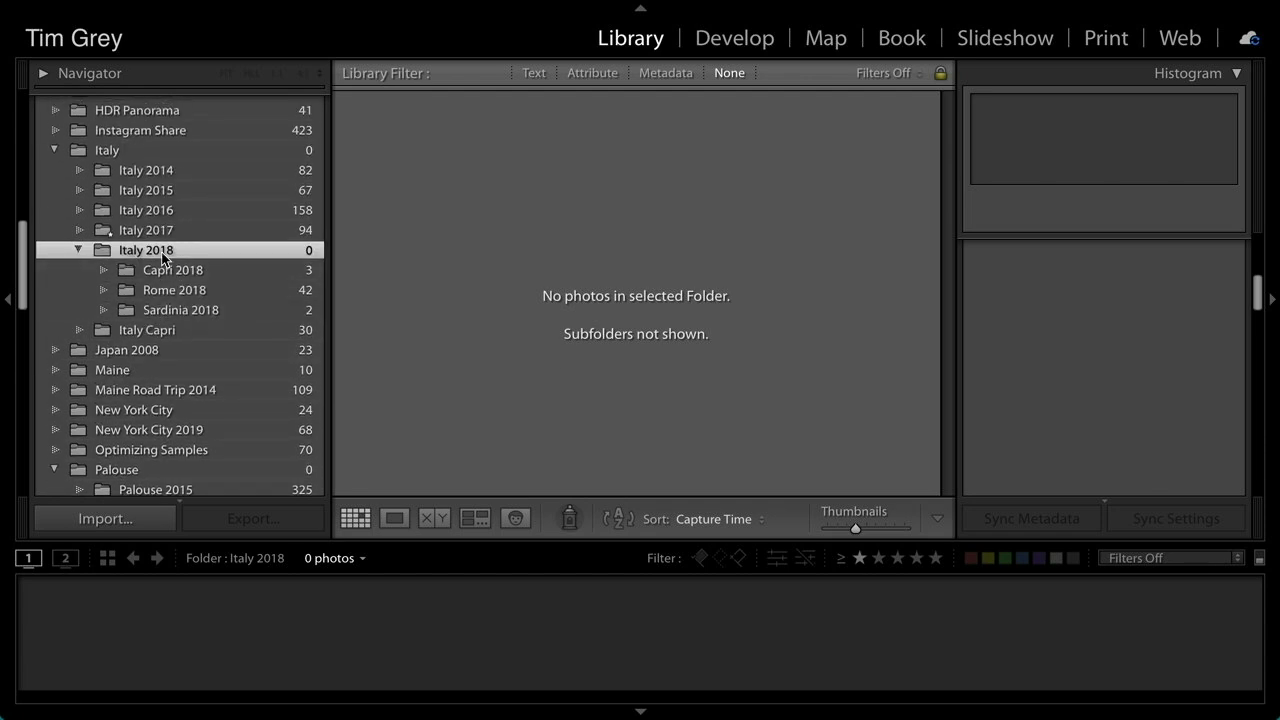
left_click(154, 271)
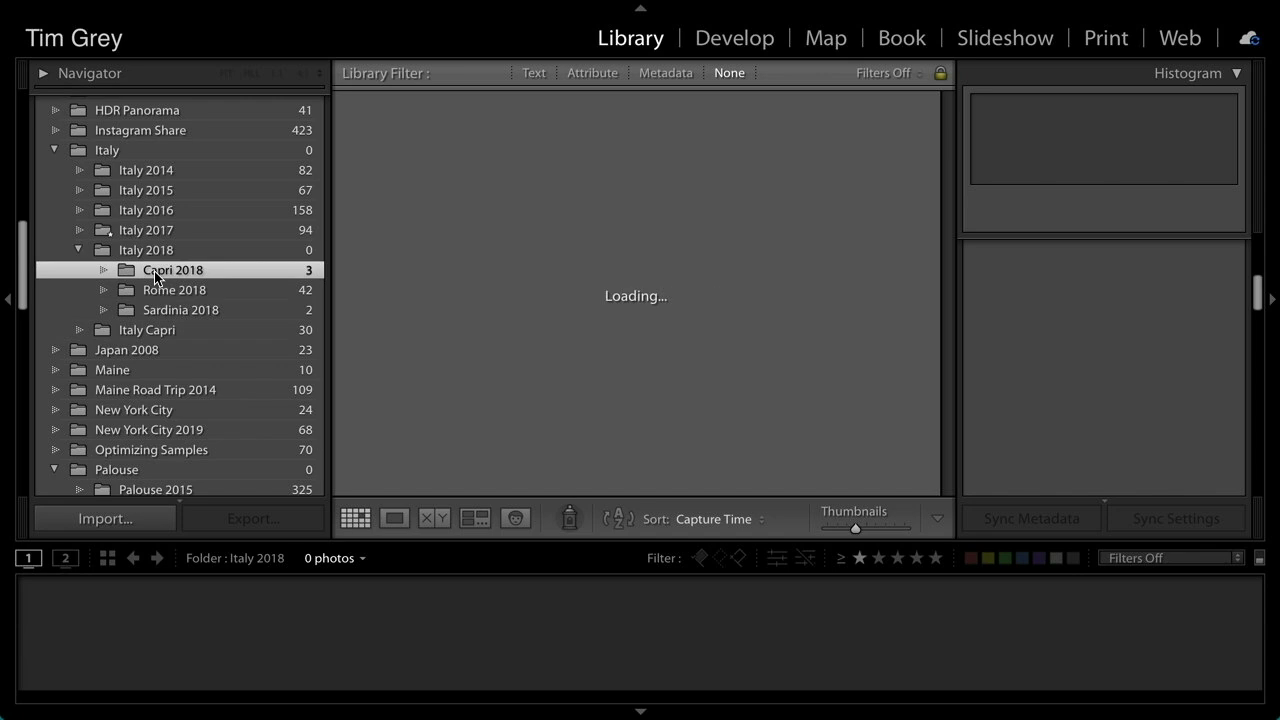
left_click(166, 292)
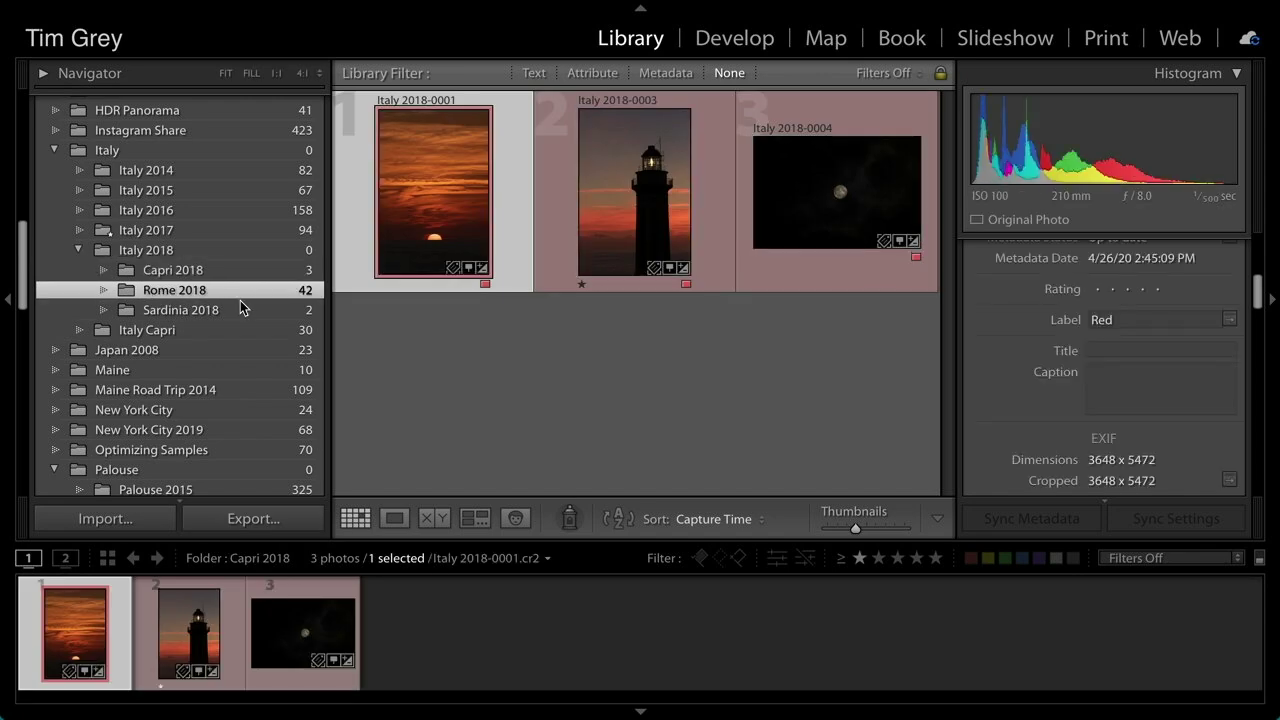
View the photos in the Sardinia 2018, Capri 2018 and Rome 2018 subfolders, and check the Italy 2018 parent folder itself
left_click(231, 311)
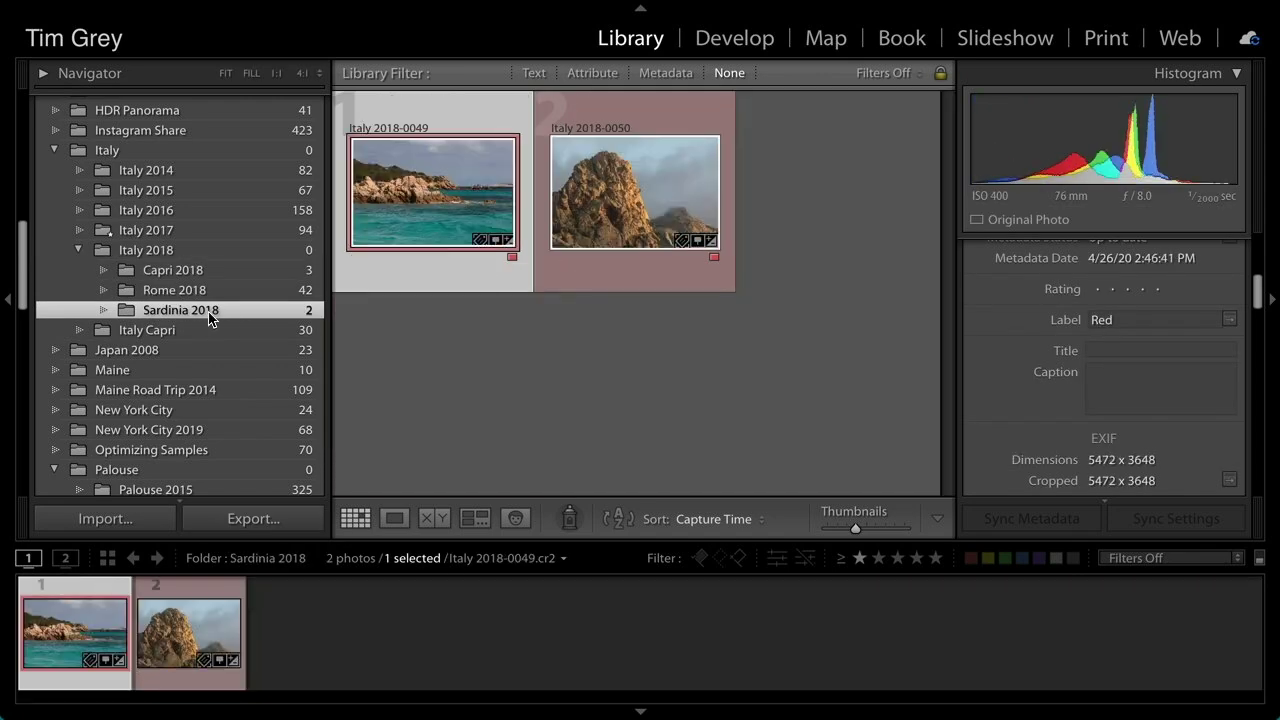
left_click(171, 272)
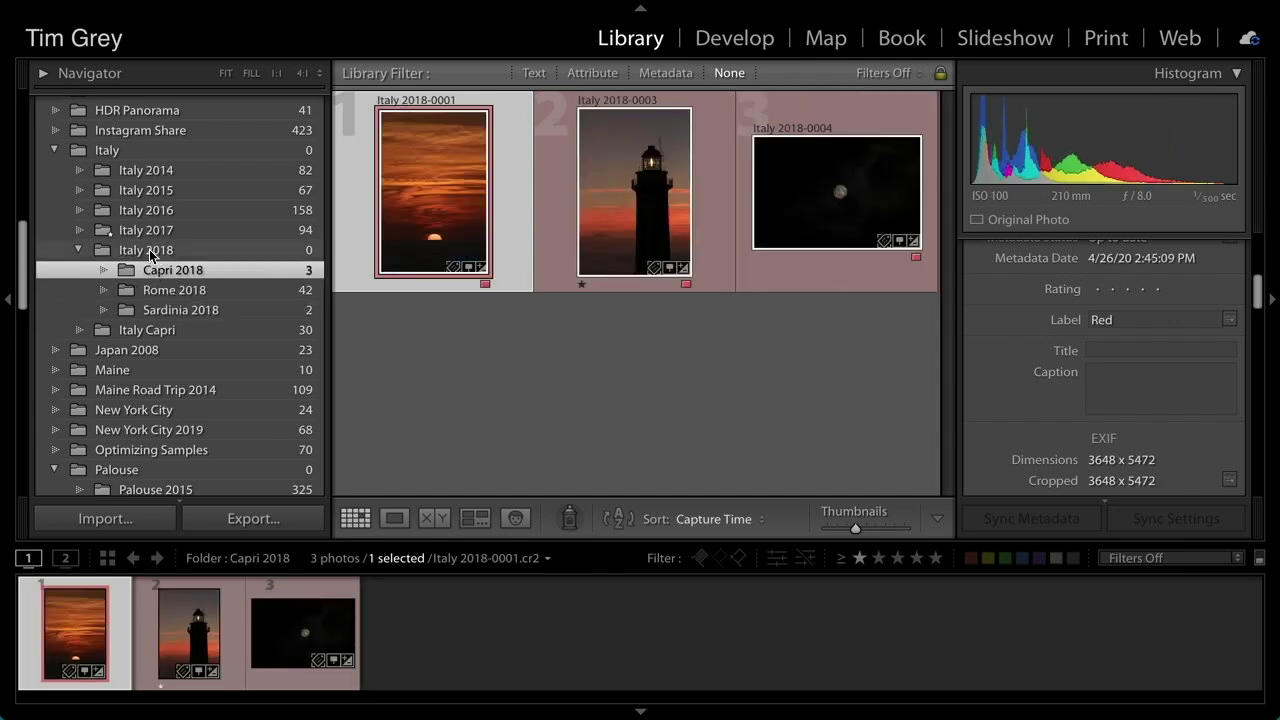
left_click(150, 254)
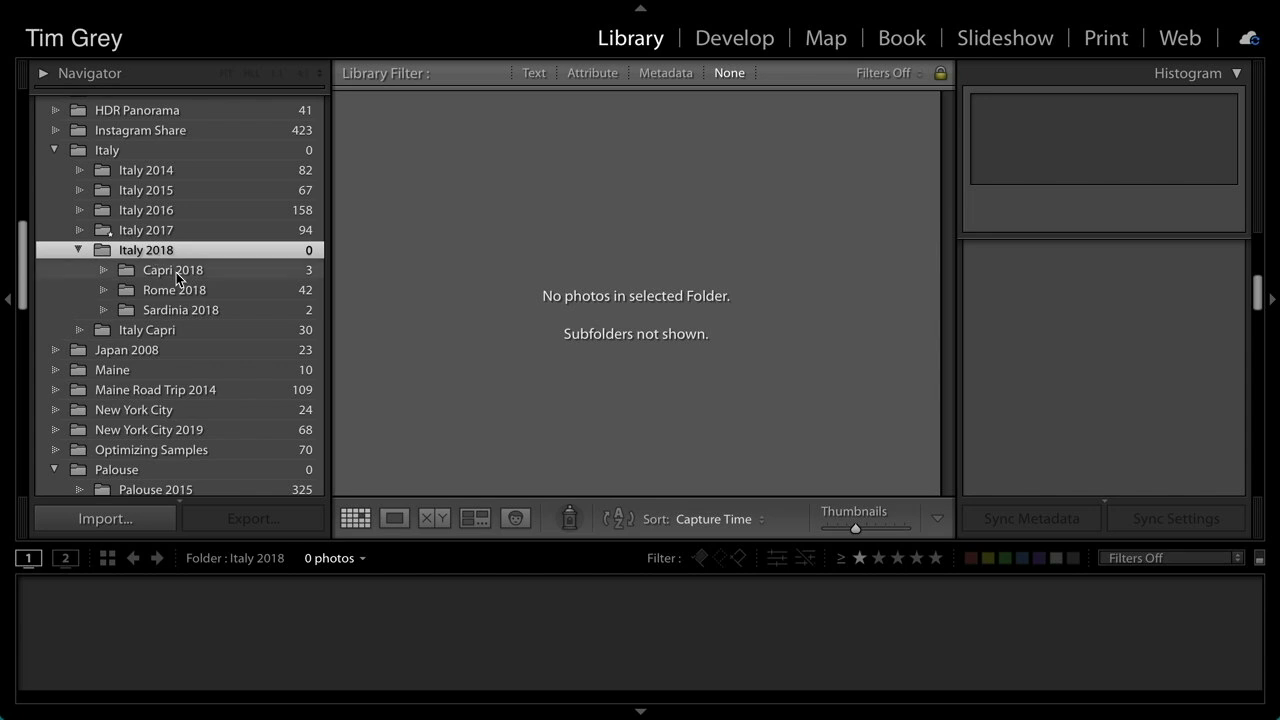
left_click(176, 272)
left_click(175, 291)
left_click(176, 313)
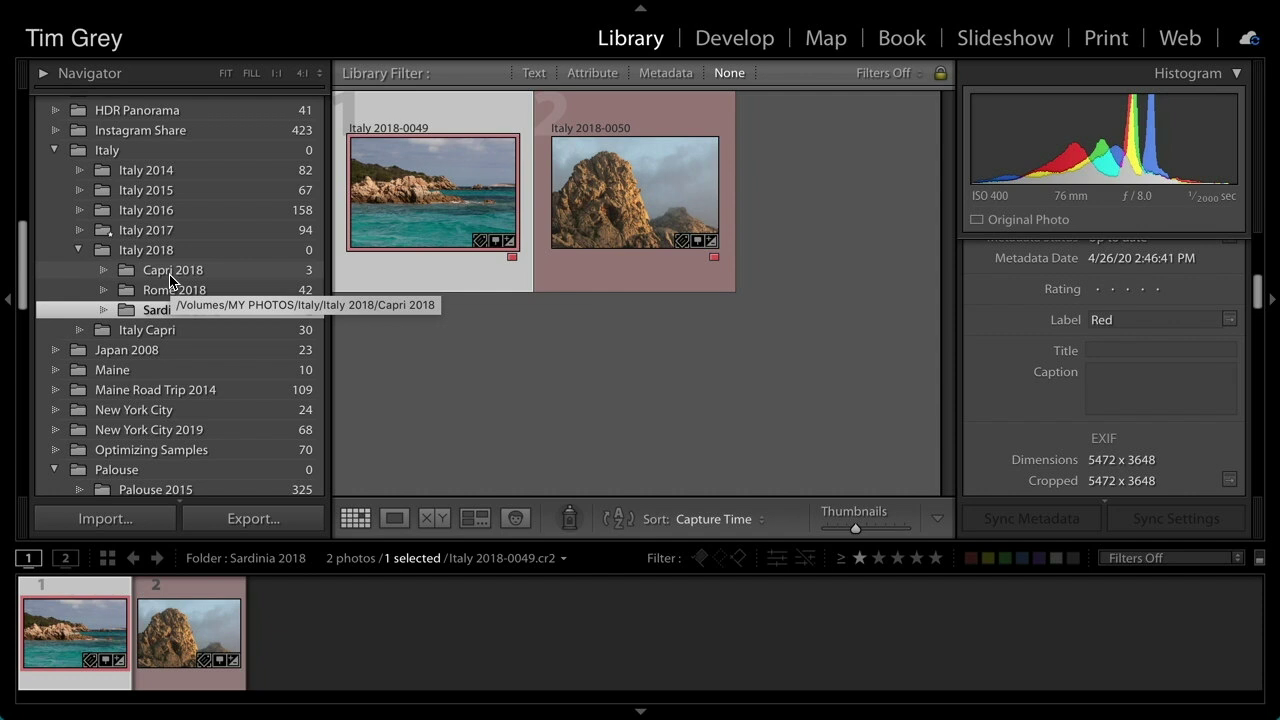
left_click(170, 279)
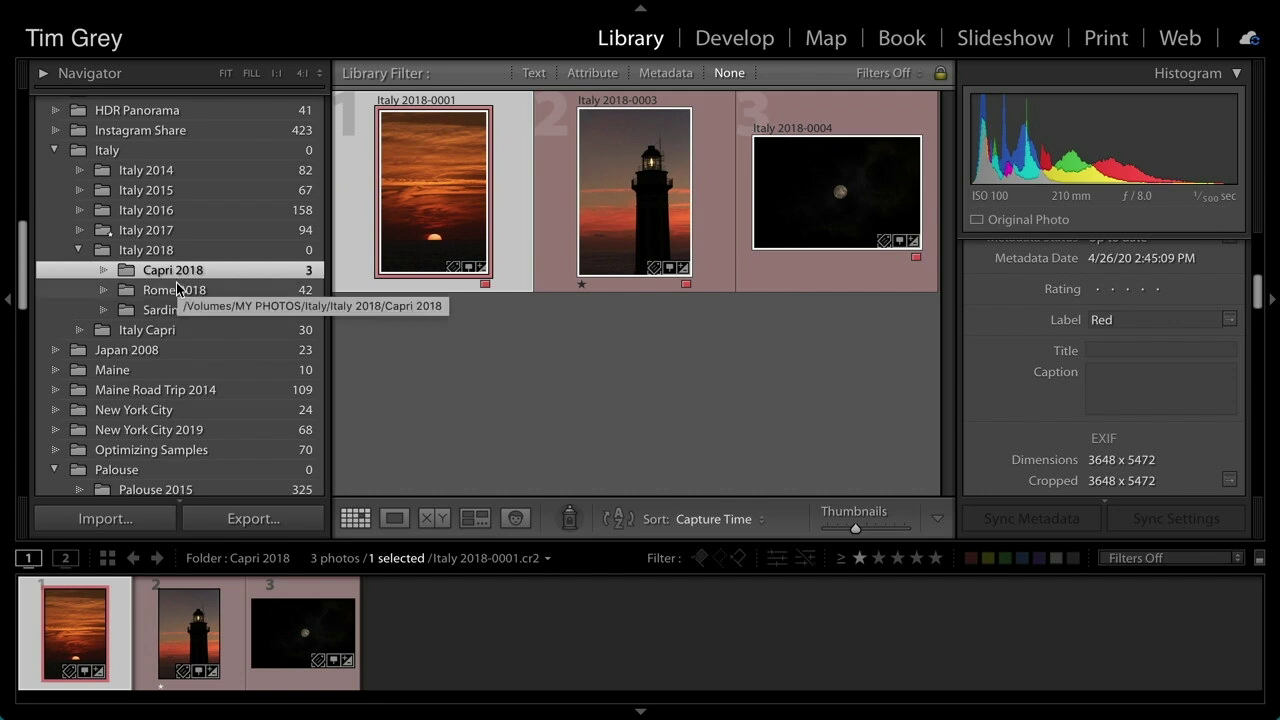
left_click(175, 293)
Move all photos from the Sardinia 2018 folder into the Capri 2018 folder
left_click(177, 311)
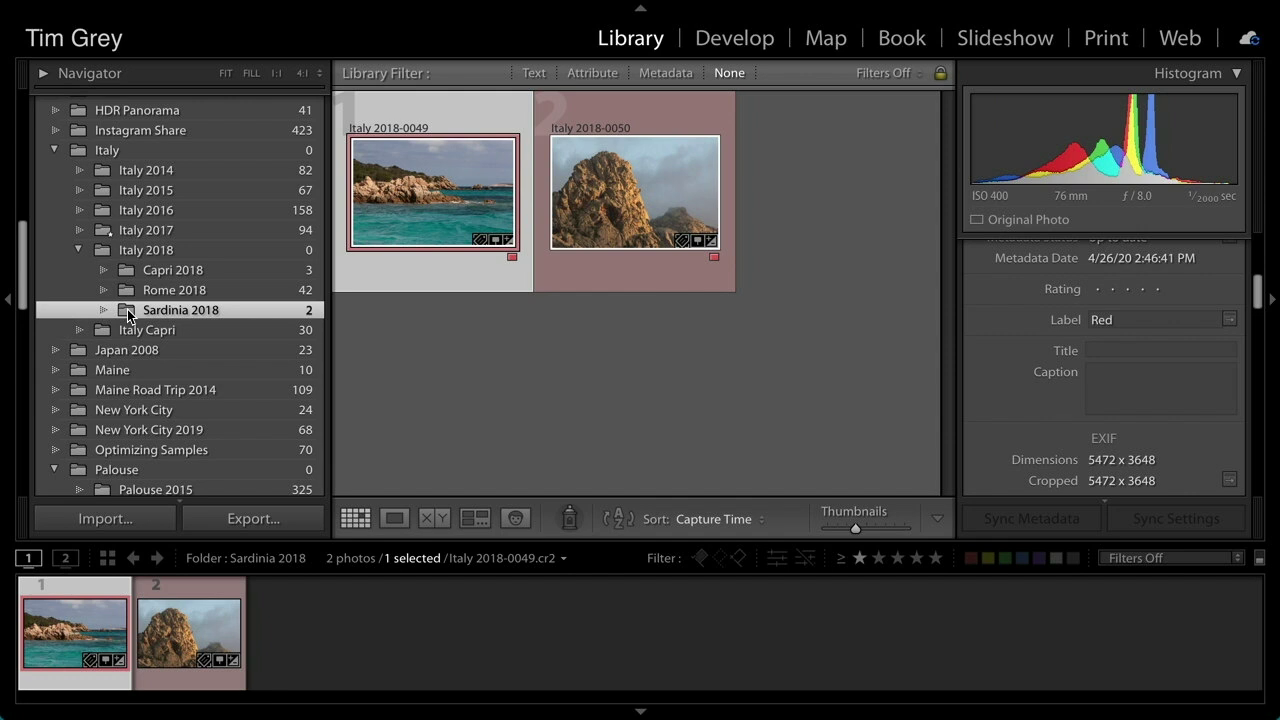
left_click(410, 354)
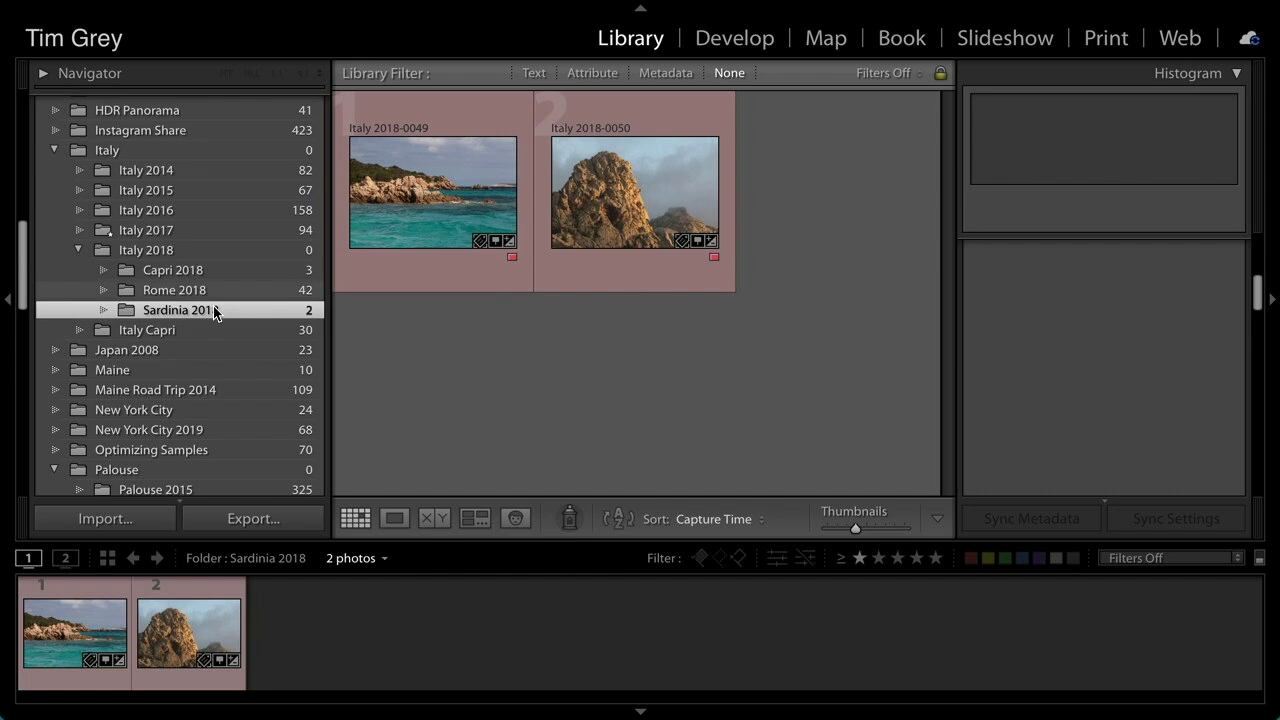
key("ctrl+a")
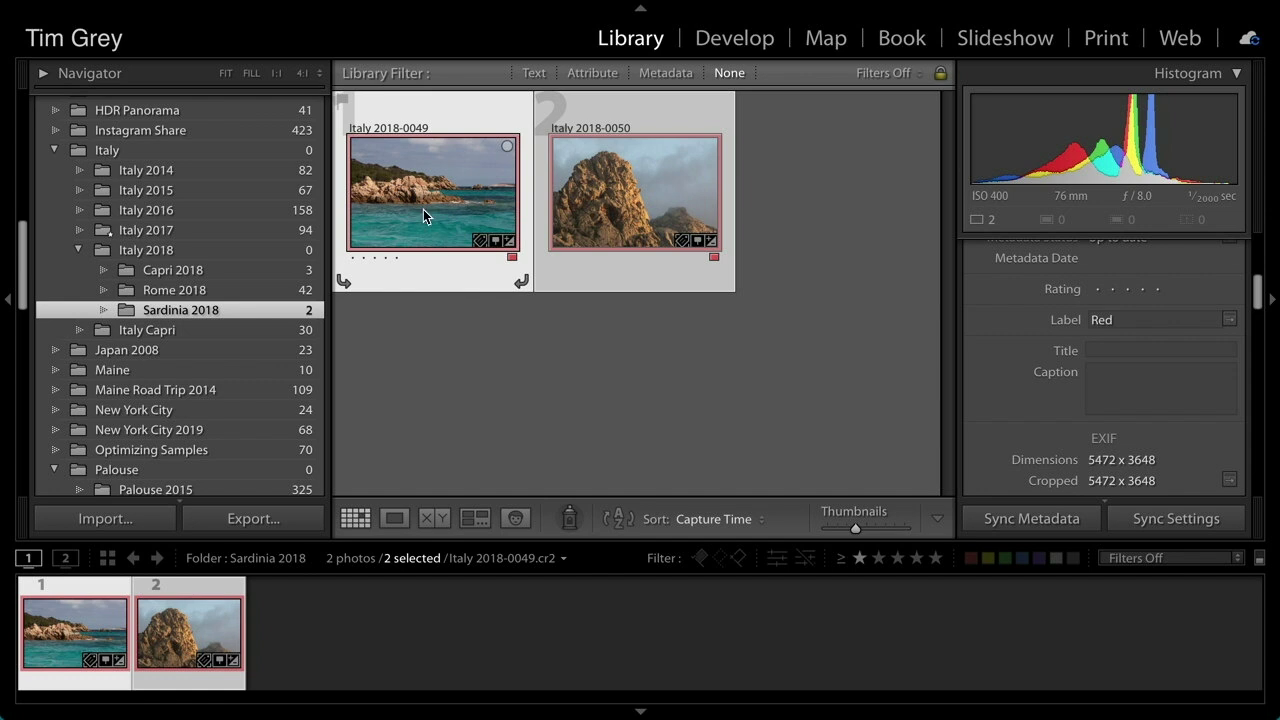
left_click_drag(423, 209, 195, 275)
left_click(838, 266)
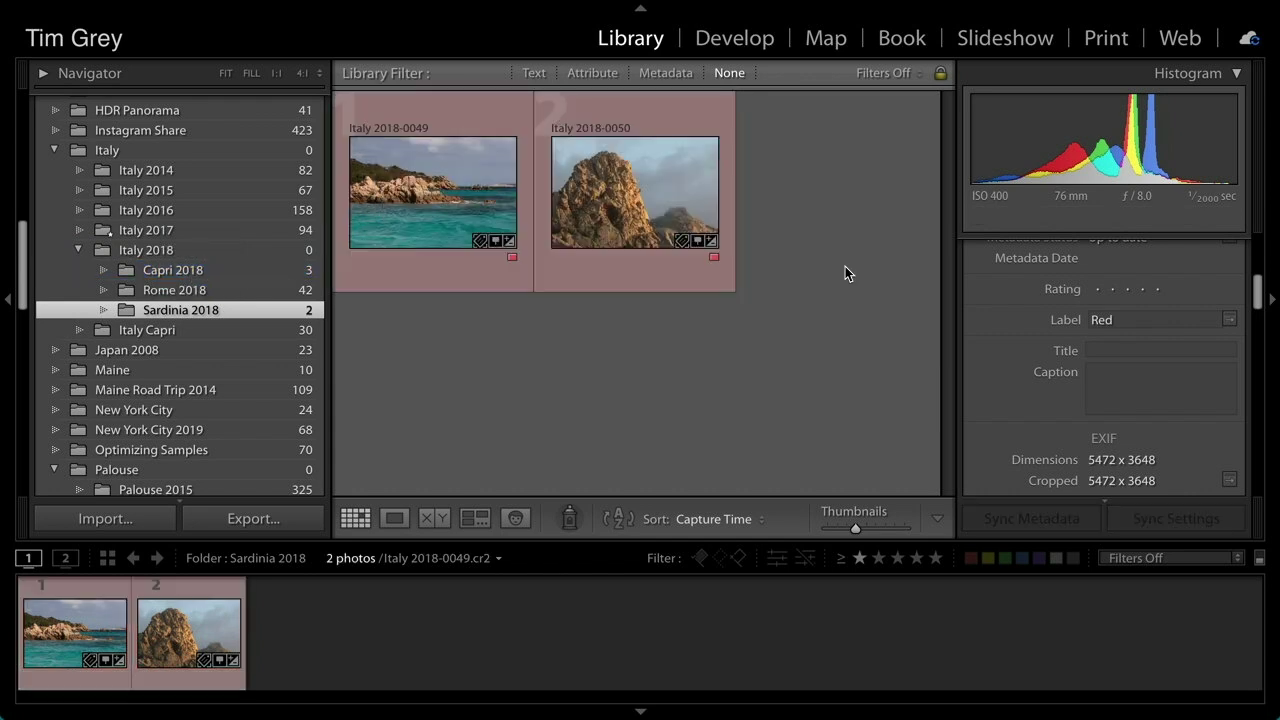
Move all photos from the Rome 2018 folder into the Capri 2018 folder
left_click(195, 291)
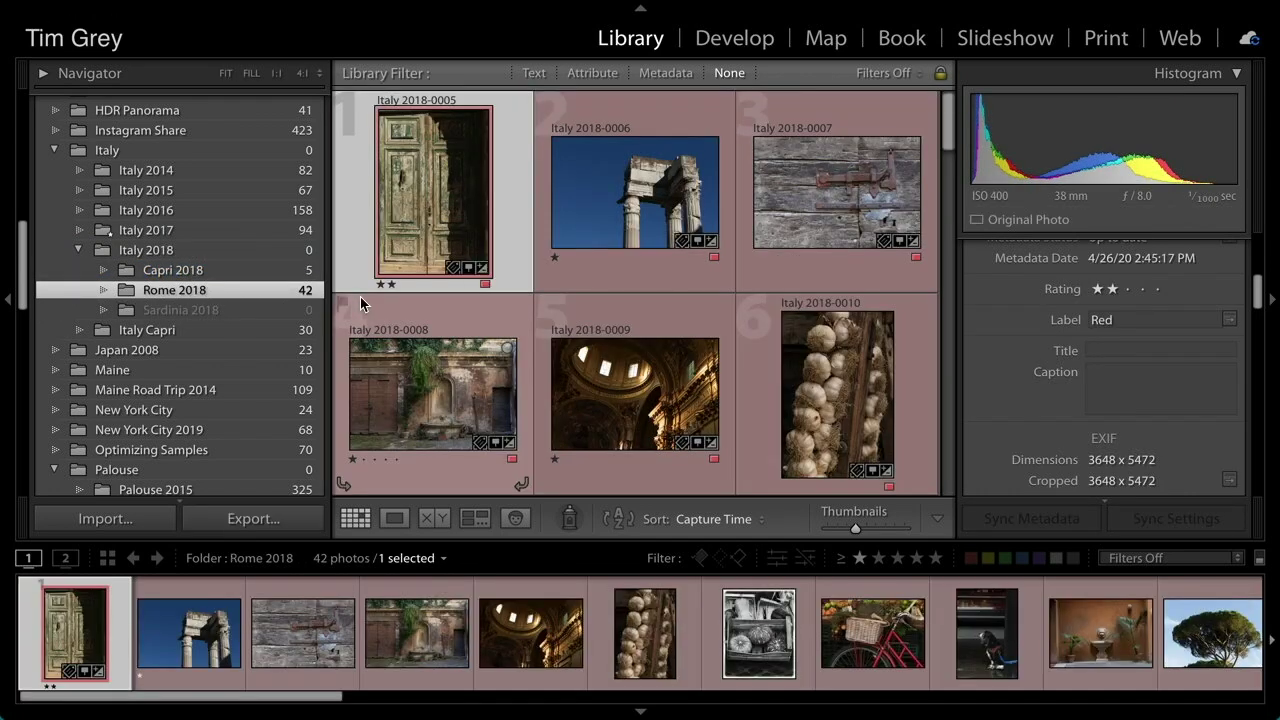
key("ctrl+a")
left_click_drag(361, 213, 196, 270)
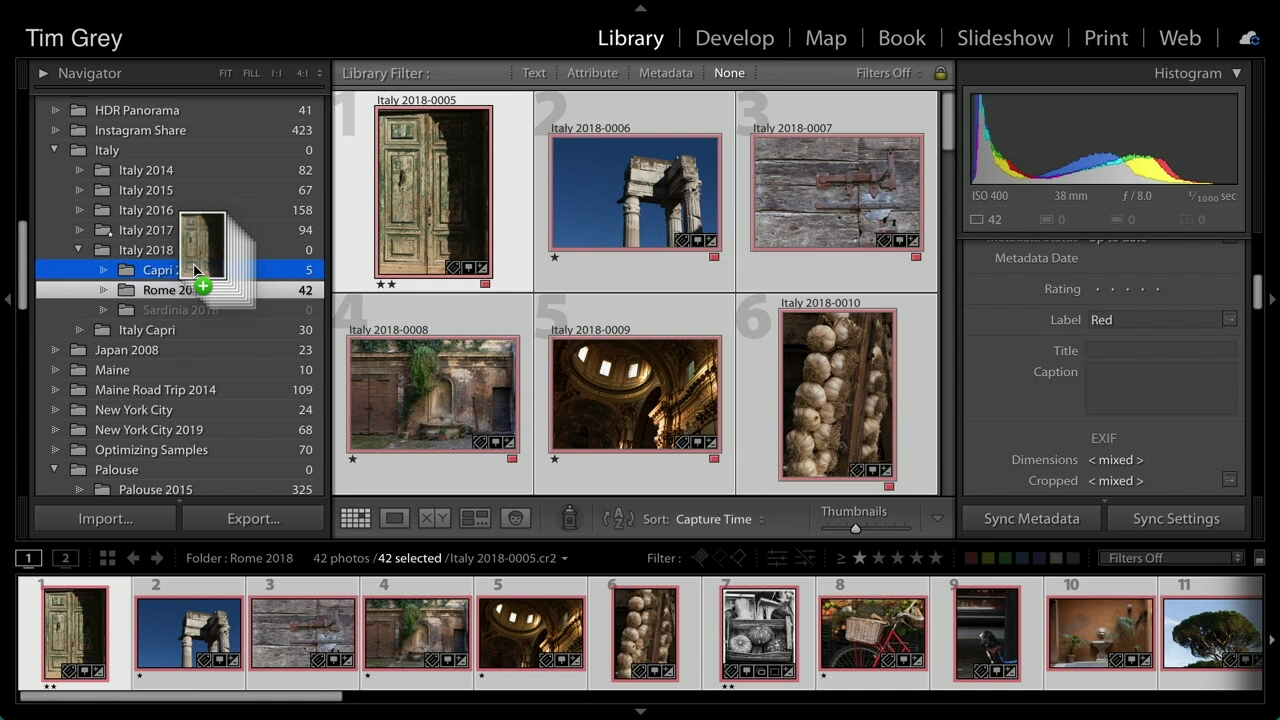
left_click_drag(194, 269, 195, 270)
left_click(837, 266)
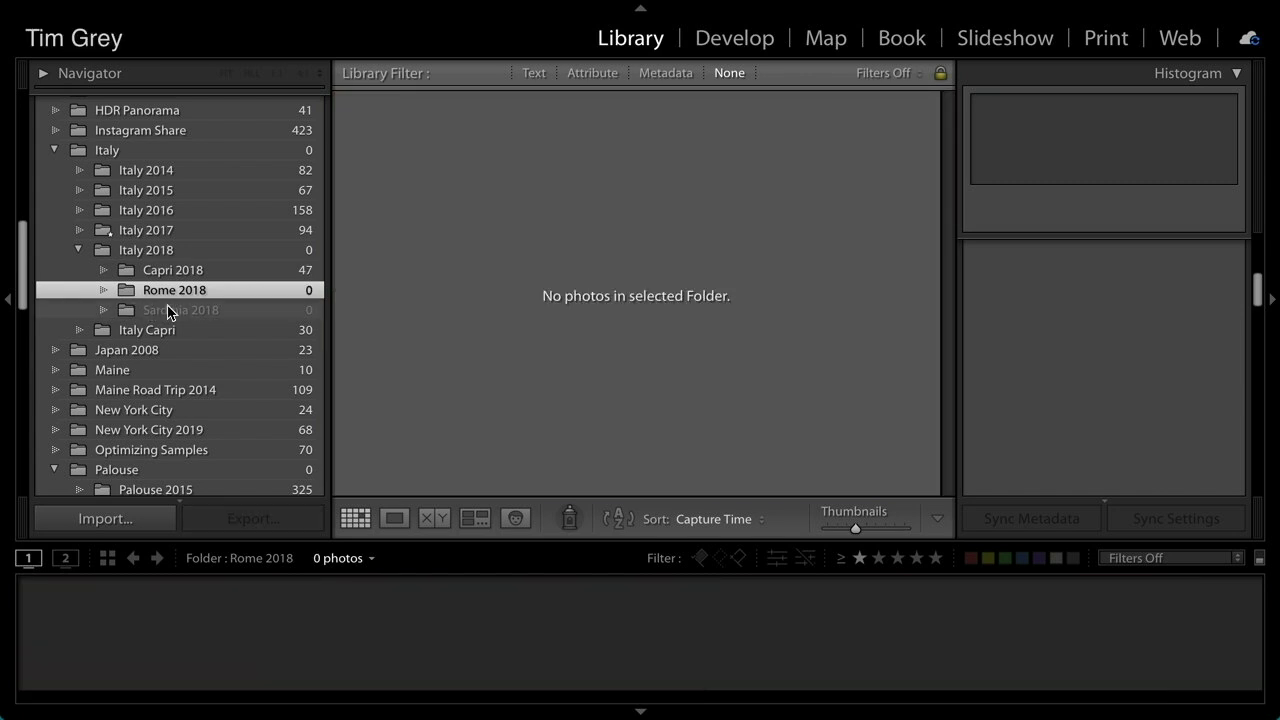
Remove the emptied Rome 2018 and Sardinia 2018 folders together from Italy 2018
left_click(168, 308, "shift")
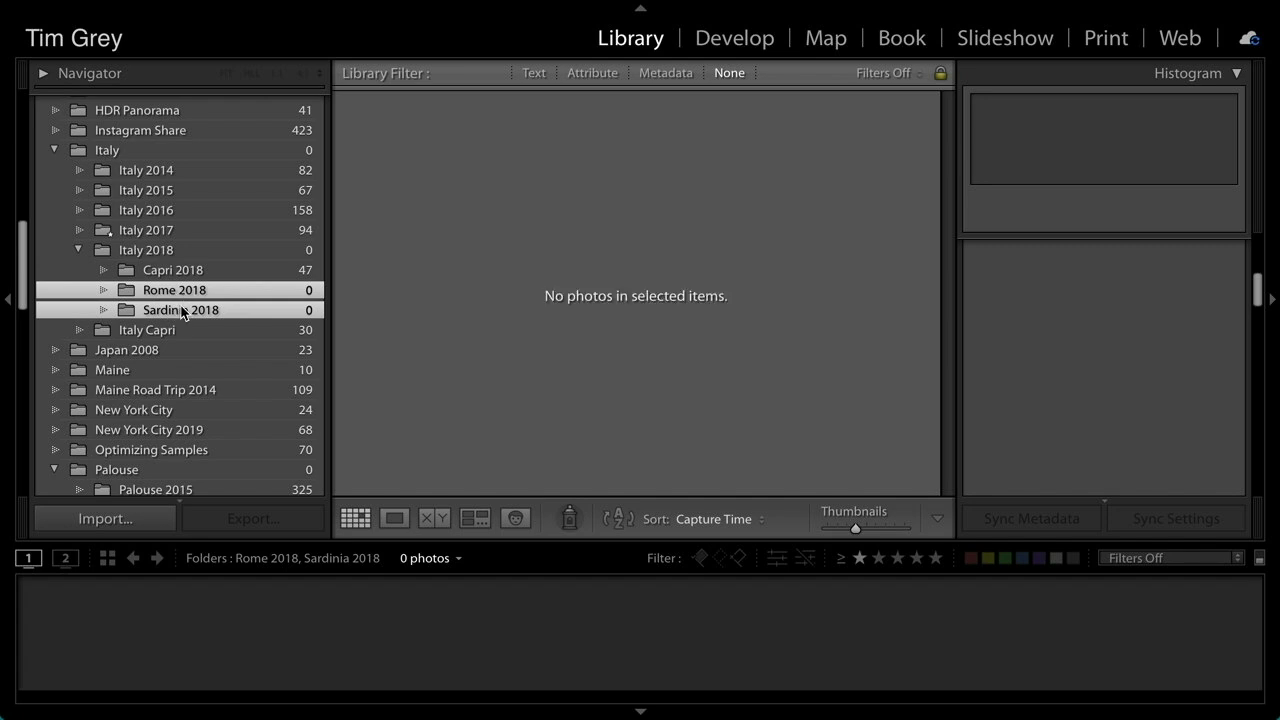
right_click(183, 312)
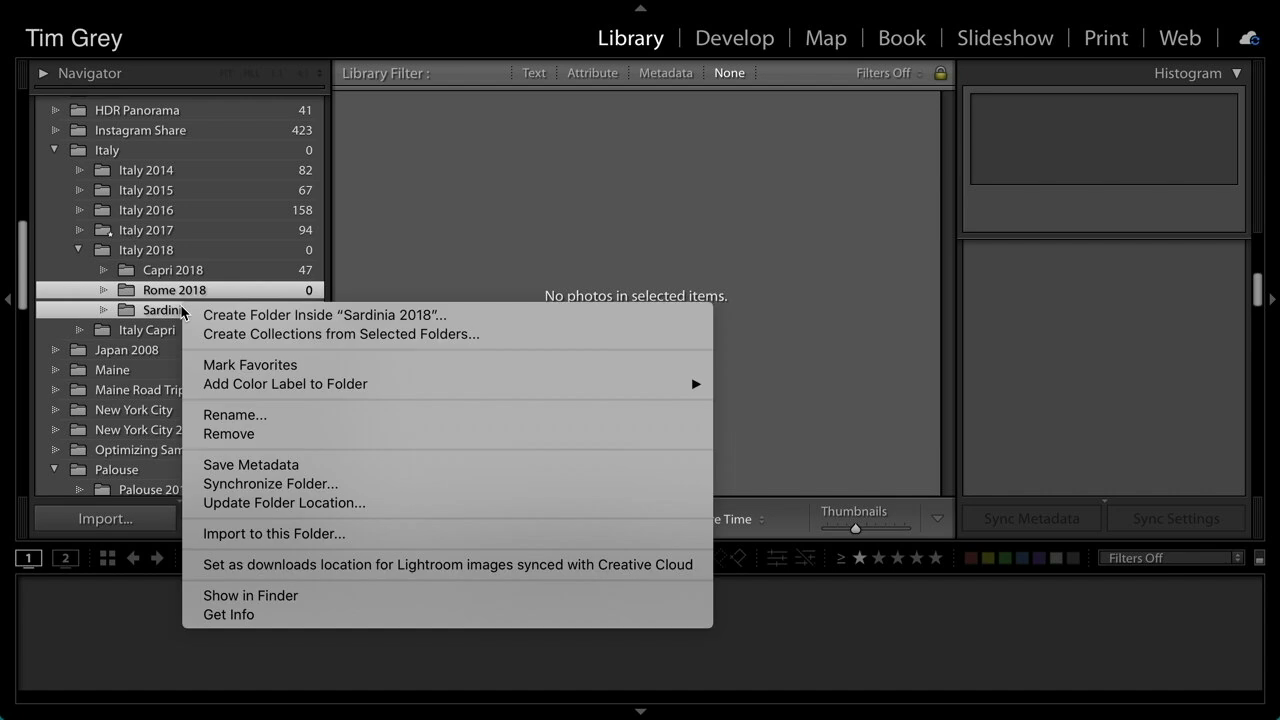
left_click(286, 438)
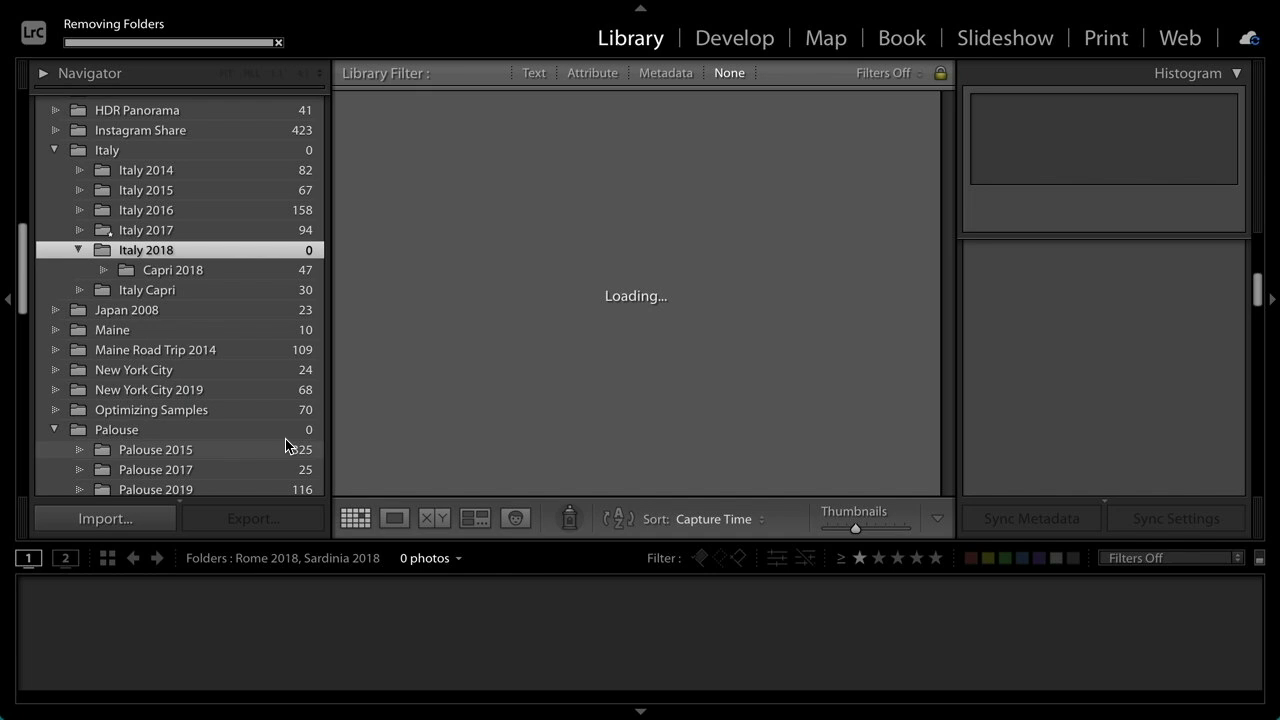
Rename the Capri 2018 subfolder inside Italy 2018 as "Italy 2018"
scroll(299, 313, "up", 10)
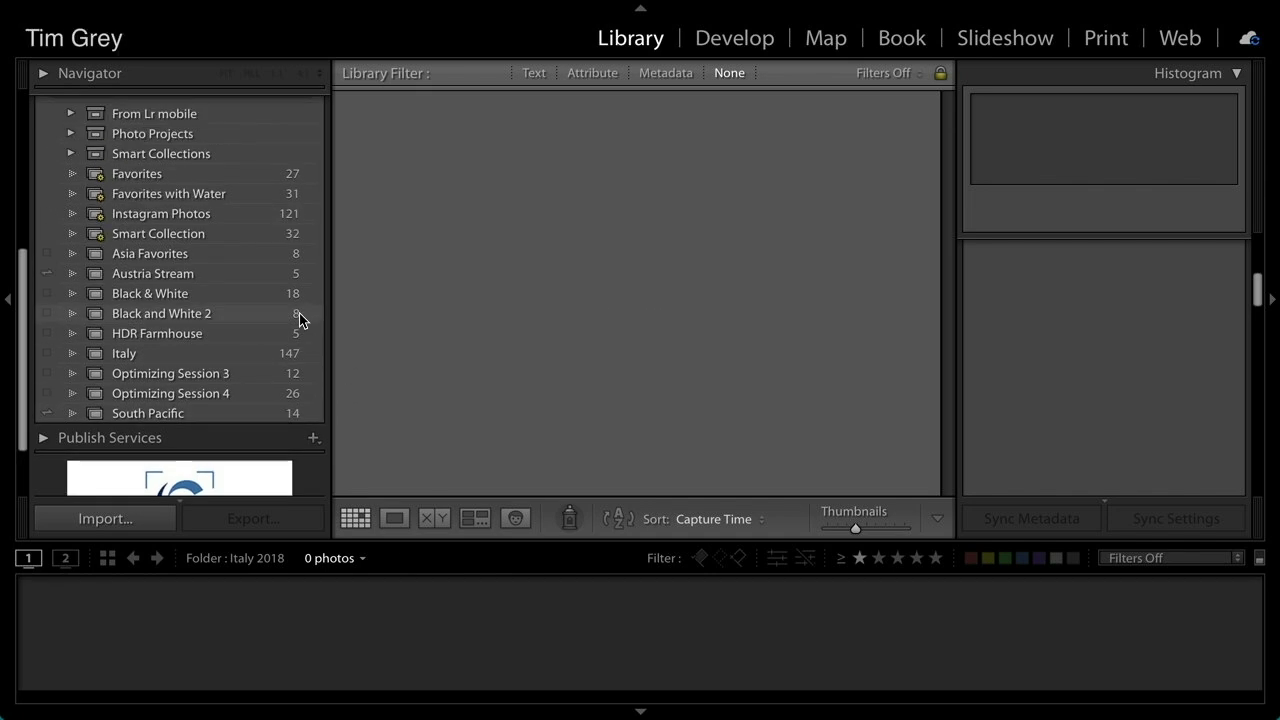
left_click(264, 283)
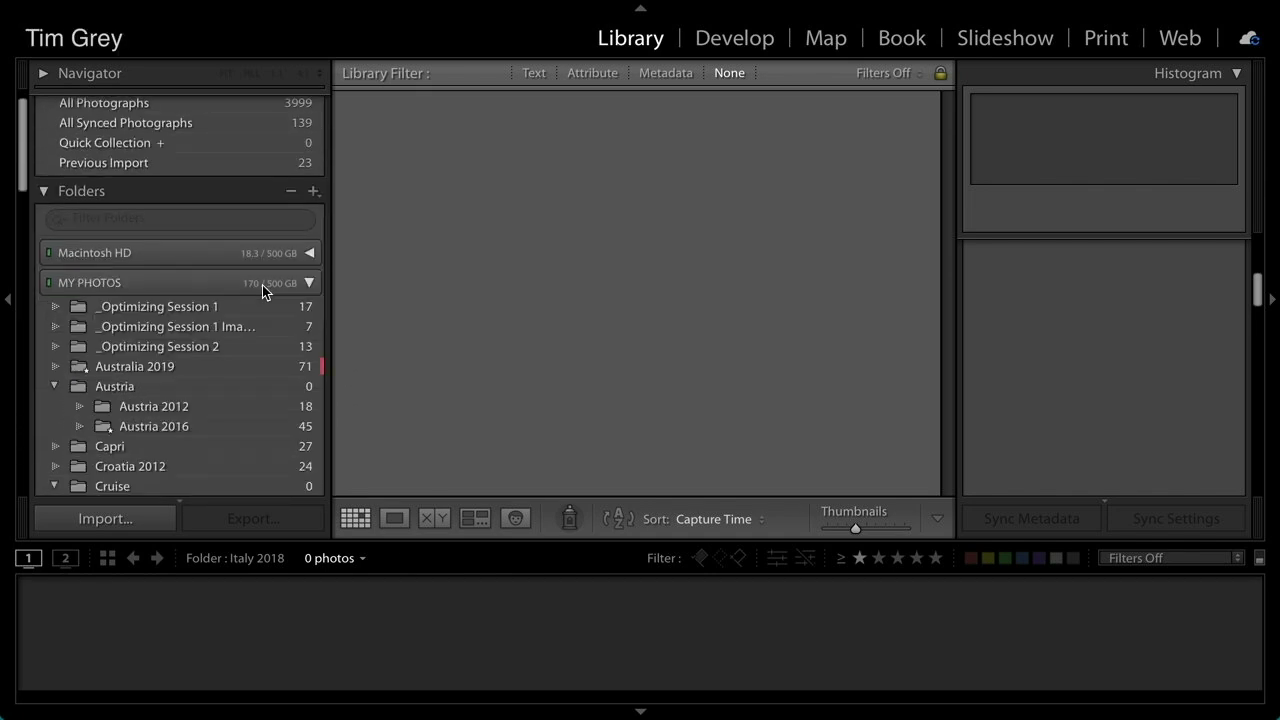
scroll(265, 341, "down", 5)
scroll(265, 341, "down", 5)
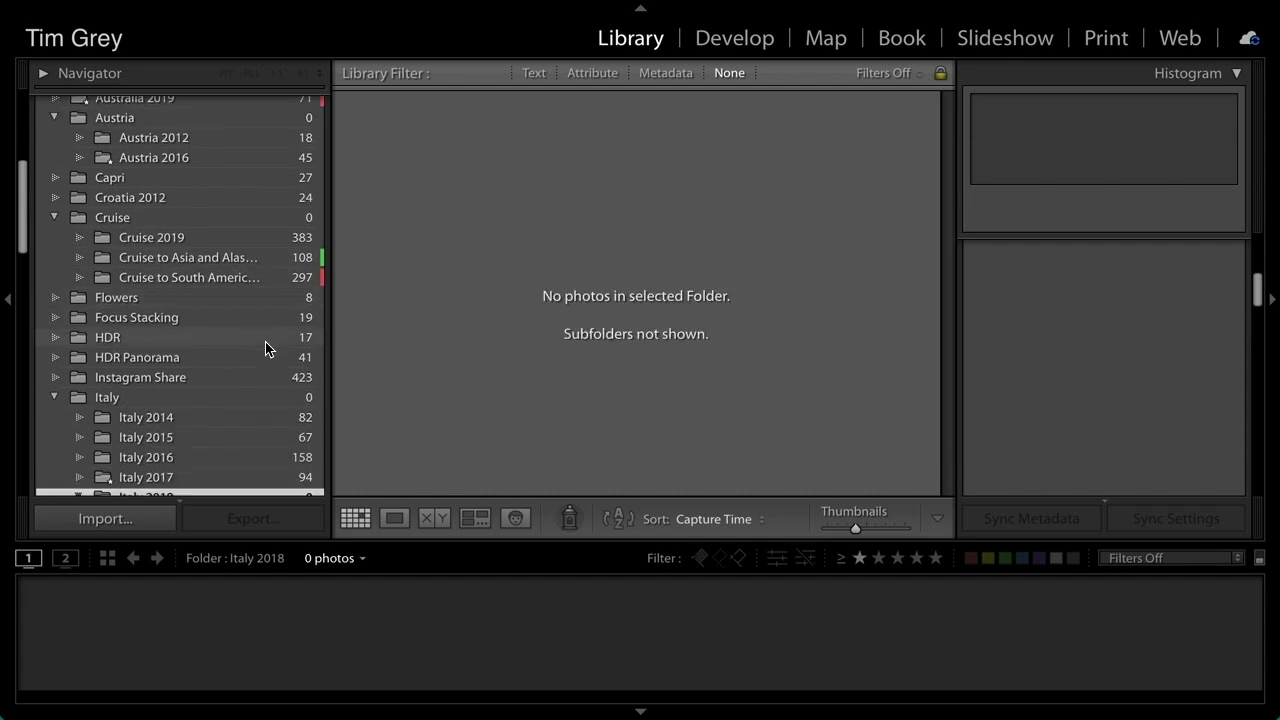
scroll(185, 416, "down", 1)
left_click(228, 404)
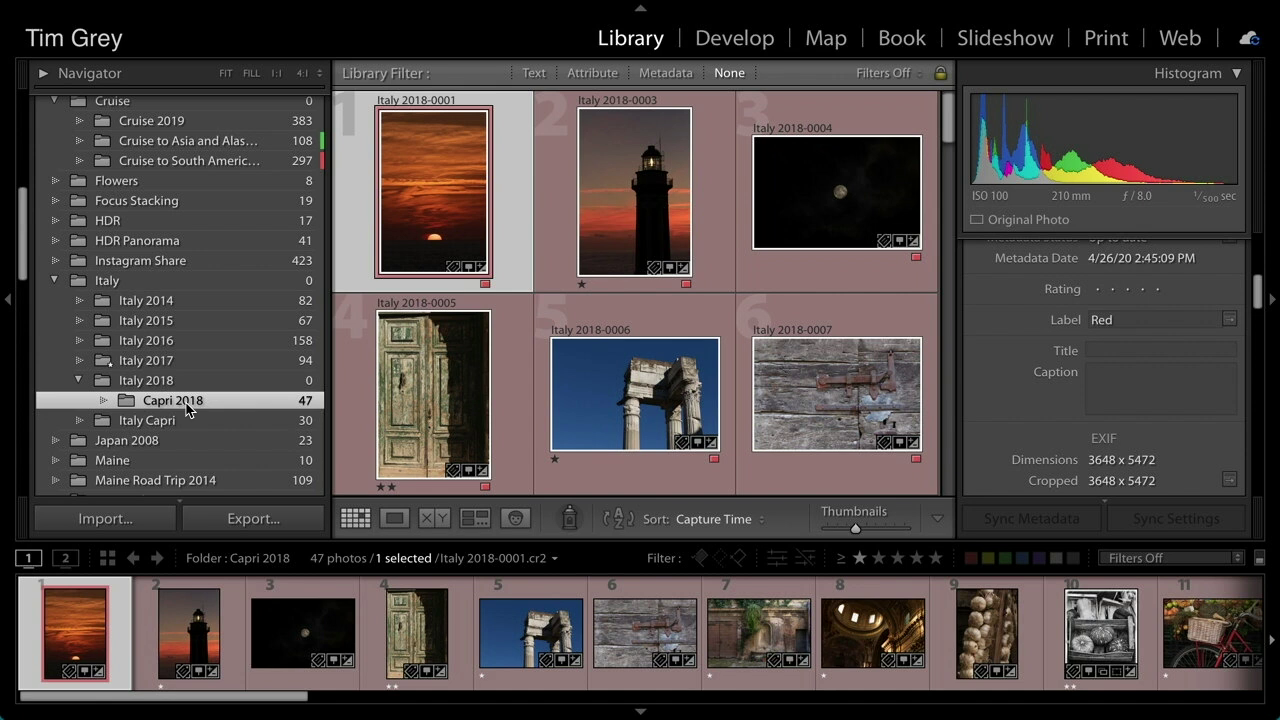
right_click(188, 409)
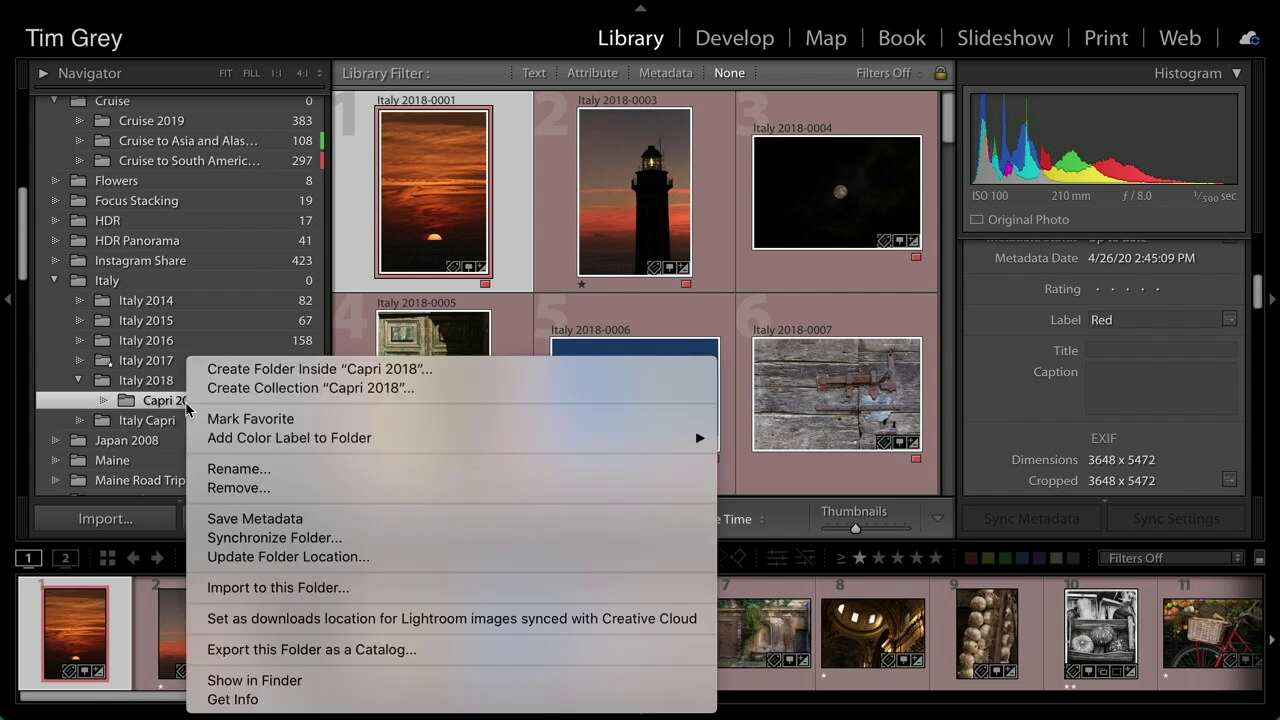
left_click(271, 474)
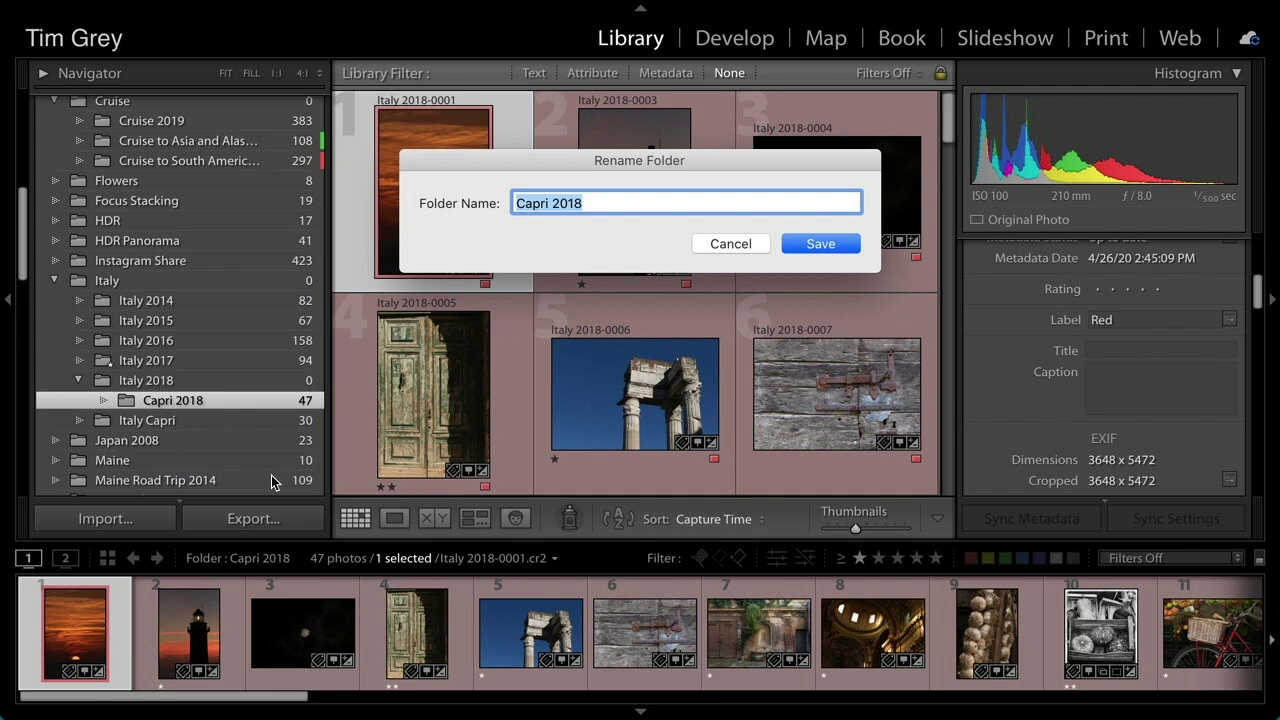
type("Ita")
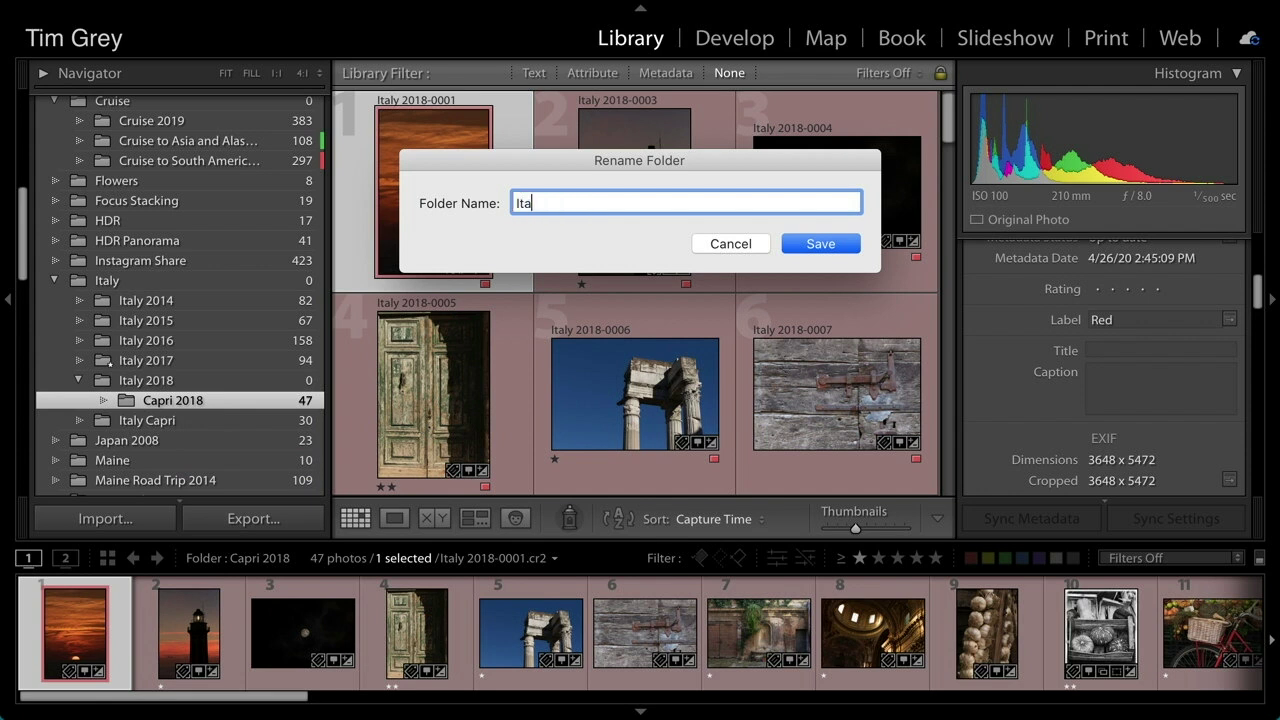
type("ly 2018")
left_click(809, 245)
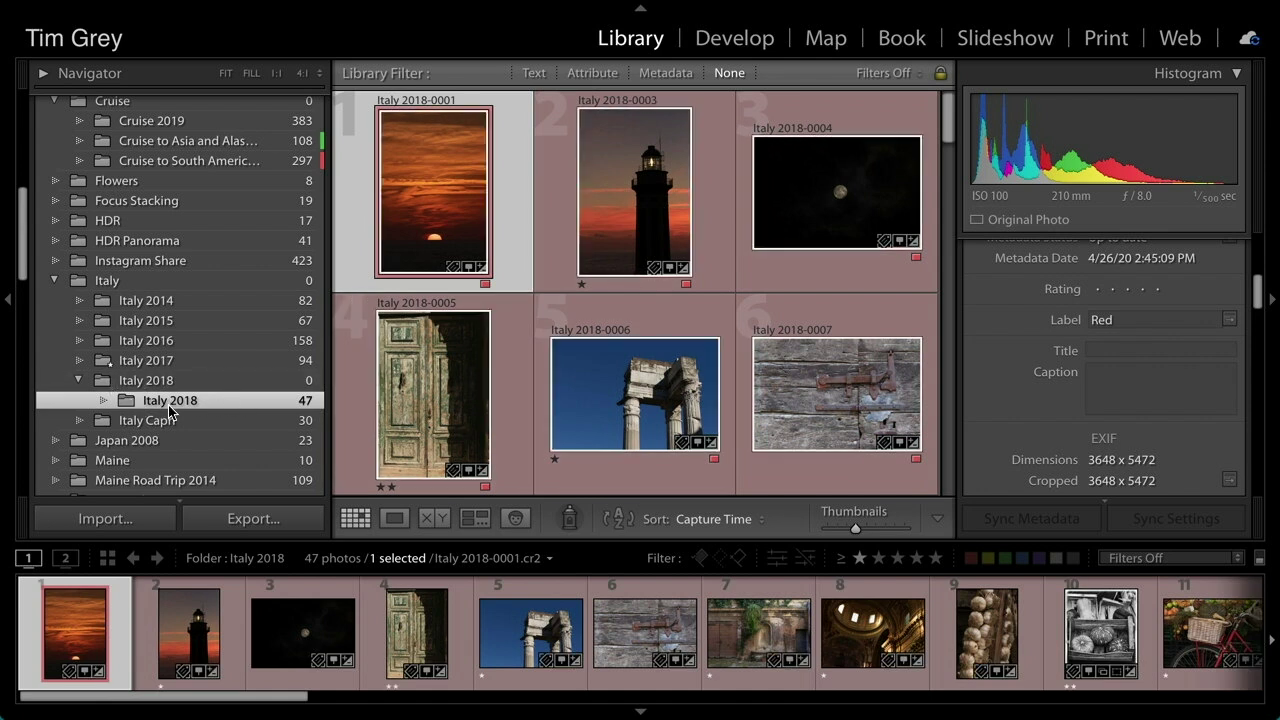
Rename the nested Italy 2018 subfolder as "Italy 2018 B" and move it directly into the Italy folder
right_click(160, 408)
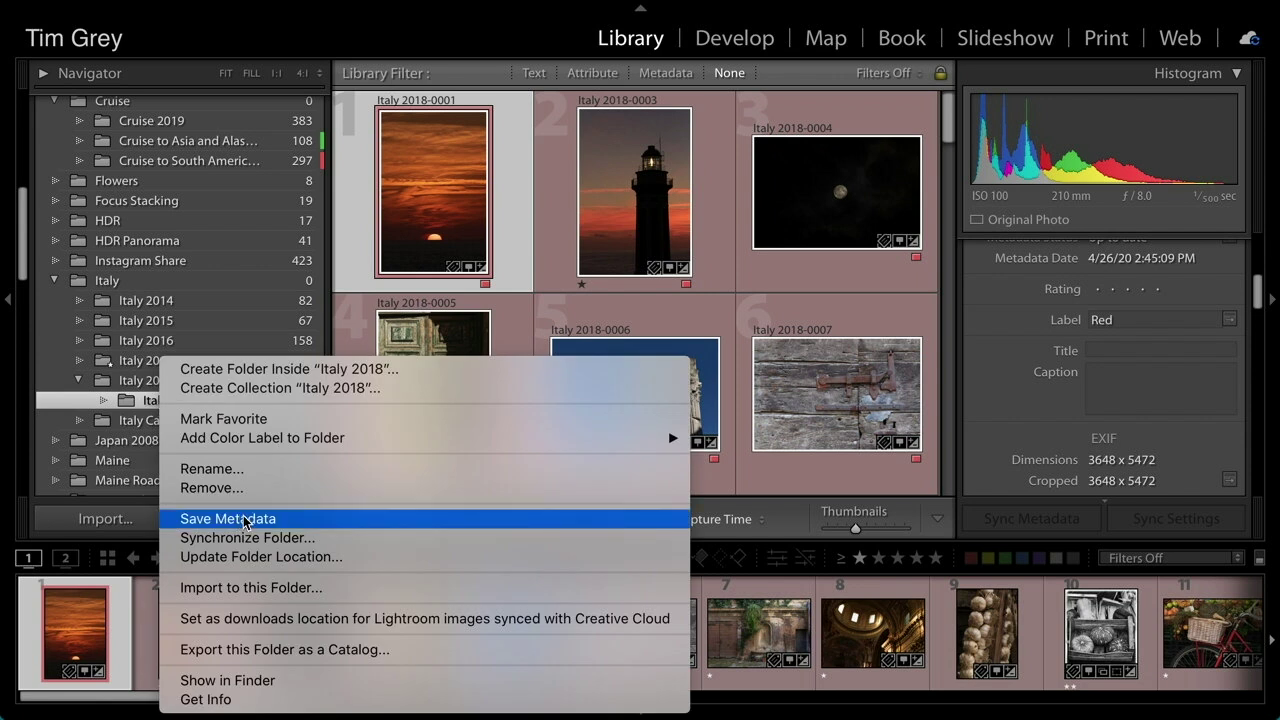
left_click(249, 469)
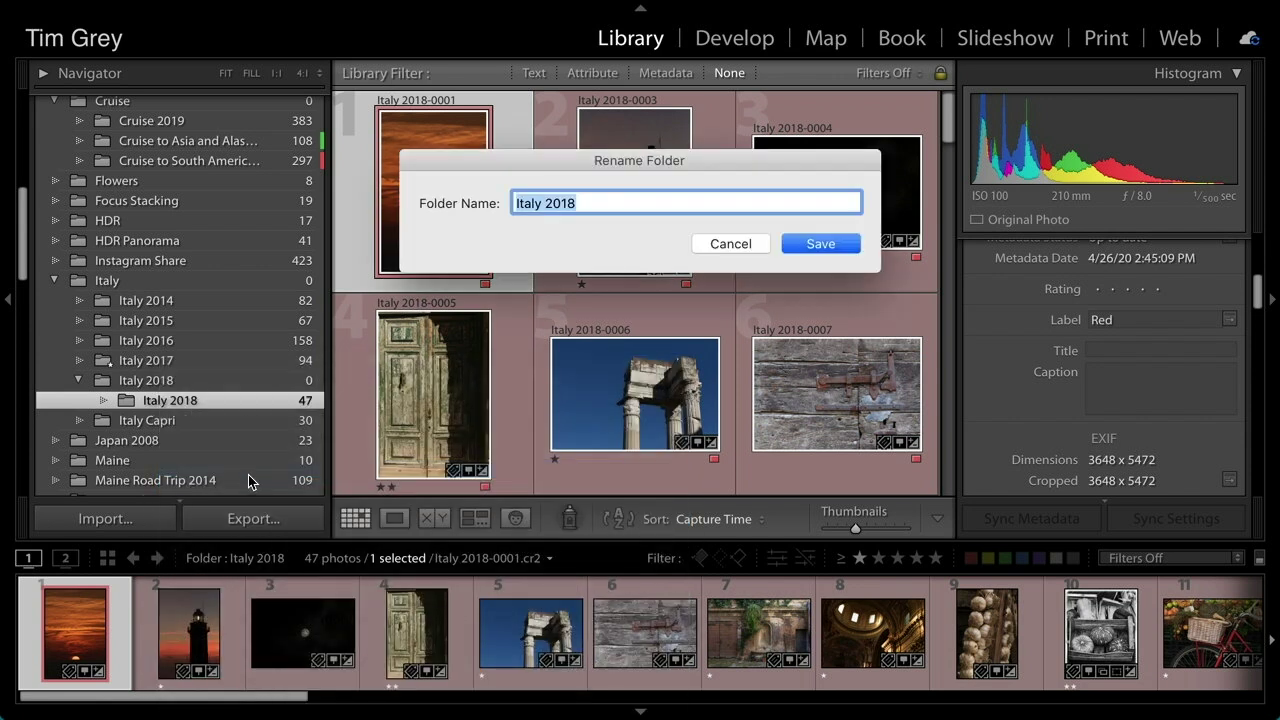
left_click(618, 206)
type("B")
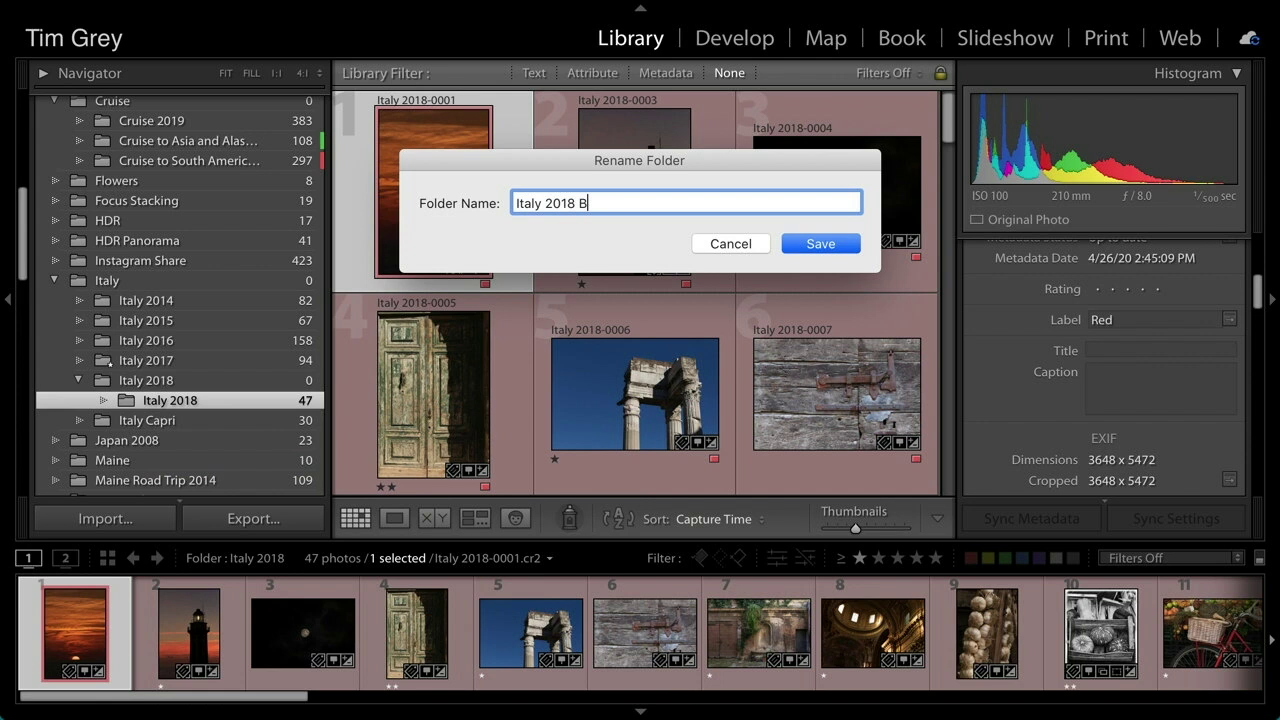
key("Return")
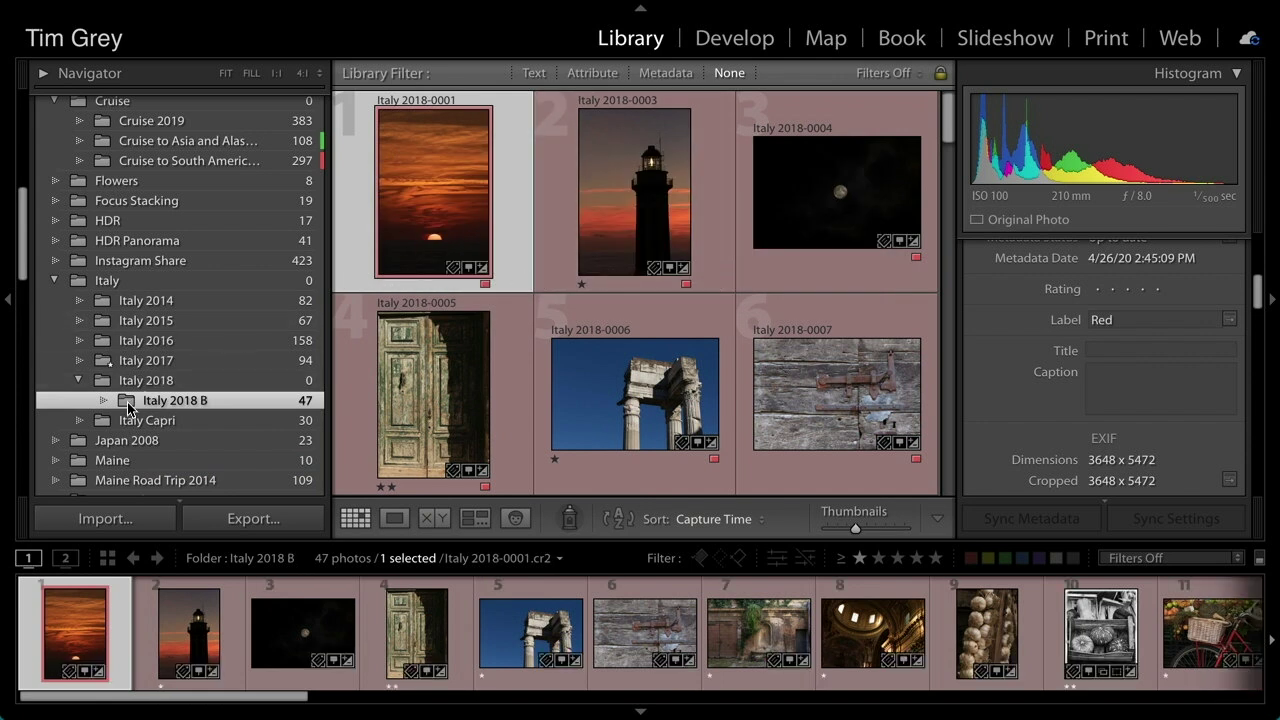
left_click_drag(132, 405, 110, 283)
left_click(750, 270)
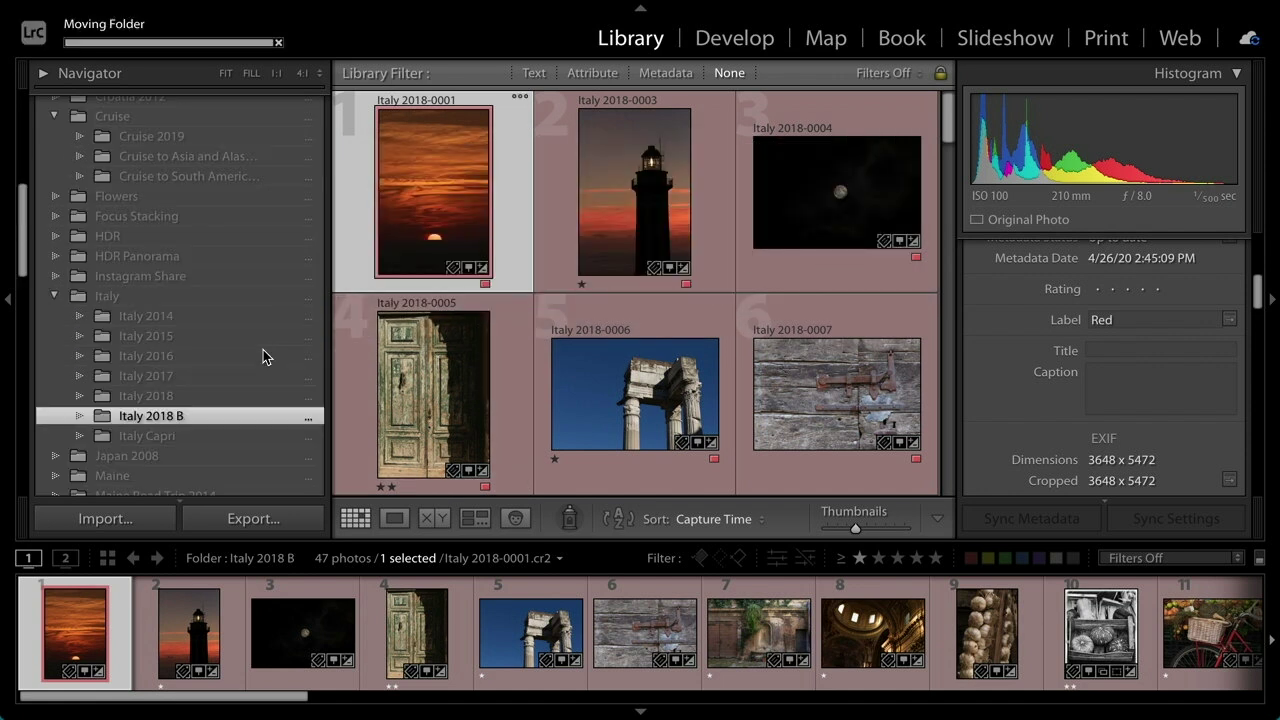
Remove the empty Italy 2018 folder from the Italy folder
left_click(136, 437)
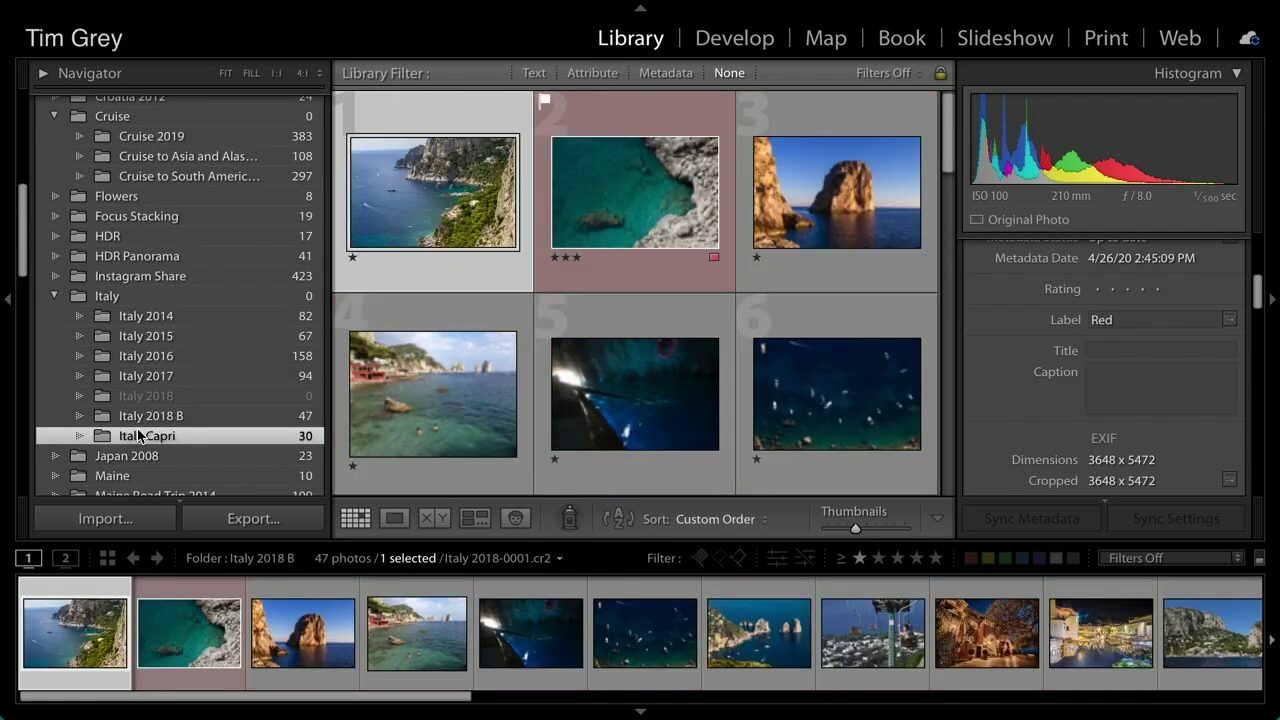
left_click(141, 398)
right_click(141, 400)
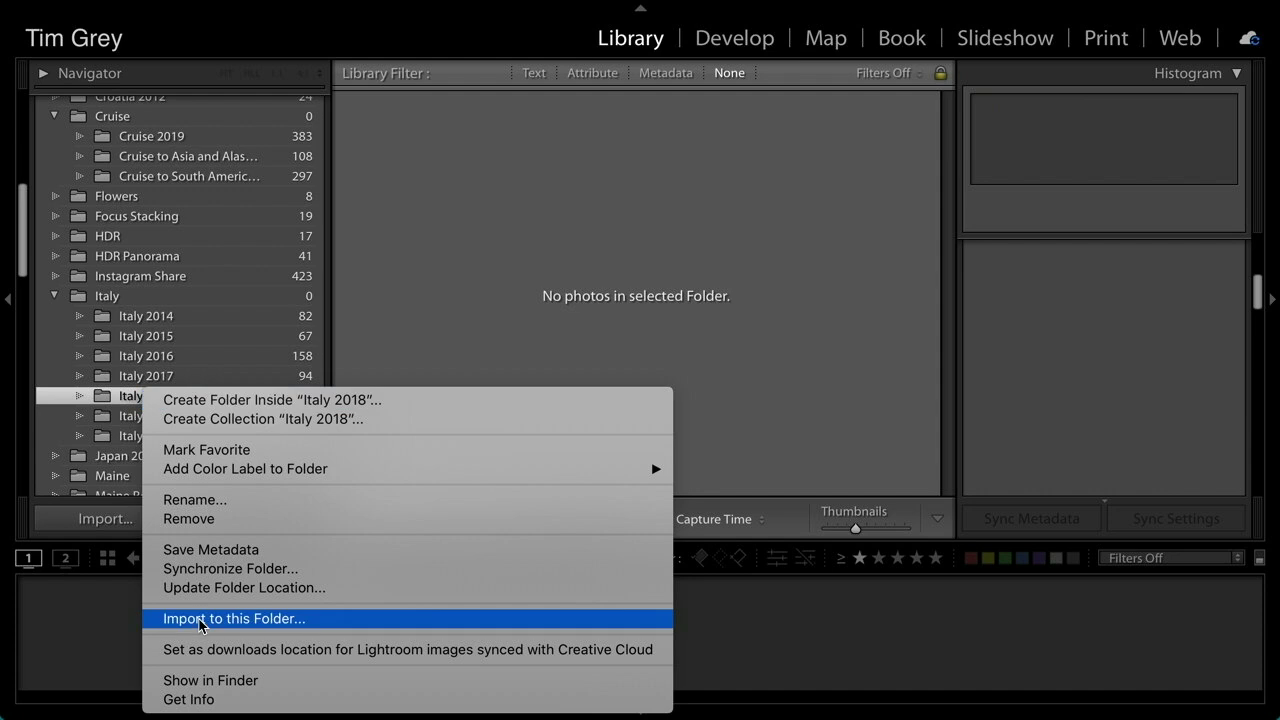
left_click(225, 519)
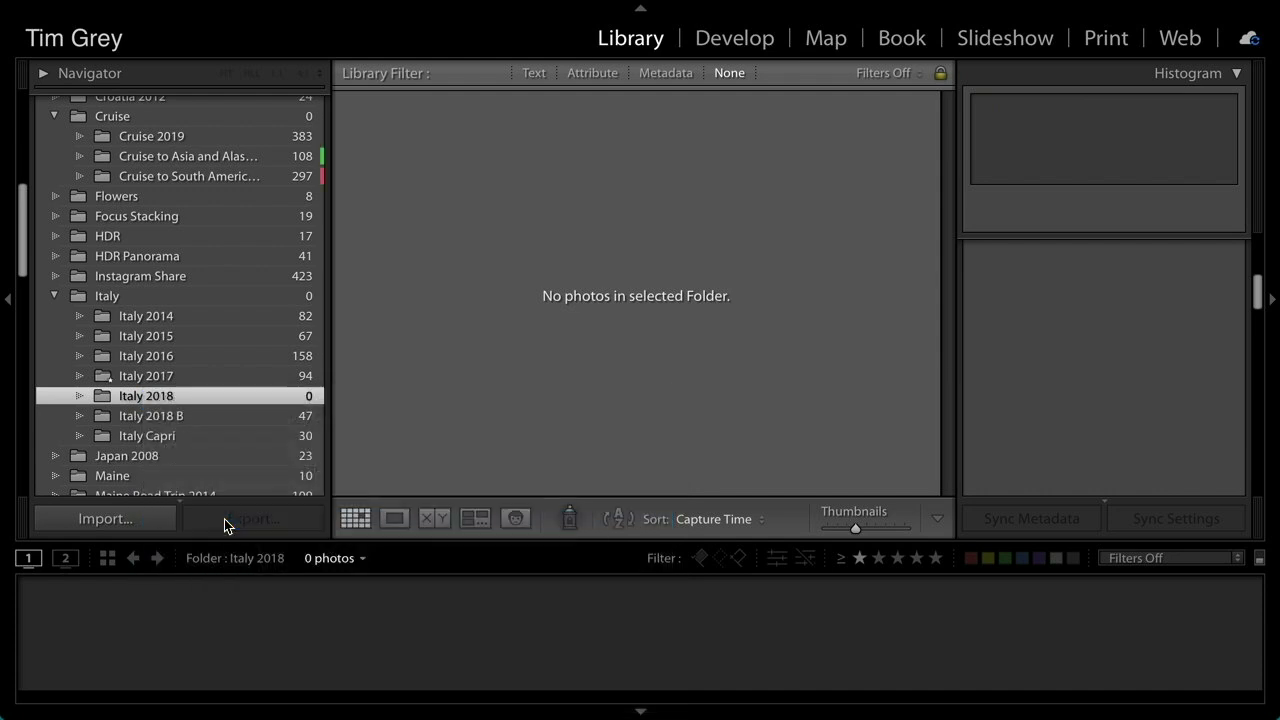
Rename the Italy 2018 B folder inside Italy as "Italy 2018"
scroll(195, 298, "up", 10)
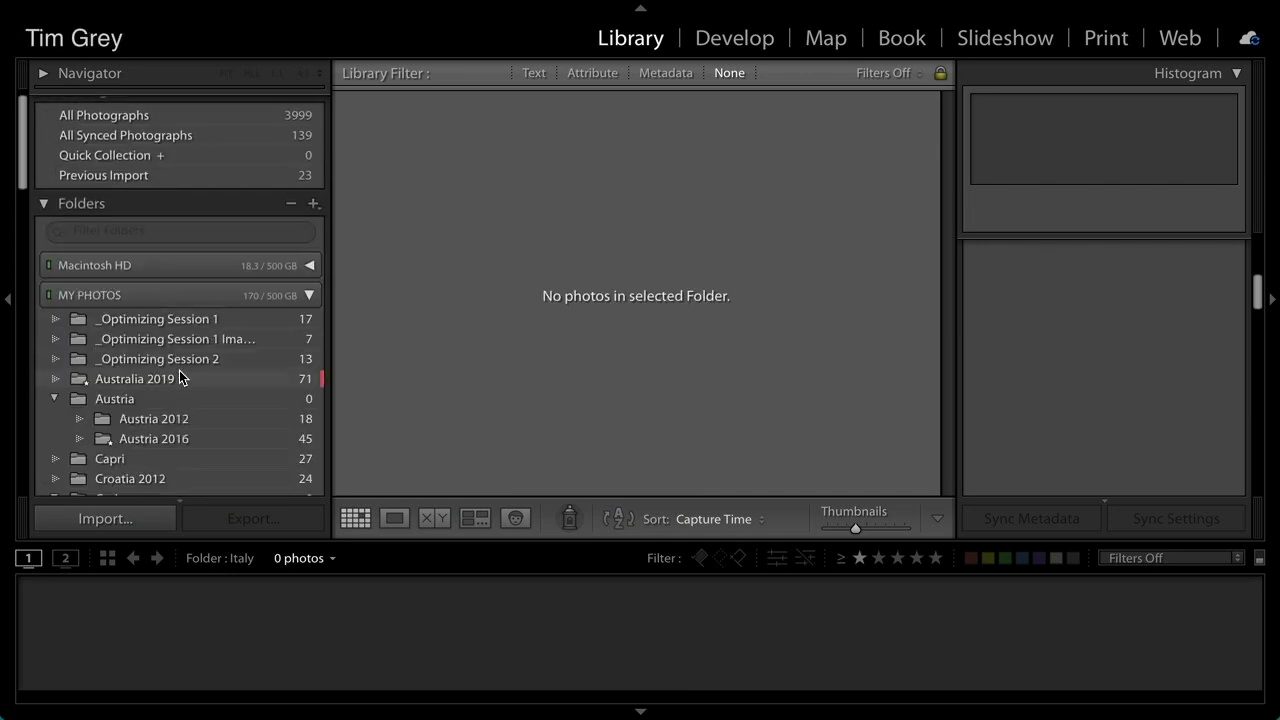
scroll(179, 370, "down", 10)
scroll(163, 446, "down", 3)
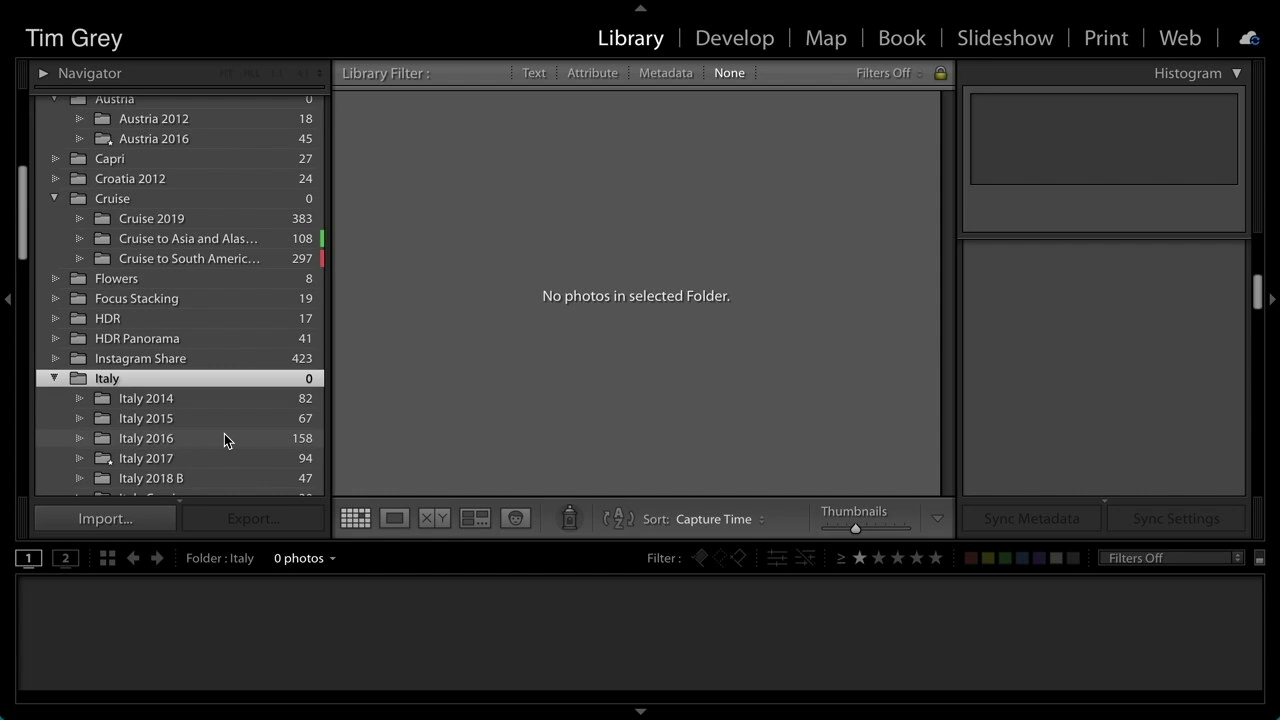
left_click(150, 444)
right_click(128, 449)
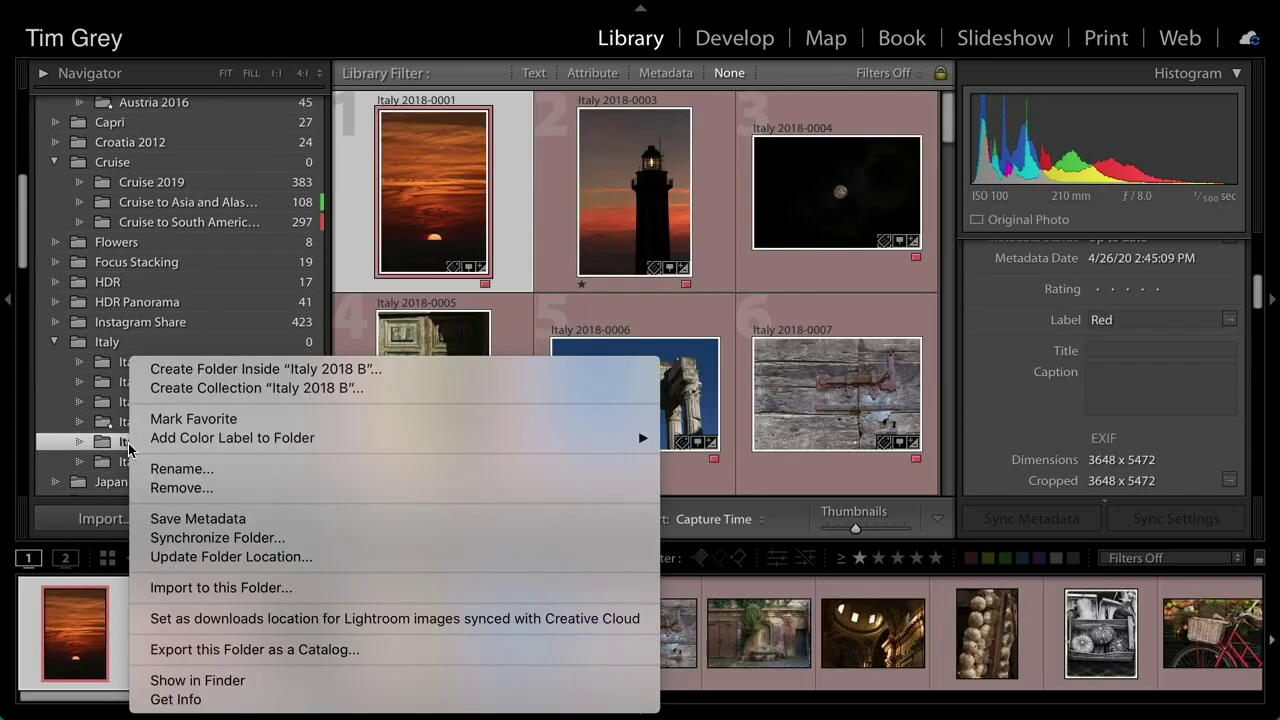
left_click(214, 470)
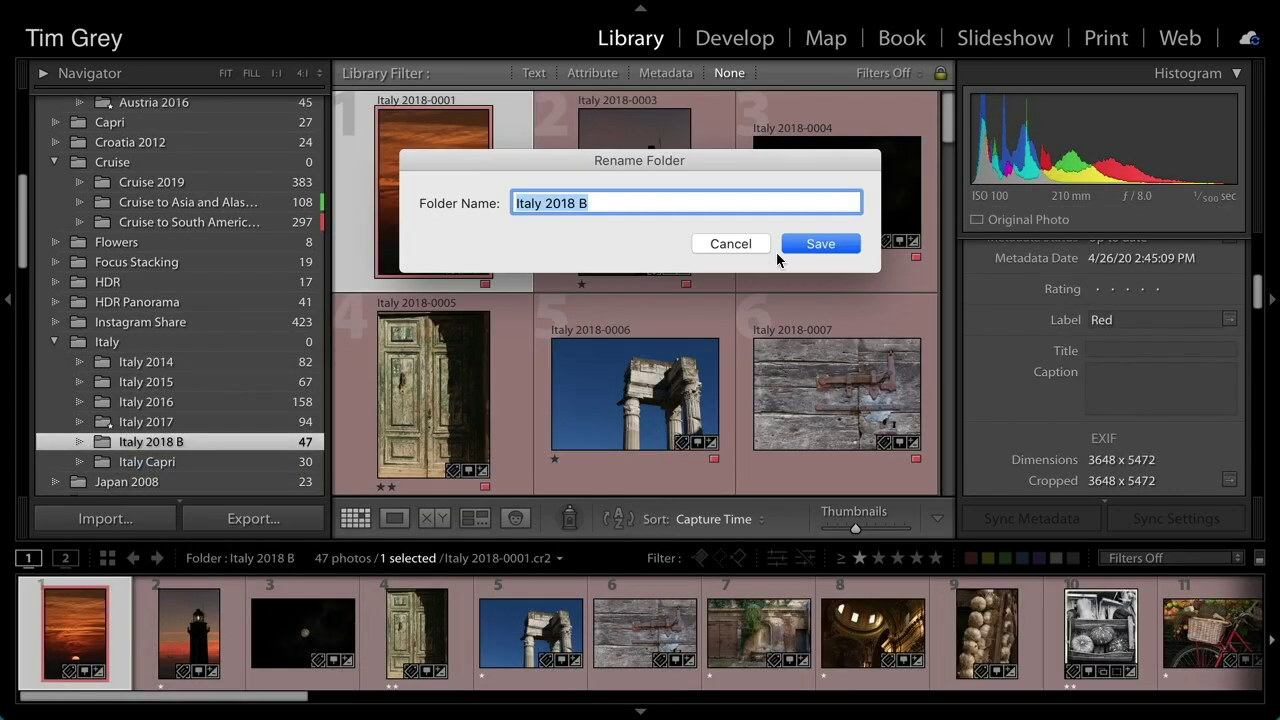
left_click(725, 203)
key("BackSpace")
key("BackSpace")
key("Return")
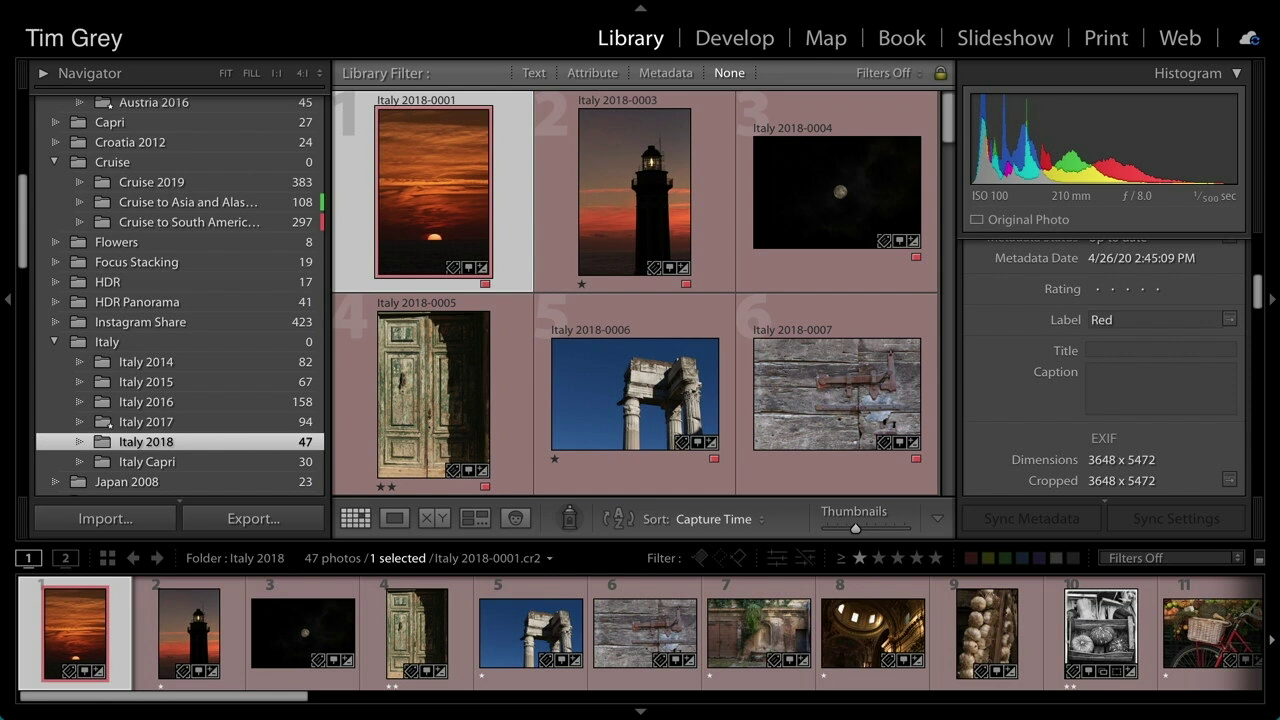
View the Favorites with Water and Instagram Photos smart collections and the Austria Stream collection
scroll(224, 456, "down", 10)
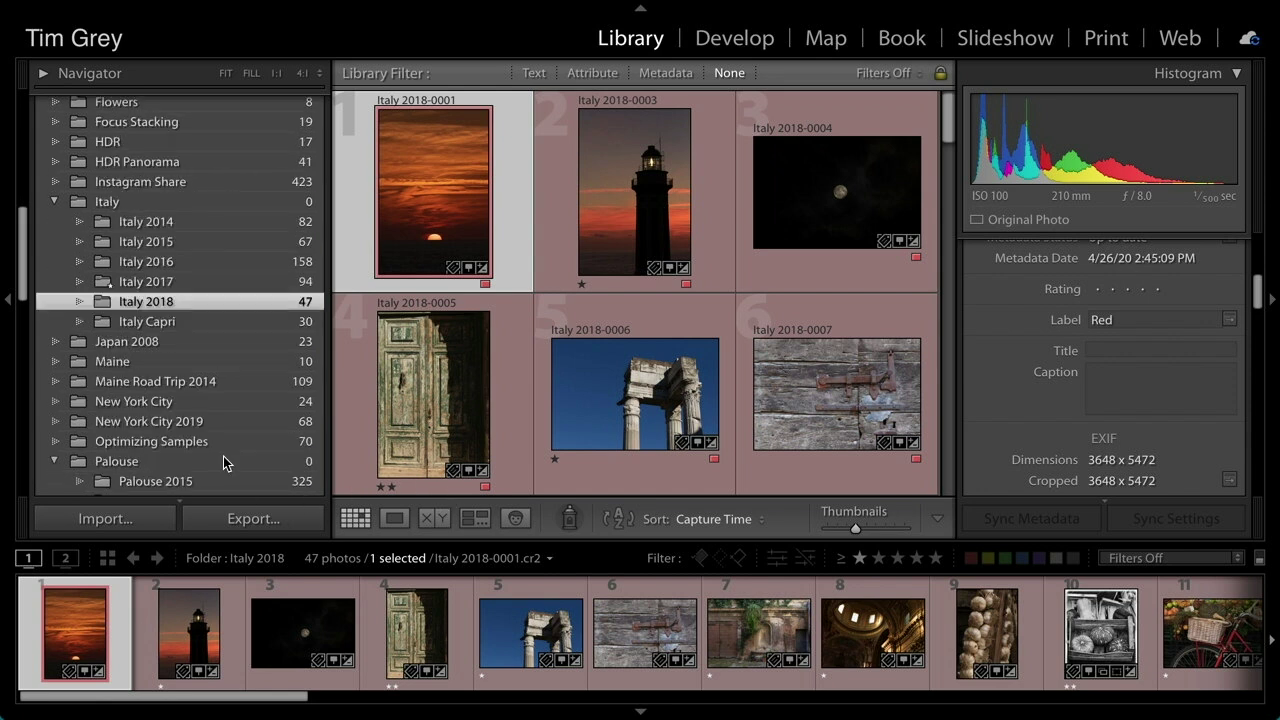
scroll(221, 451, "down", 6)
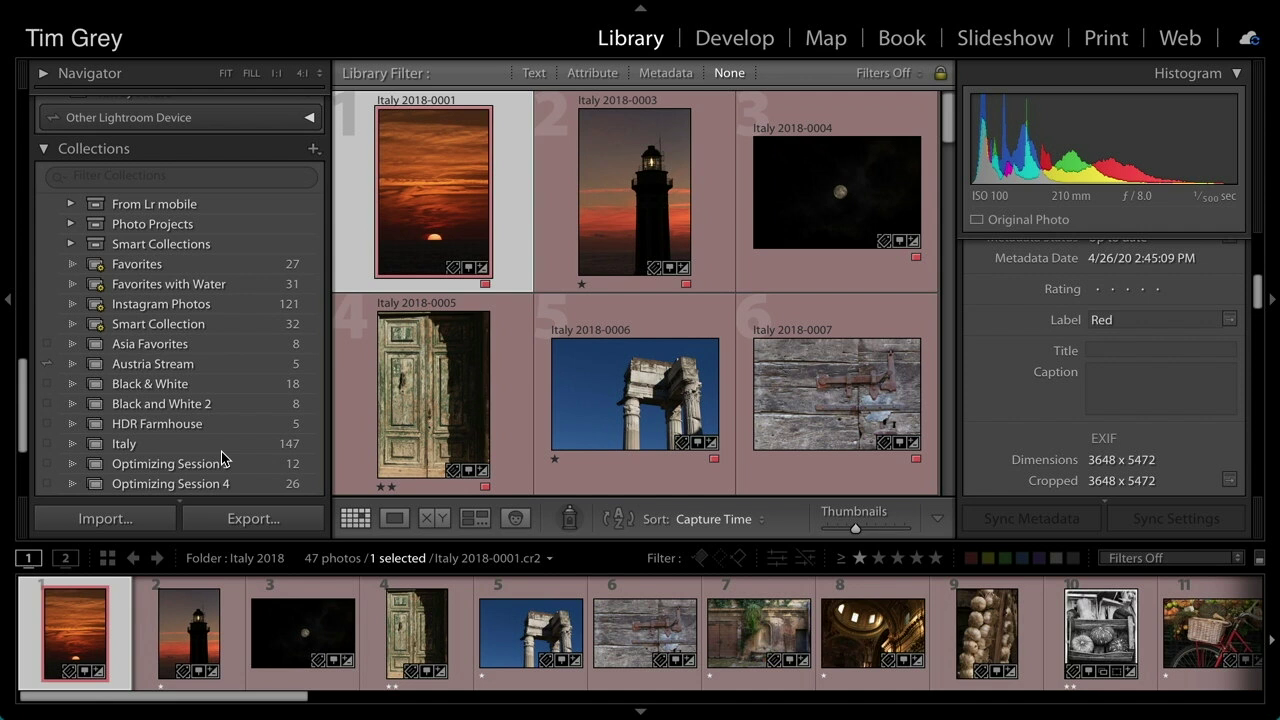
left_click(193, 286)
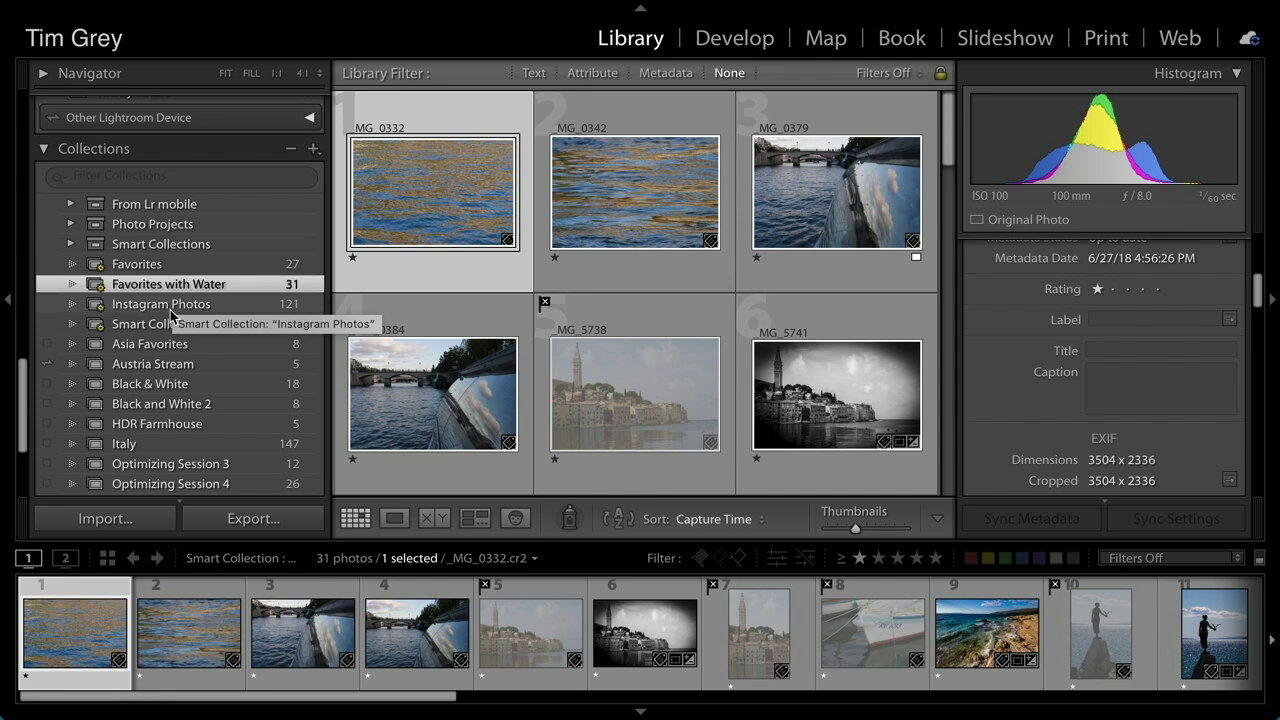
left_click(168, 306)
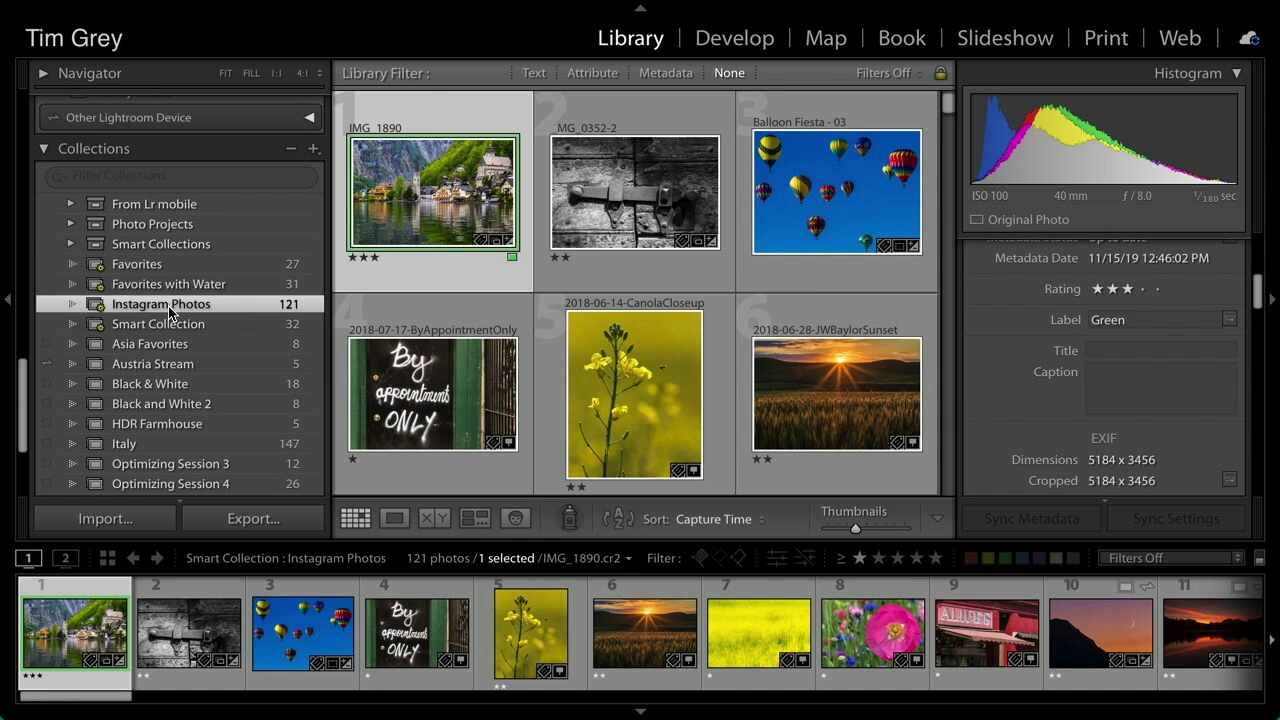
left_click(128, 368)
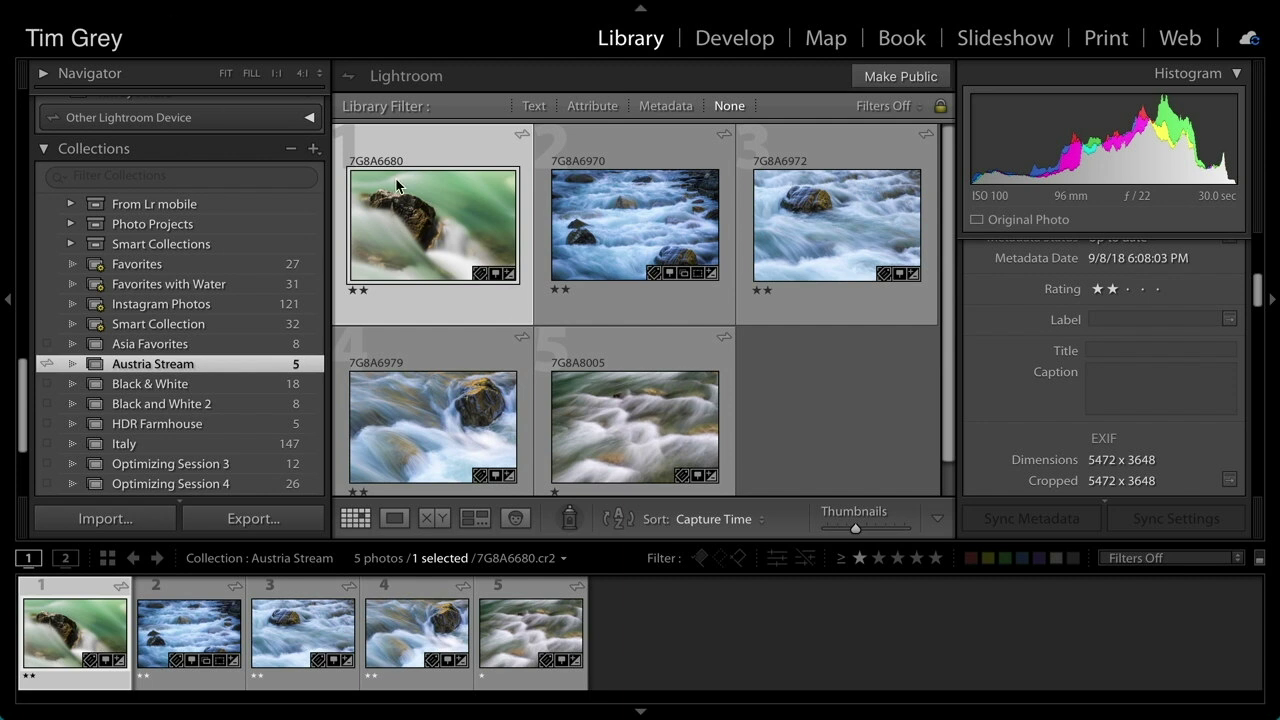
Review the metadata options in Catalog Settings, including automatically writing changes into XMP, and close the settings
mouse_move(226, 8)
left_click(125, 14)
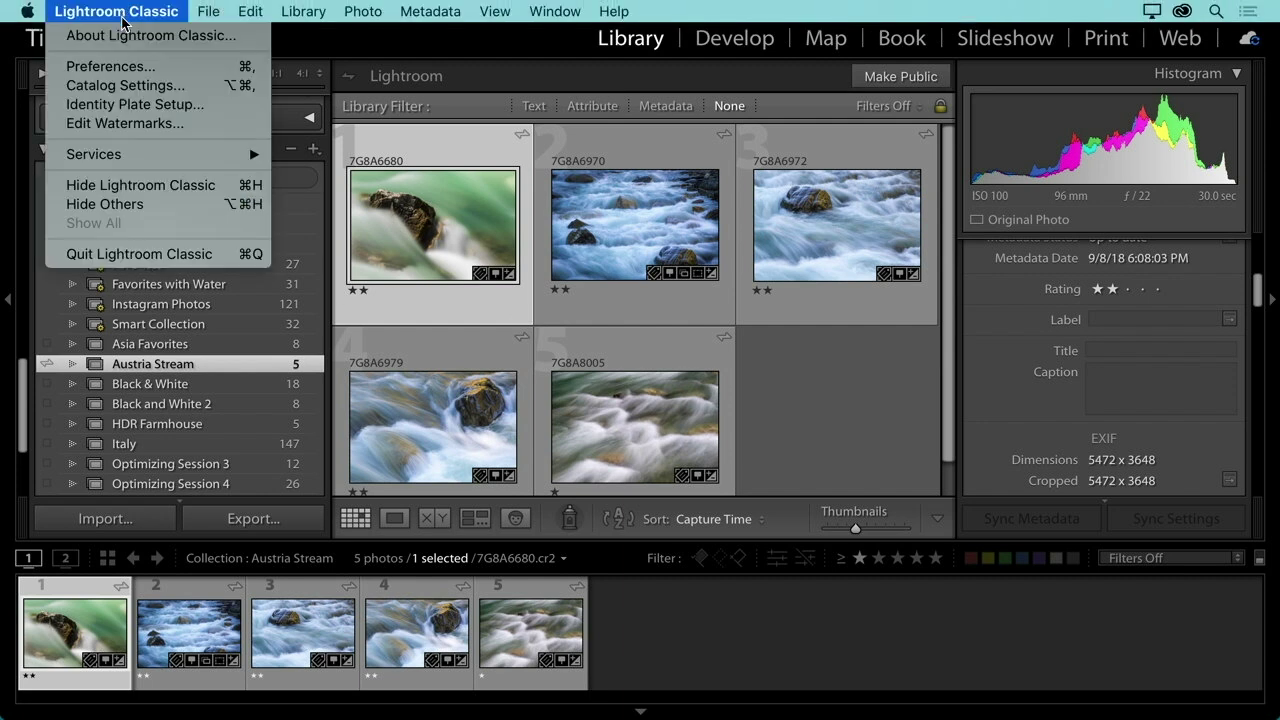
left_click(176, 85)
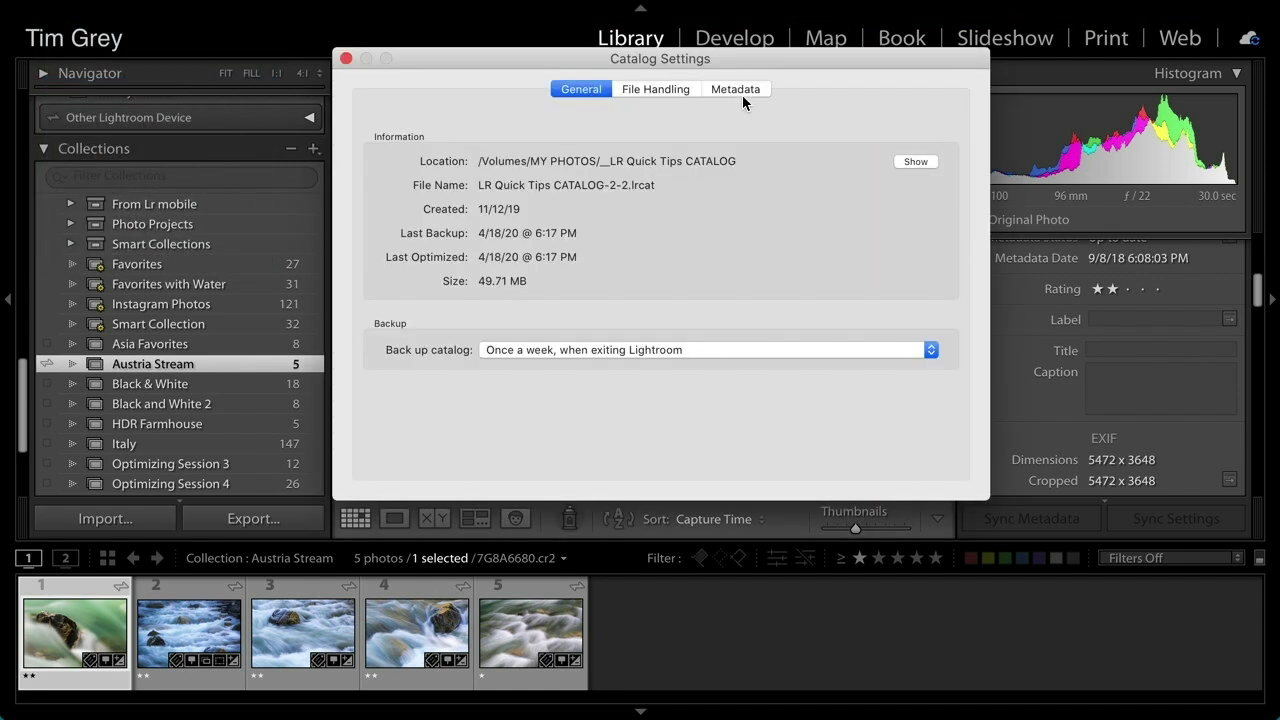
left_click(743, 88)
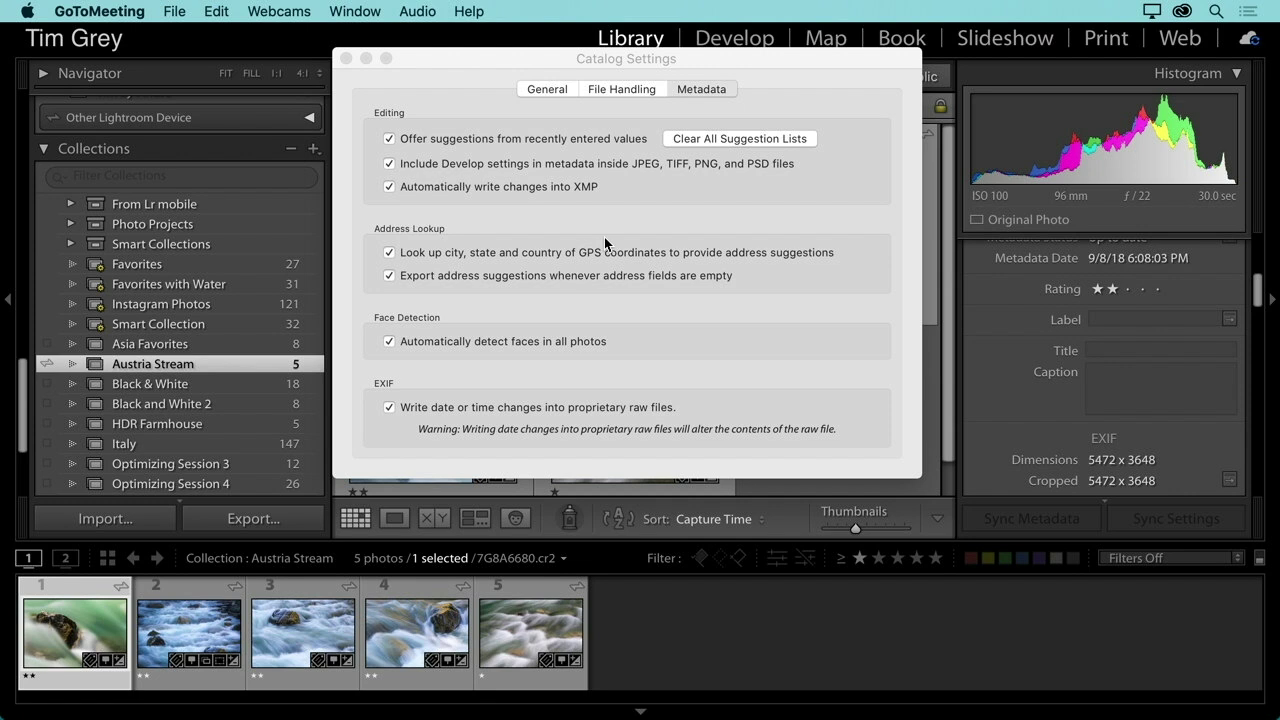
left_click(632, 197)
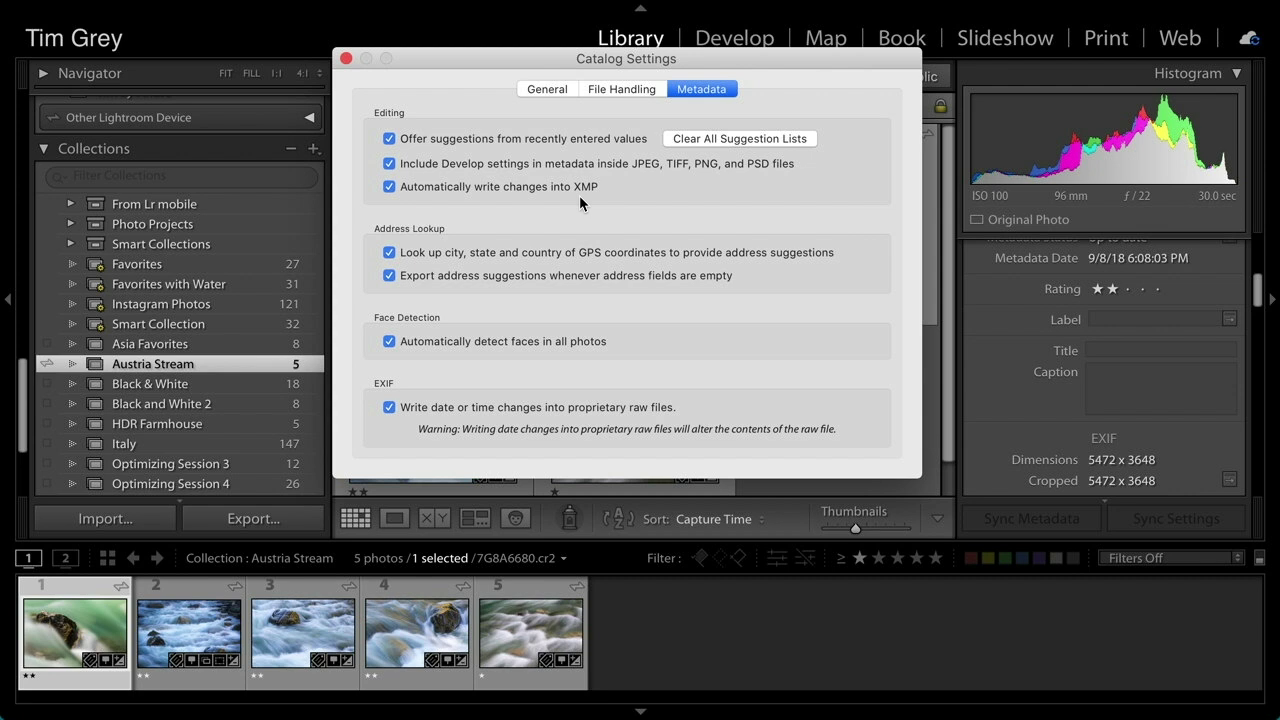
left_click(346, 62)
Select every photo in All Photographs and save their metadata to the files
scroll(247, 231, "up", 10)
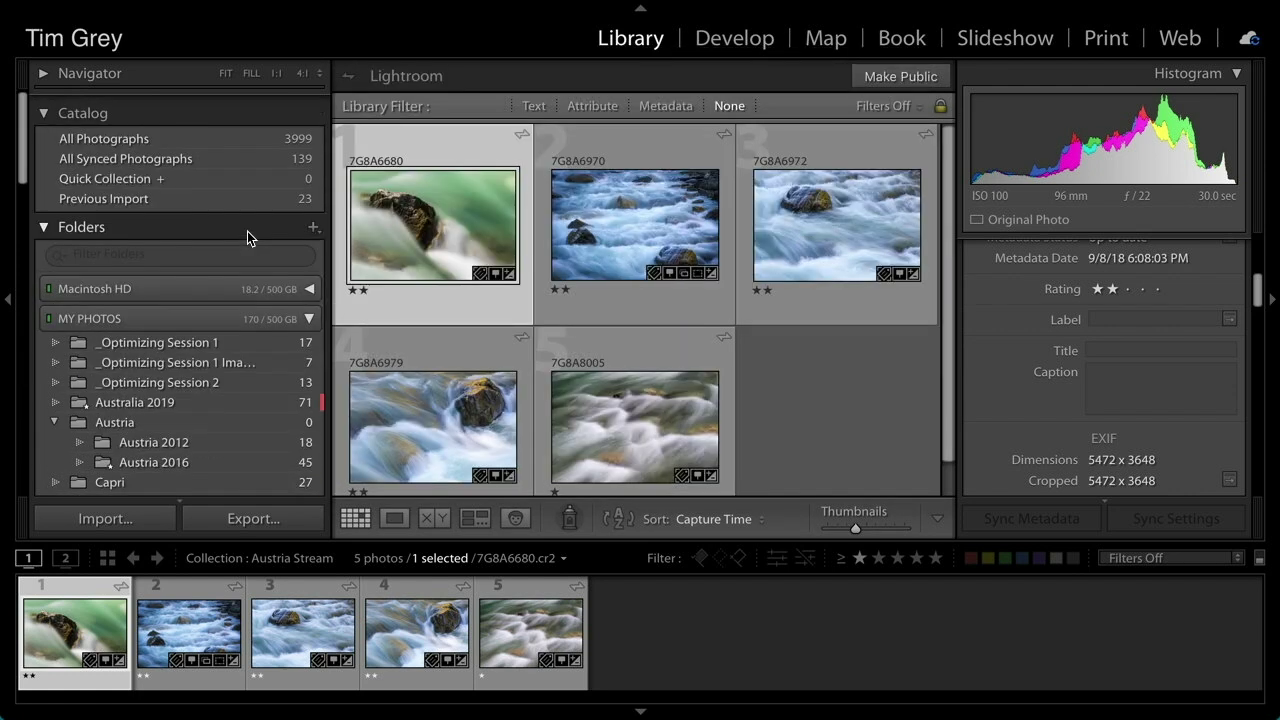
left_click(131, 128)
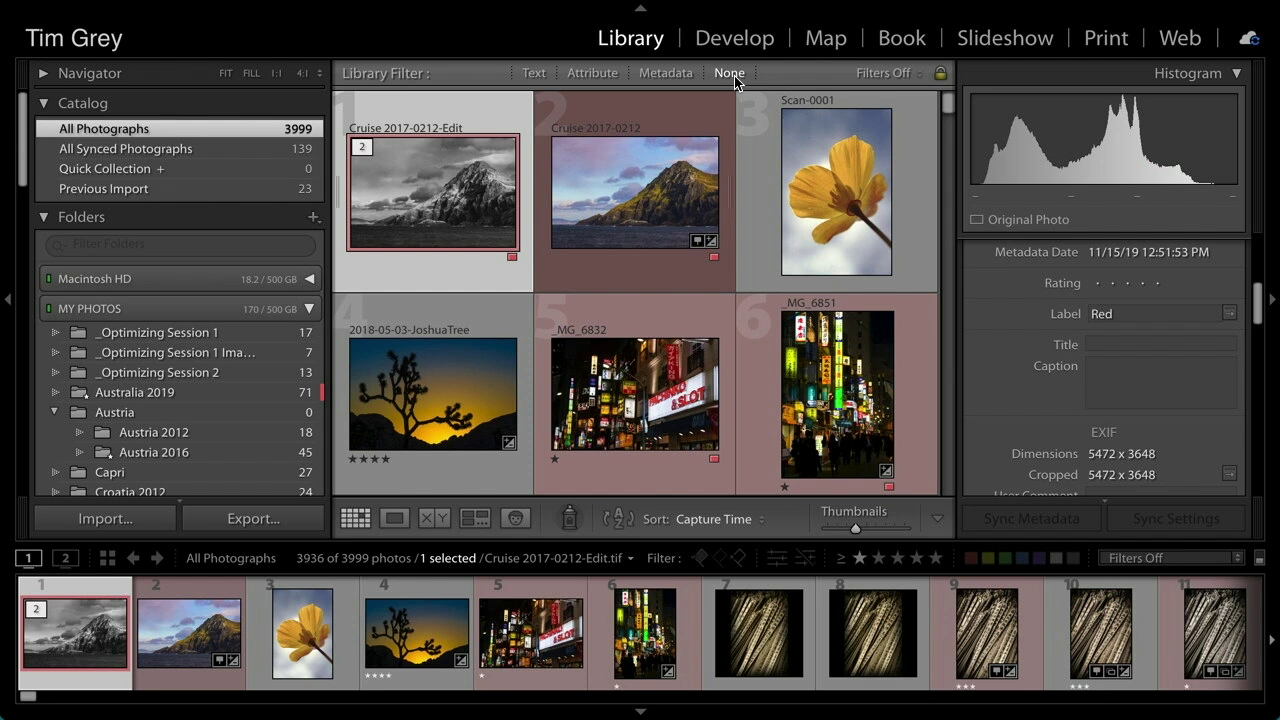
key("super+a")
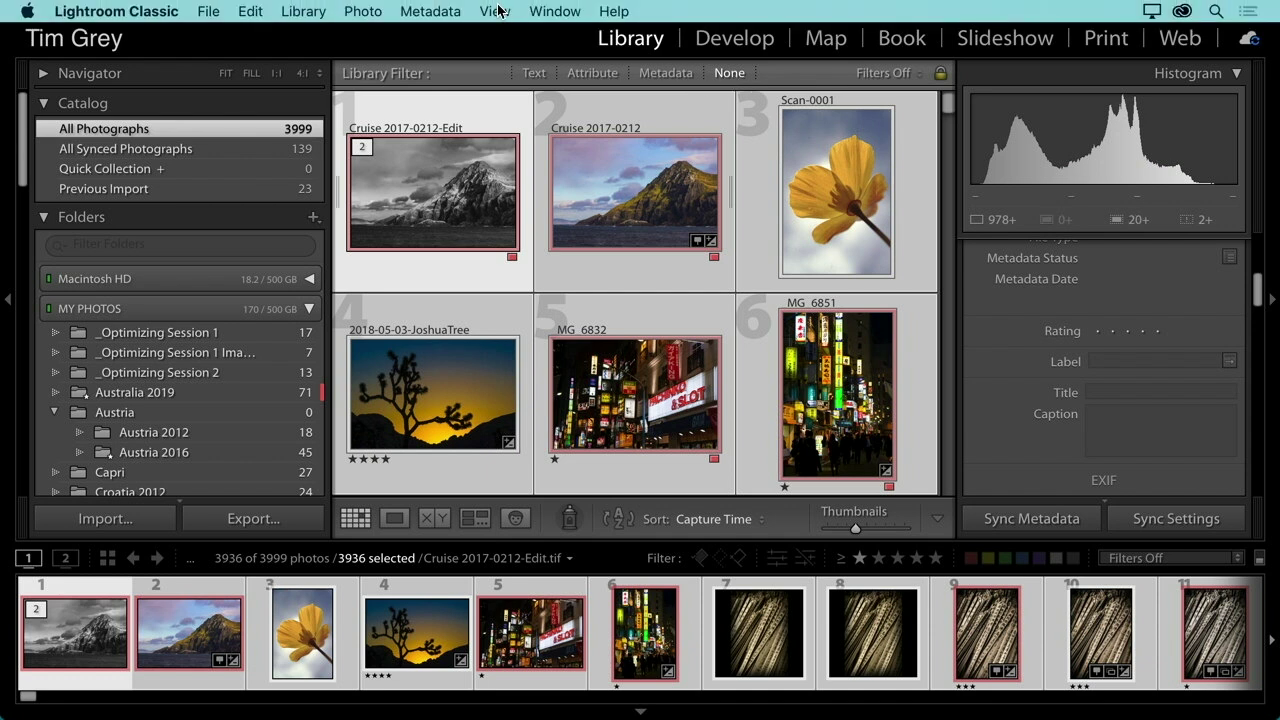
left_click(446, 12)
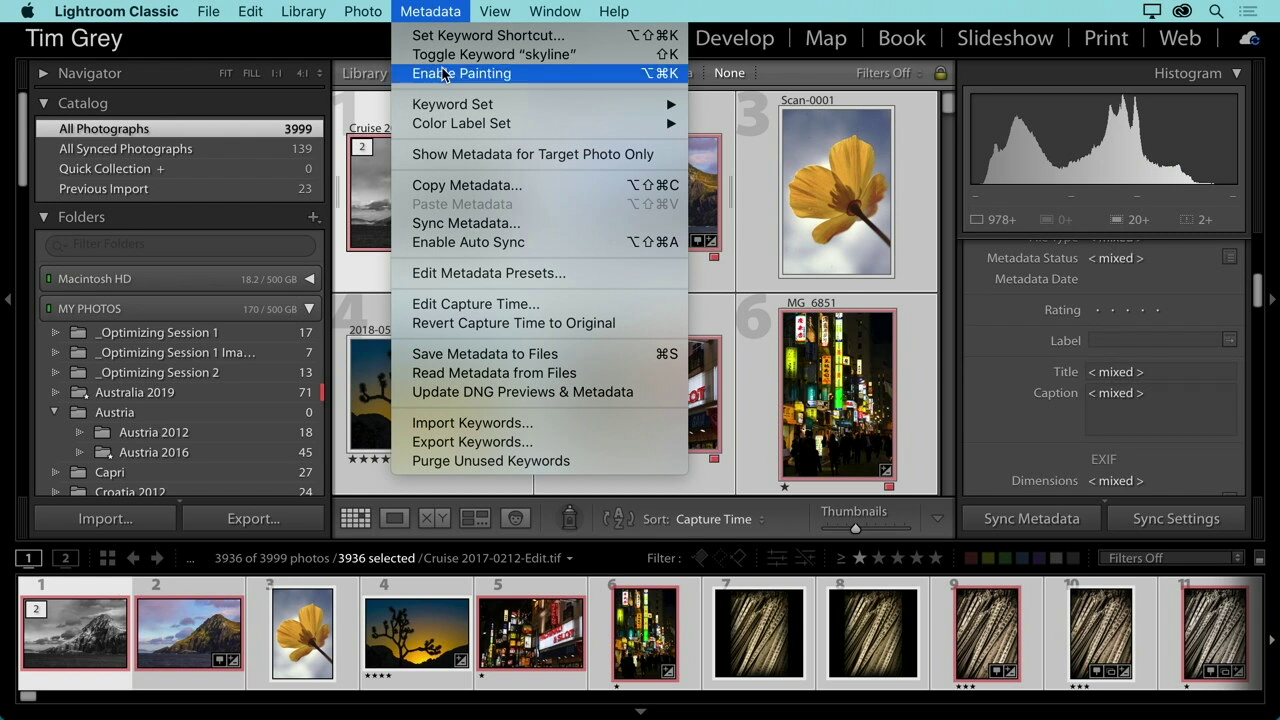
left_click(585, 356)
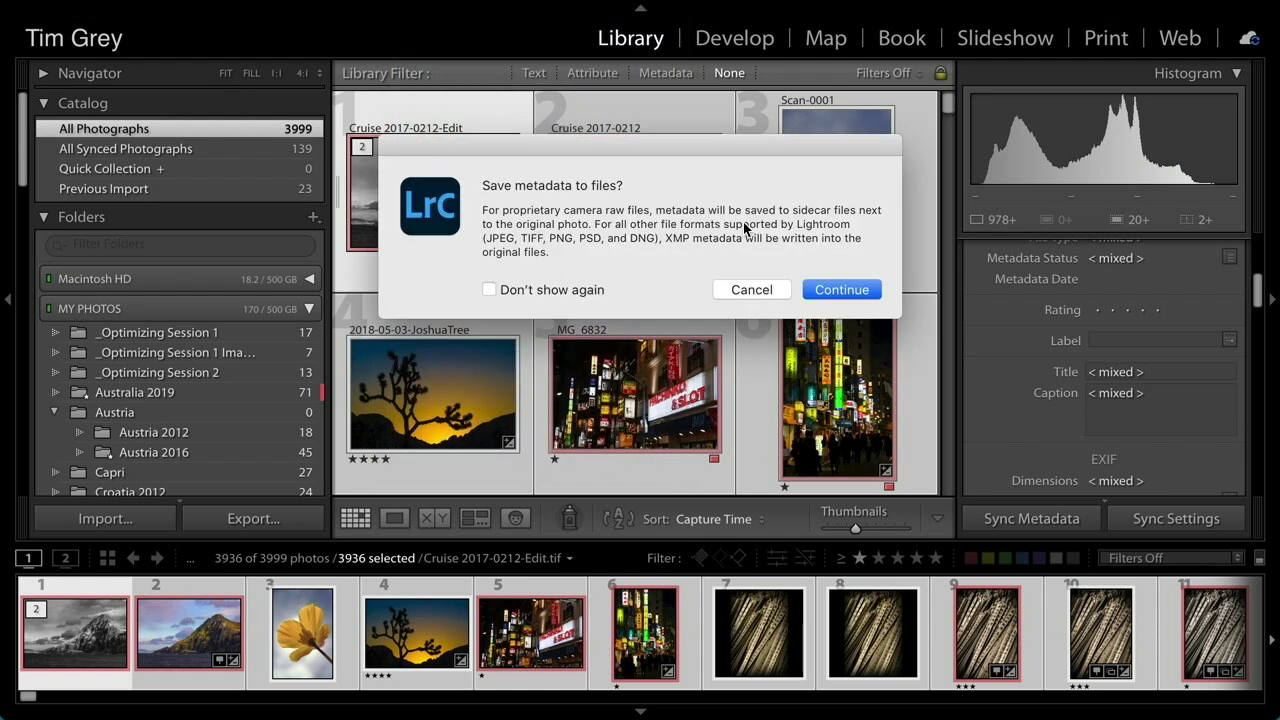
left_click(838, 291)
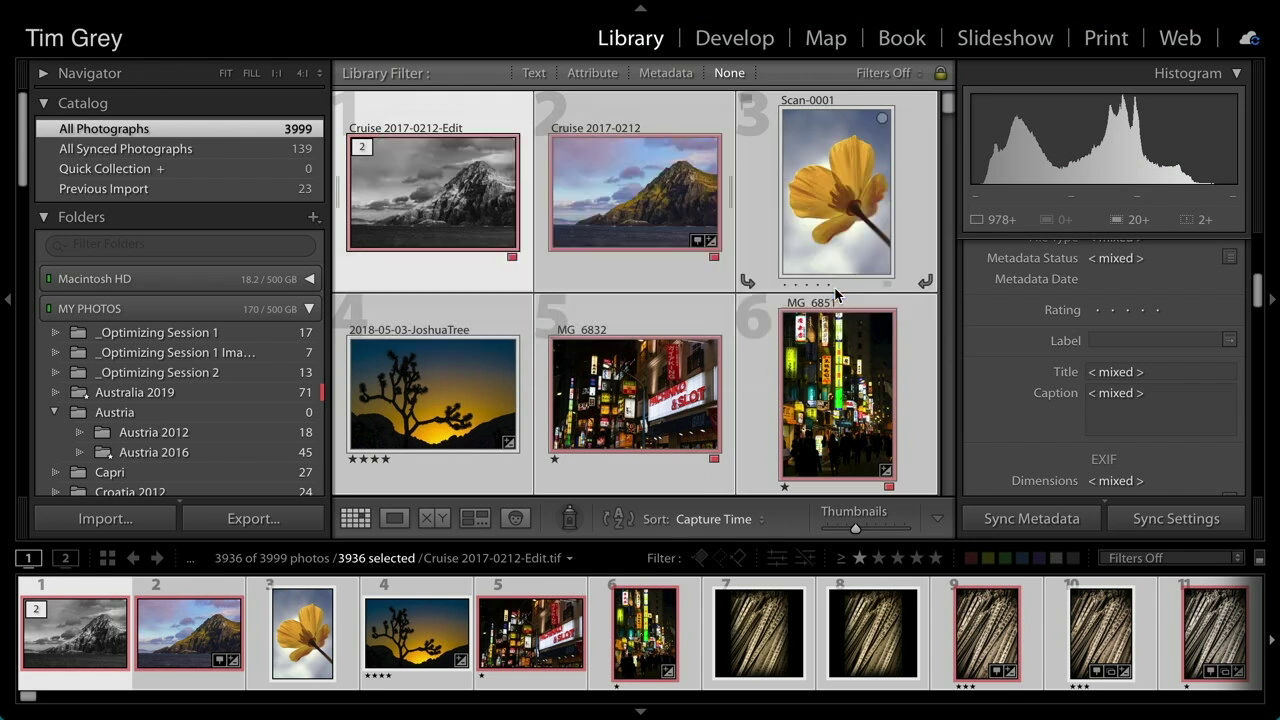
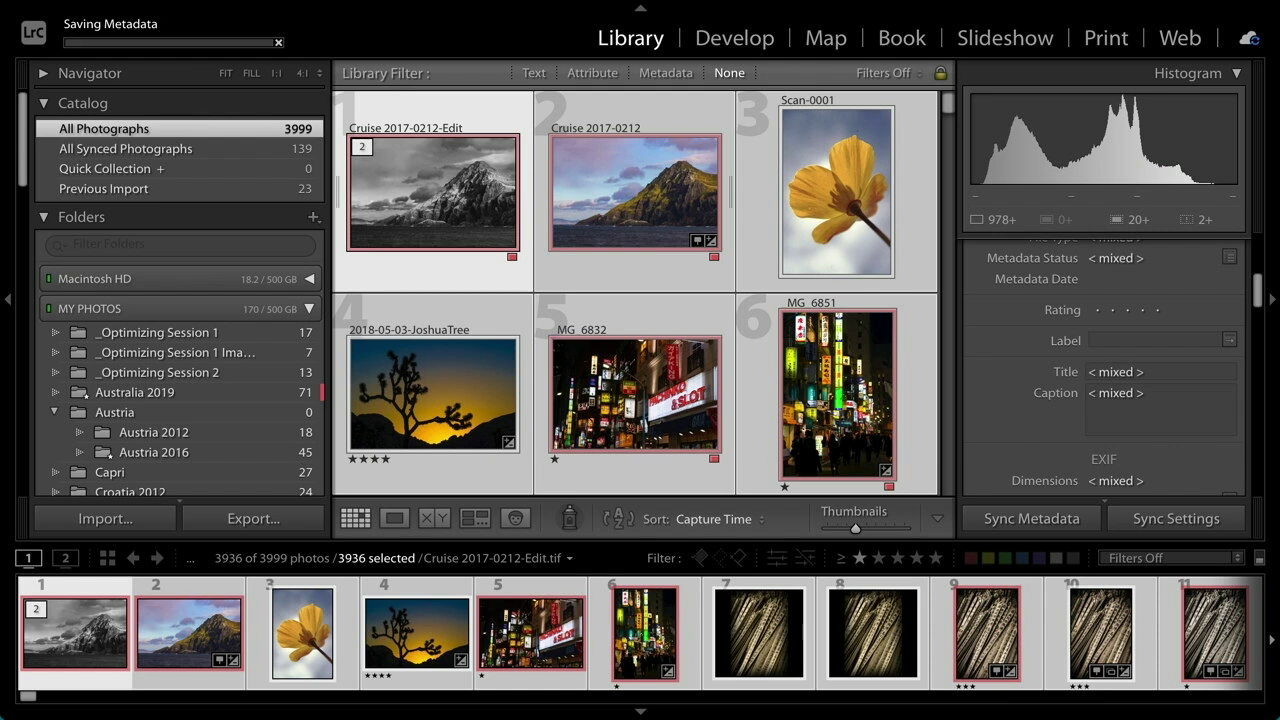
Look through the develop presets that can be applied during import, including Tim's Import Presets, and close the import dialog without importing
left_click(134, 522)
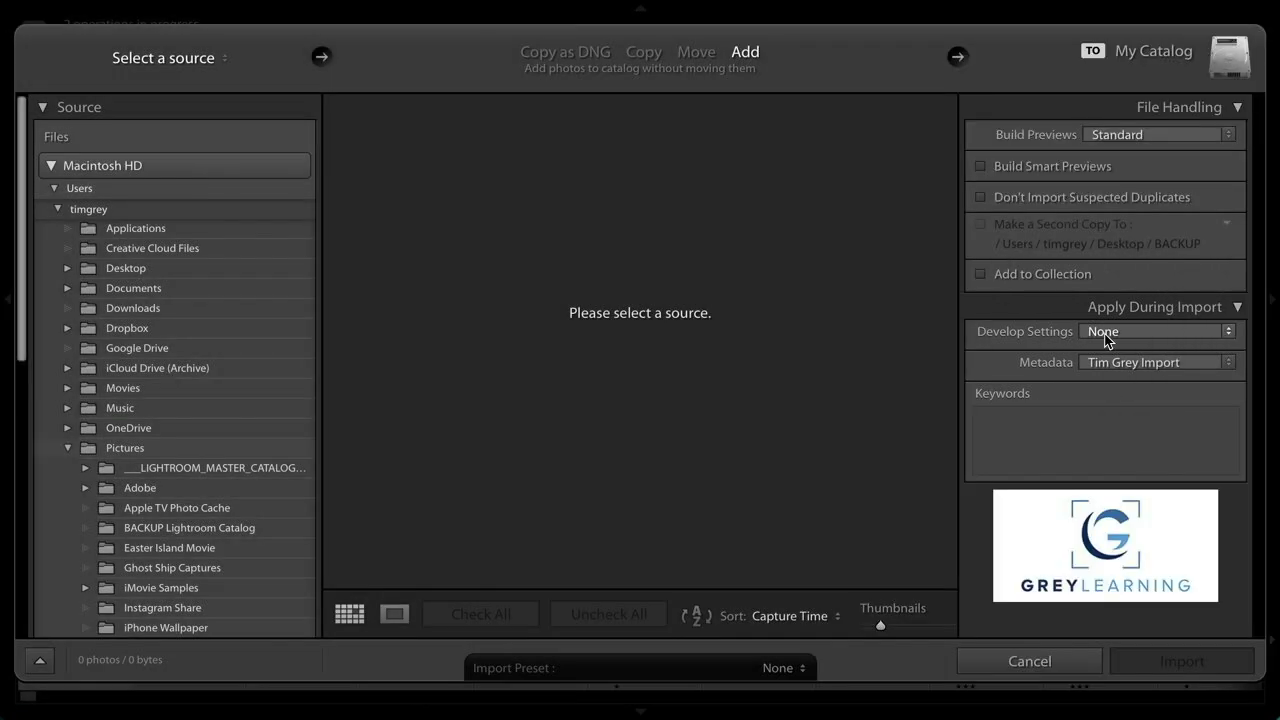
left_click(1108, 336)
mouse_move(1119, 387)
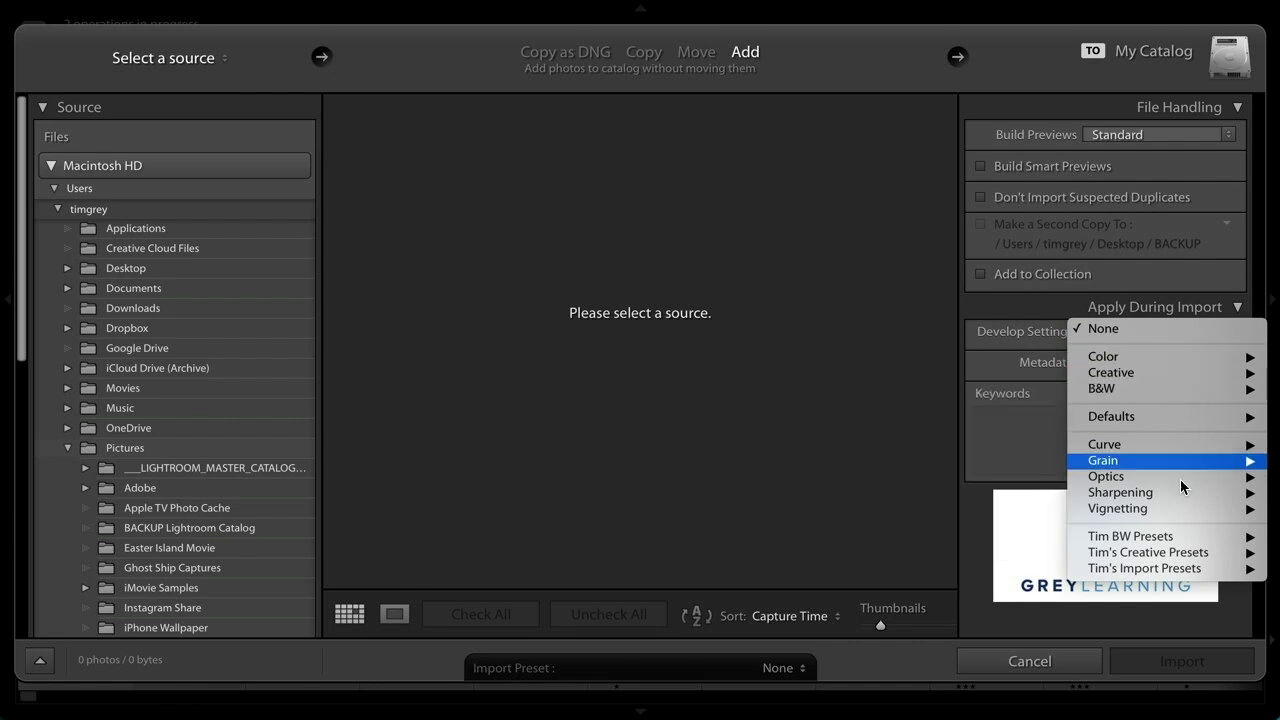
mouse_move(1075, 573)
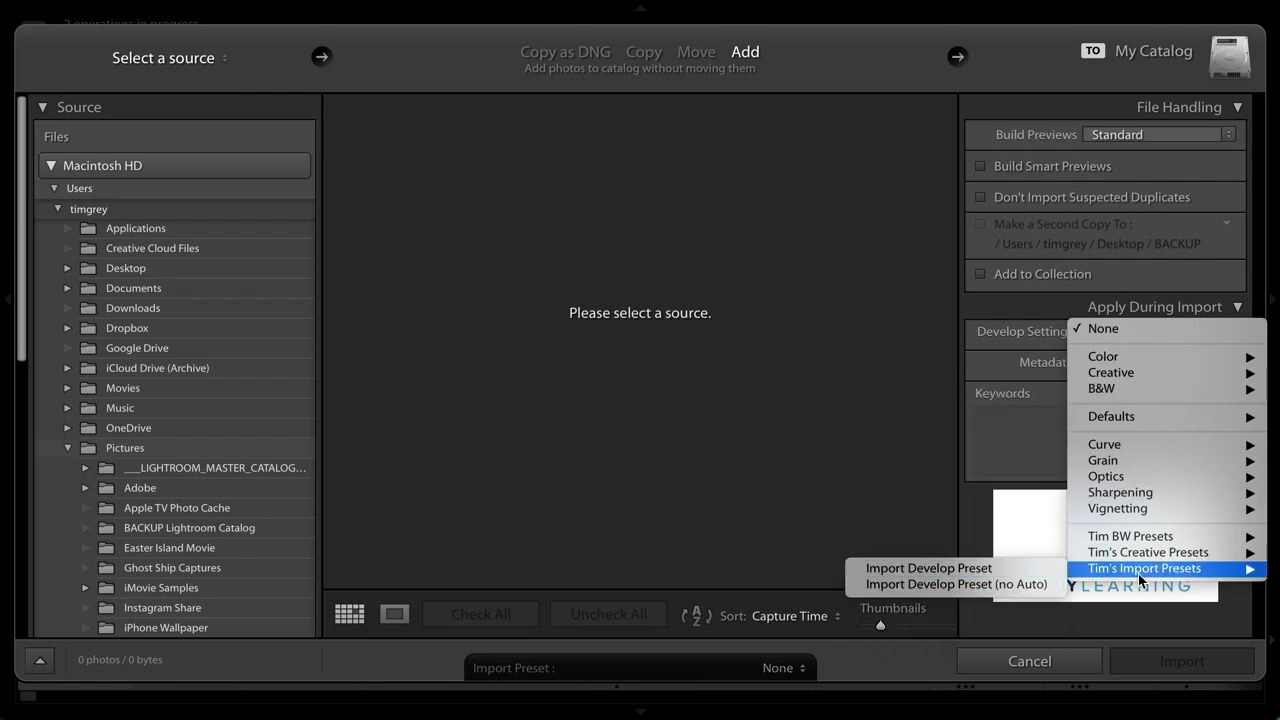
left_click(978, 380)
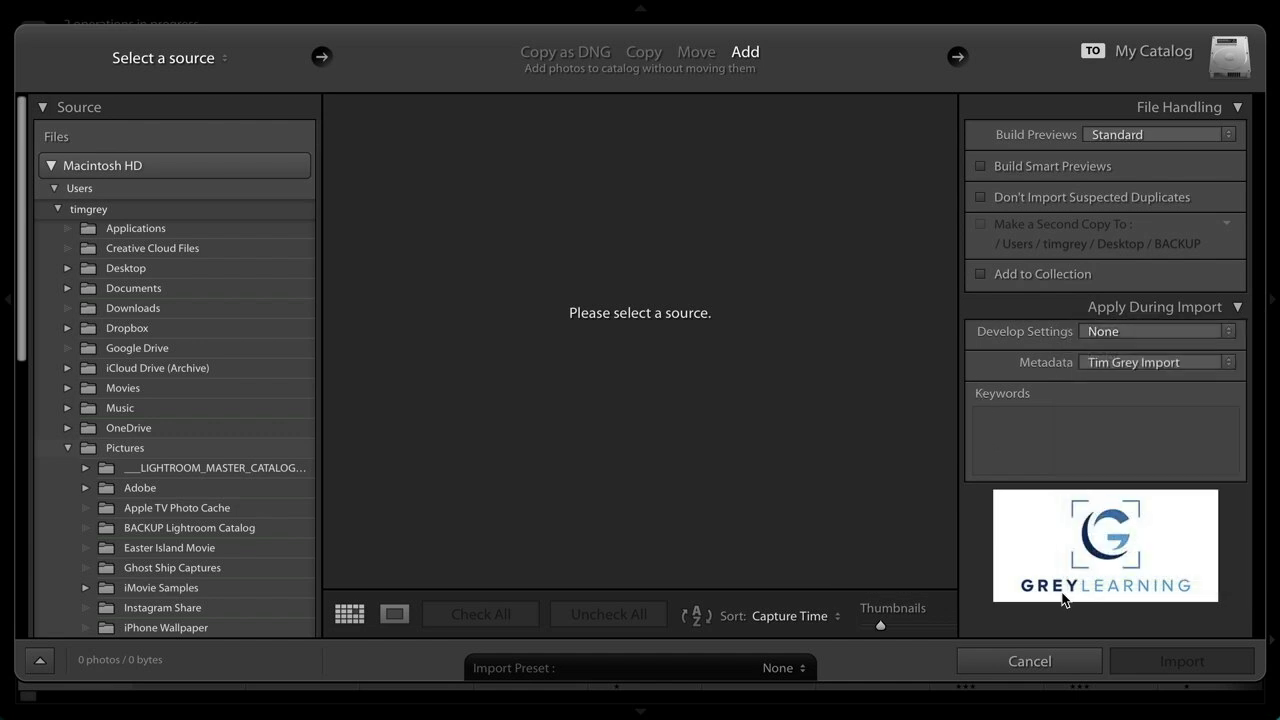
left_click(1035, 656)
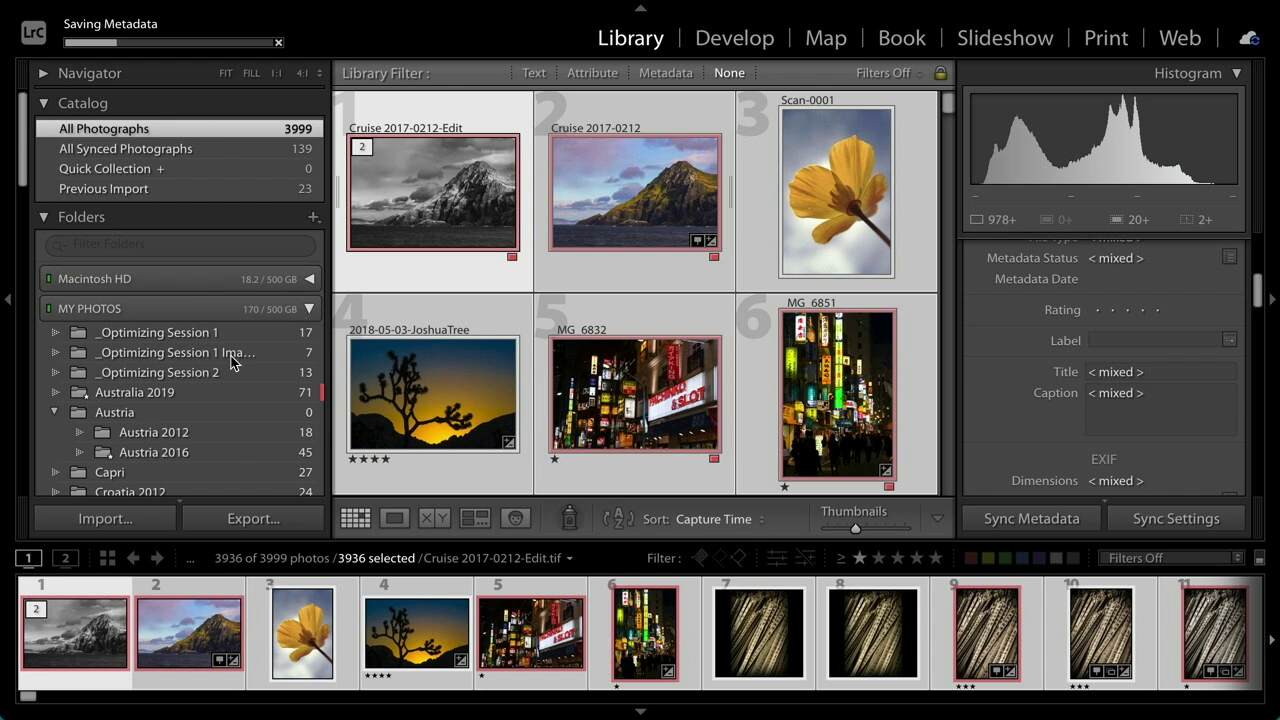
Filter All Photographs by attribute to show only photos rated one star or higher
scroll(231, 356, "down", 5)
scroll(231, 356, "down", 8)
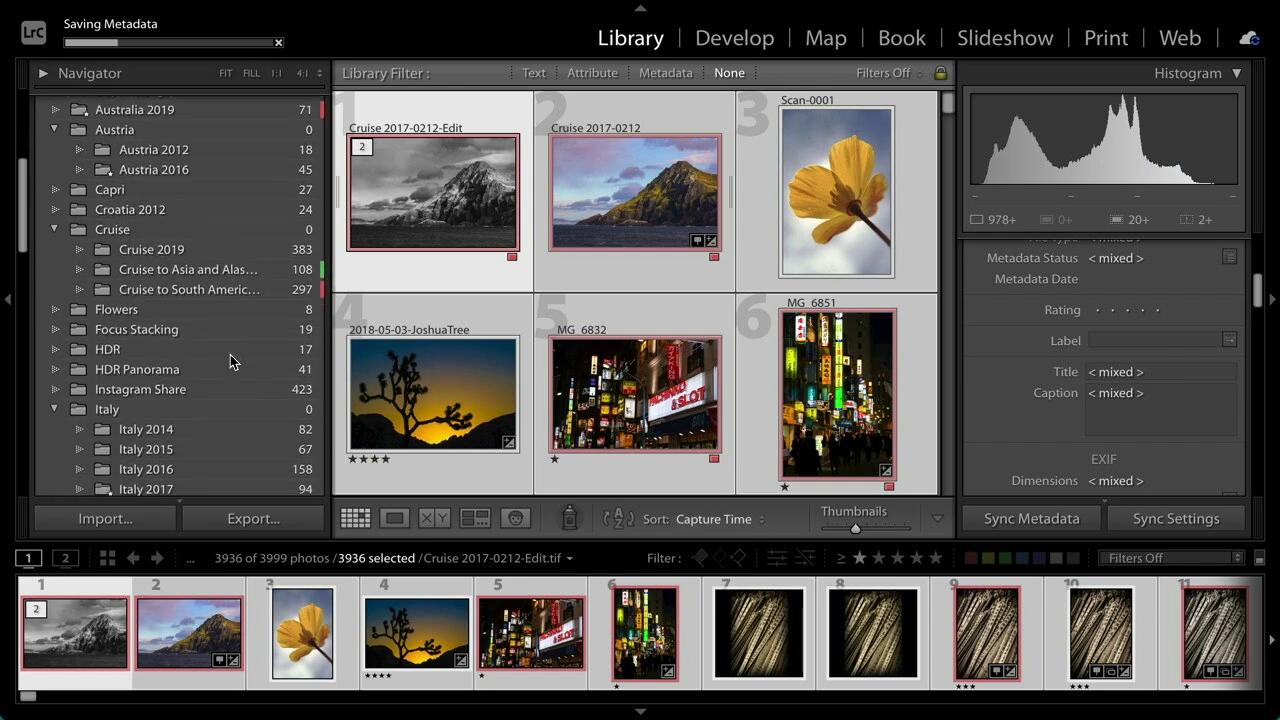
scroll(231, 361, "down", 2)
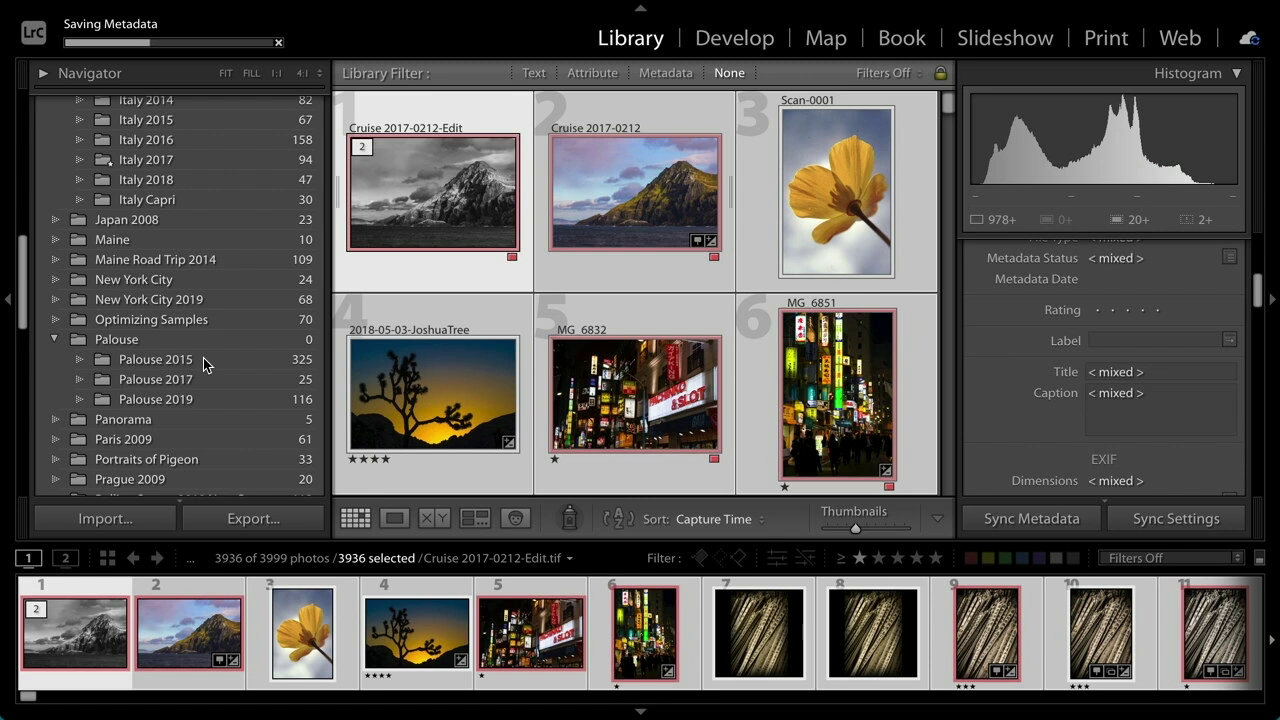
scroll(203, 357, "up", 10)
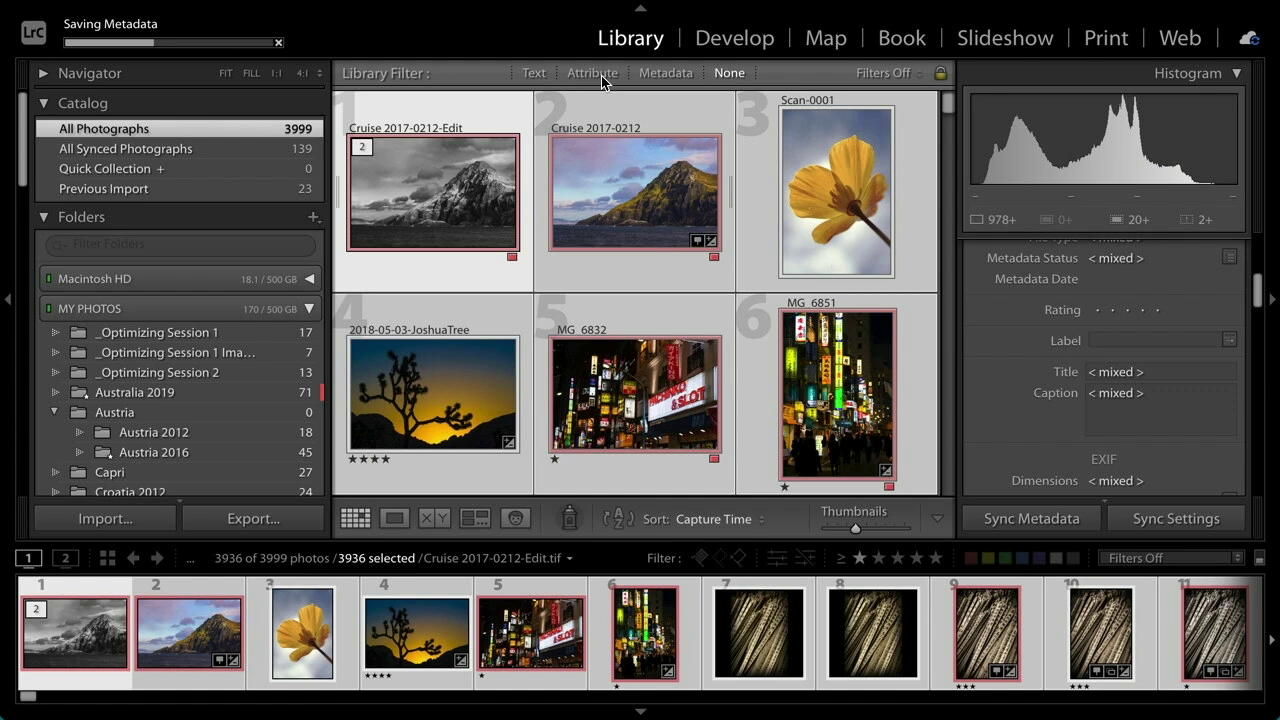
left_click(601, 75)
left_click(716, 107)
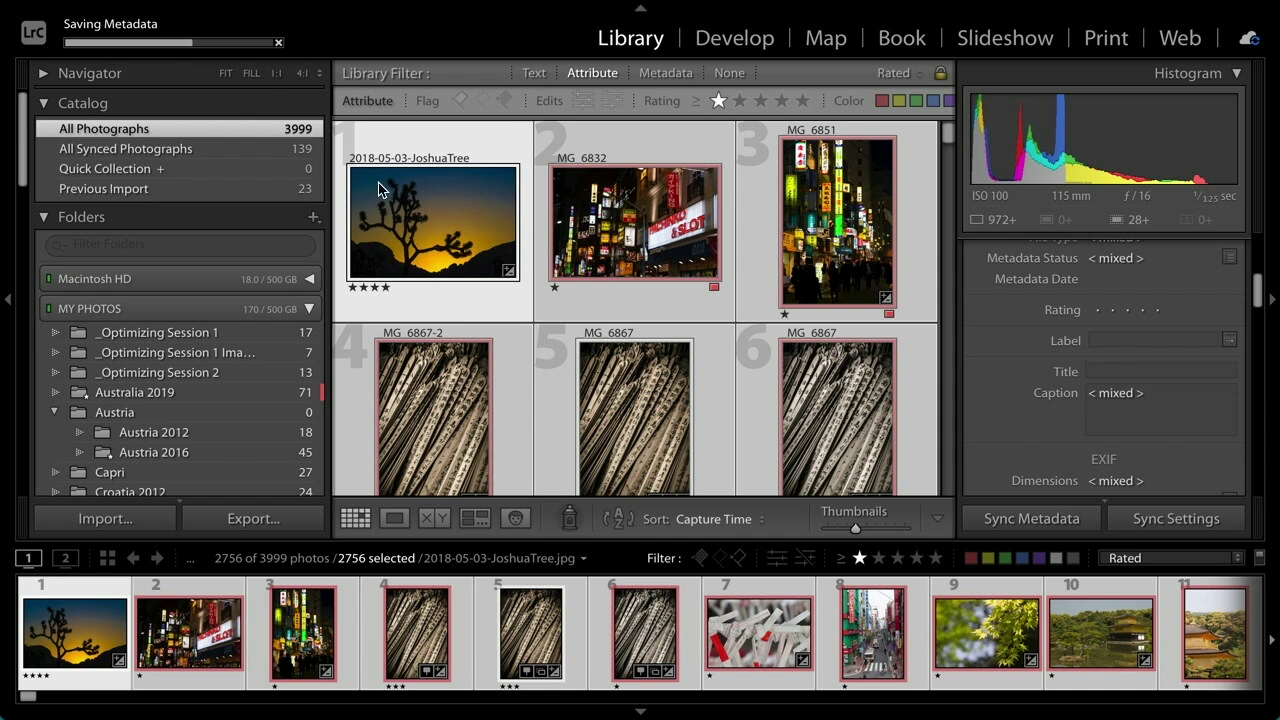
Check the catalog's metadata settings for writing date or time changes into raw files, and dismiss the Save Metadata to Files report
left_click(152, 12)
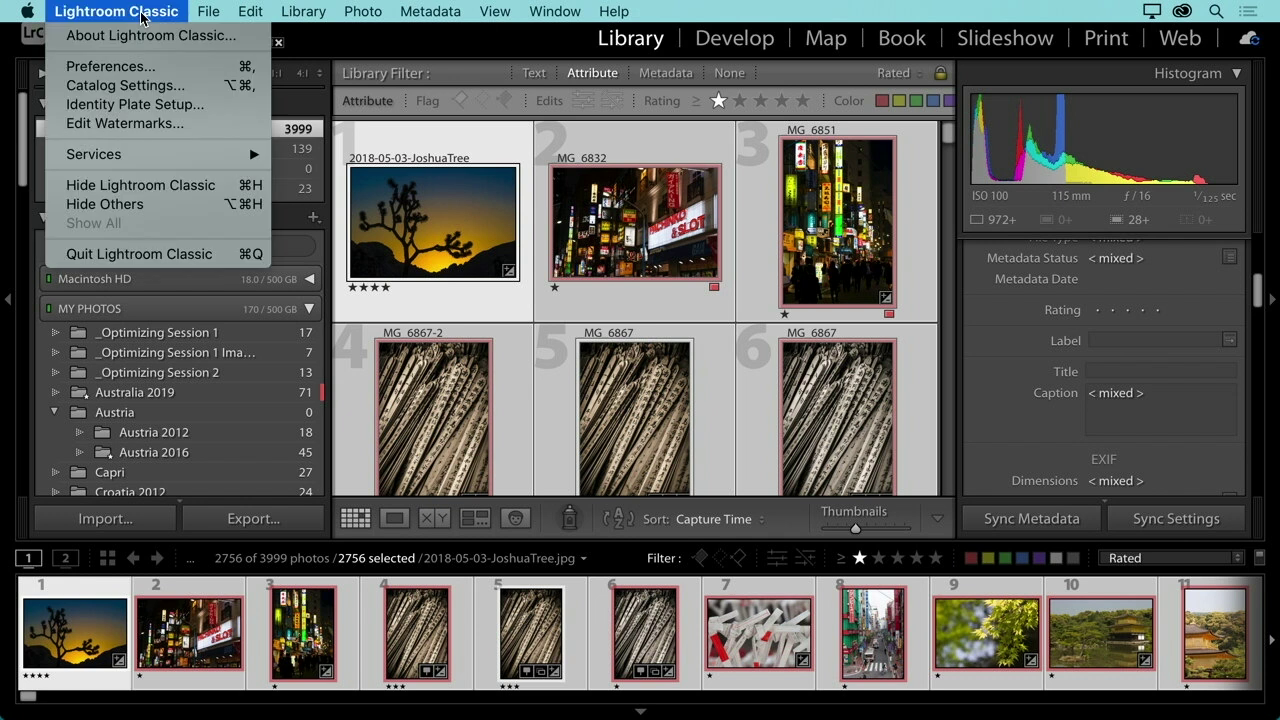
left_click(147, 85)
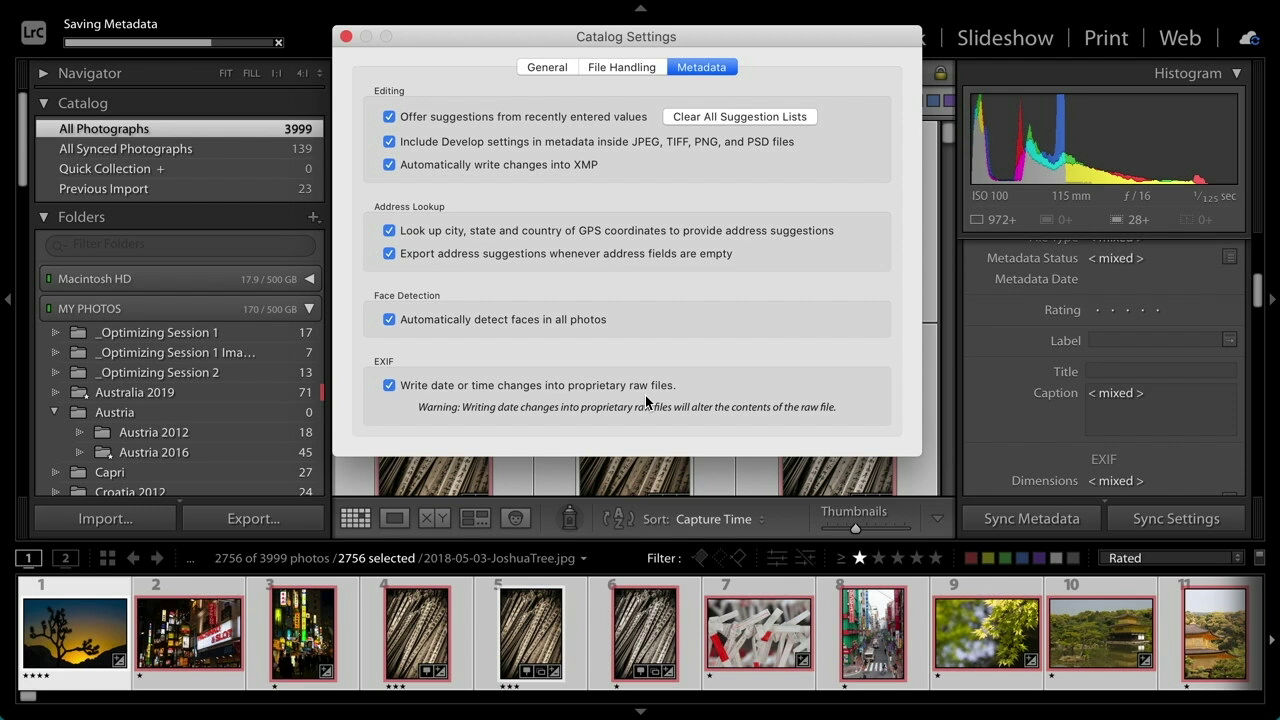
left_click(346, 37)
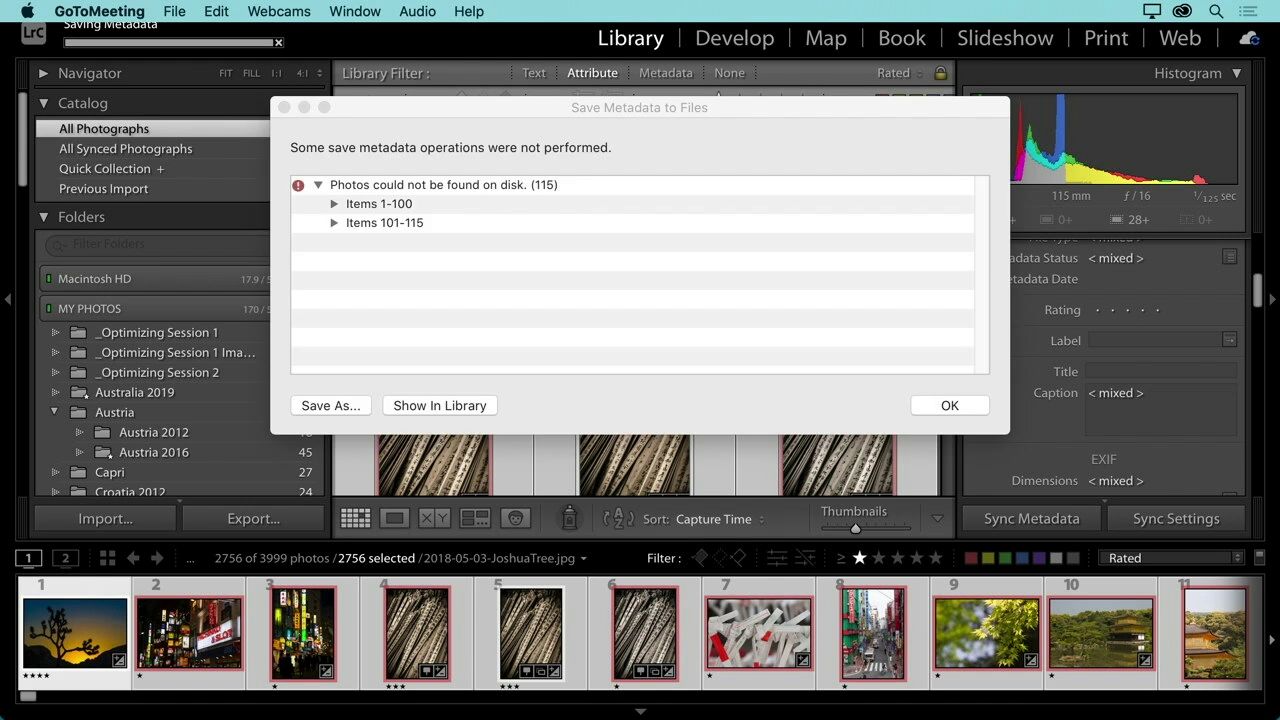
left_click(968, 407)
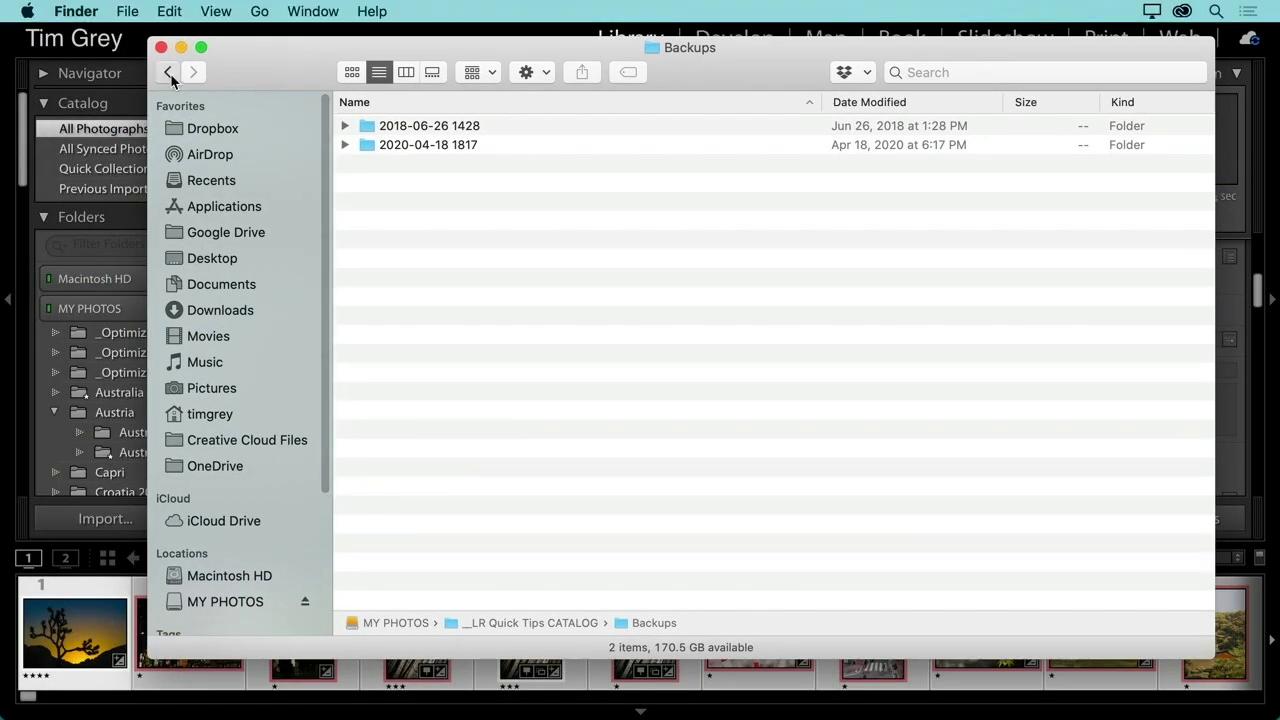
In Finder, return from Backups to the MY PHOTOS drive and examine the files in the __LR Quick Tips CATALOG folder
left_click(170, 73)
scroll(408, 251, "down", 5)
scroll(408, 251, "up", 2)
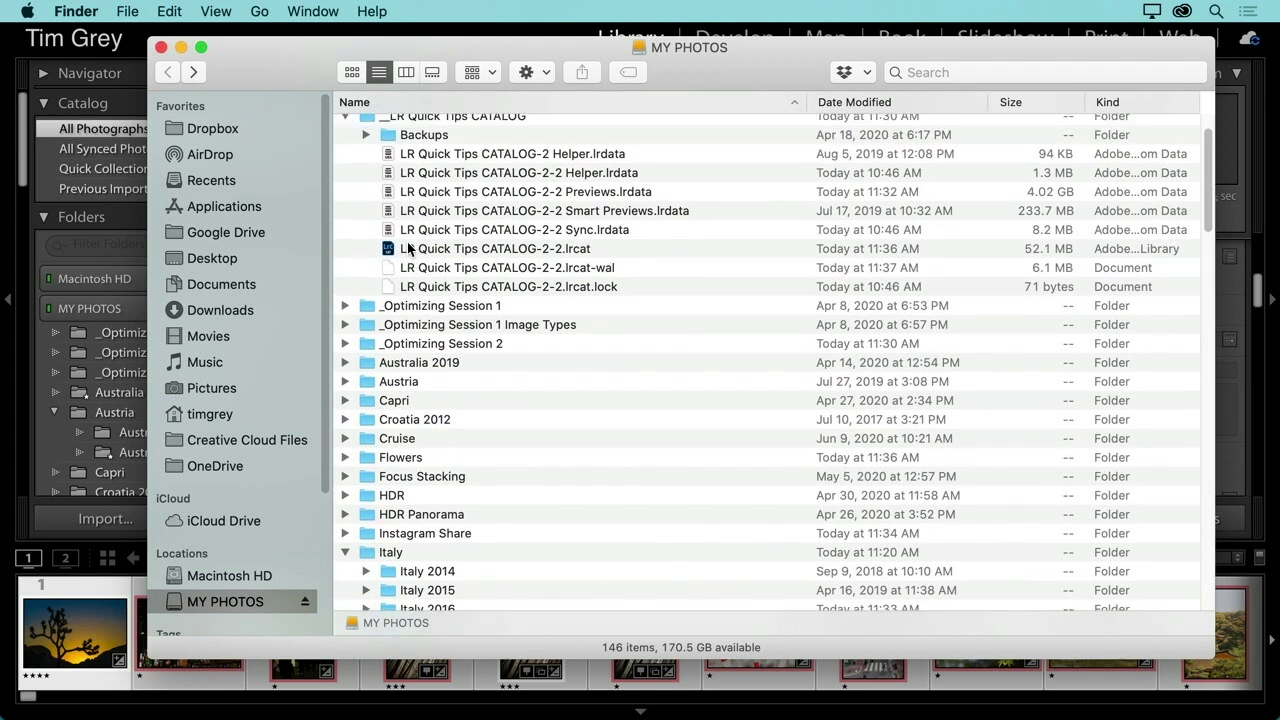
scroll(408, 249, "up", 1)
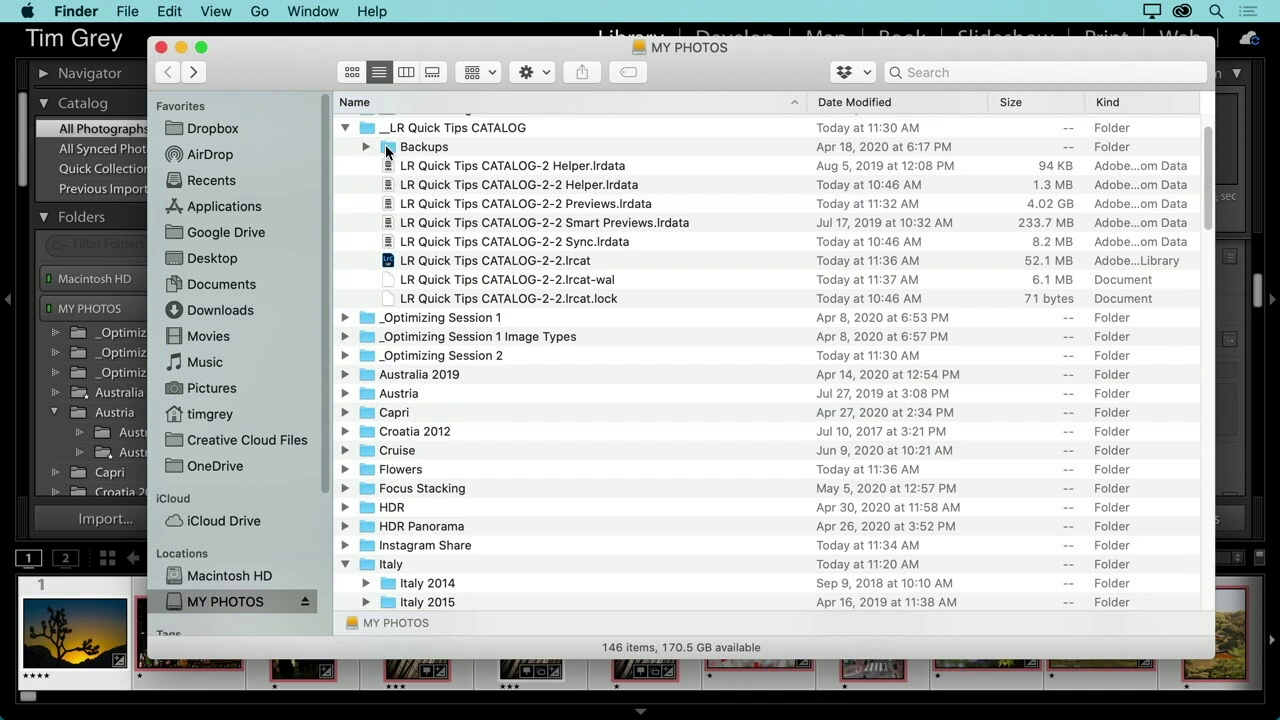
left_click(432, 130)
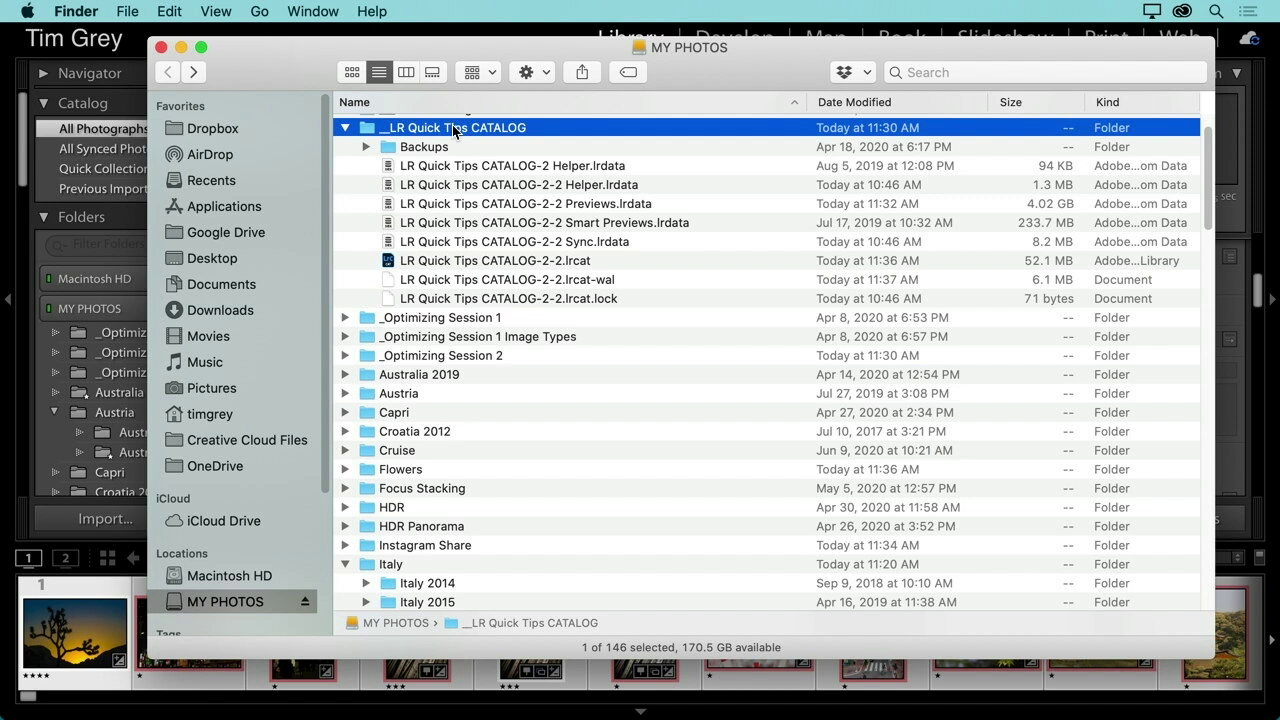
double_click(389, 150)
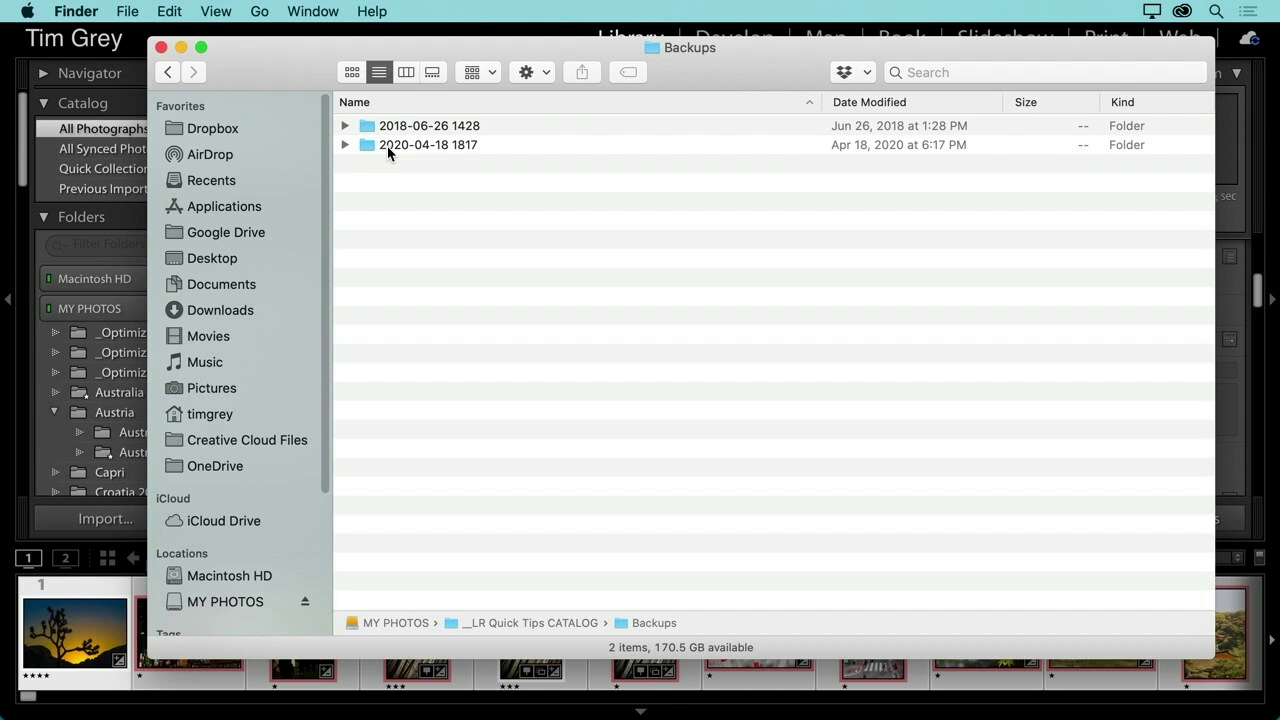
left_click(386, 128)
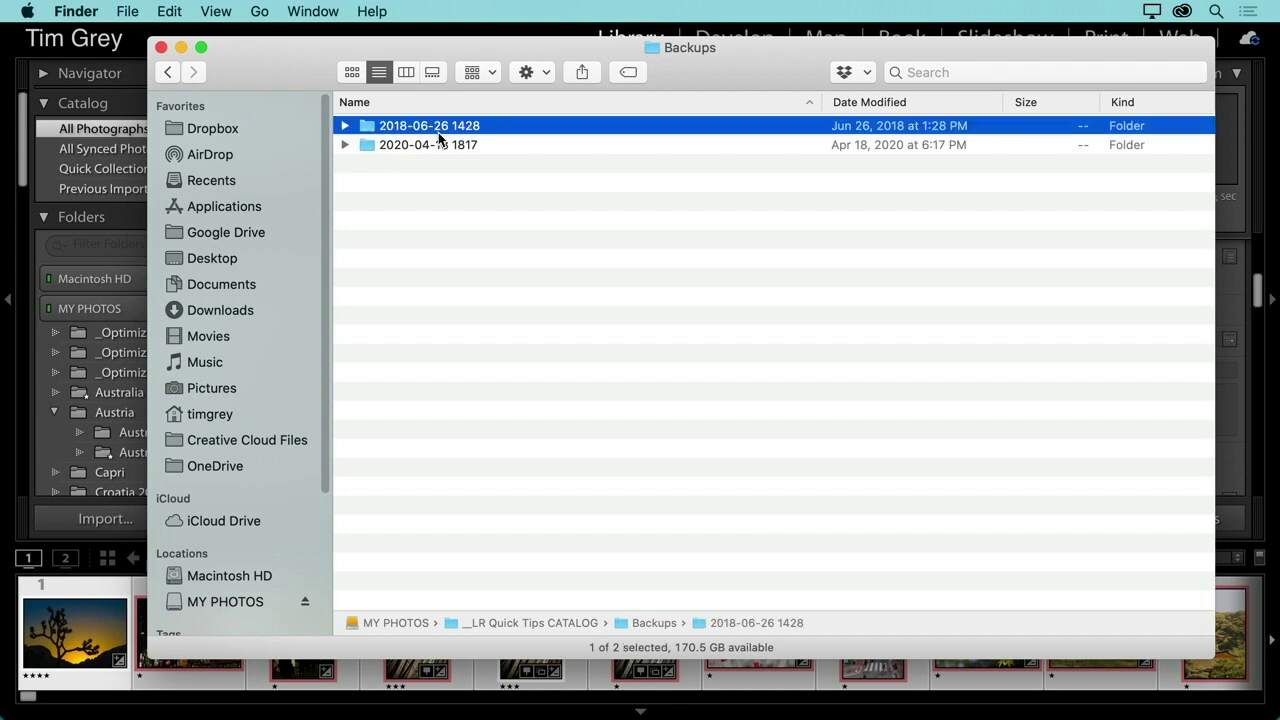
left_click(372, 145)
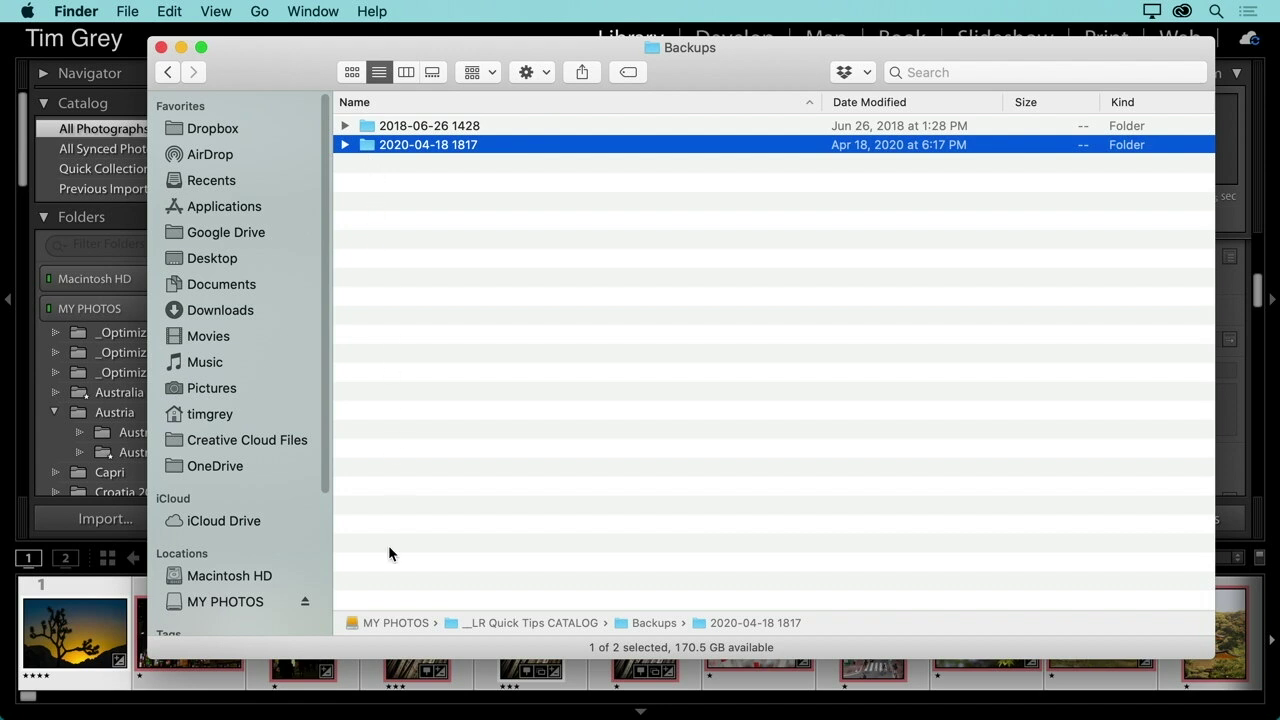
left_click(345, 145)
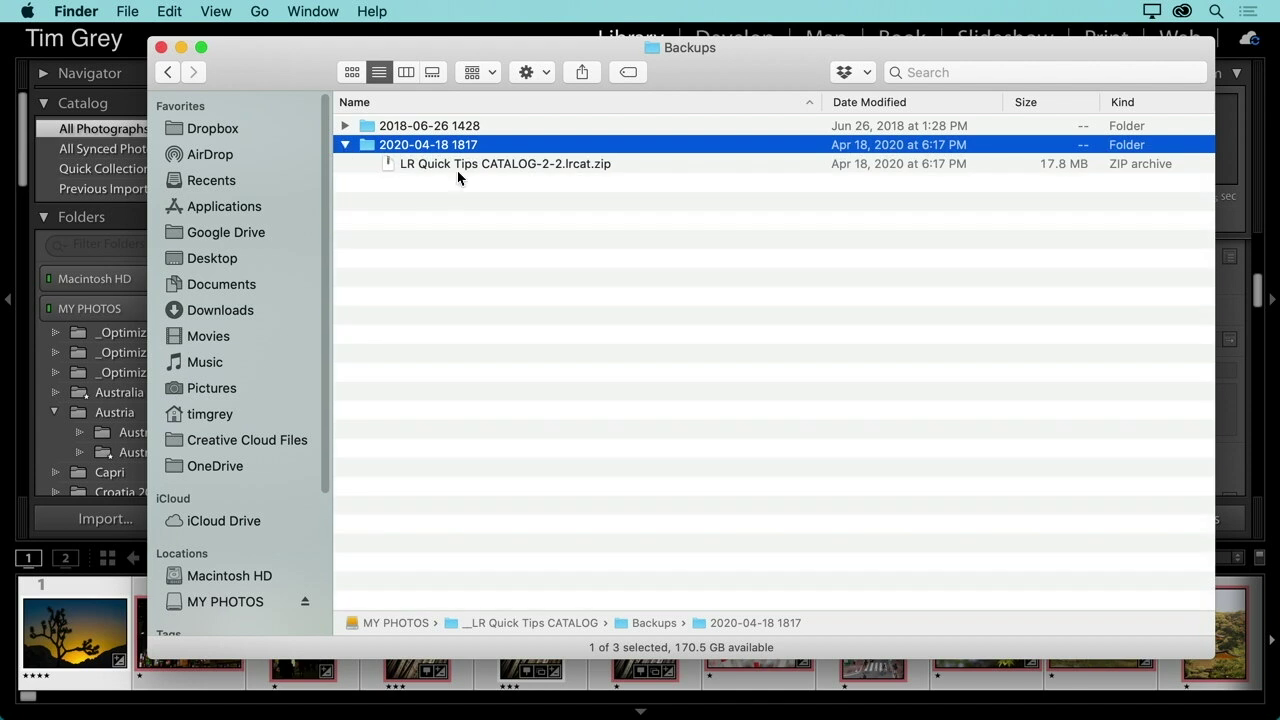
left_click(990, 166)
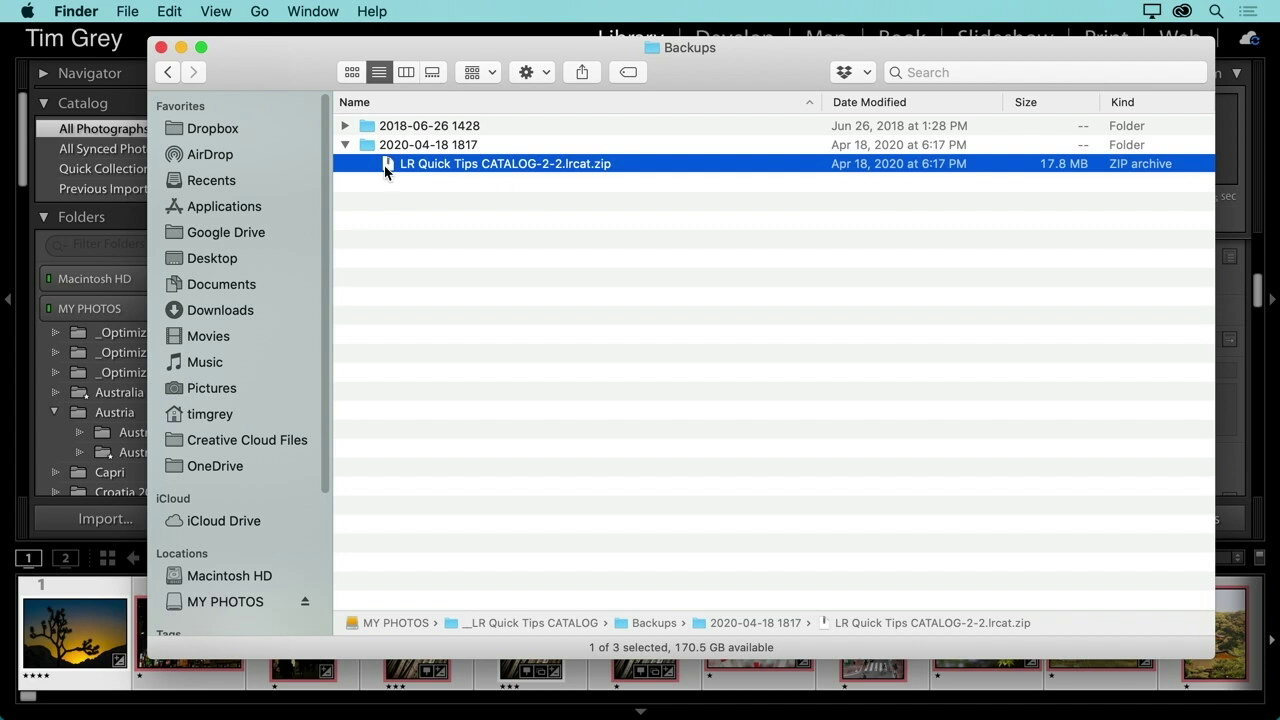
left_click(345, 145)
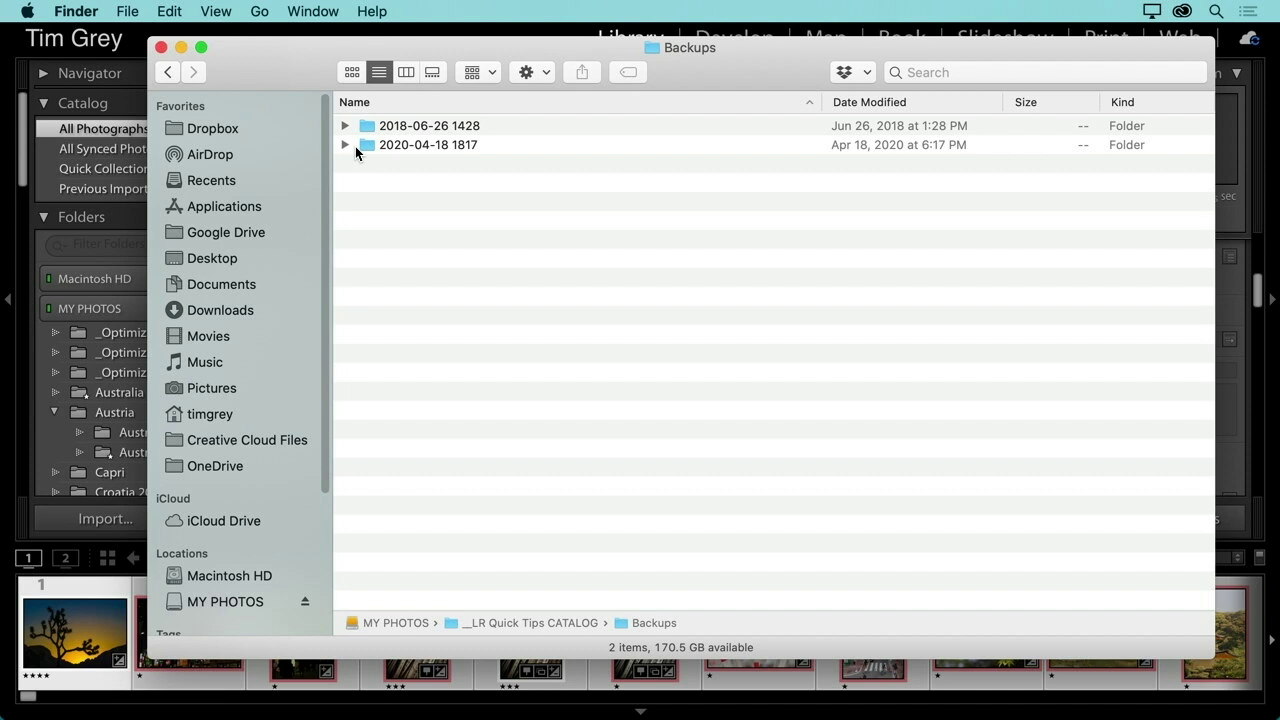
left_click(366, 124)
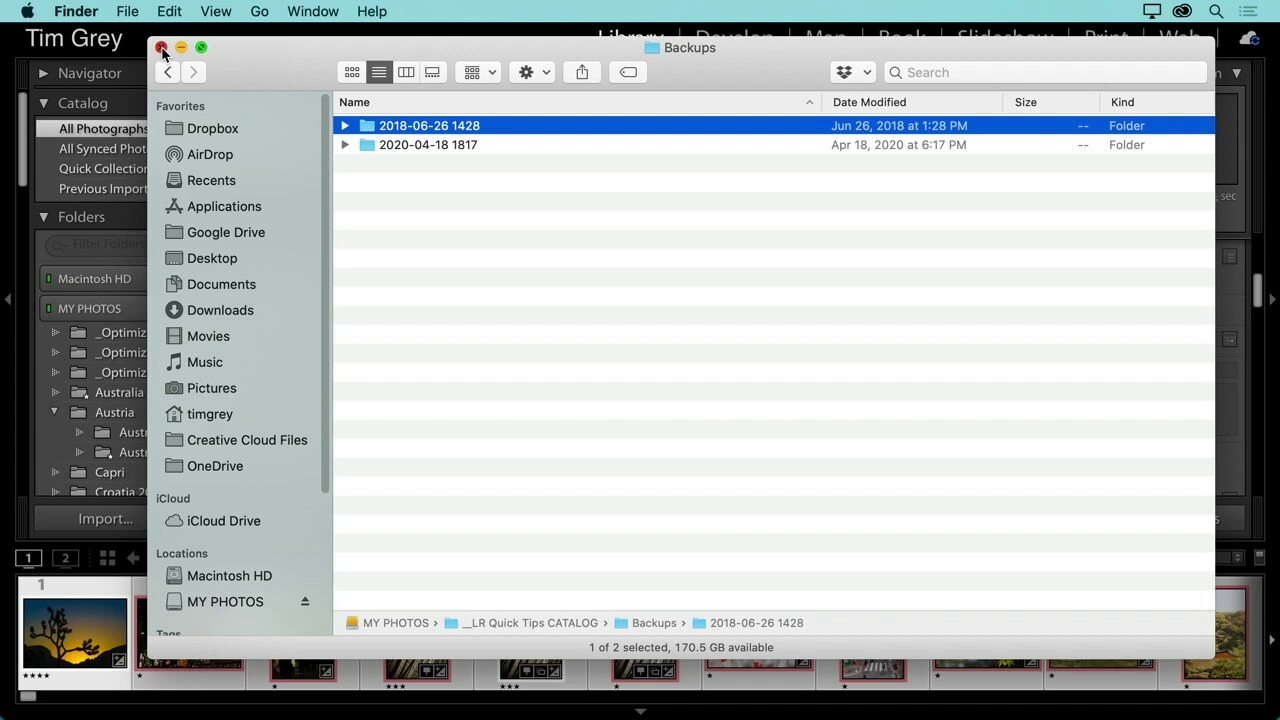
left_click(161, 48)
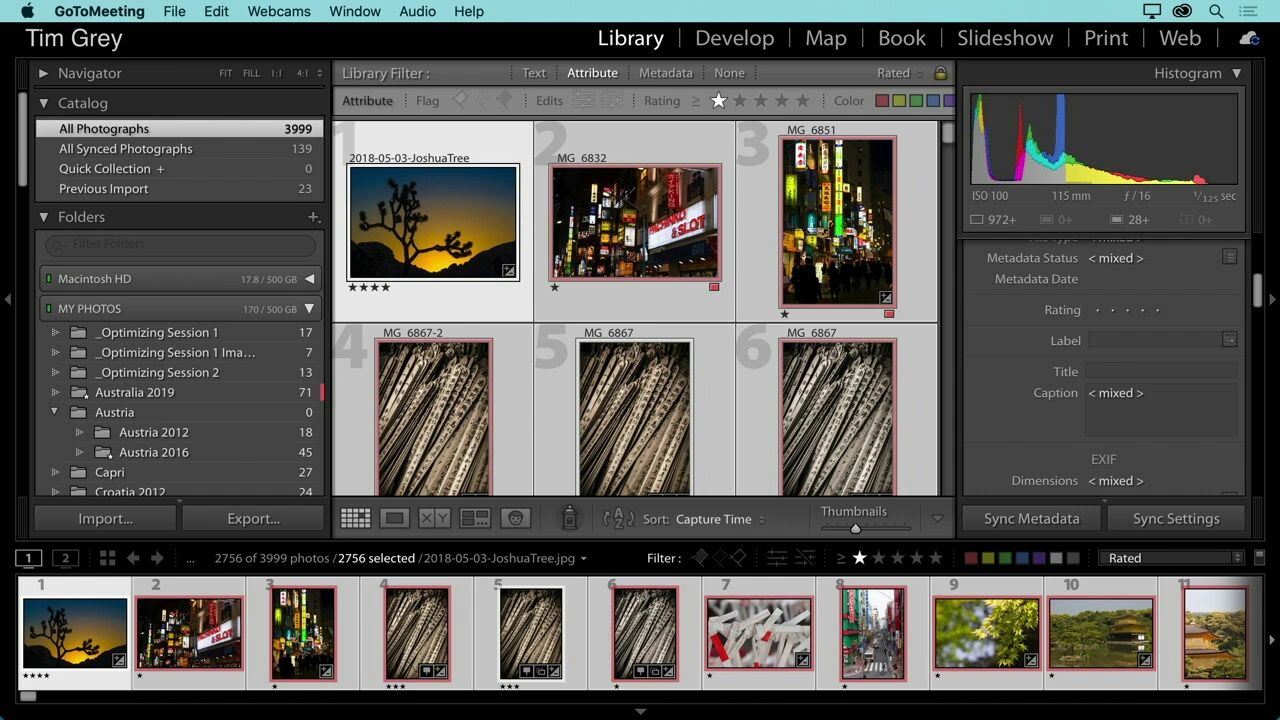
Show the photos stored in the _Optimizing Session 1 folder on the MY PHOTOS drive
left_click(190, 335)
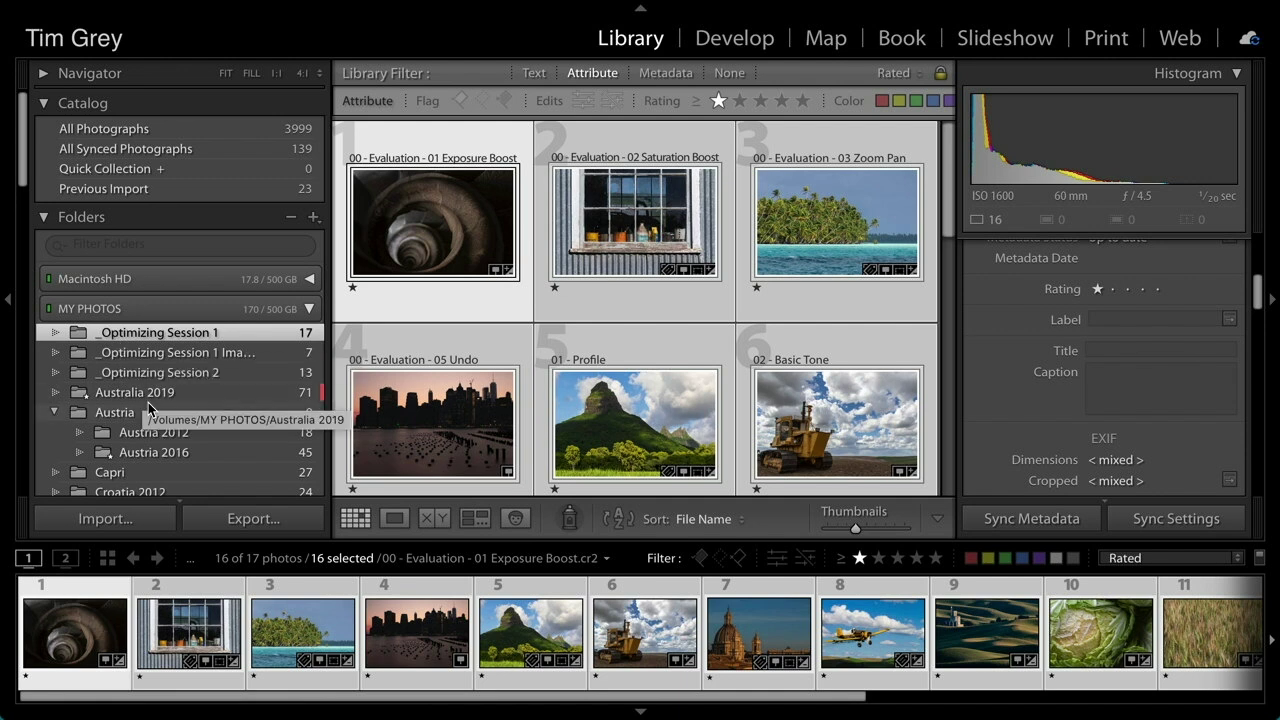
scroll(147, 404, "down", 3)
scroll(147, 410, "up", 1)
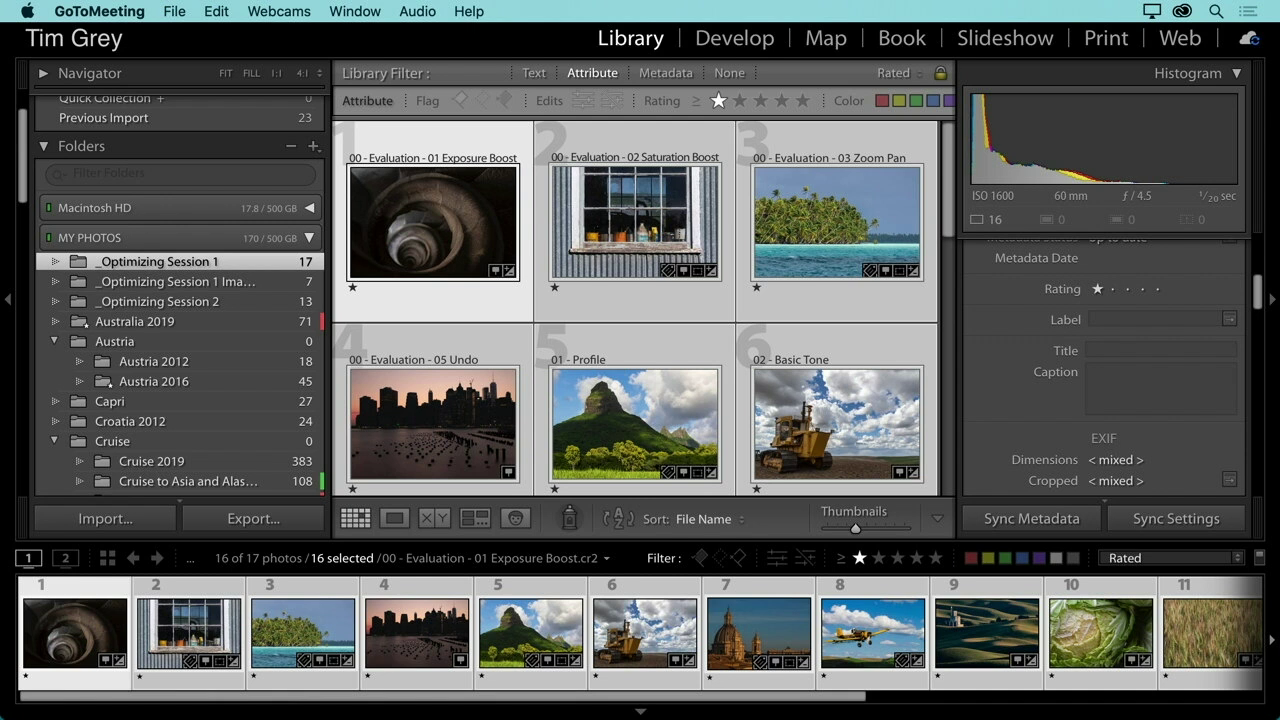
Review the metadata options in Catalog Settings, including automatic writing of changes into XMP, and close the dialog without changes
left_click(344, 311)
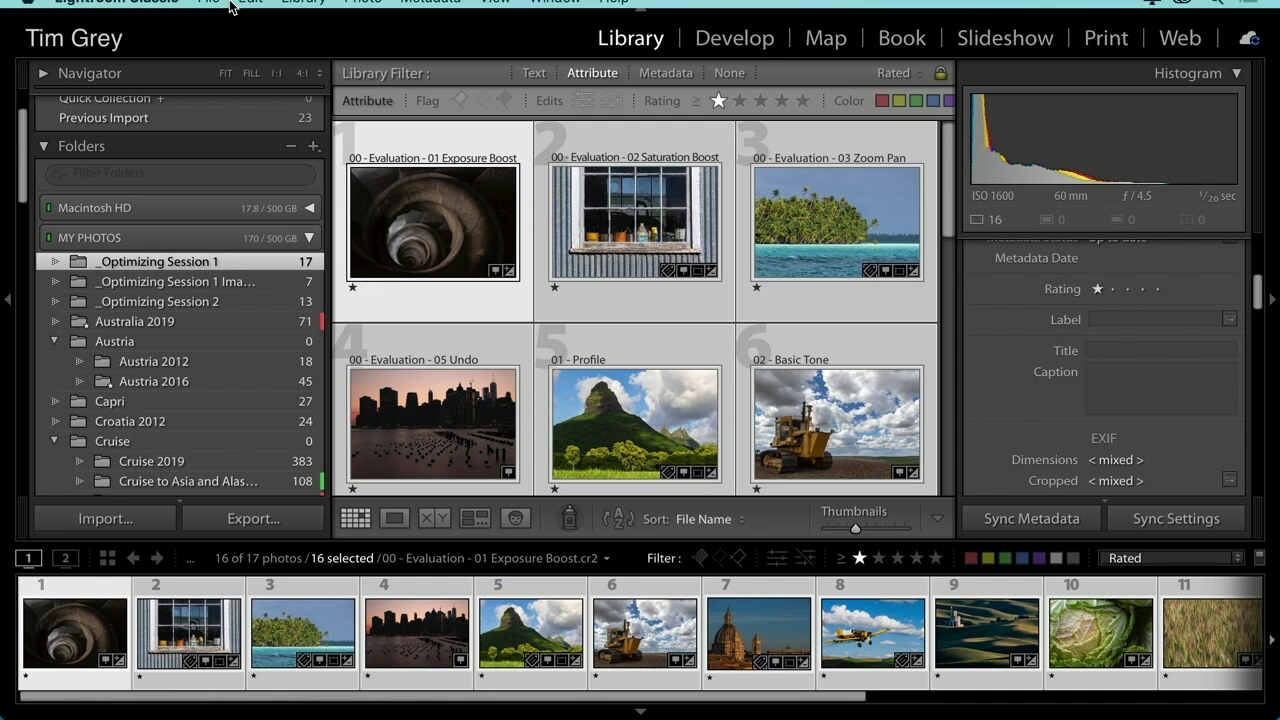
left_click(136, 10)
left_click(132, 86)
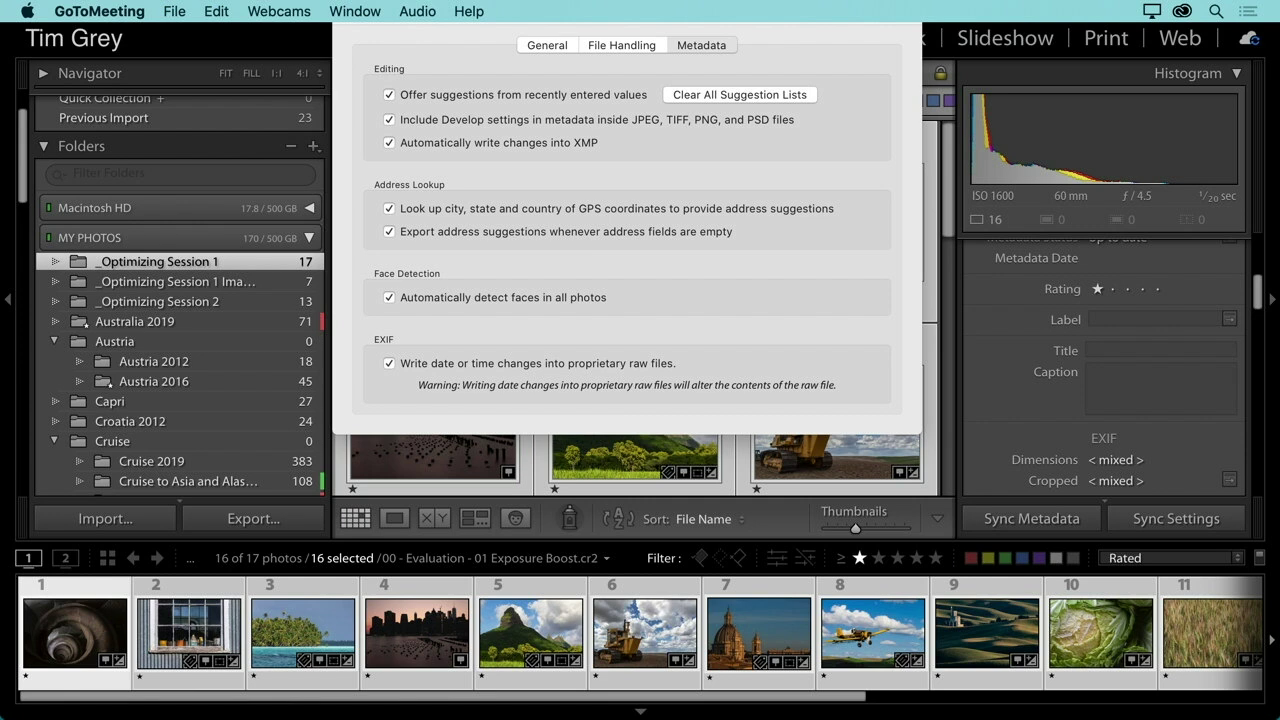
left_click(730, 203)
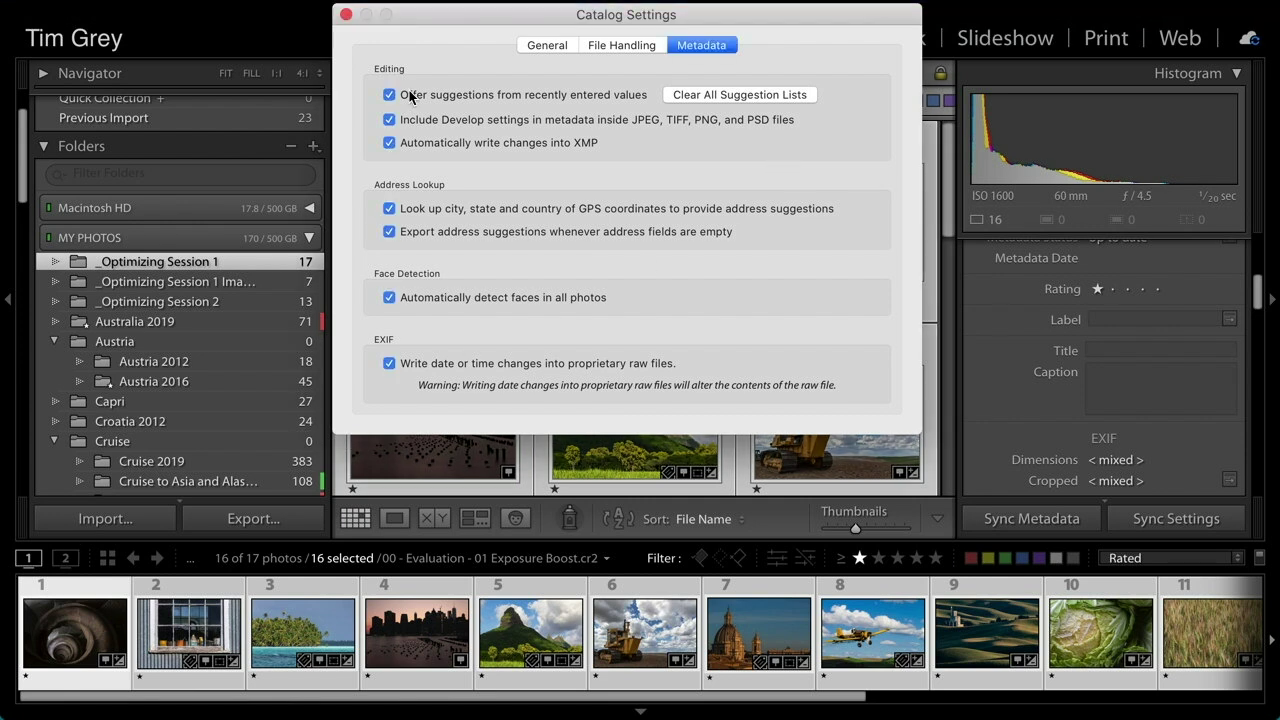
left_click(345, 15)
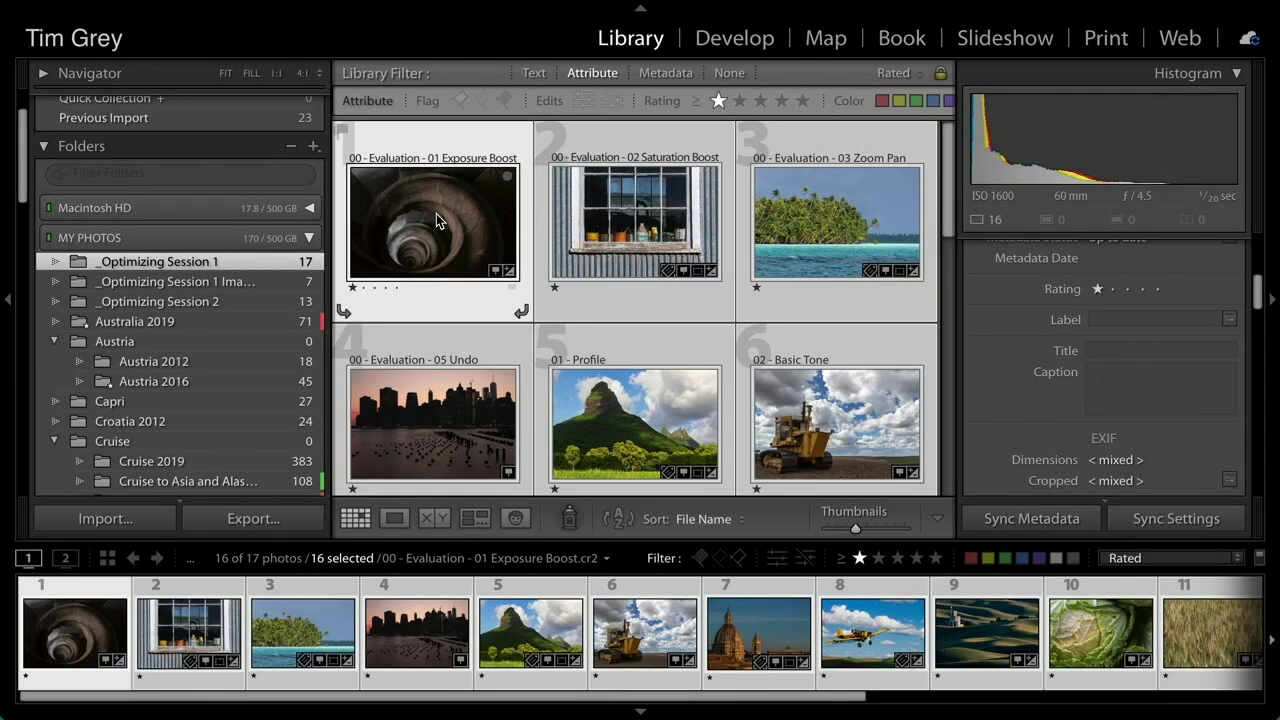
View the first photo in Loupe view, return to the grid, and toggle the Library filter bar off and back on
double_click(436, 213)
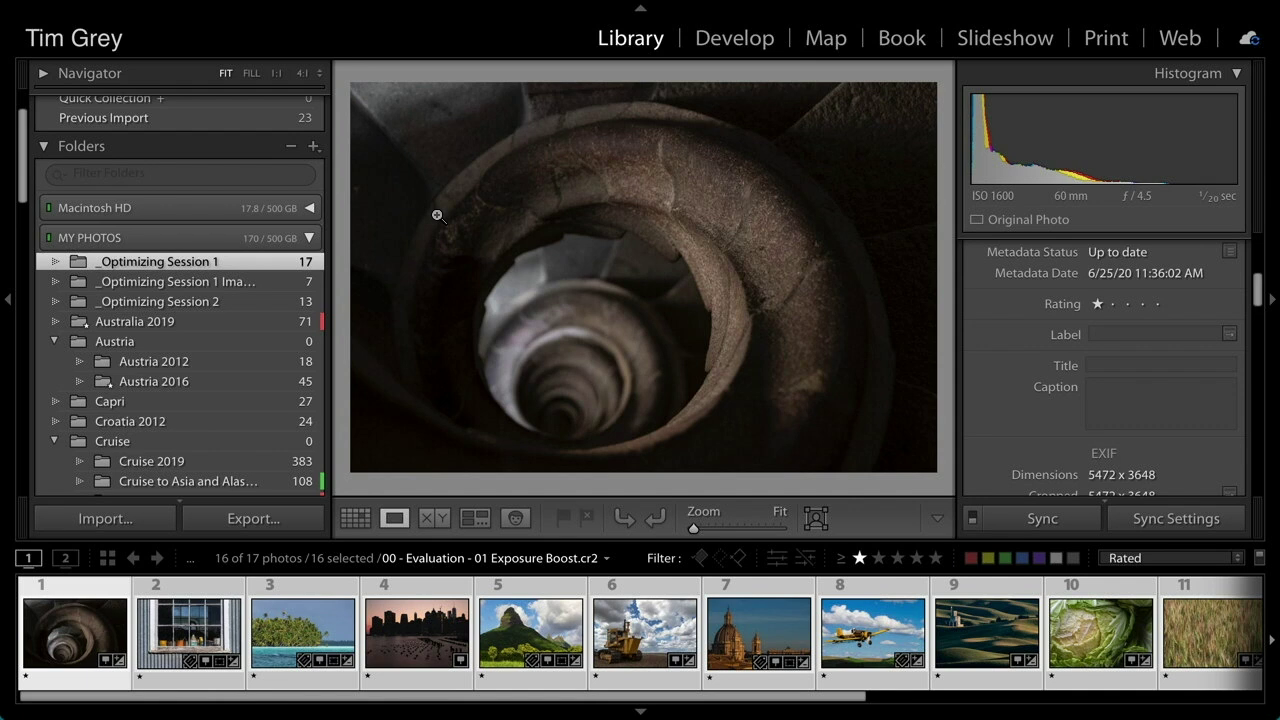
double_click(437, 215)
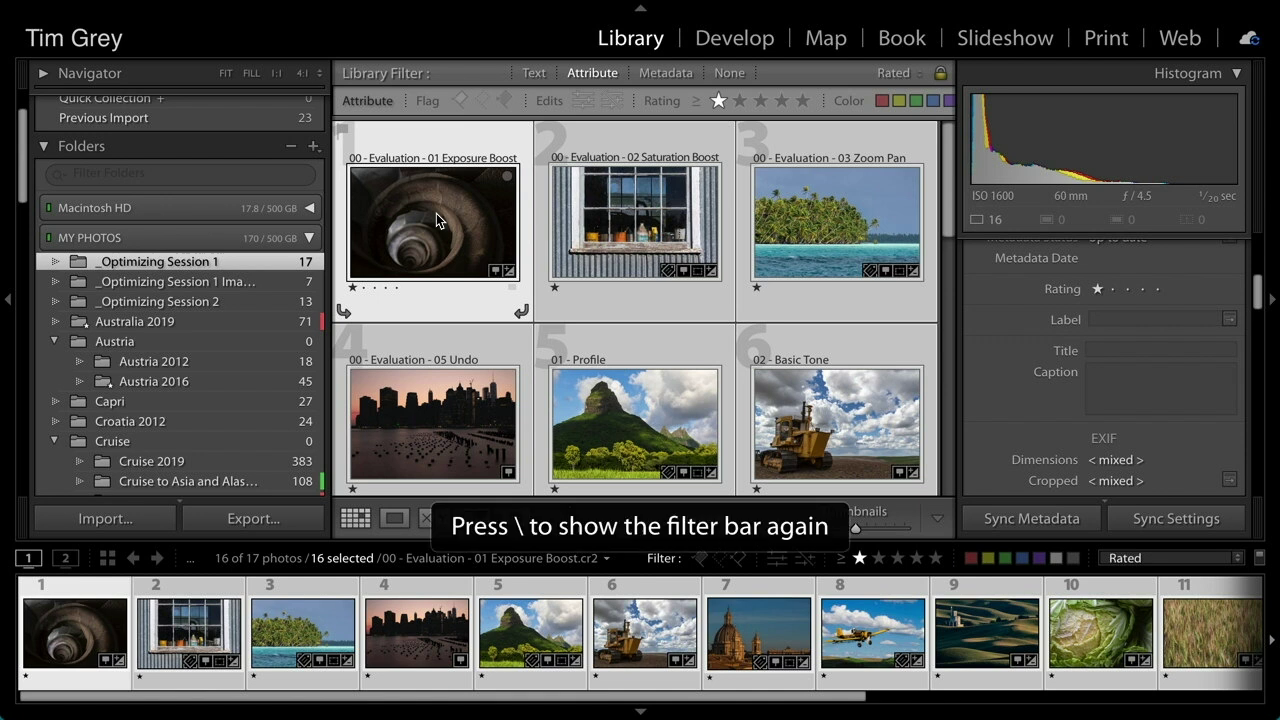
key("backslash")
key("backslash")
key("backslash")
key("backslash")
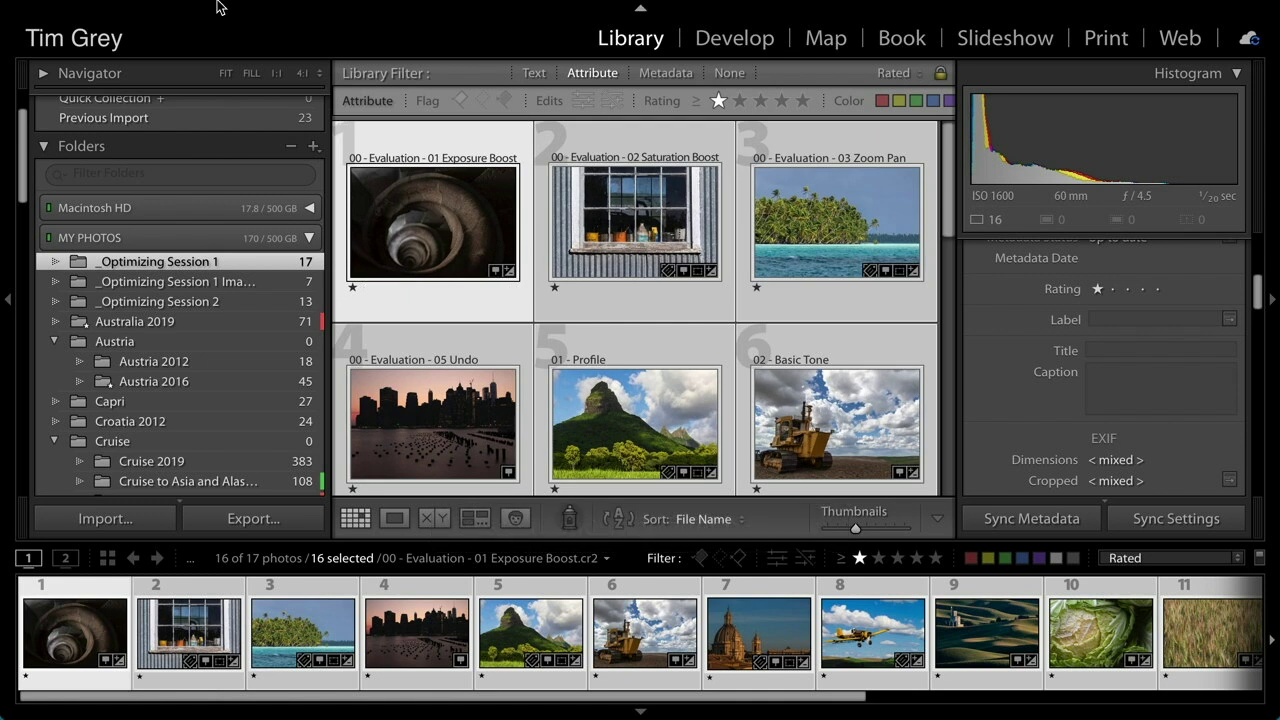
left_click(505, 12)
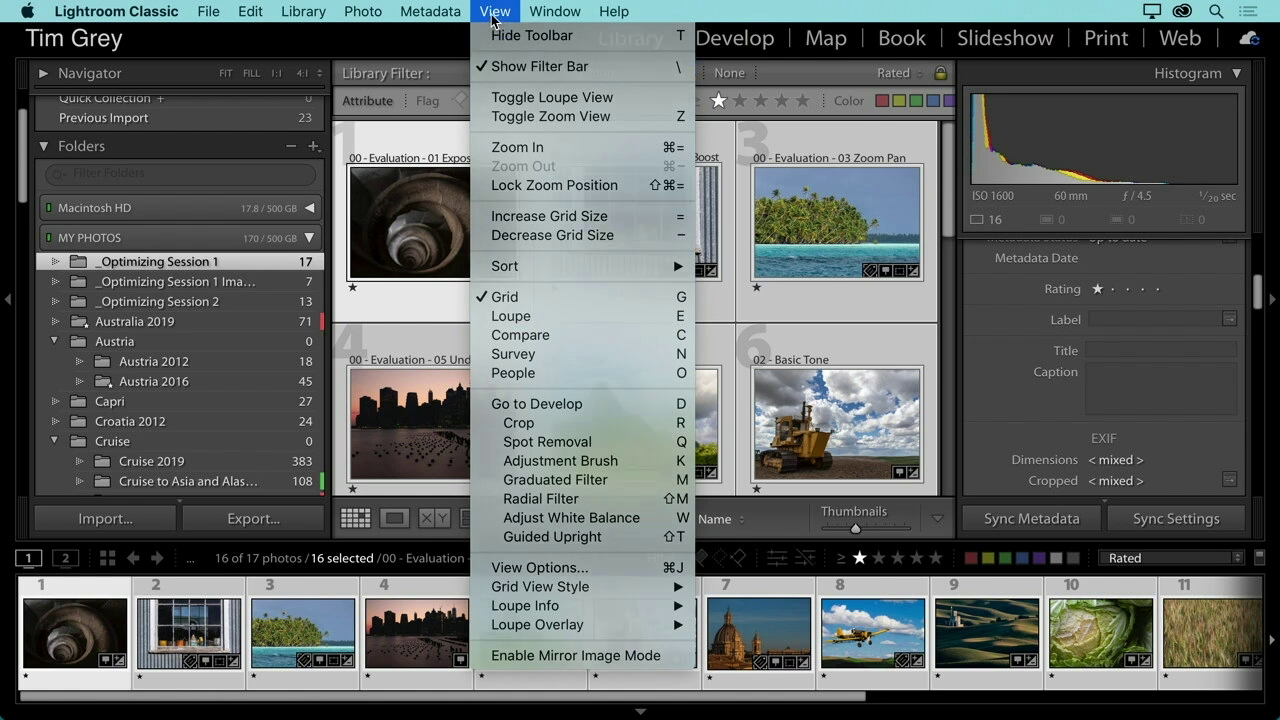
key("Escape")
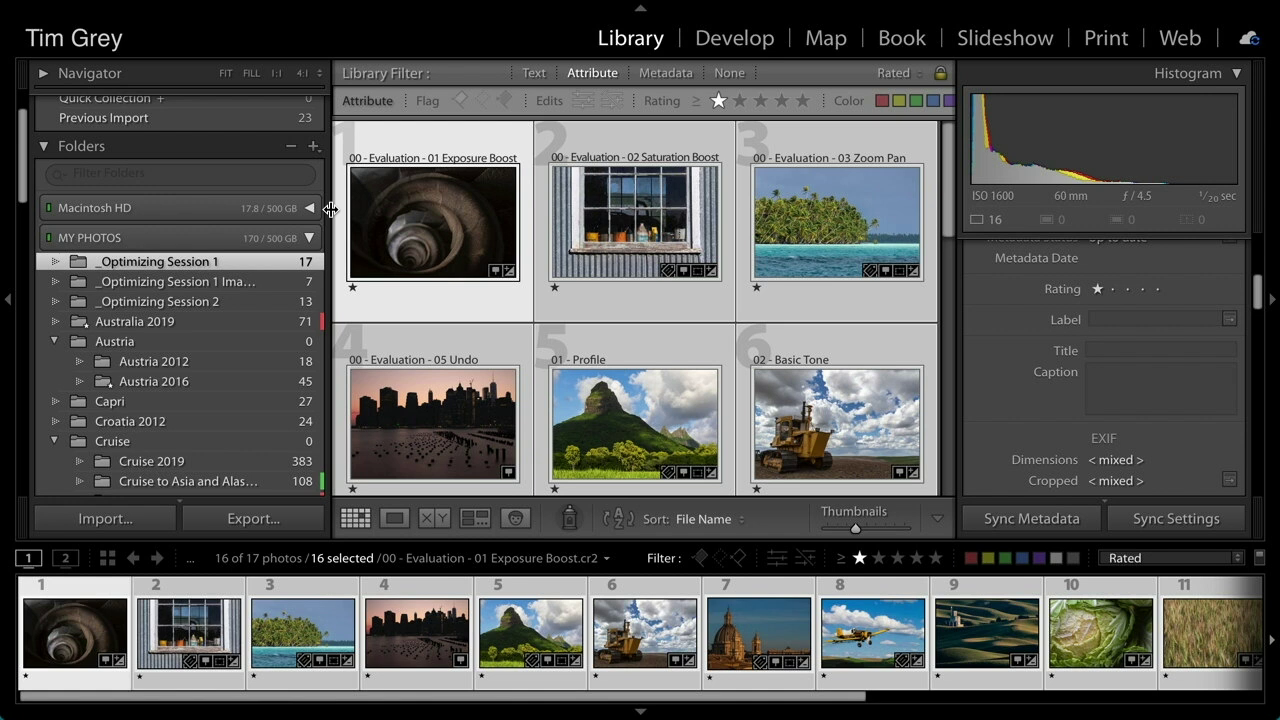
Switch the source to All Photographs and turn off the star rating filter
scroll(206, 173, "up", 3)
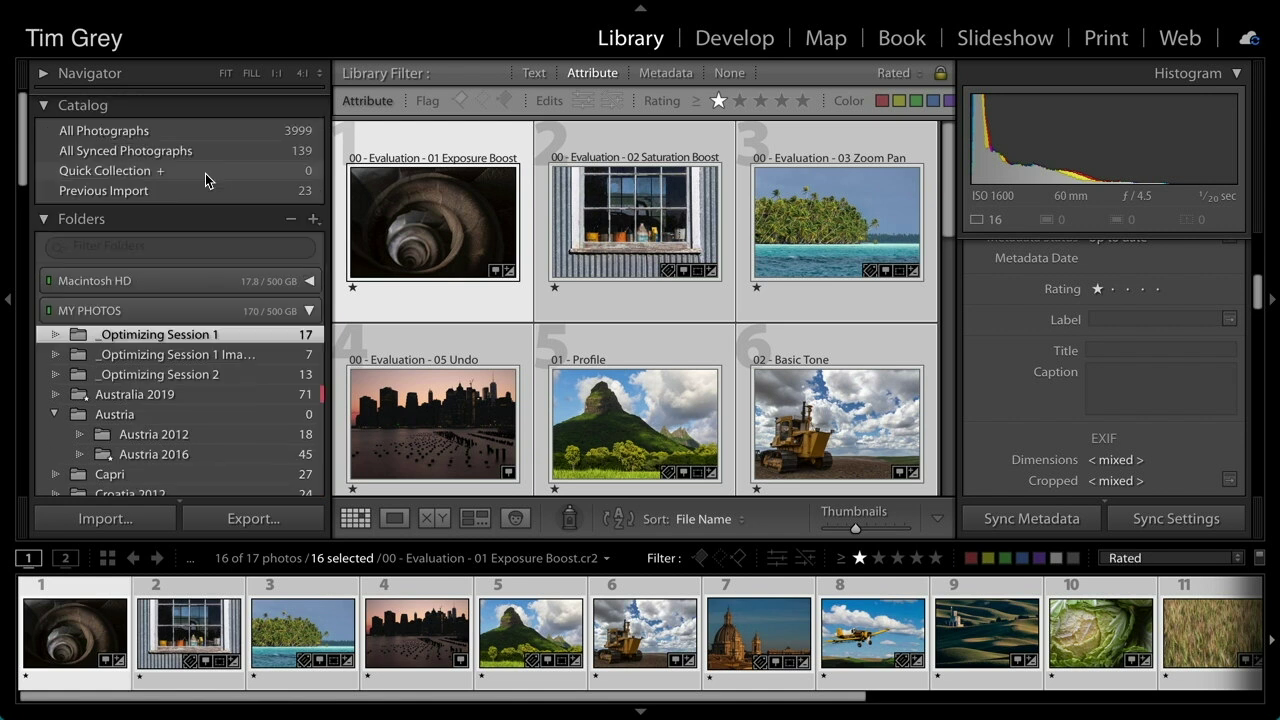
left_click(108, 131)
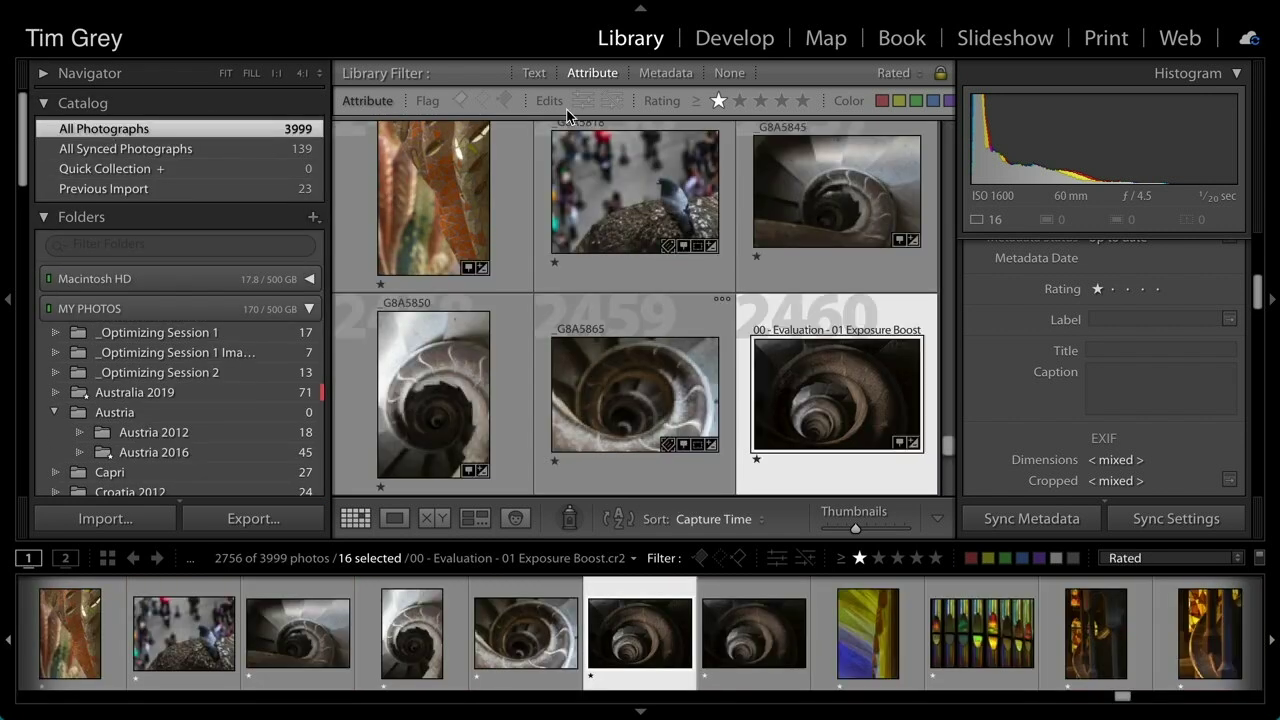
key("super+l")
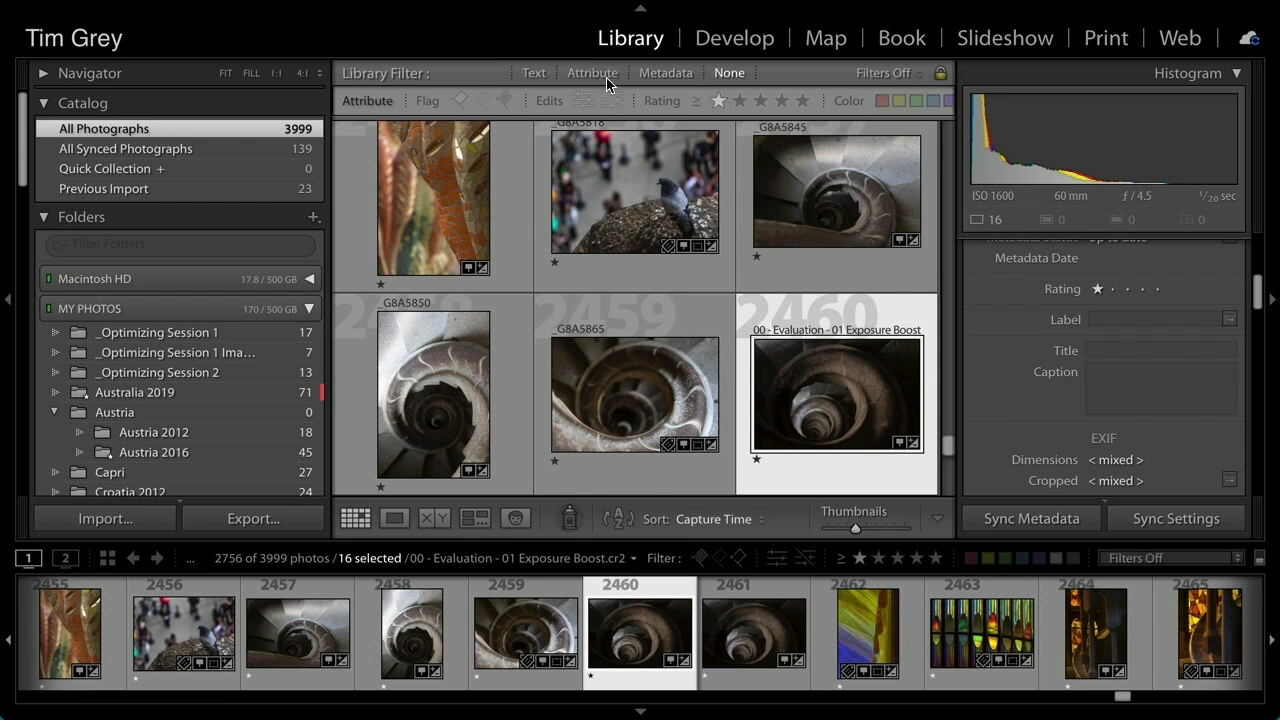
Filter the library by metadata to show photos dated 2015, and expand that year into its months
left_click(665, 77)
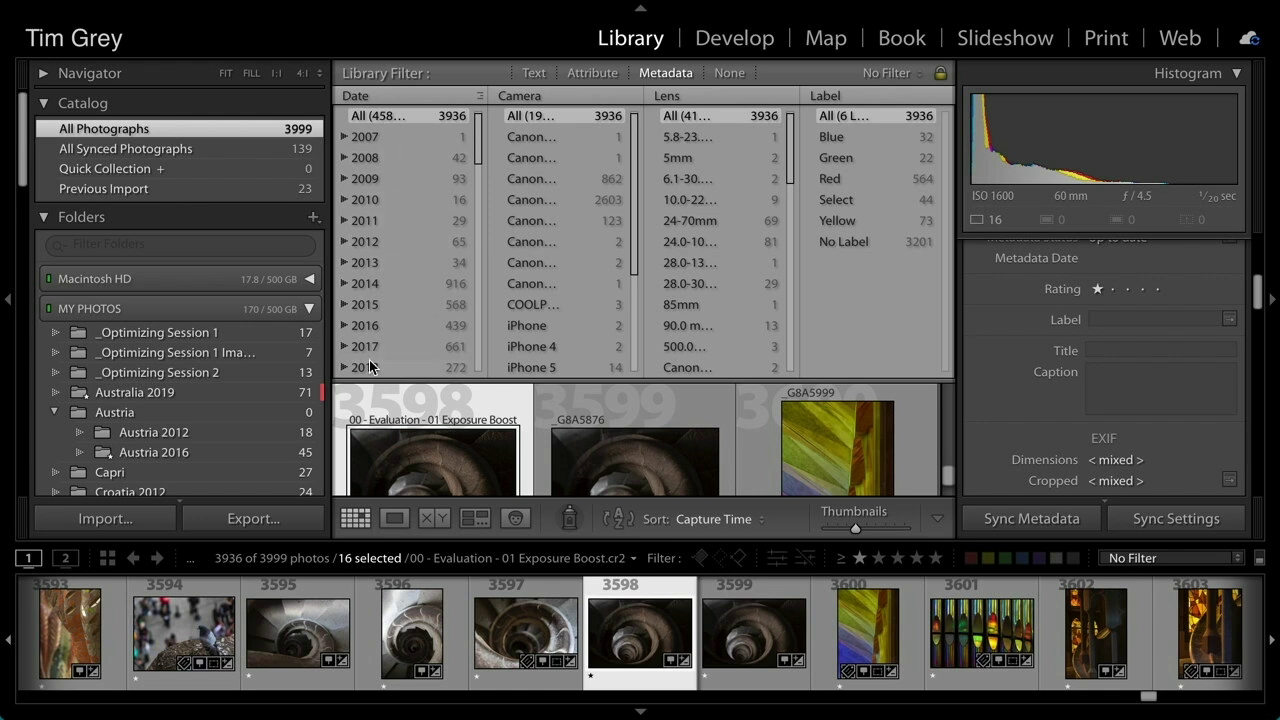
left_click(370, 310)
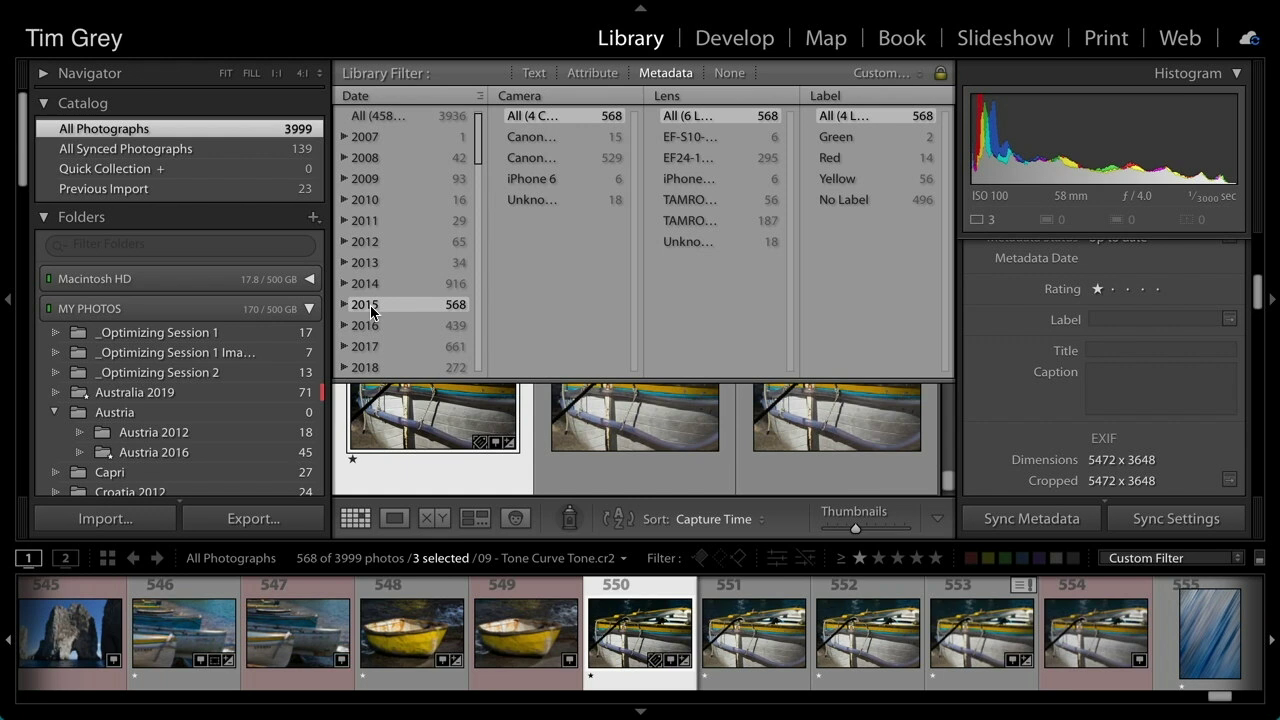
left_click(344, 304)
scroll(386, 292, "down", 5)
scroll(387, 297, "down", 2)
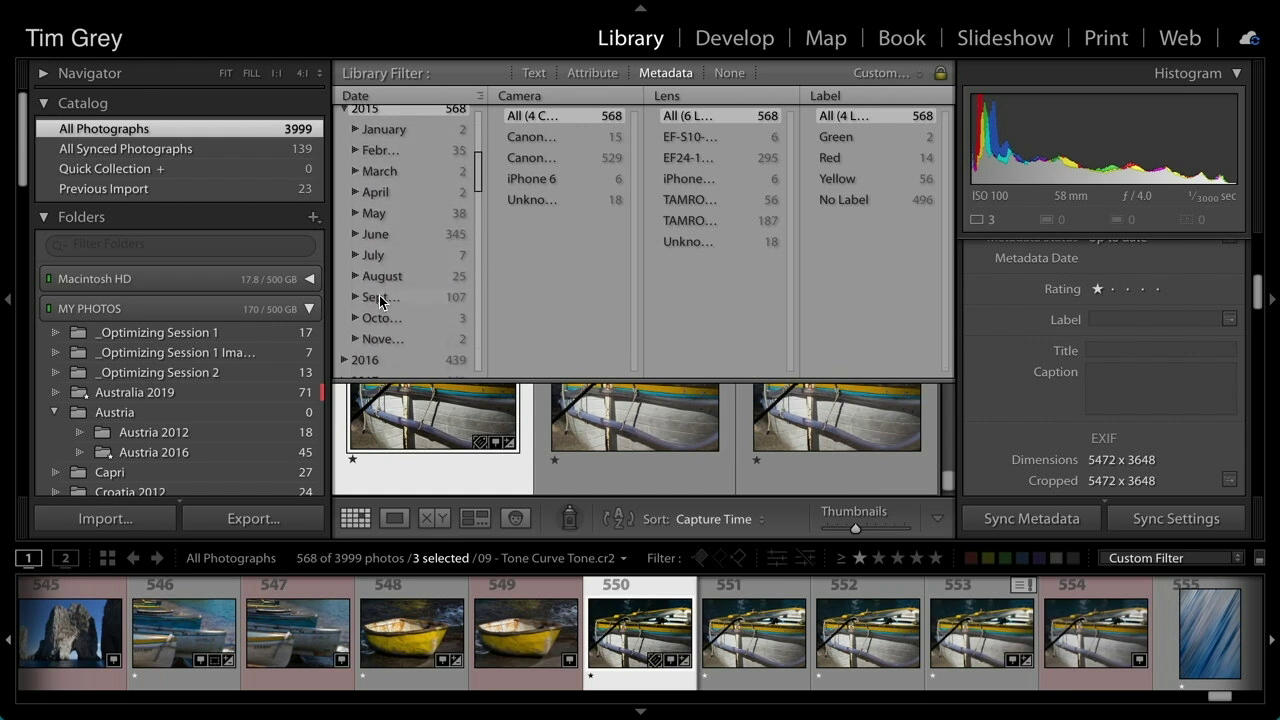
Narrow the date filter to September 2015 and expand the month to show only photos from Friday the 18th
left_click(380, 298)
left_click(355, 297)
scroll(412, 290, "down", 6)
scroll(411, 295, "down", 2)
left_click(395, 292)
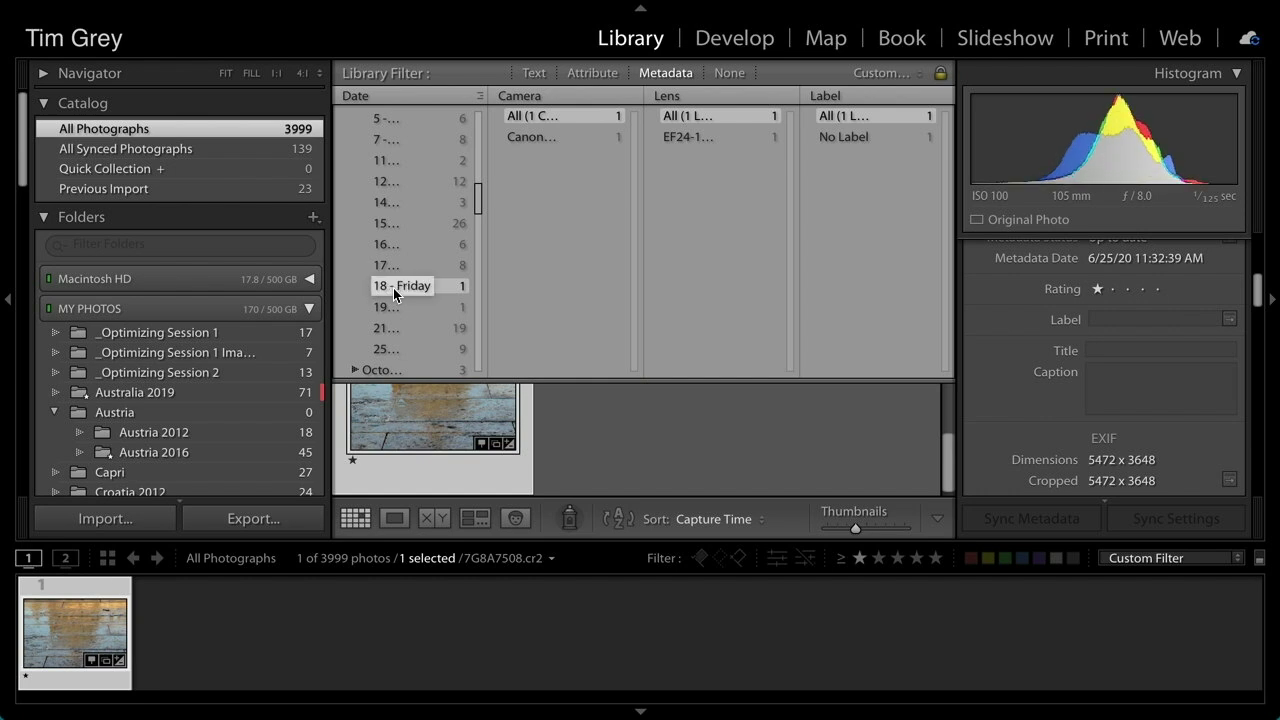
Change the date filter to the range of September 2015 days from the 7th through the 14th
scroll(393, 288, "up", 4)
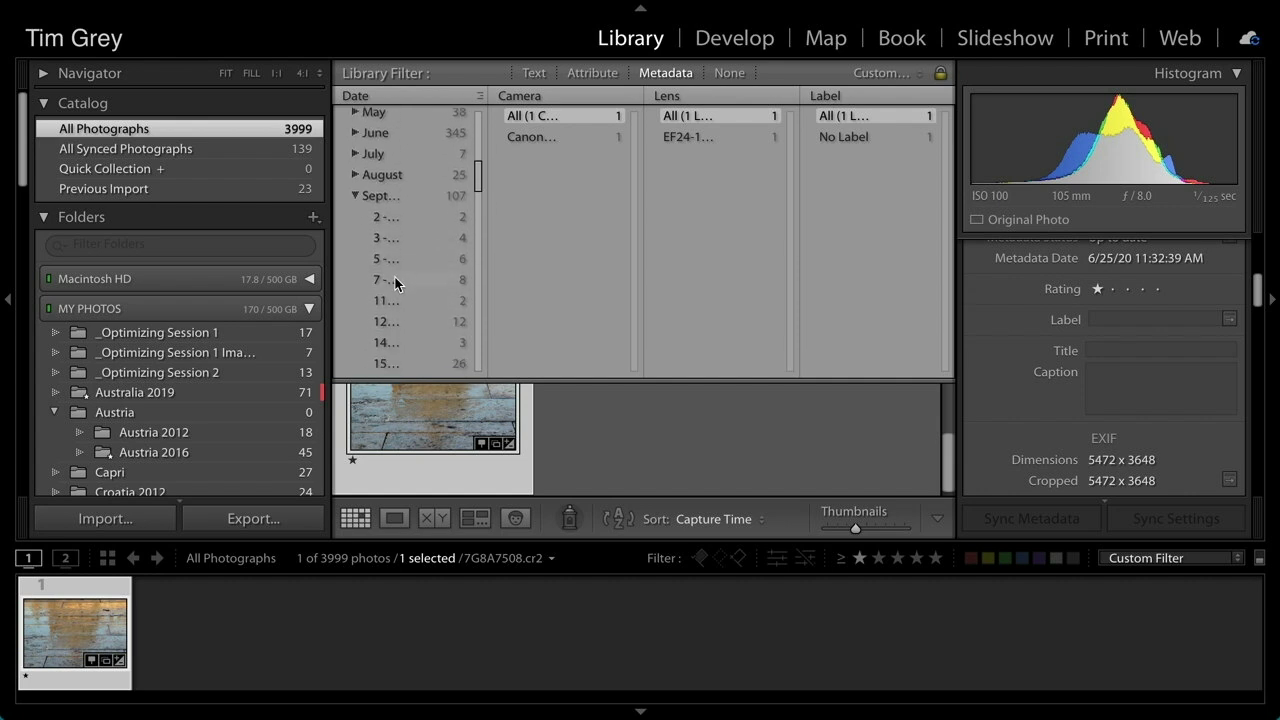
left_click(395, 280)
left_click(398, 344, "shift")
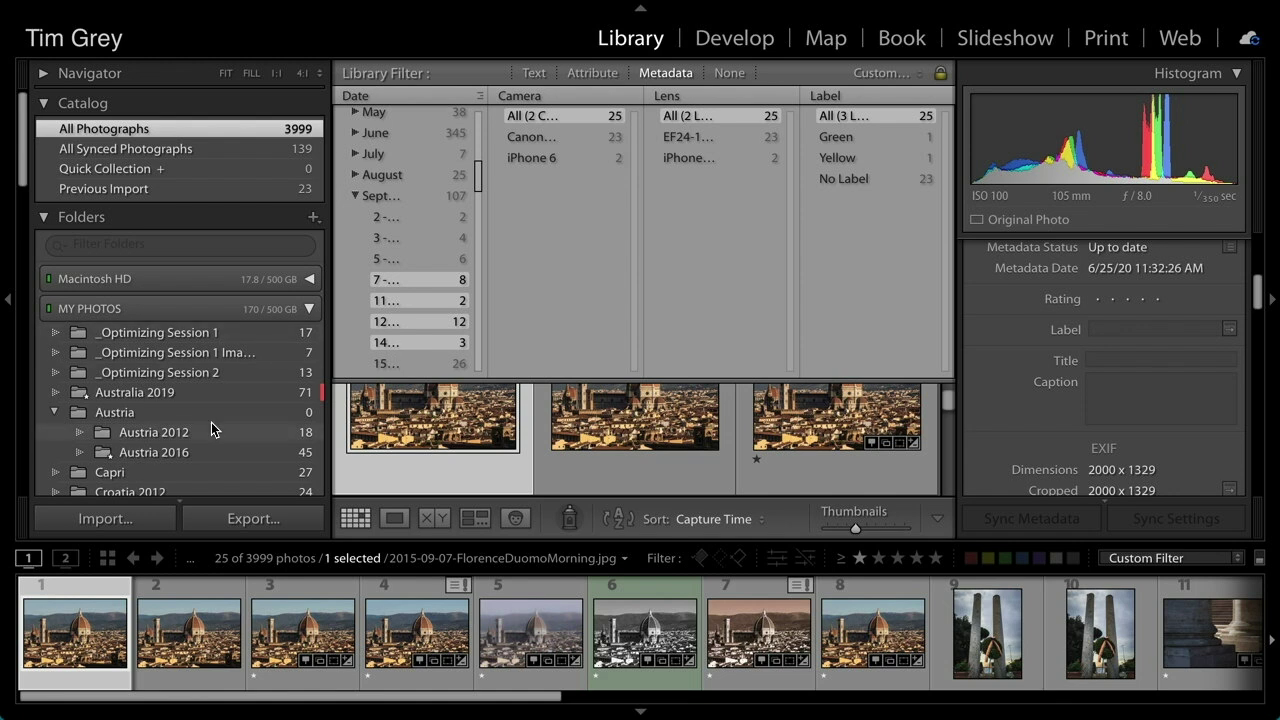
Look through the folders on the MY PHOTOS drive and the list of collections
scroll(211, 425, "down", 5)
scroll(211, 428, "down", 10)
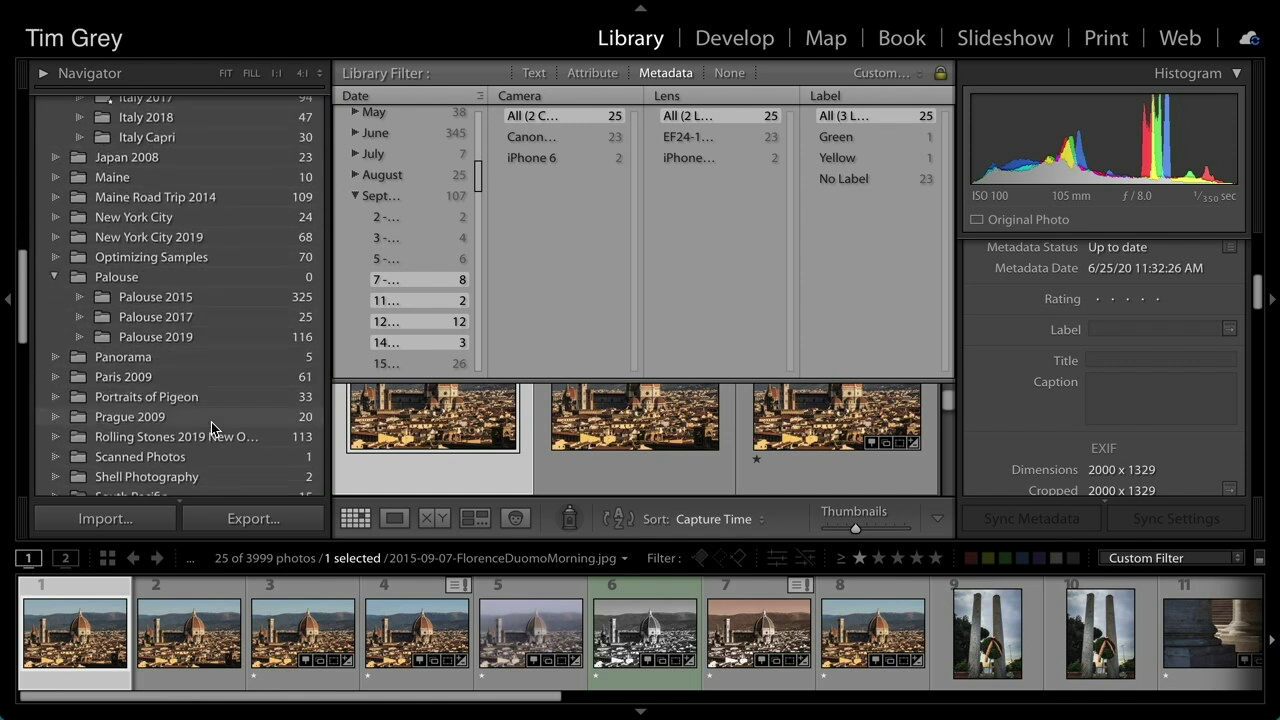
scroll(211, 429, "down", 5)
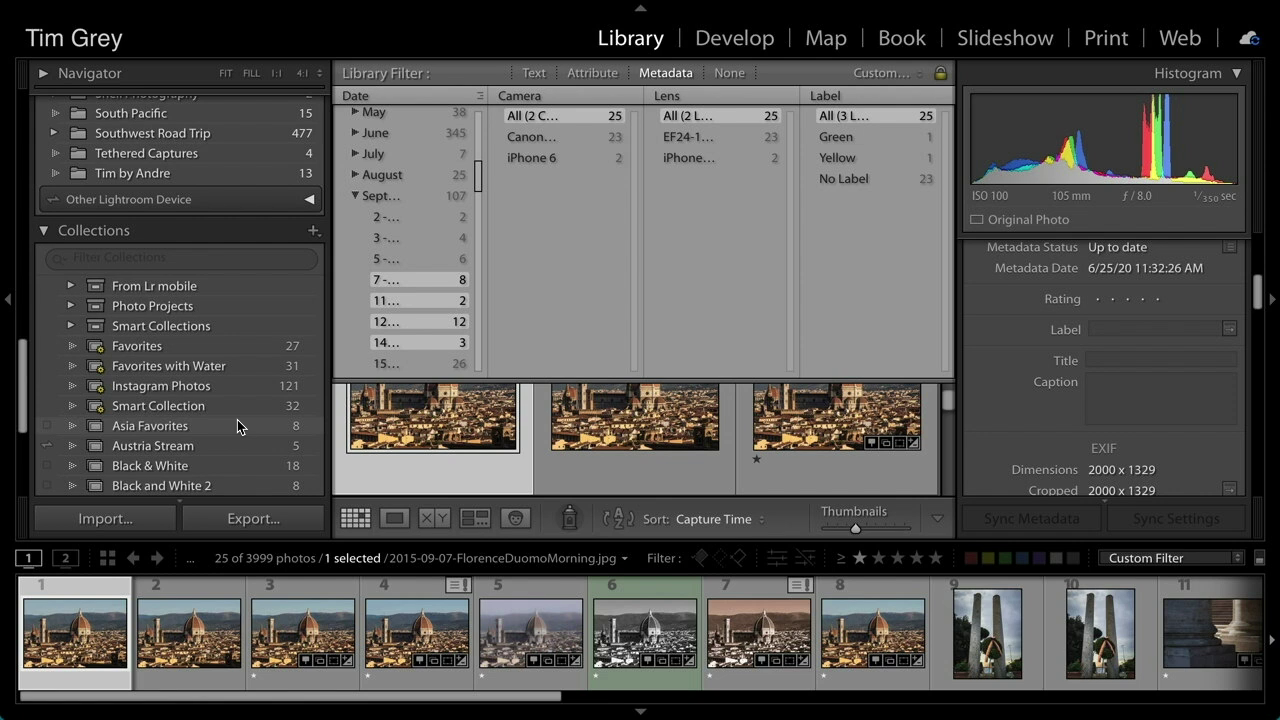
scroll(237, 420, "down", 3)
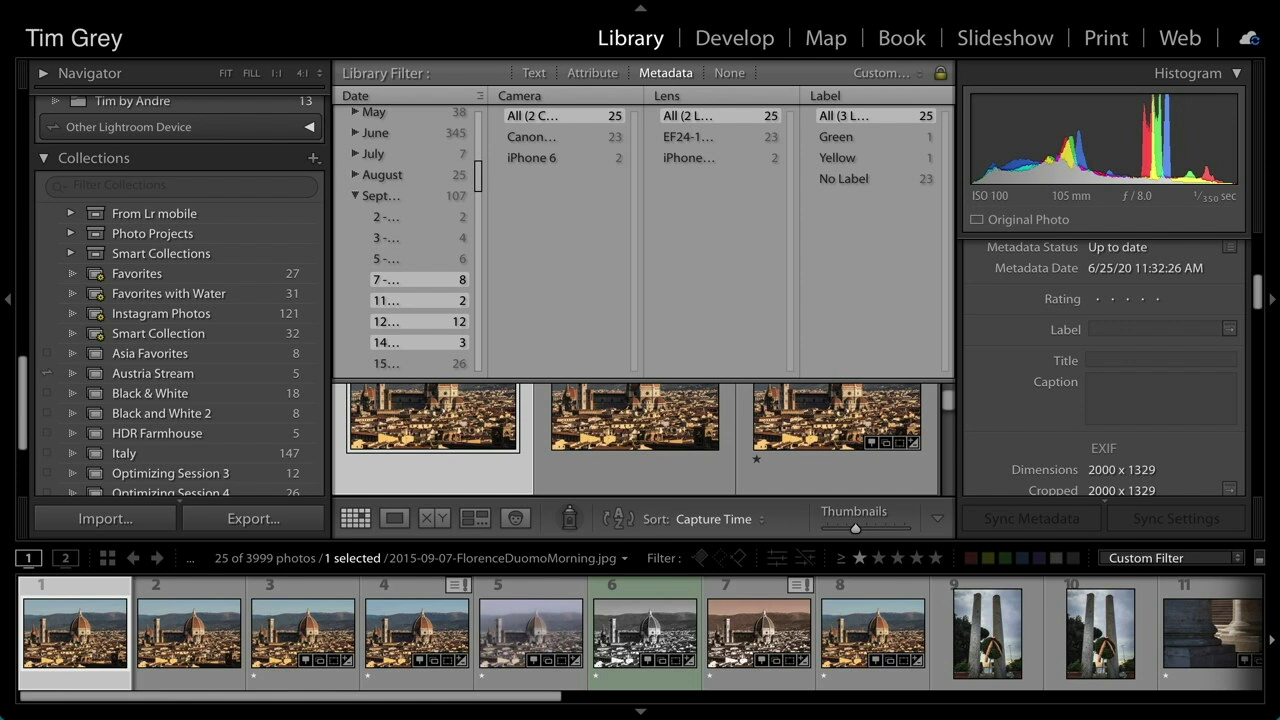
scroll(236, 366, "up", 10)
scroll(233, 366, "up", 12)
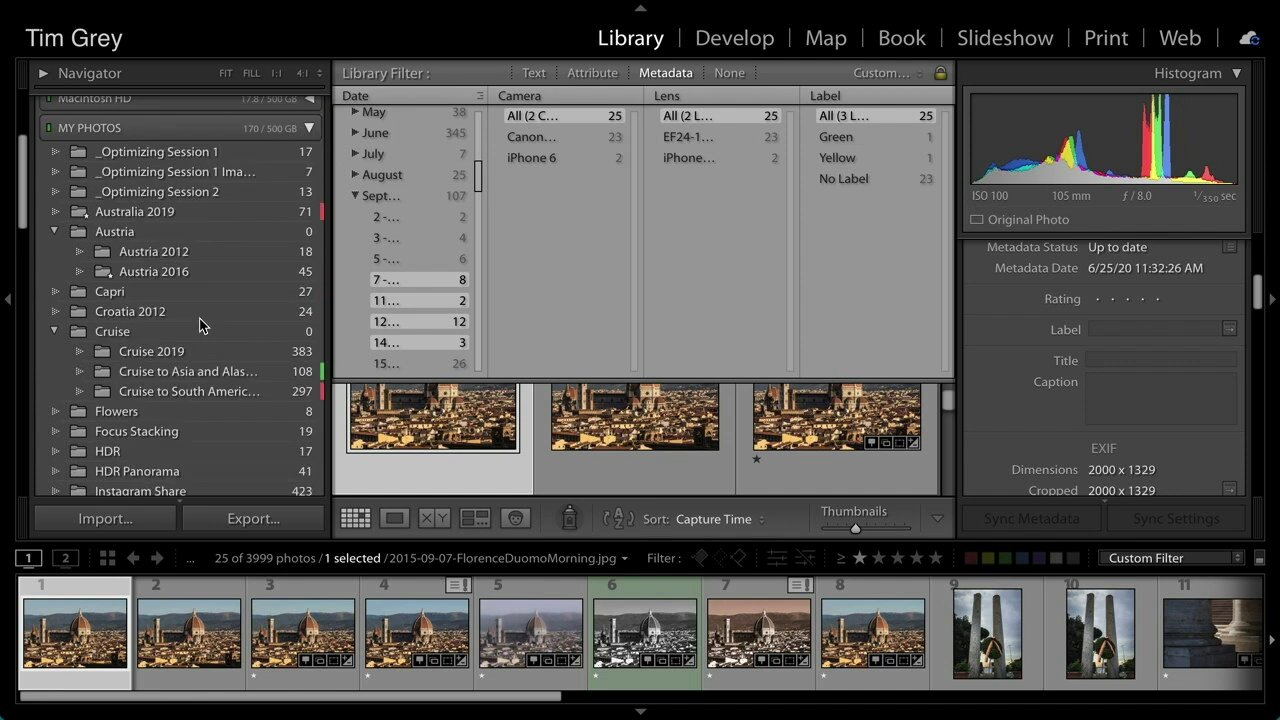
scroll(200, 323, "up", 3)
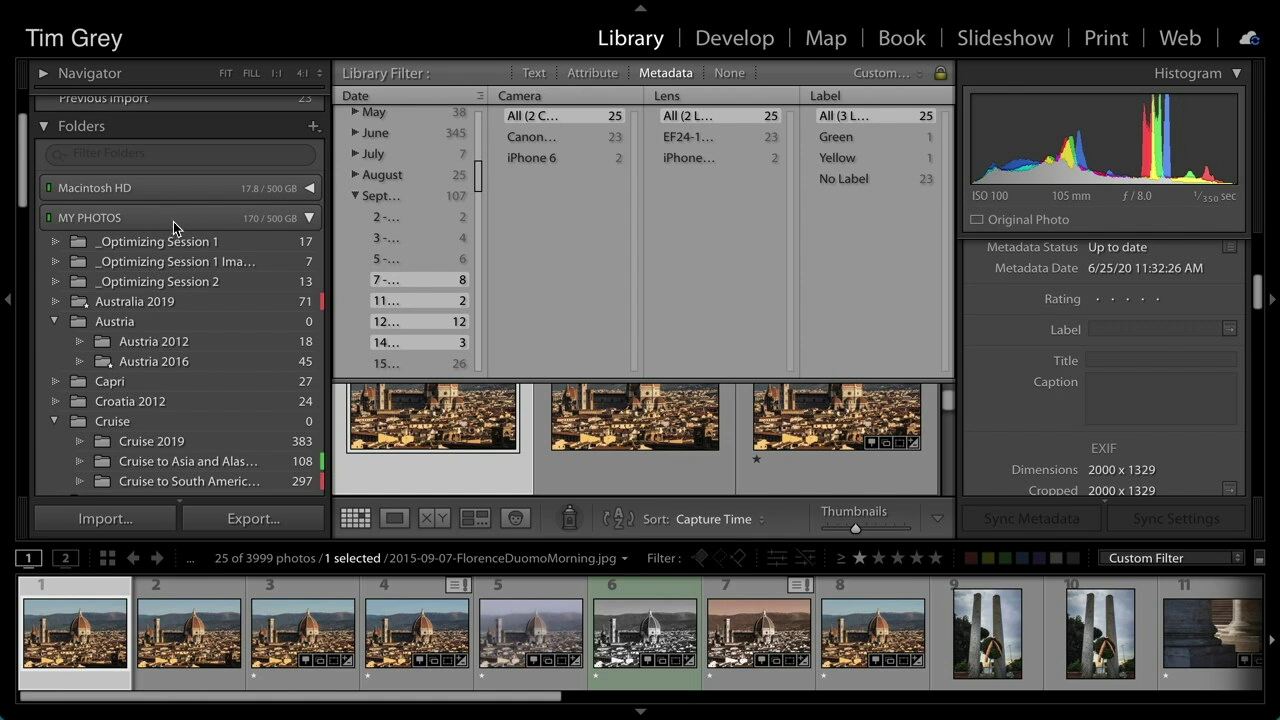
Show the Capri folder's photos with the library filter off, and select the matching Capri folder on the MY PHOTOS drive in Finder
left_click(118, 386)
left_click(740, 75)
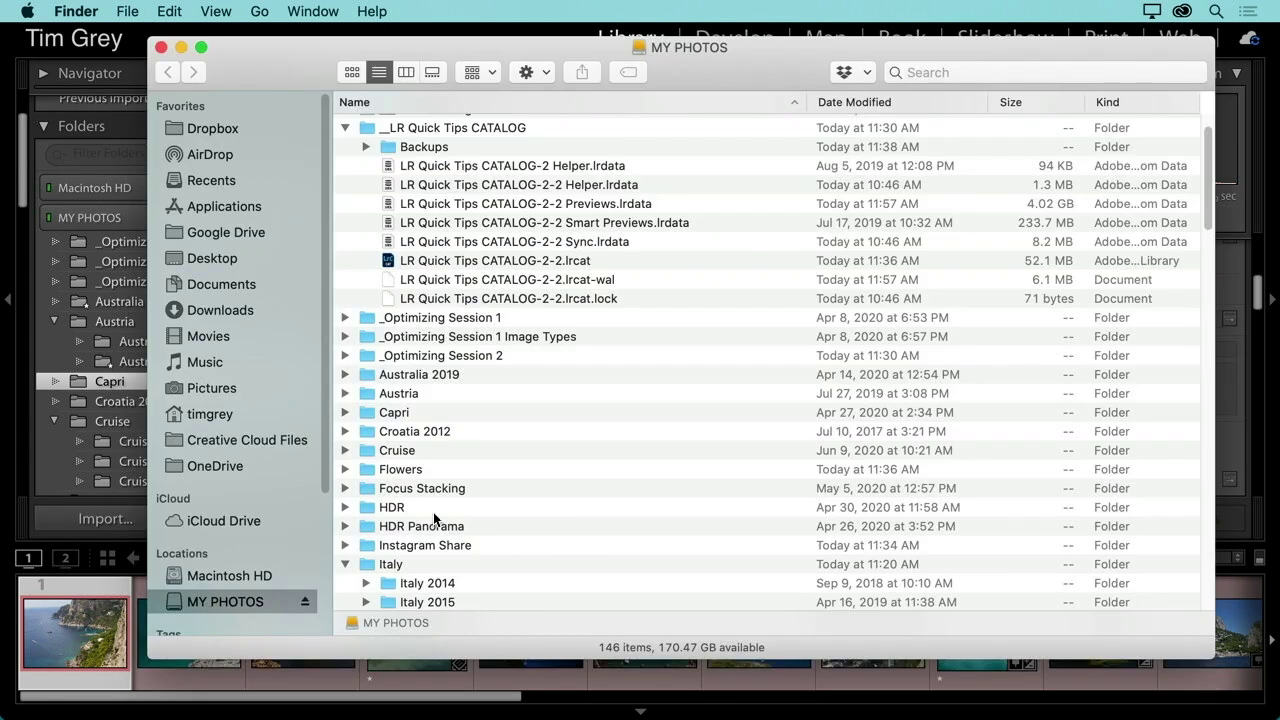
left_click(399, 412)
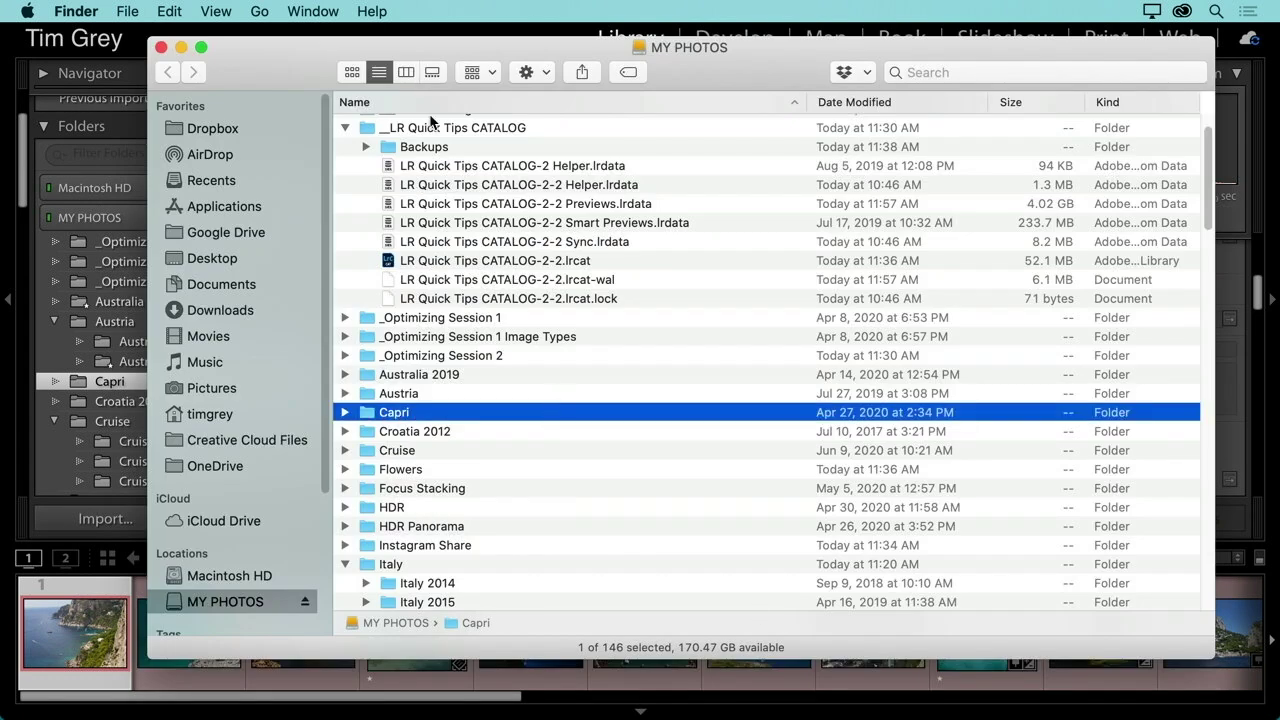
left_click_drag(170, 38, 328, 50)
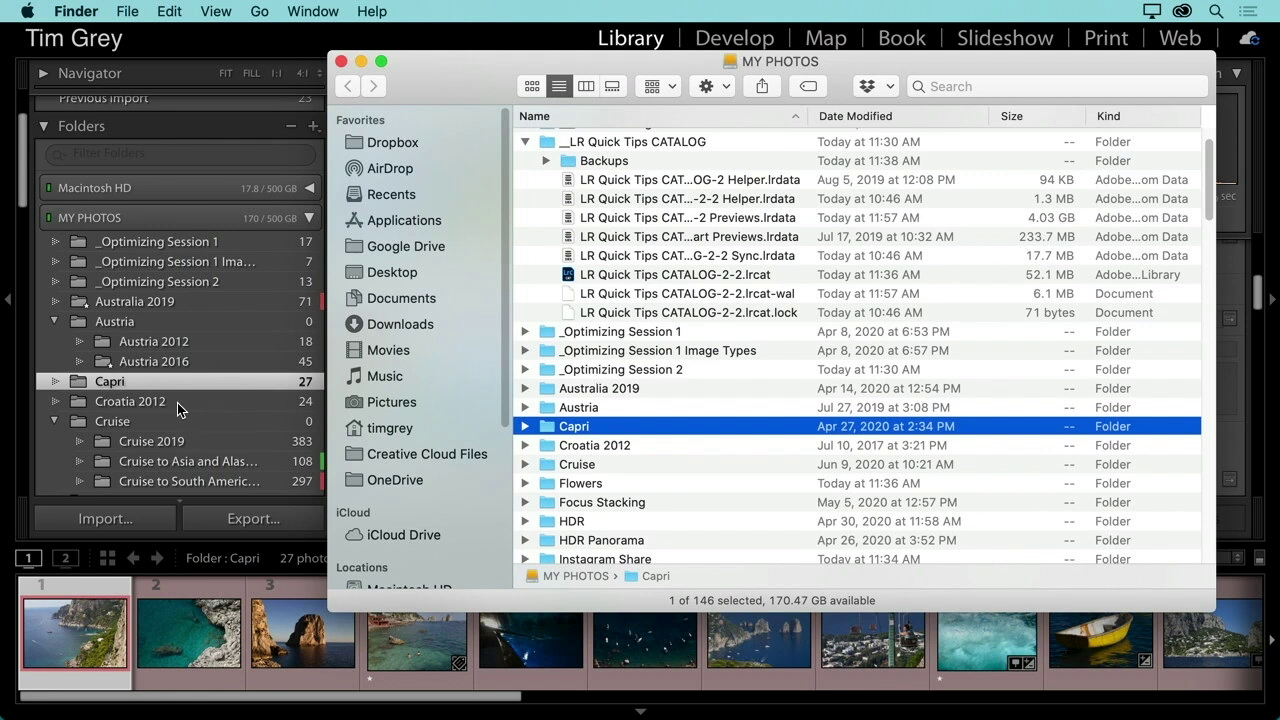
Switch to Lightroom Classic and rename the Capri folder as Capri 2017
left_click(150, 388)
right_click(150, 388)
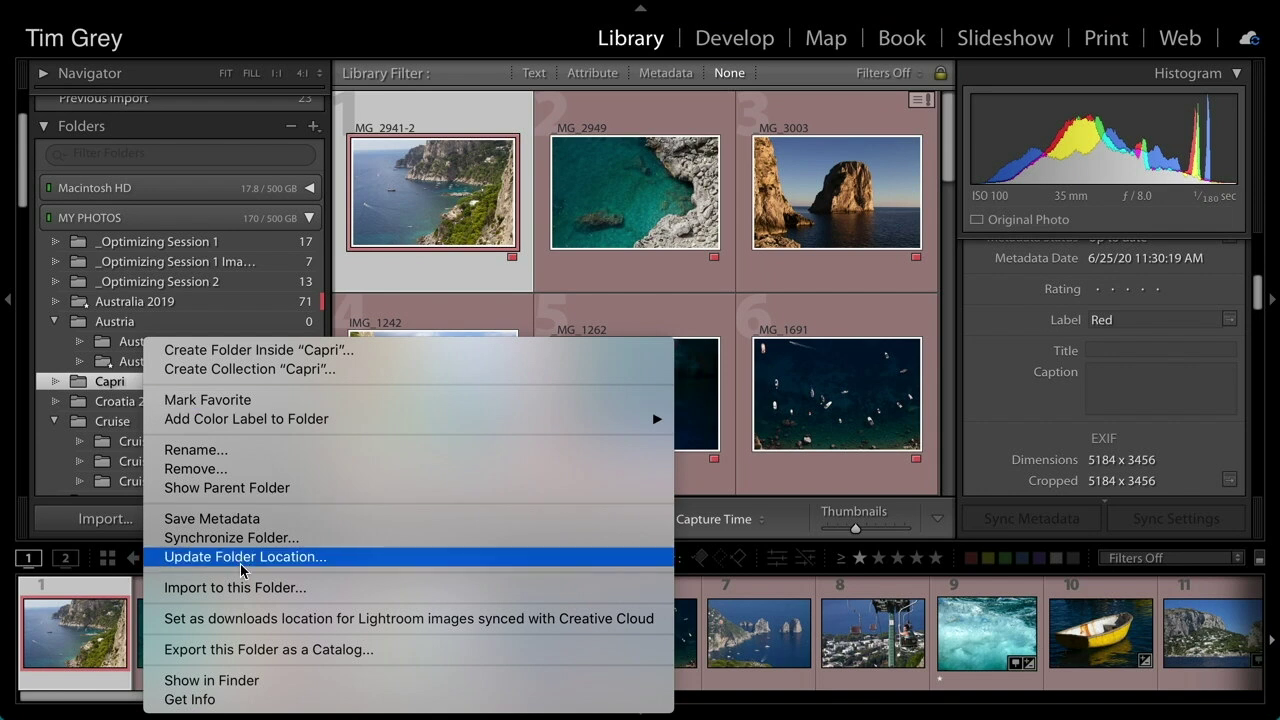
left_click(240, 451)
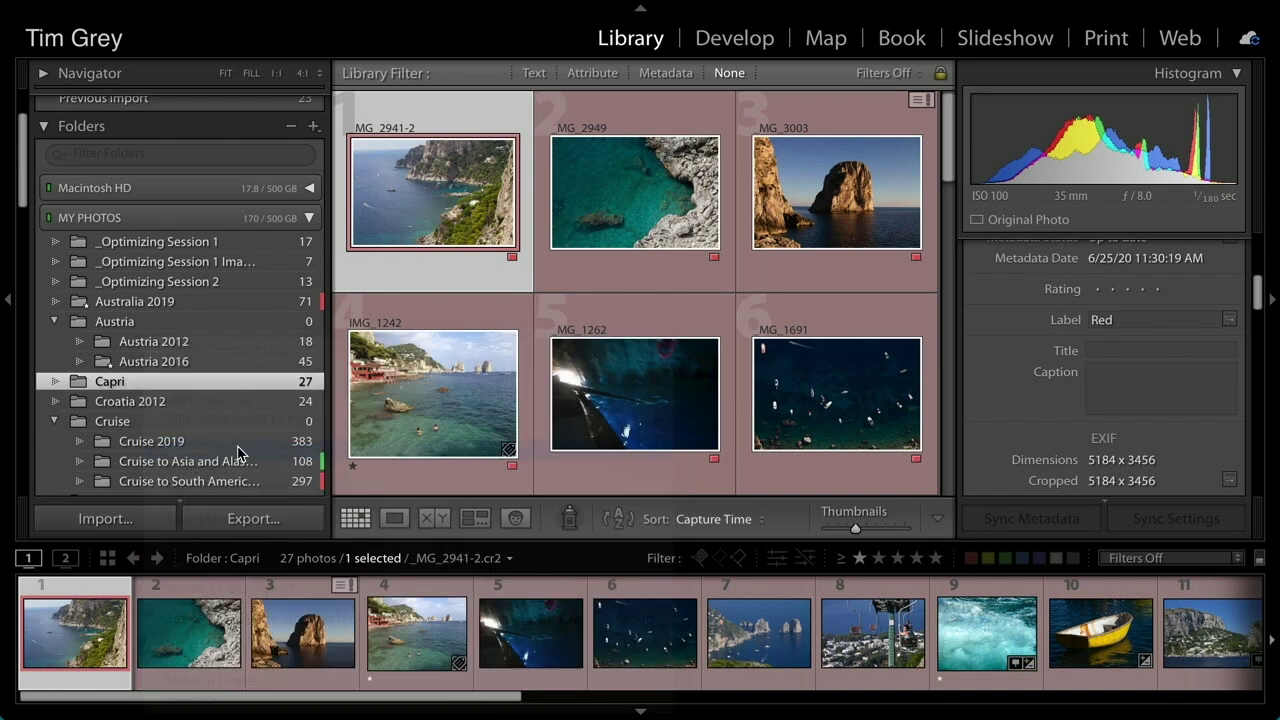
left_click(601, 205)
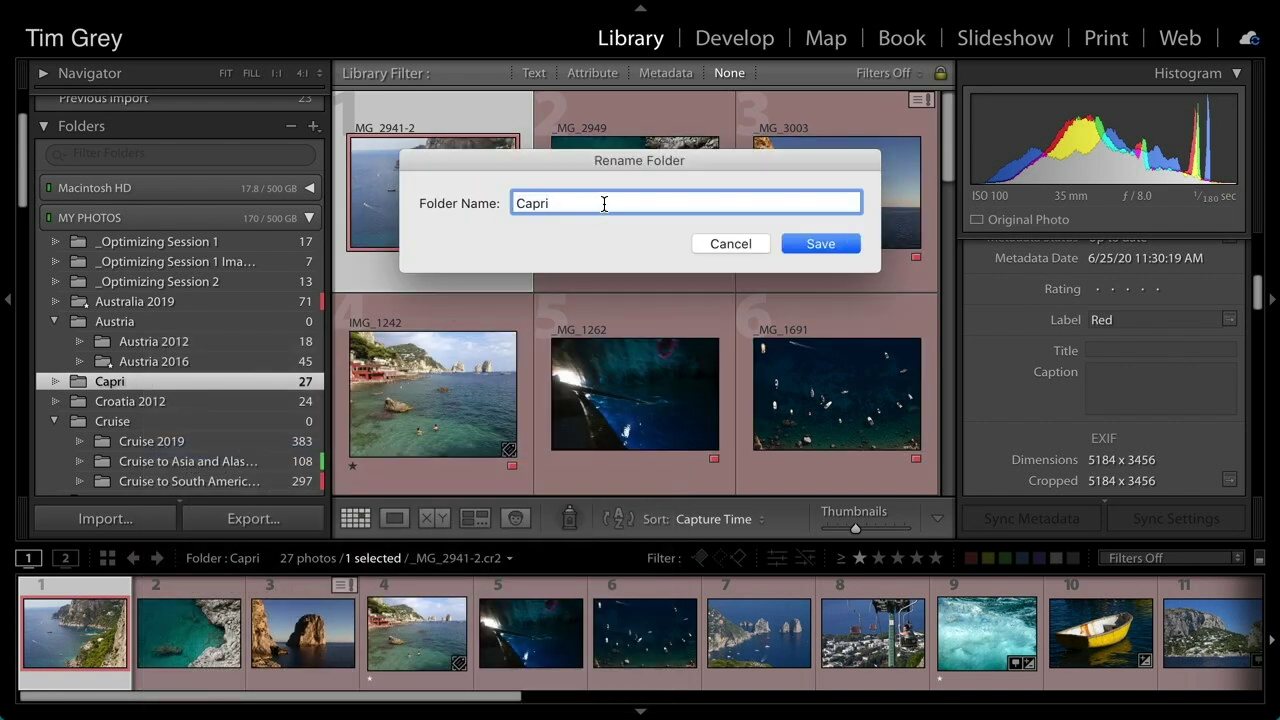
type("2017")
left_click(795, 245)
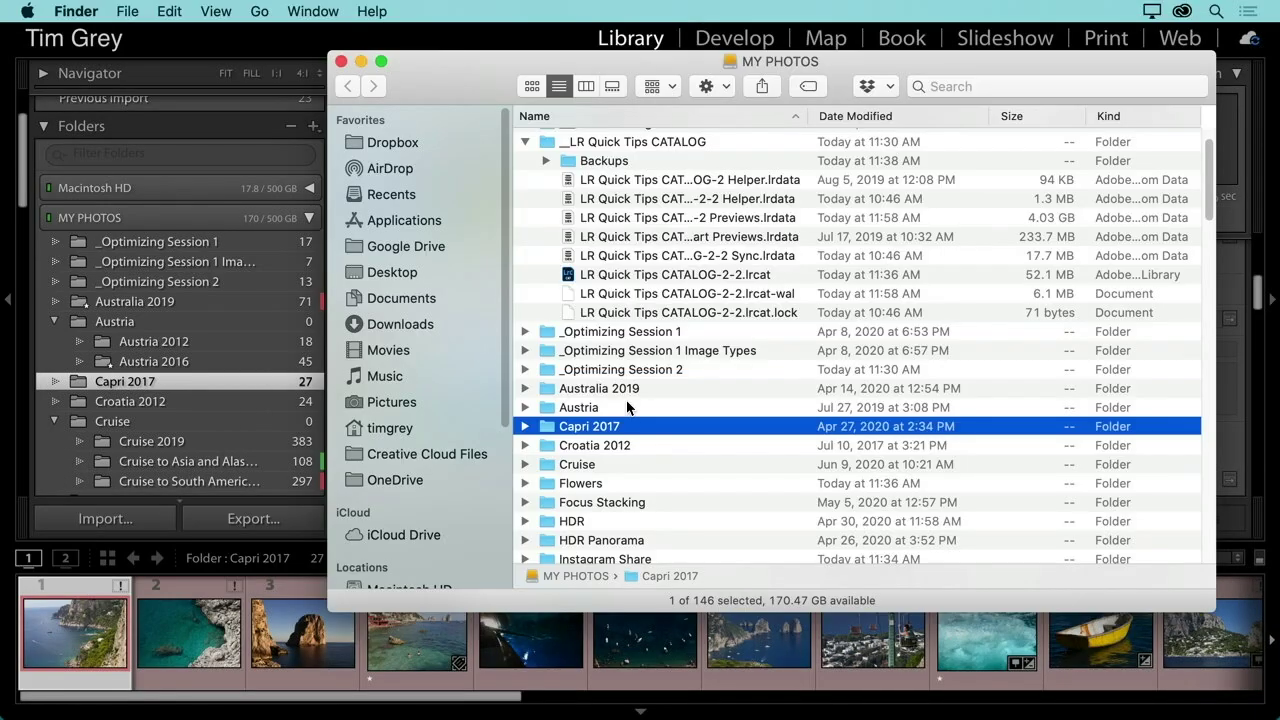
Switch to Finder, rename the Capri 2017 folder as Capri, and return to the Capri 2017 folder in Lightroom Classic
scroll(624, 395, "down", 3)
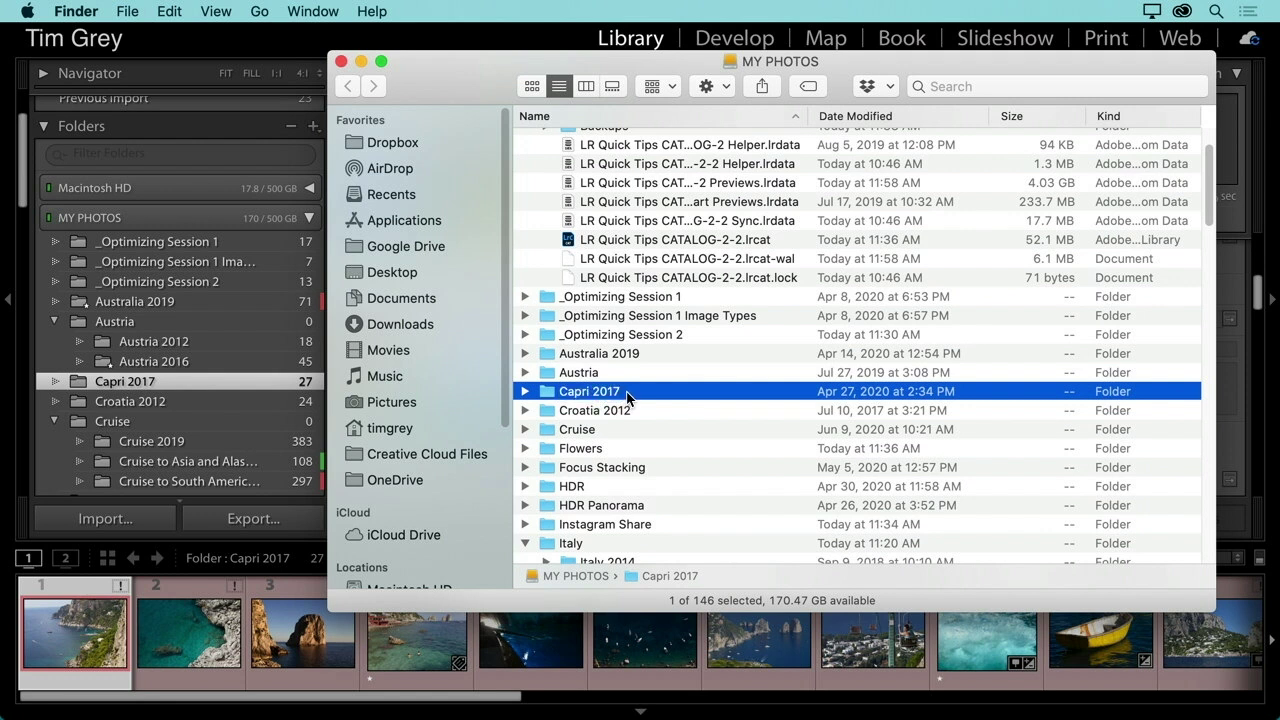
key("Return")
key("Right")
key("BackSpace")
key("BackSpace")
key("BackSpace")
key("BackSpace")
key("BackSpace")
key("Return")
left_click(219, 380)
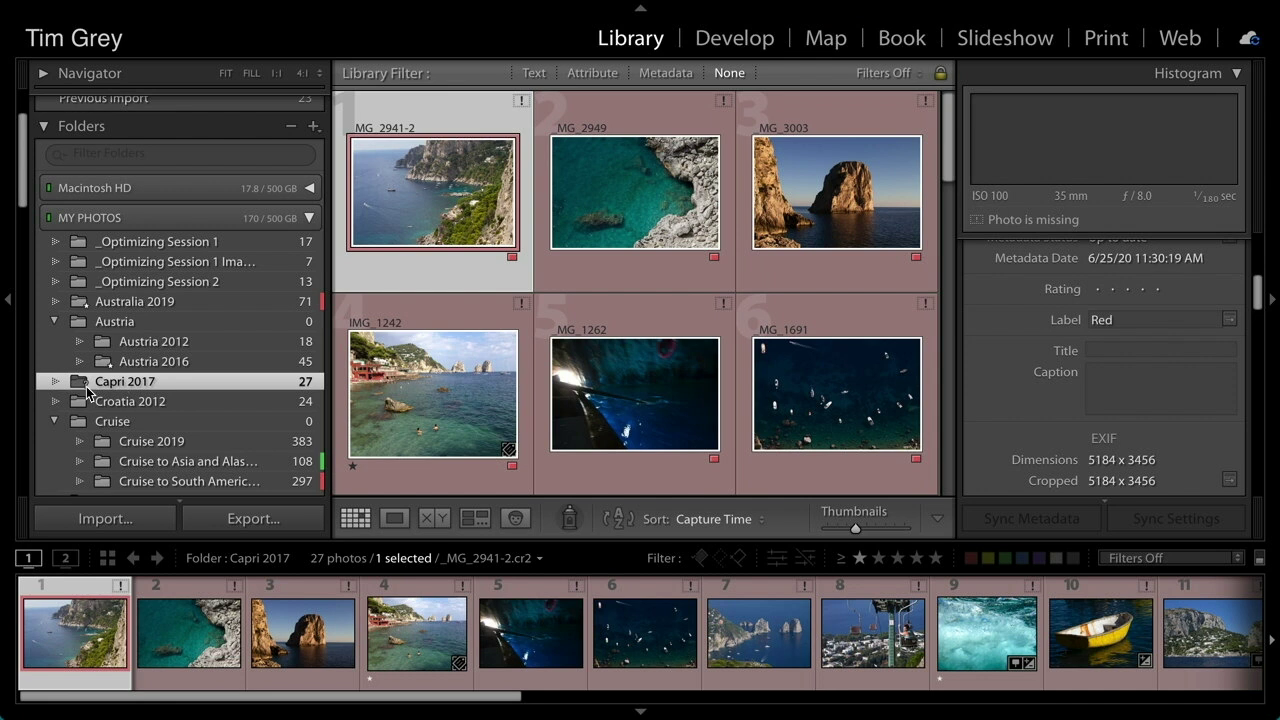
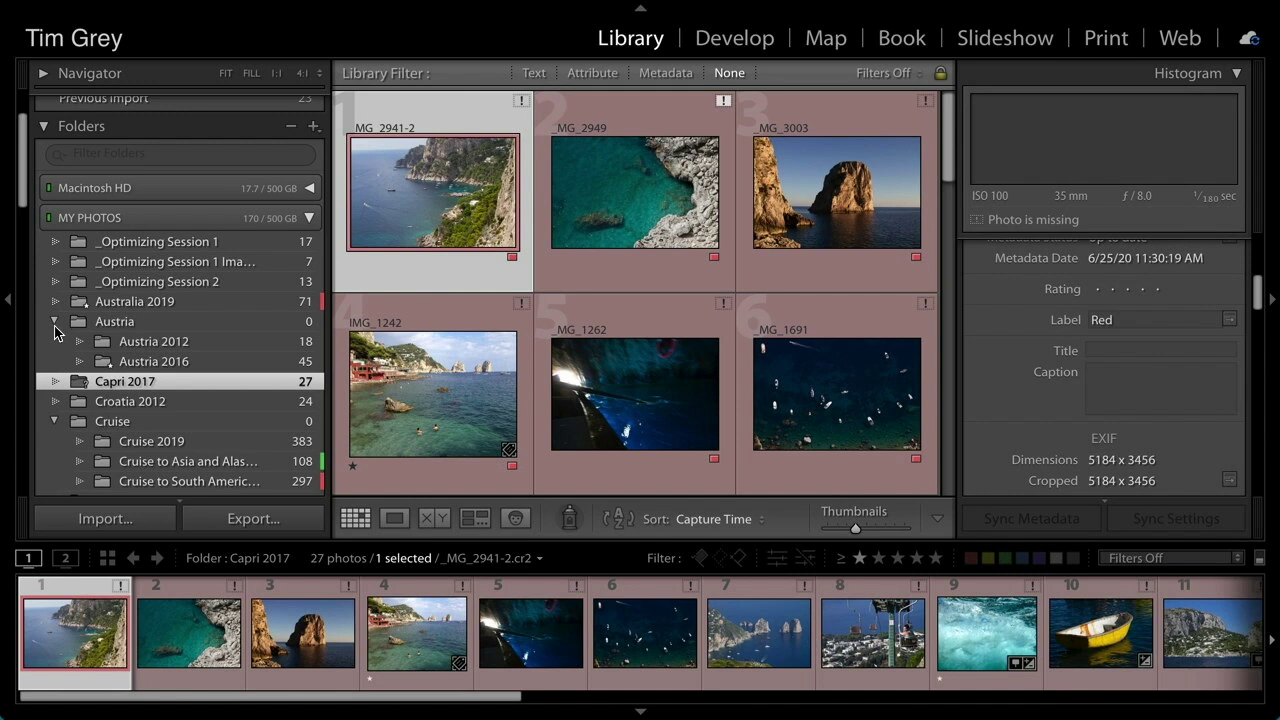
Collapse and expand the Austria folder several times to examine its subfolders, ending with it collapsed
left_click(55, 322)
left_click(55, 323)
left_click(55, 323)
left_click(55, 323)
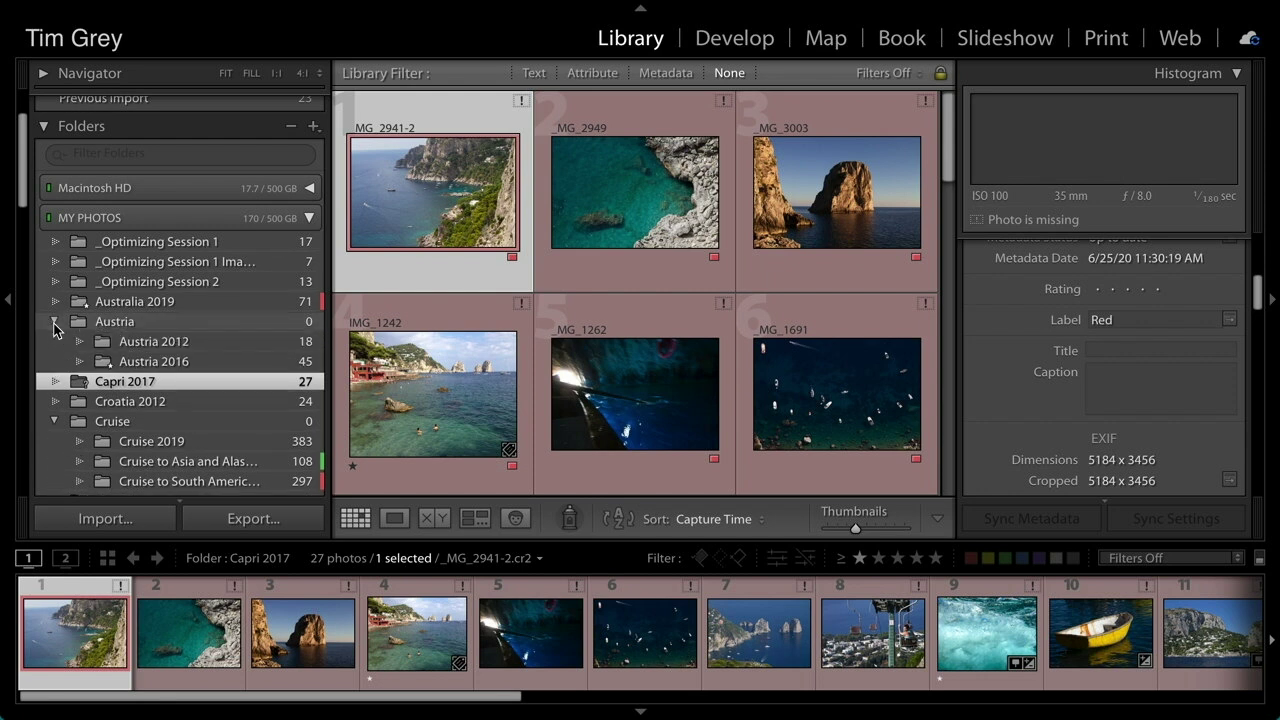
left_click(55, 323)
left_click(55, 323)
left_click(55, 323)
left_click(55, 323)
left_click(55, 323)
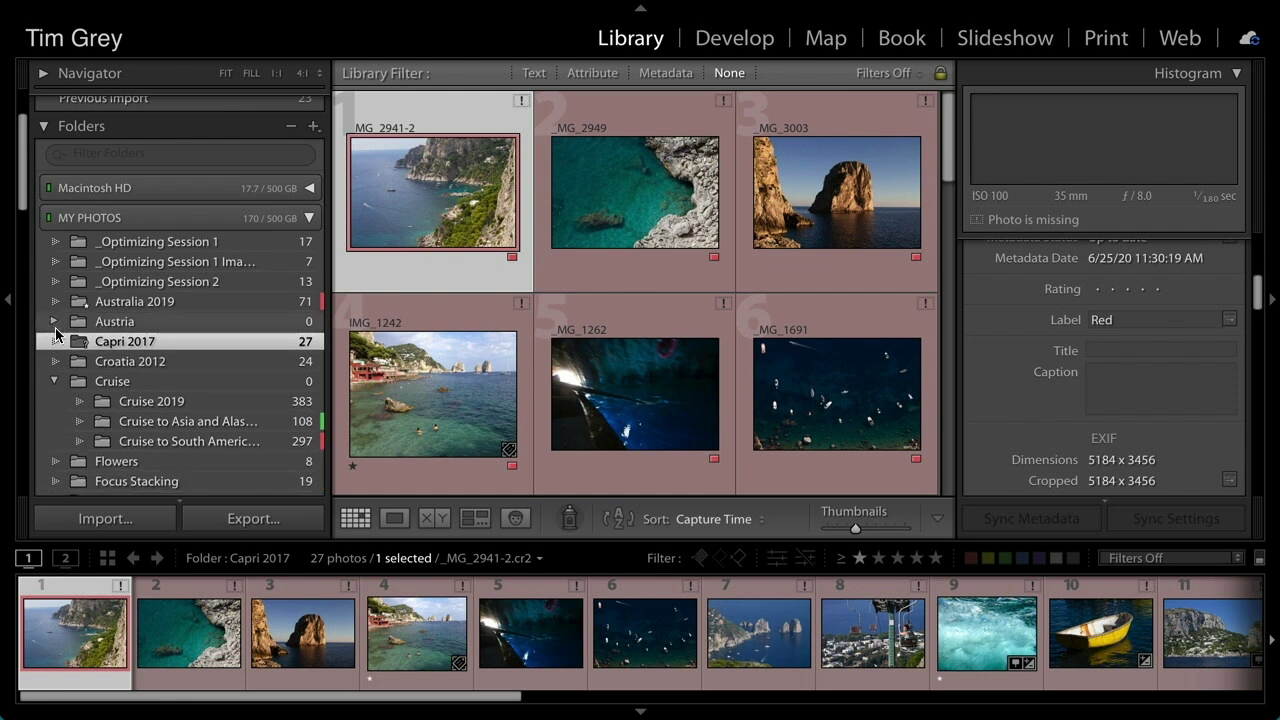
left_click(55, 323)
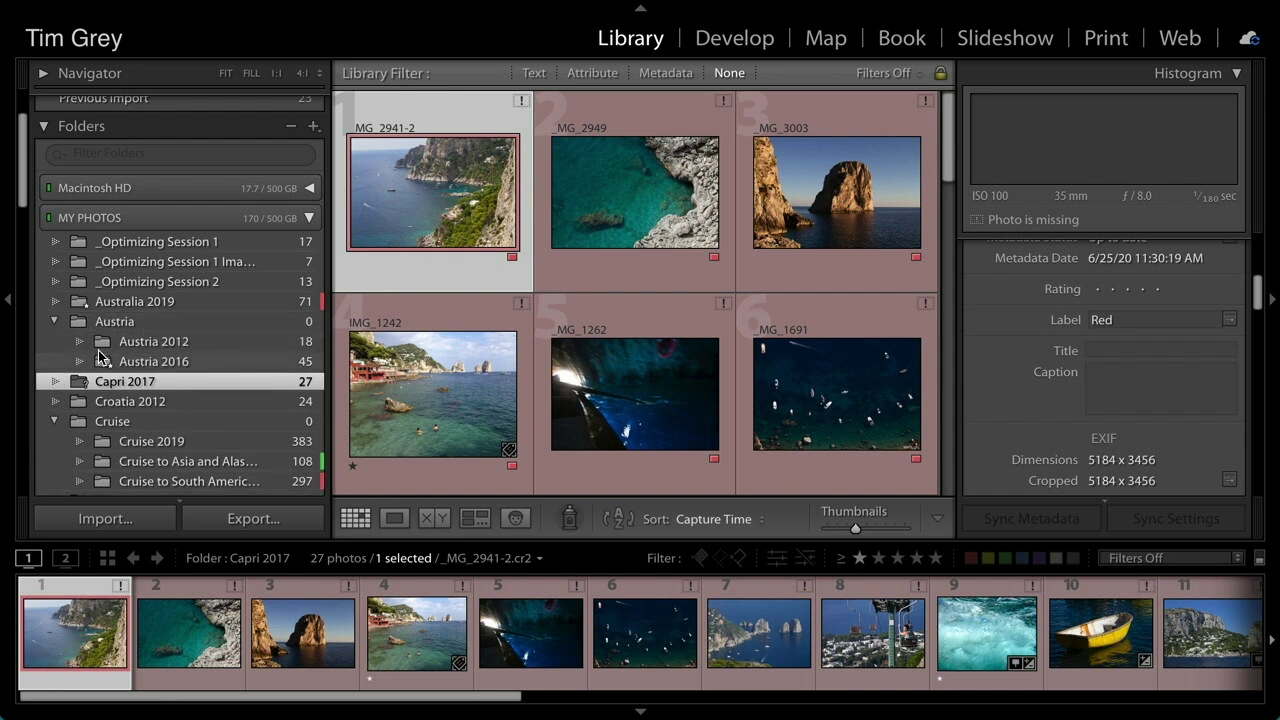
left_click(55, 323)
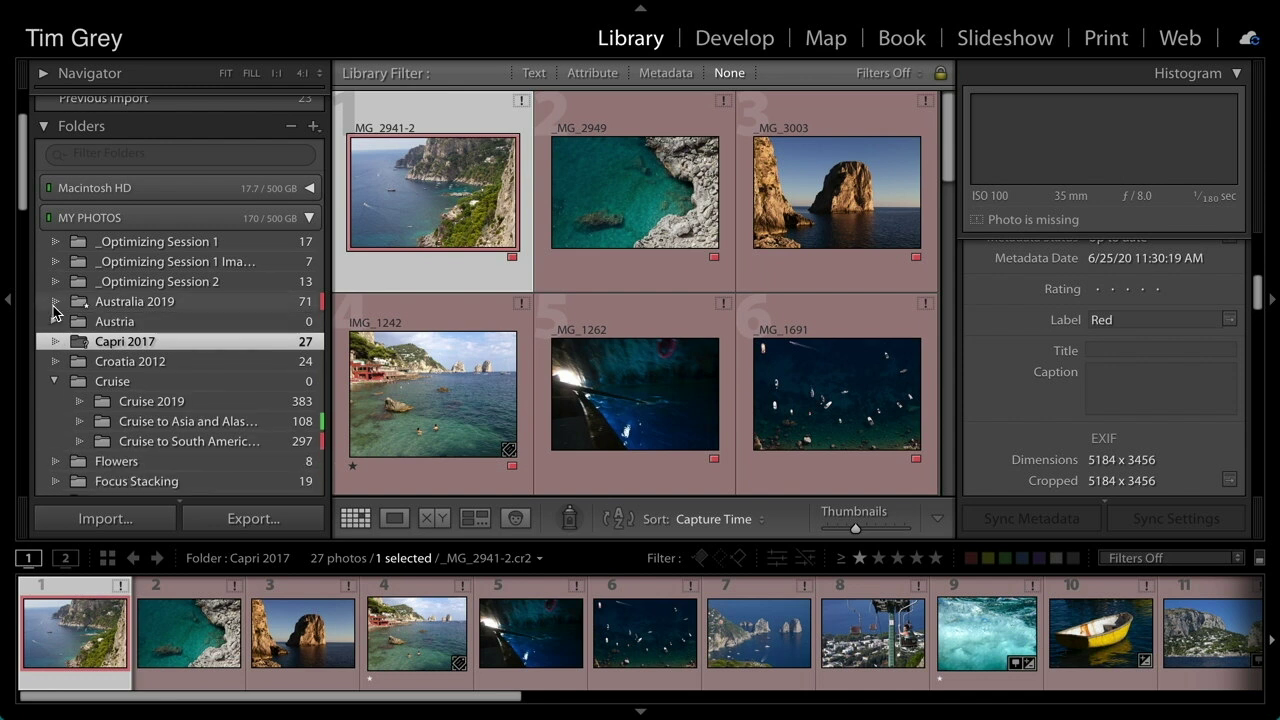
View the photos in the Australia 2019 folder, and collapse and re-expand the Cruise folder
left_click(55, 305)
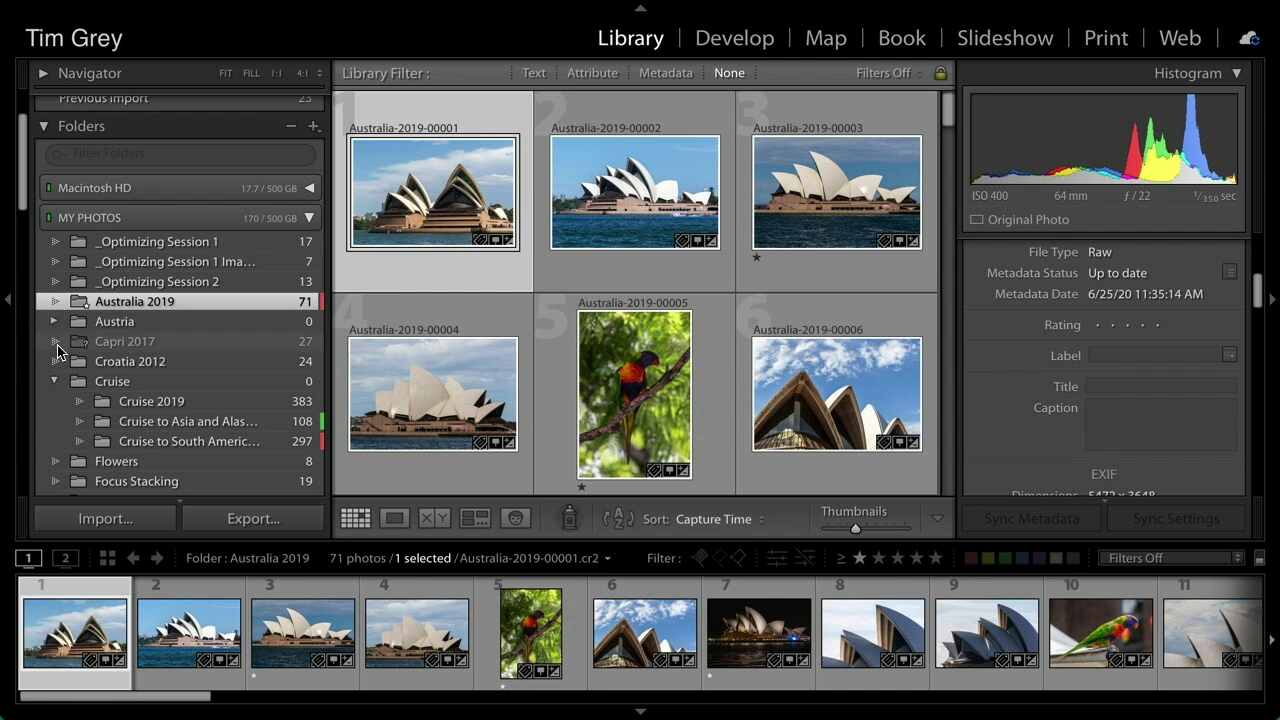
left_click(54, 385)
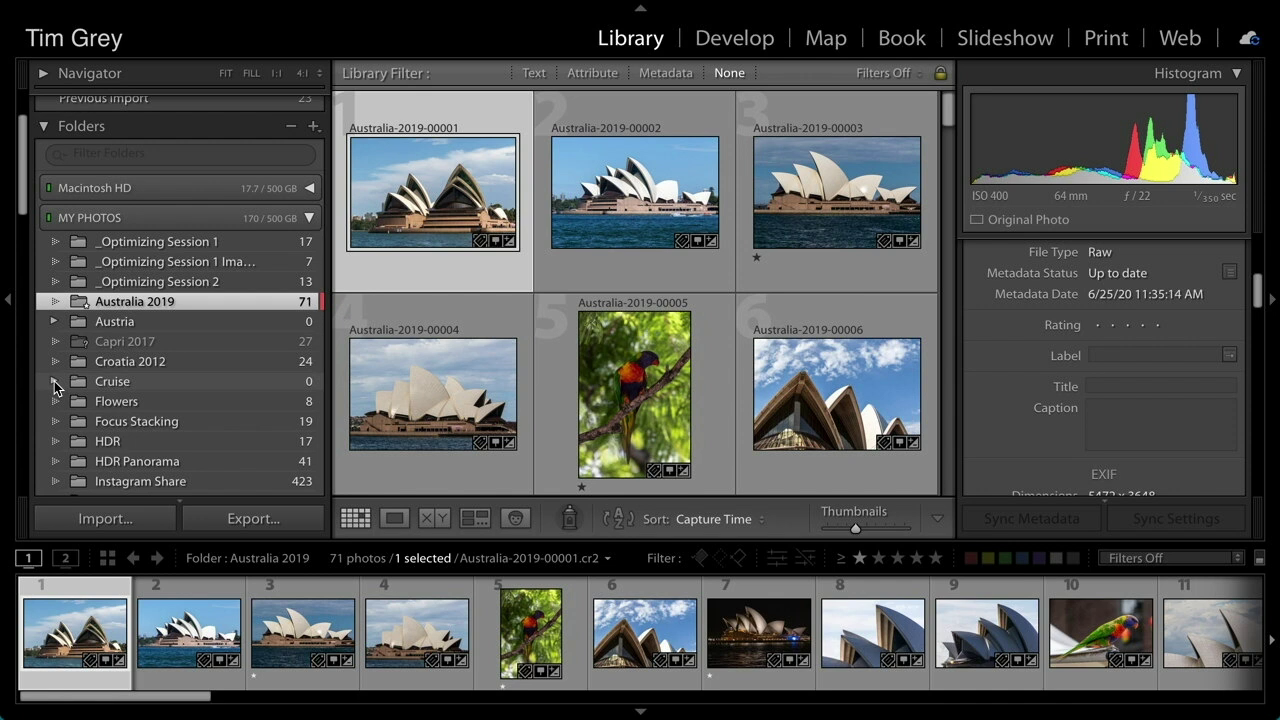
left_click(54, 385)
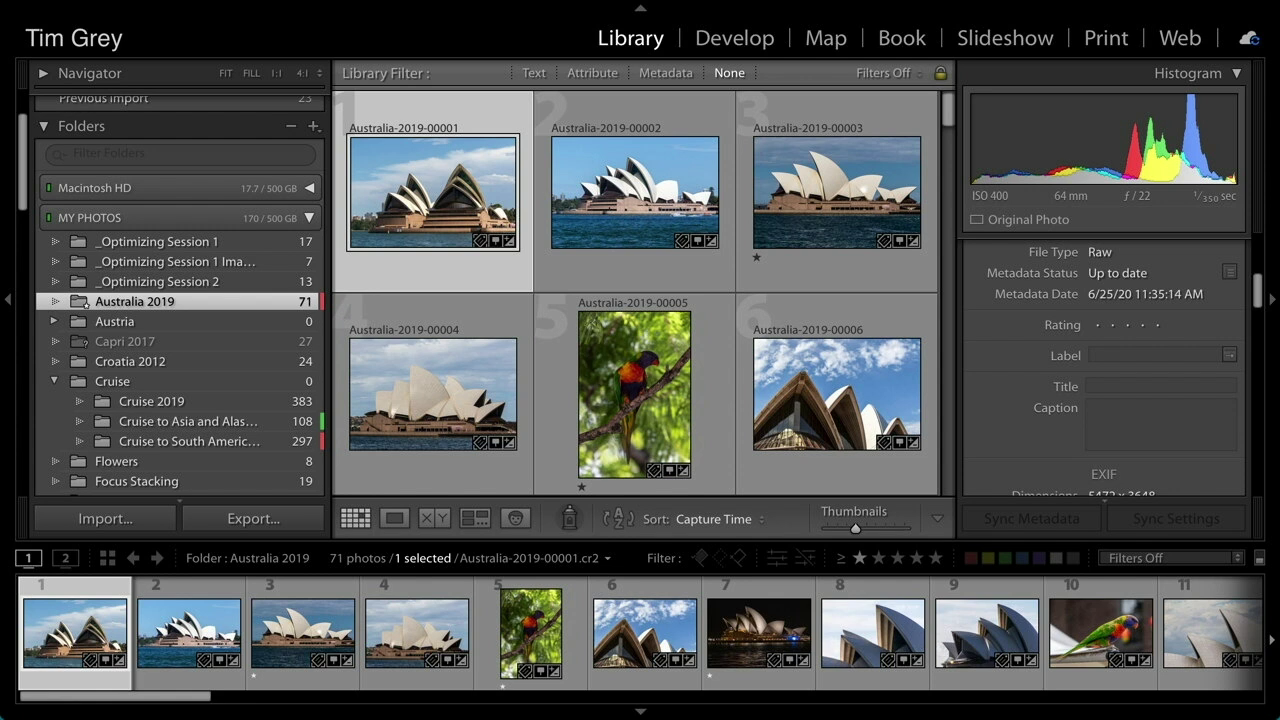
Look over the import source list and the options for copying photos to a new location, and cancel the import
left_click(138, 512)
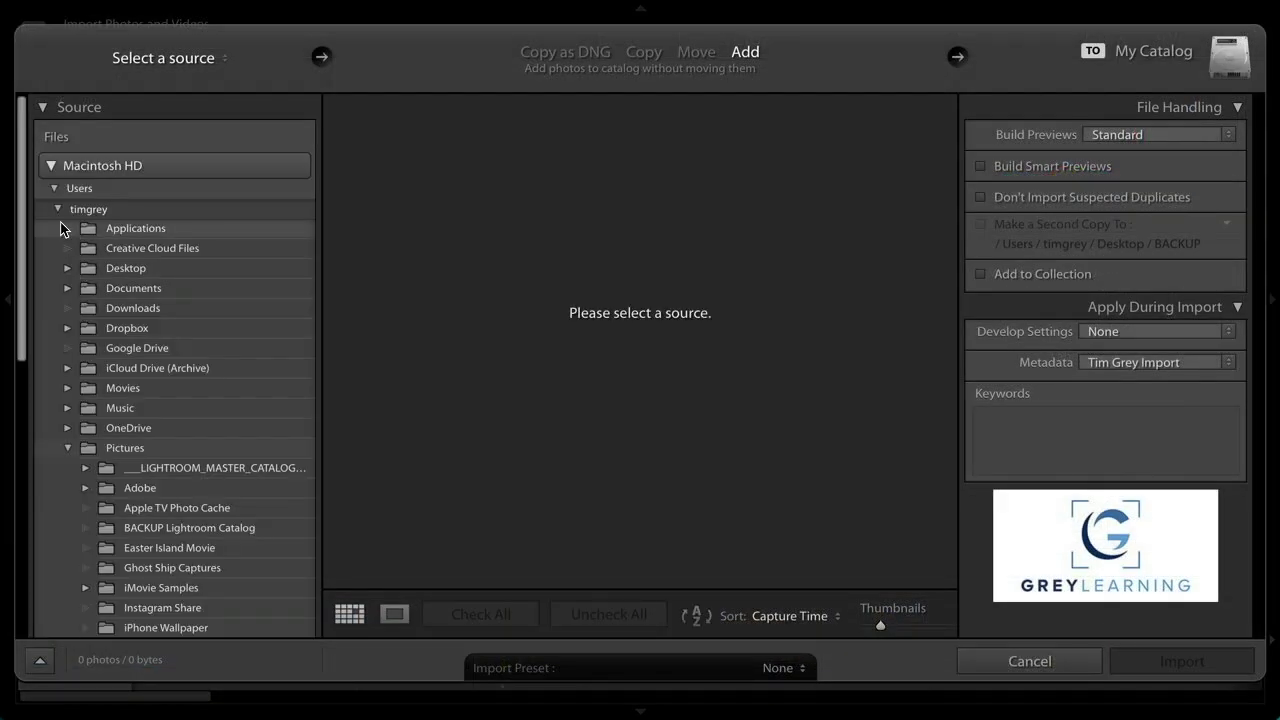
left_click(55, 206)
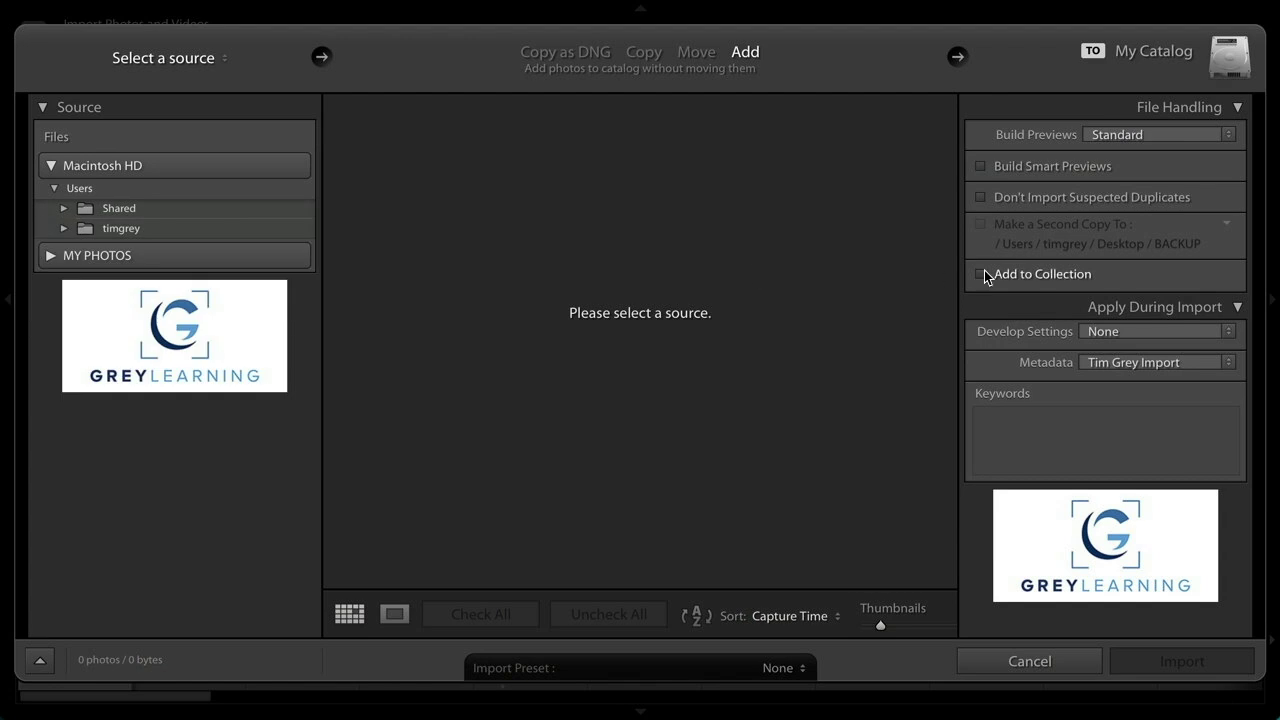
left_click(644, 52)
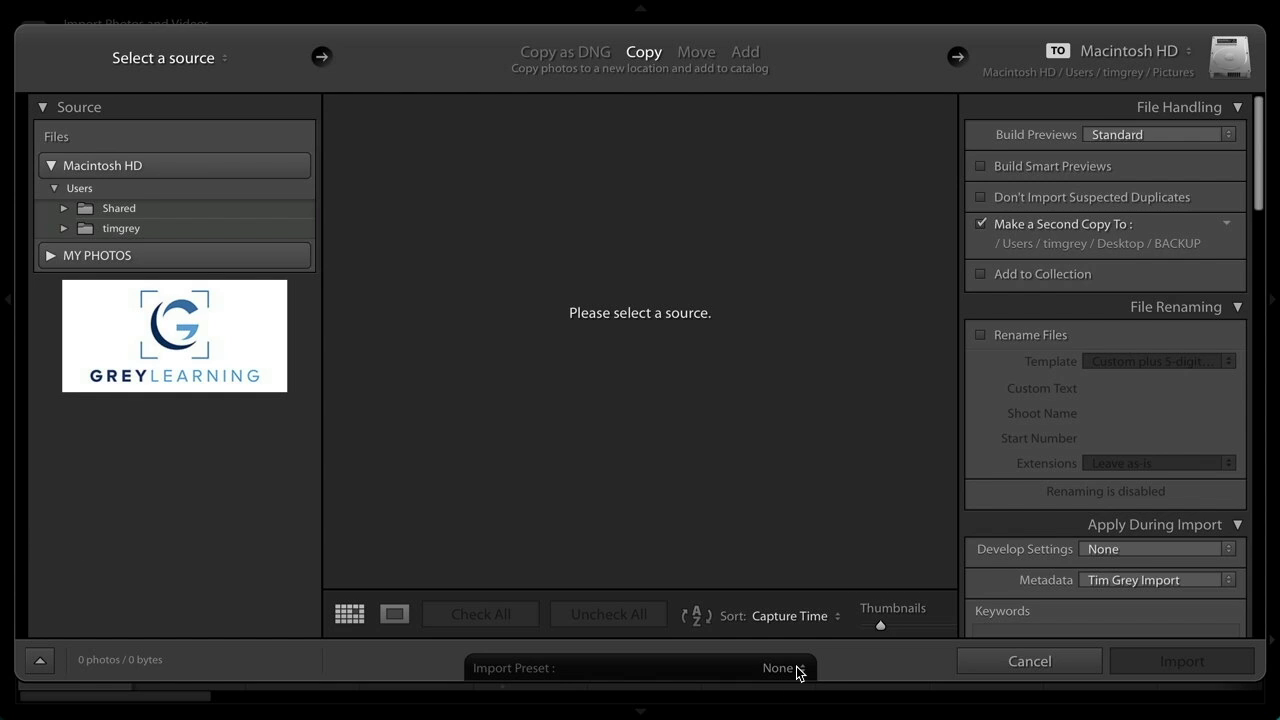
left_click(1016, 665)
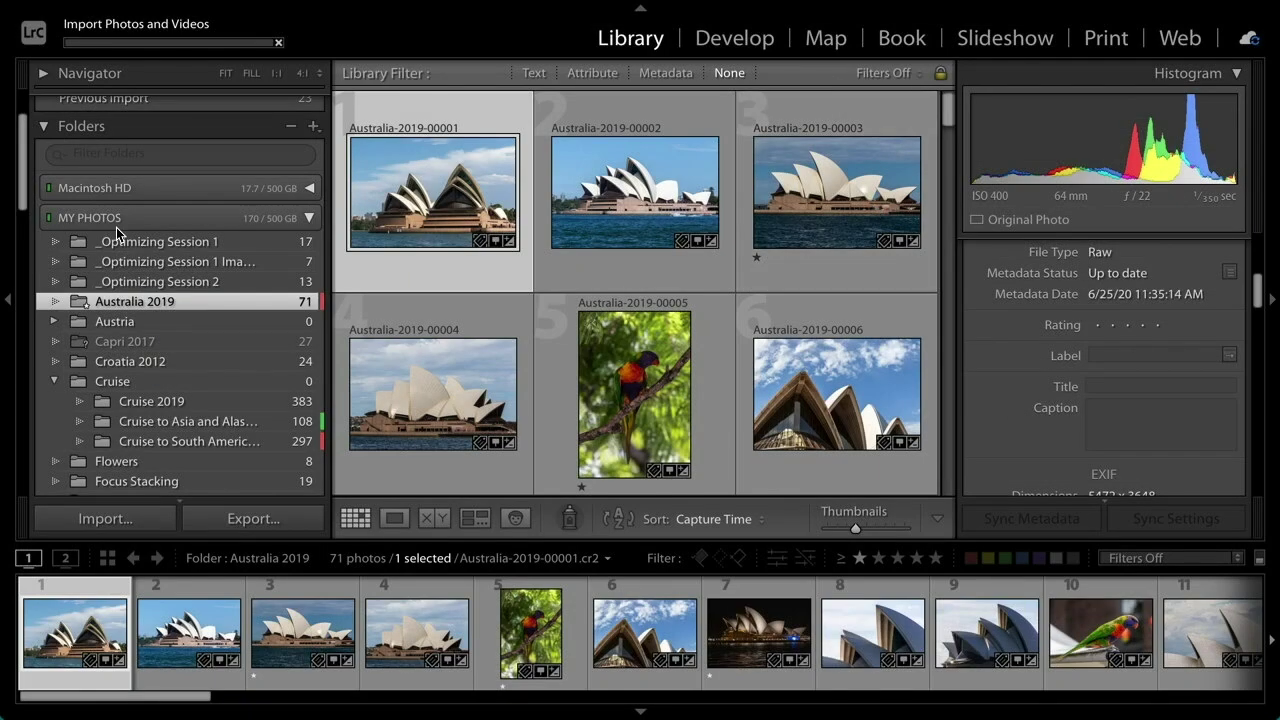
Show all photographs in the catalog and open the Map module
scroll(130, 224, "up", 3)
left_click(230, 124)
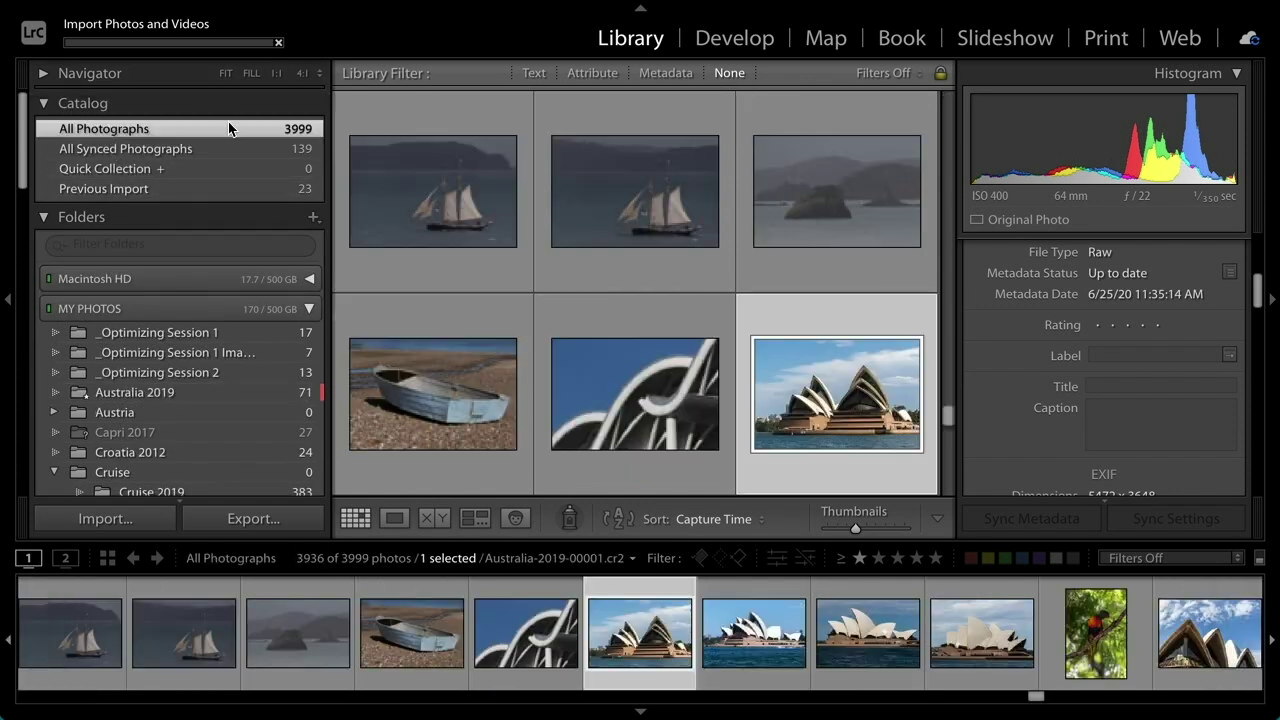
left_click(823, 38)
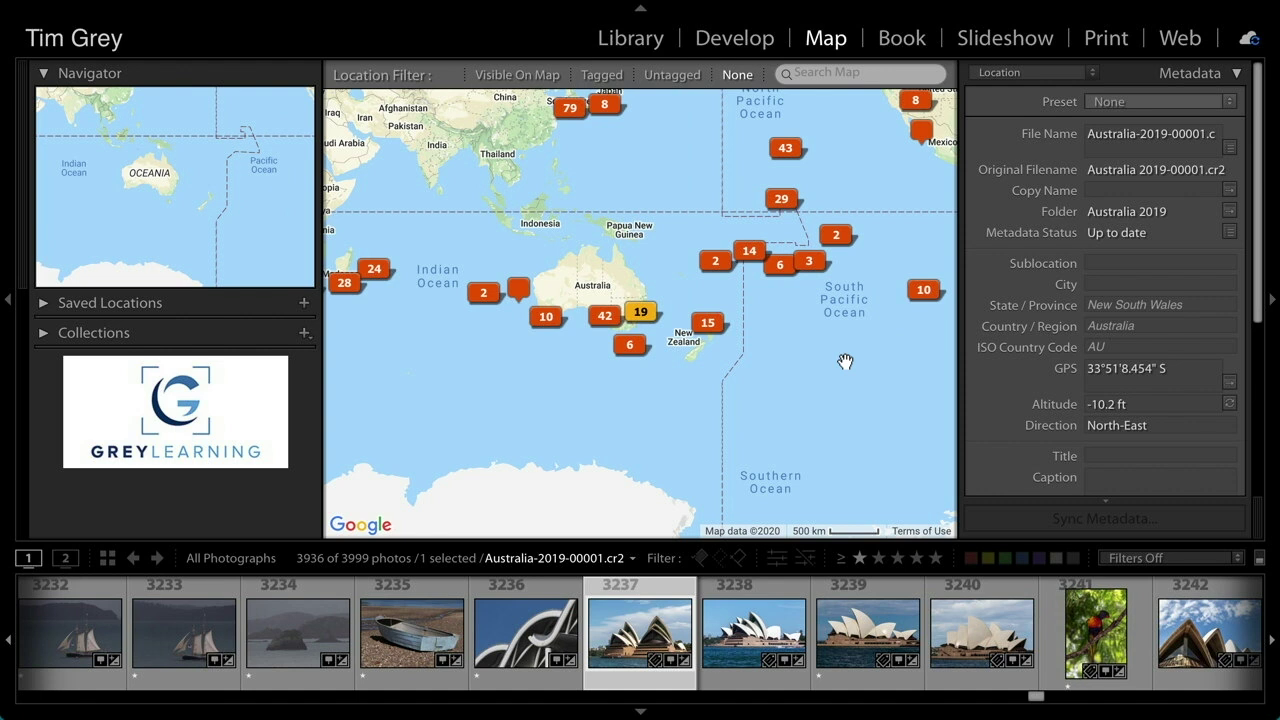
Browse the photo previews at the map marker for 28 photos in southern Madagascar, and close the preview
left_click_drag(845, 361, 674, 456)
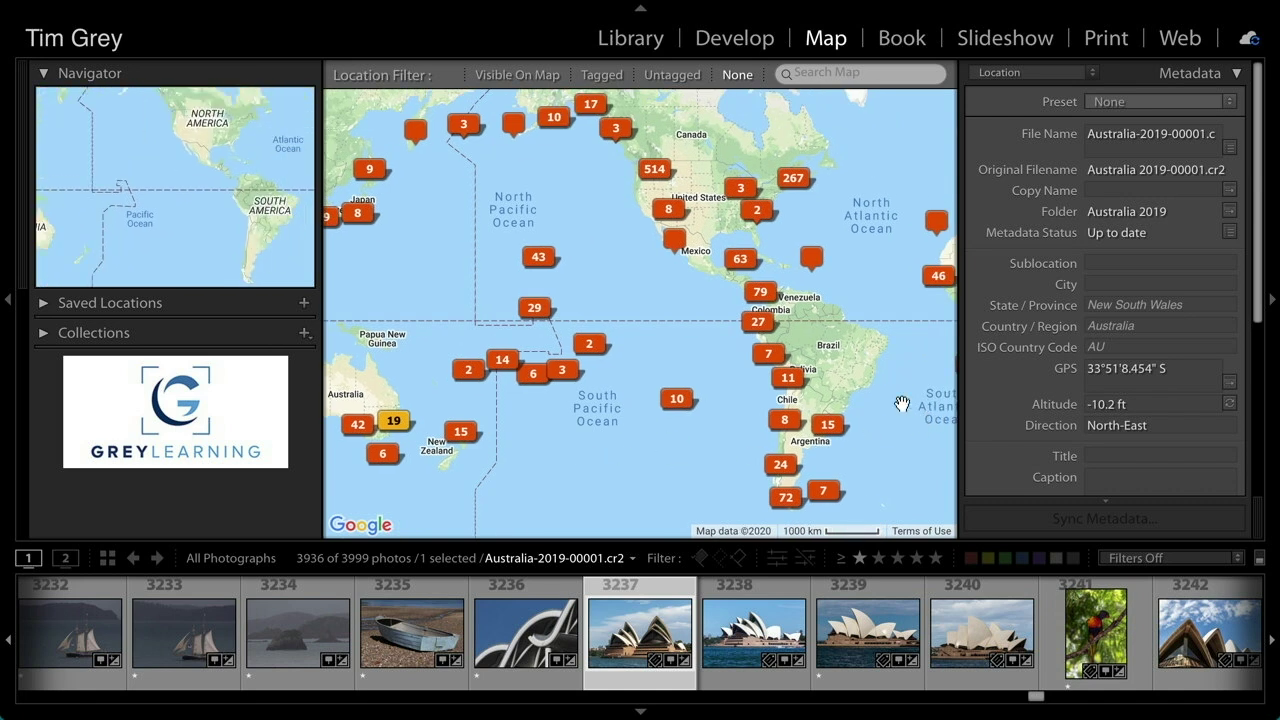
left_click_drag(888, 400, 767, 389)
mouse_move(765, 383)
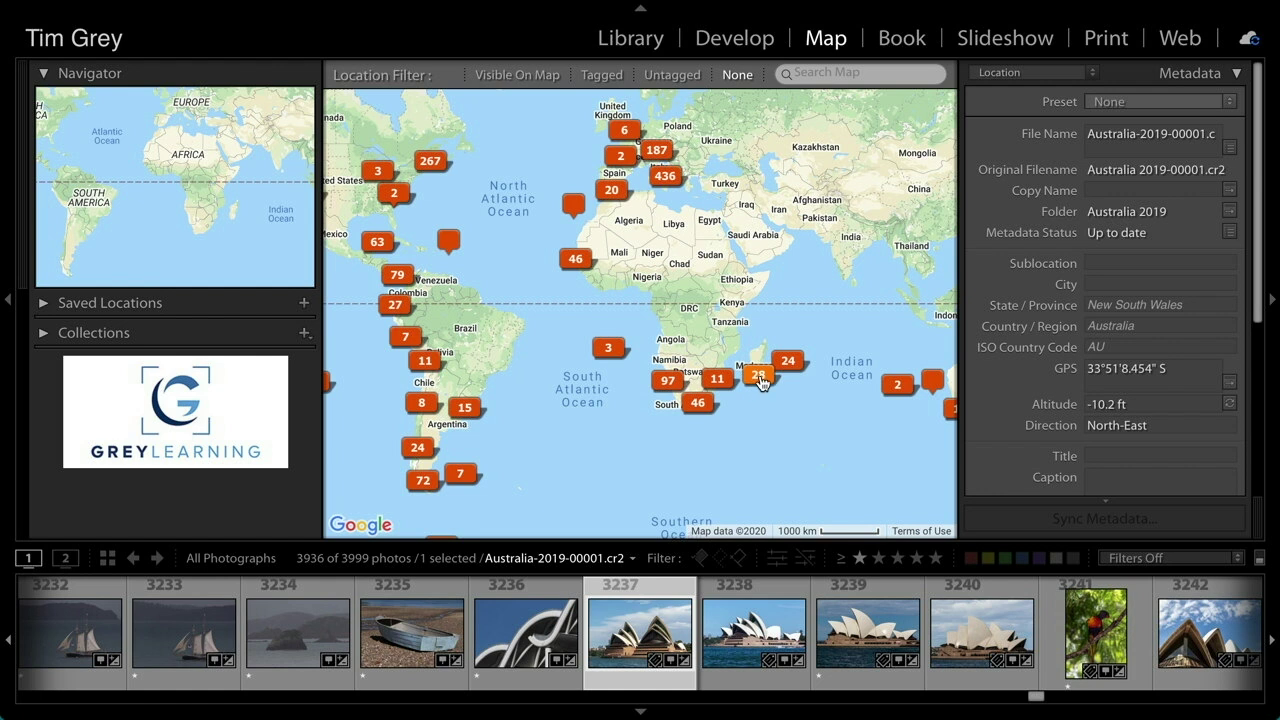
left_click_drag(794, 434, 603, 400)
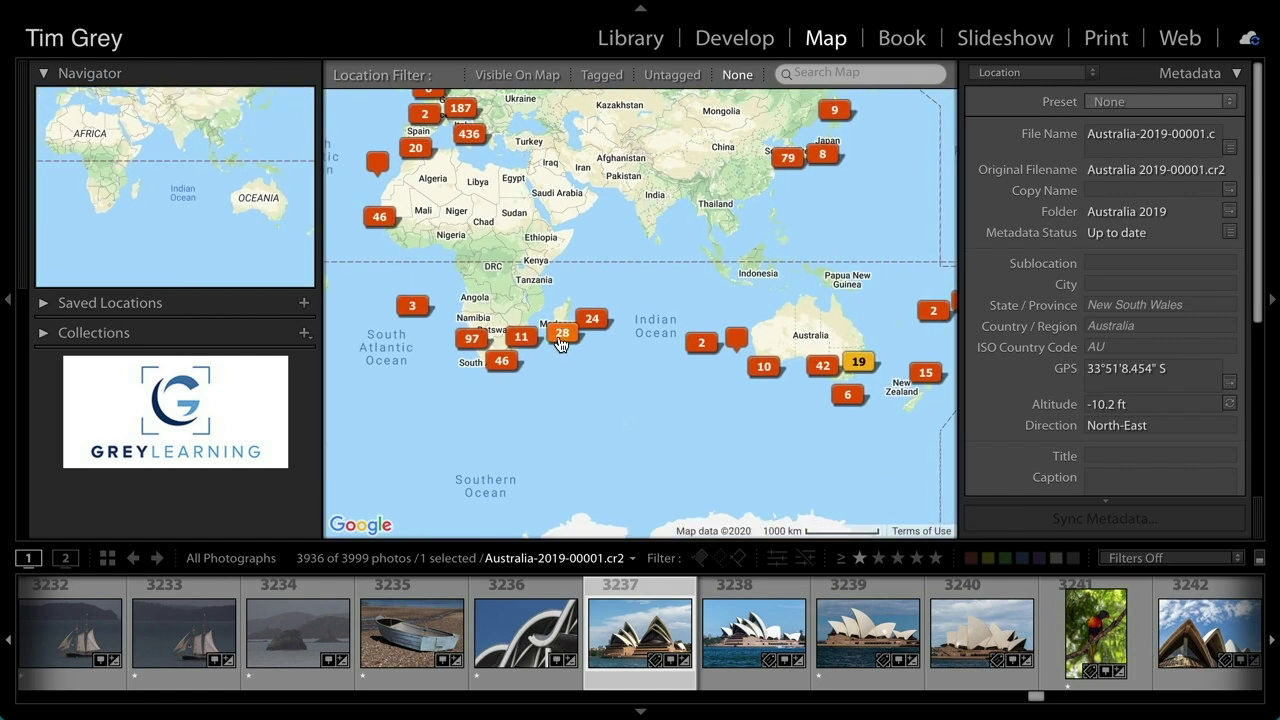
mouse_move(560, 336)
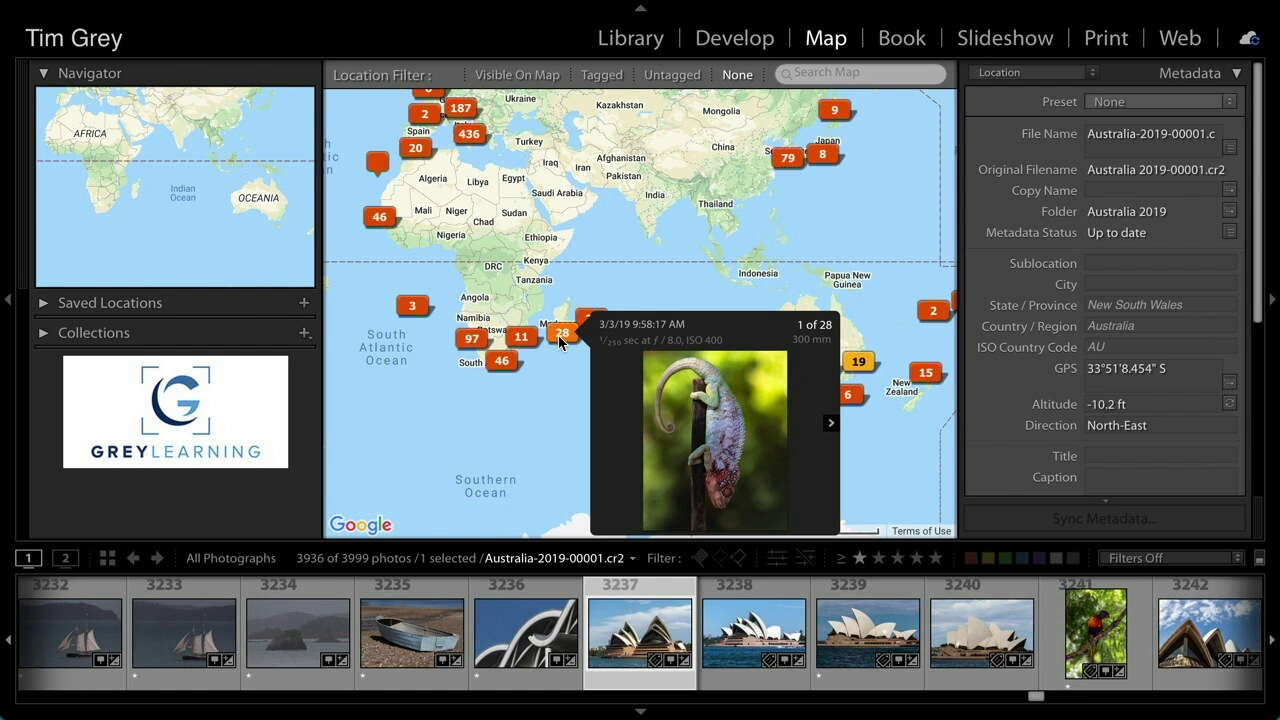
left_click(830, 426)
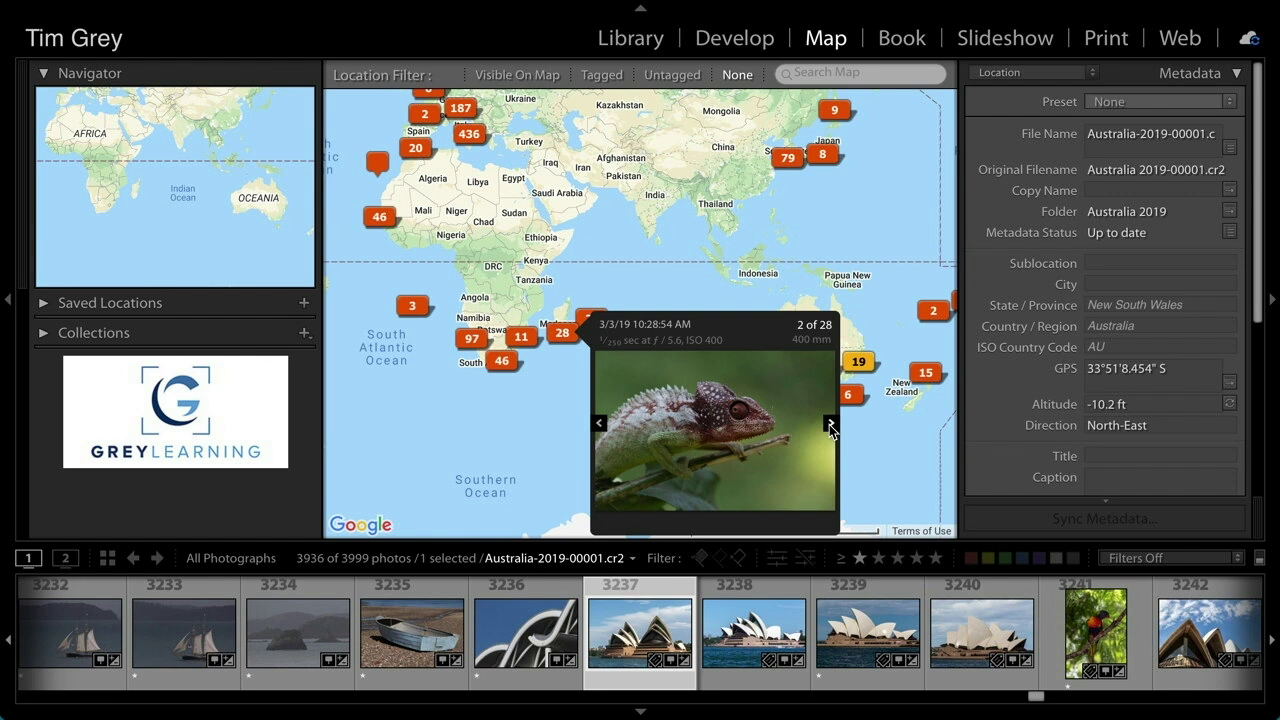
left_click(830, 426)
left_click(830, 426)
left_click(830, 426)
left_click(830, 426)
left_click(830, 426)
left_click(830, 426)
left_click(830, 426)
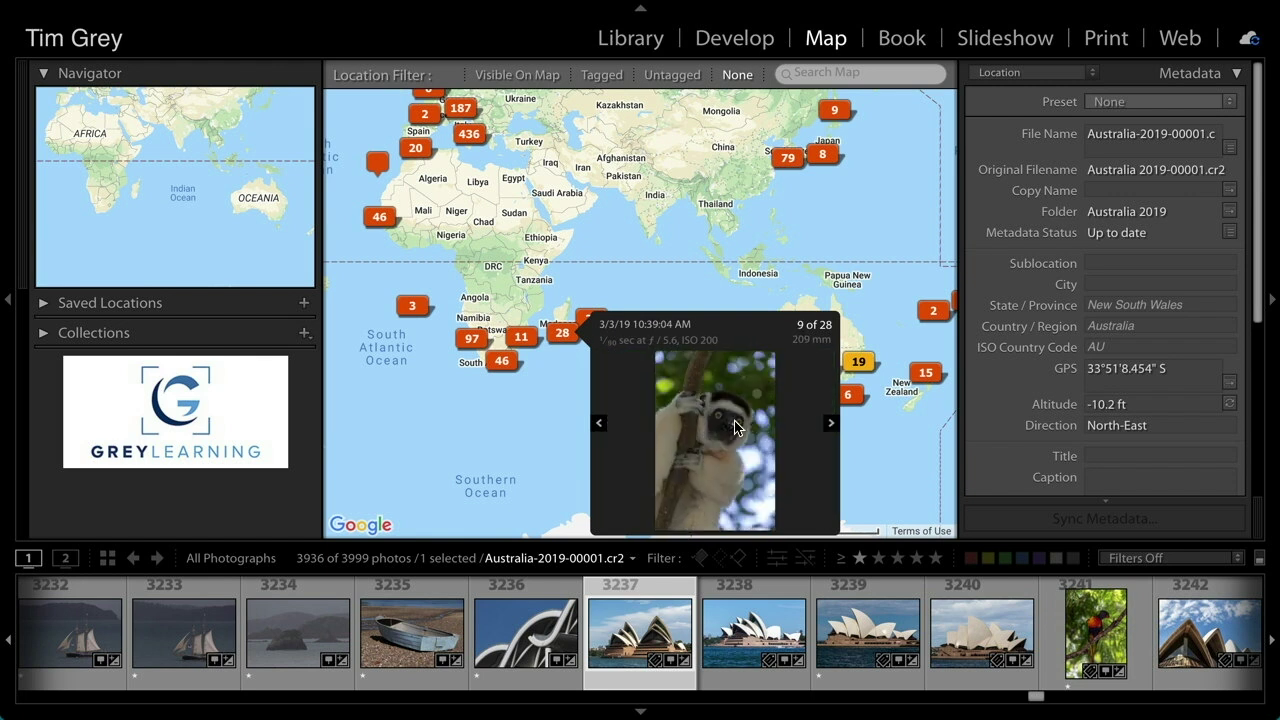
left_click(604, 434)
left_click(562, 374)
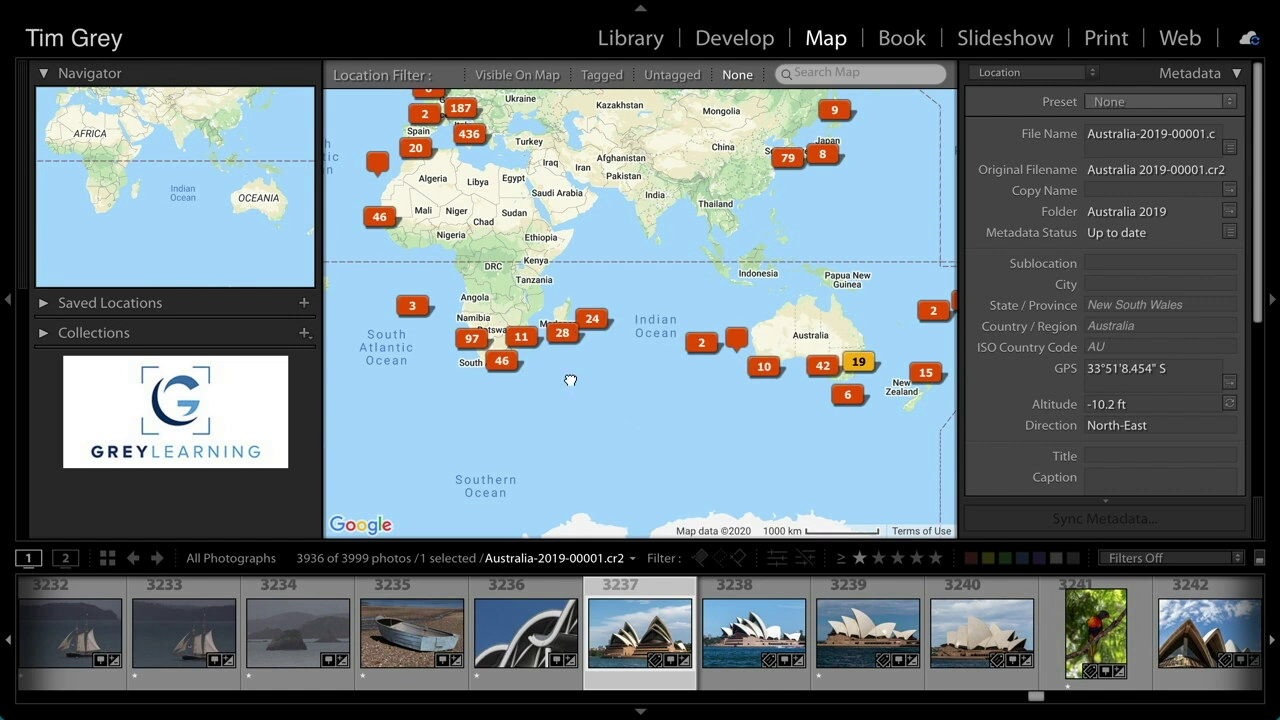
Show the map toolbar and zoom in on the marker for 28 photos in southern Madagascar
left_click_drag(507, 435, 518, 440)
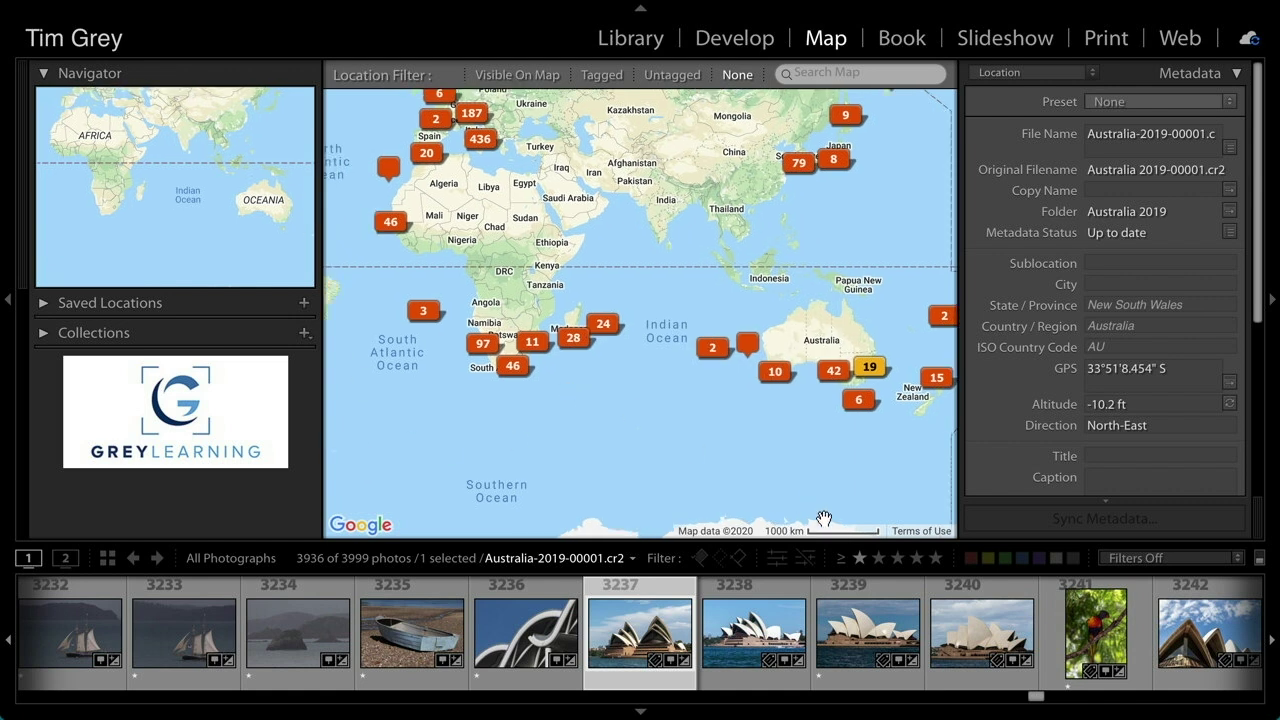
key("t")
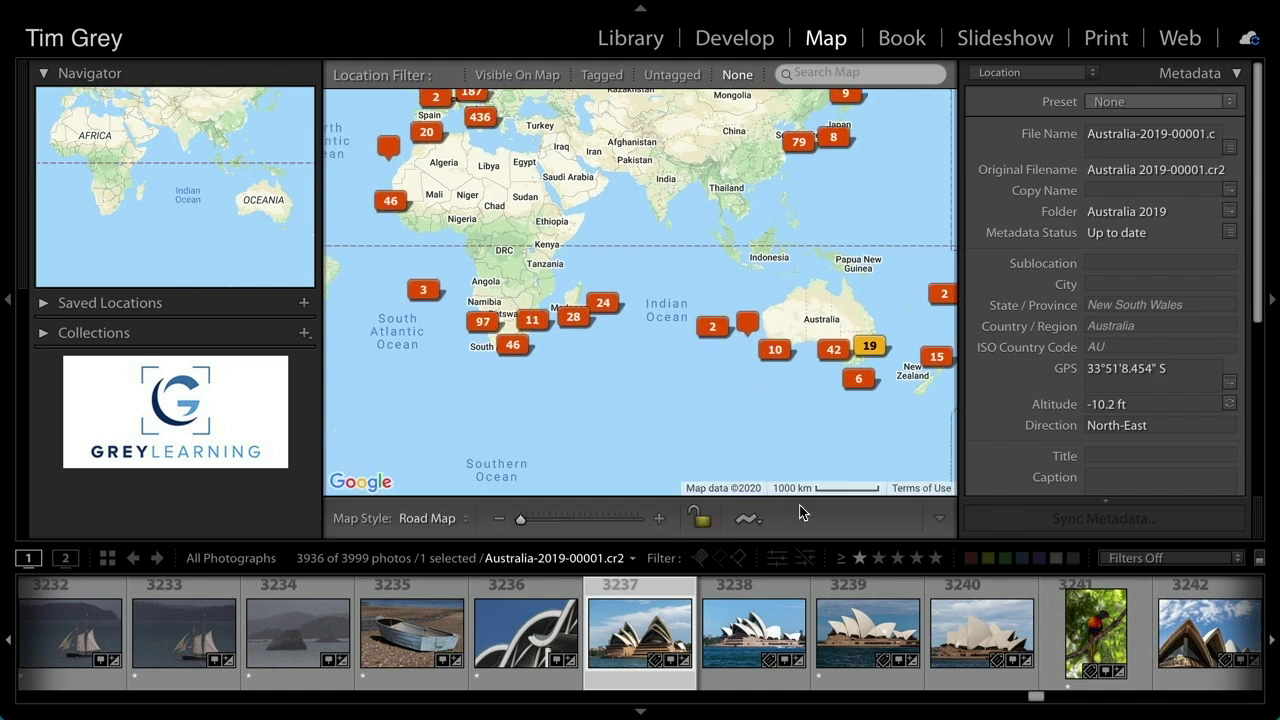
left_click(658, 518)
left_click(658, 518)
left_click_drag(723, 337, 789, 300)
left_click(658, 518)
left_click(658, 518)
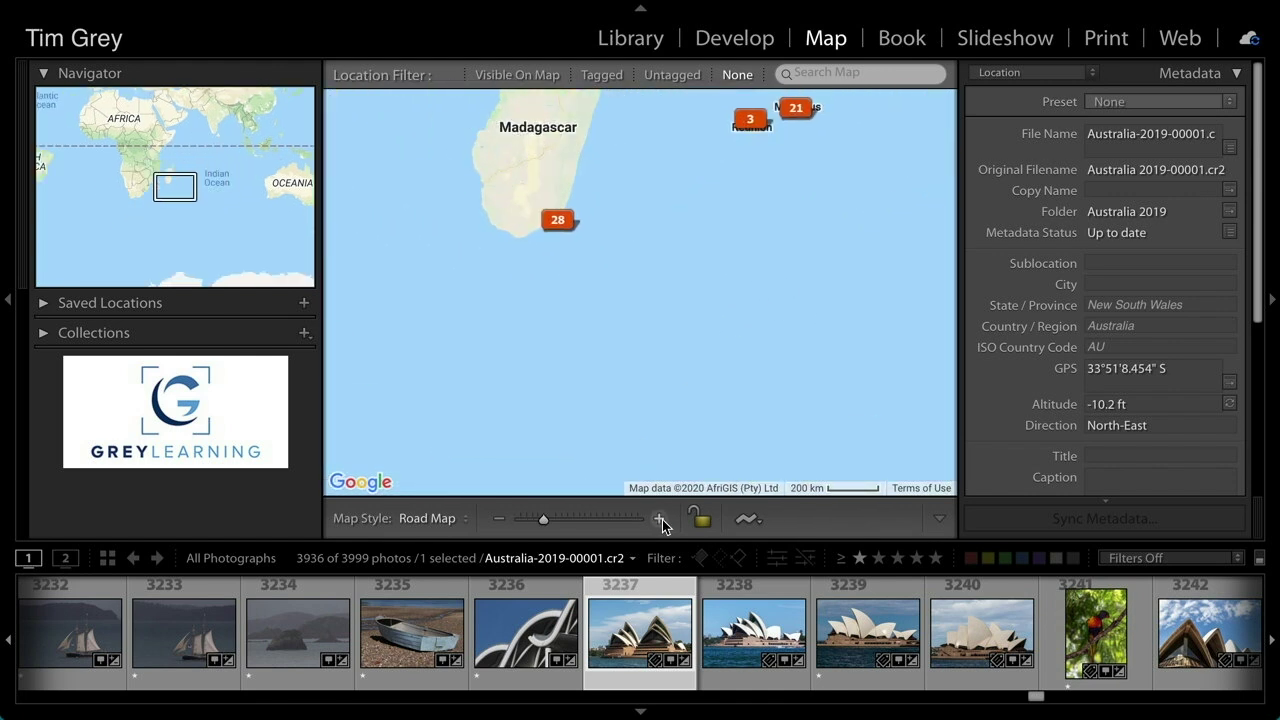
left_click_drag(574, 274, 685, 435)
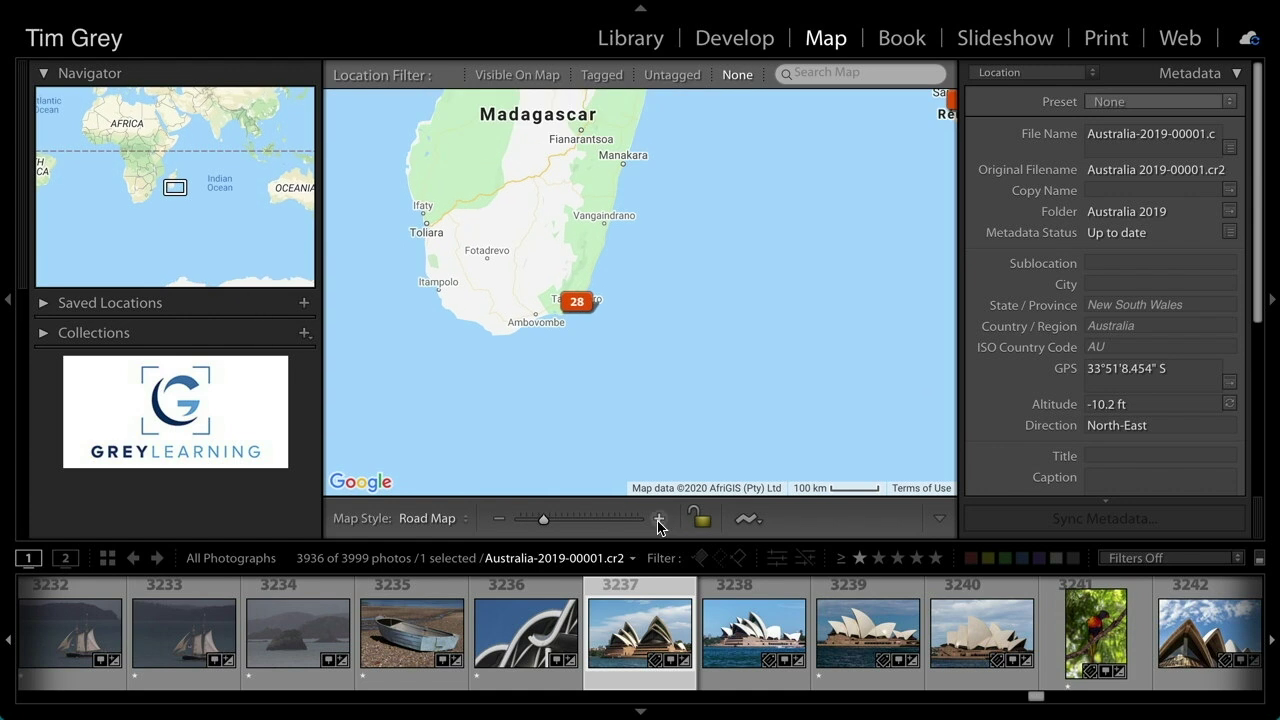
left_click(658, 518)
left_click(658, 518)
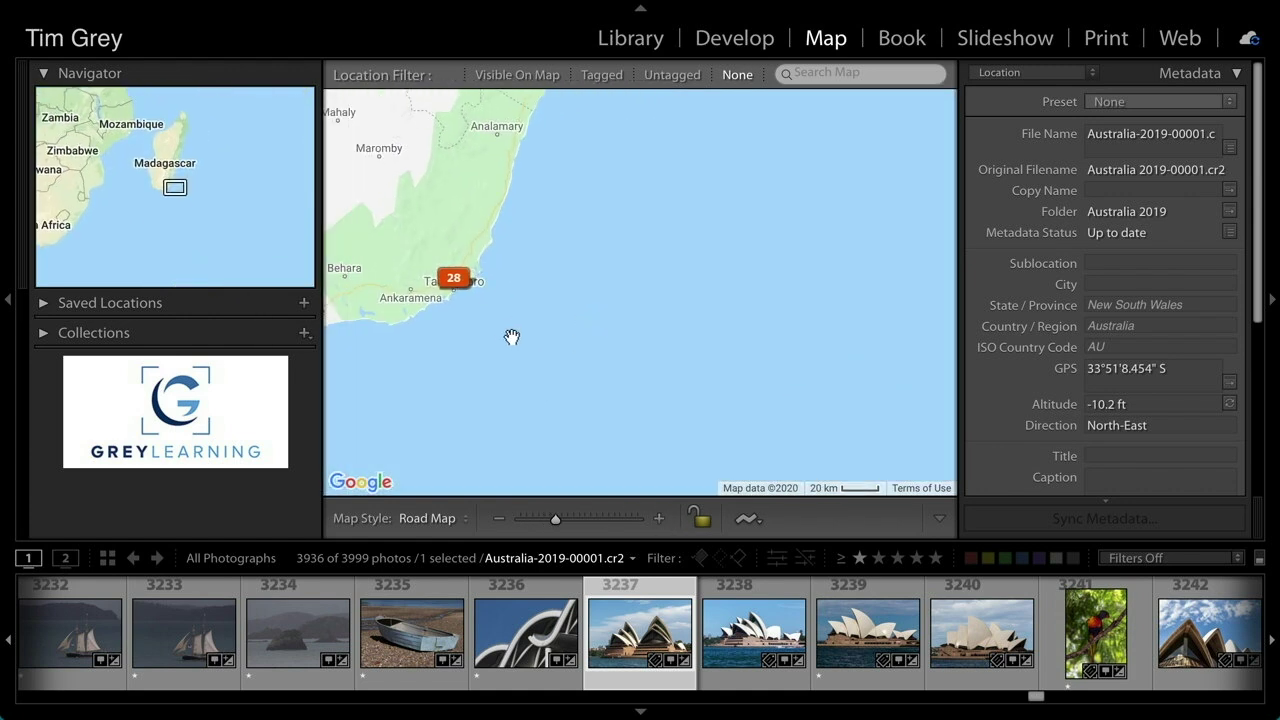
Zoom the map back out to a world-scale view and bring Australia into view
left_click(498, 518)
left_click(498, 518)
left_click(498, 518)
left_click(498, 518)
left_click(498, 518)
left_click(498, 518)
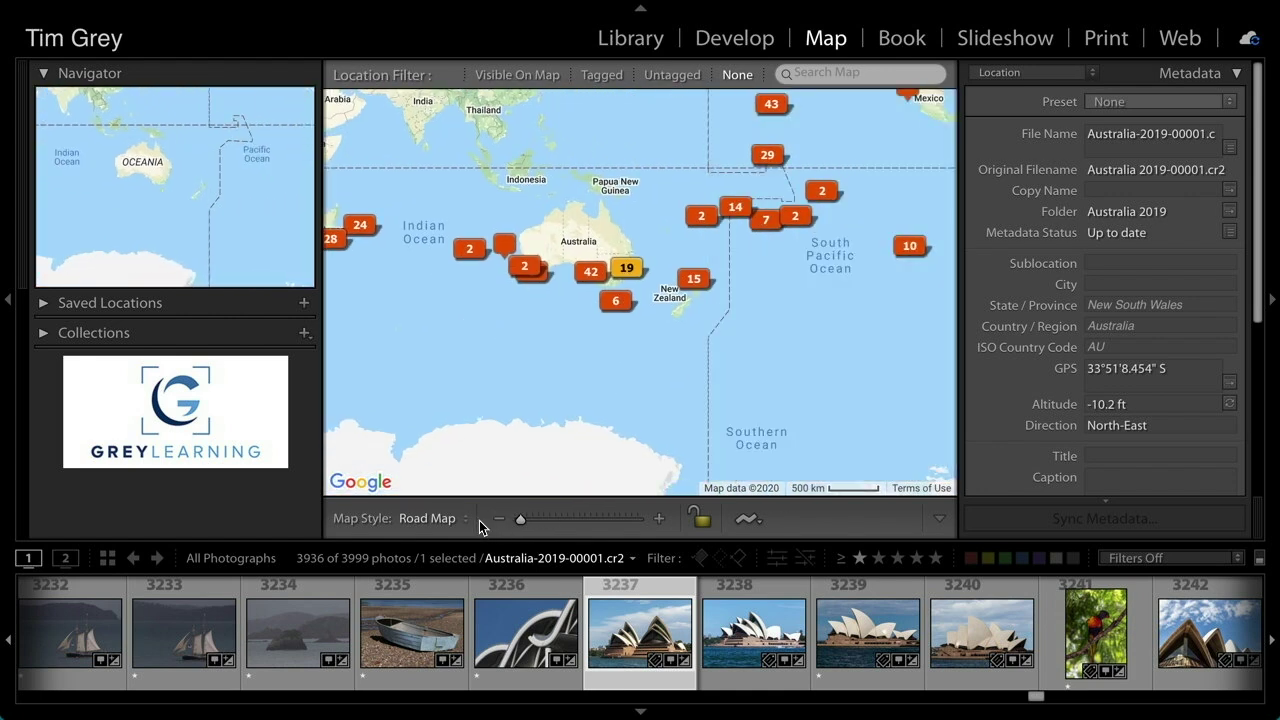
Zoom in on Sydney until the marker for 19 photos splits into individual locations around the harbour
left_click(659, 518)
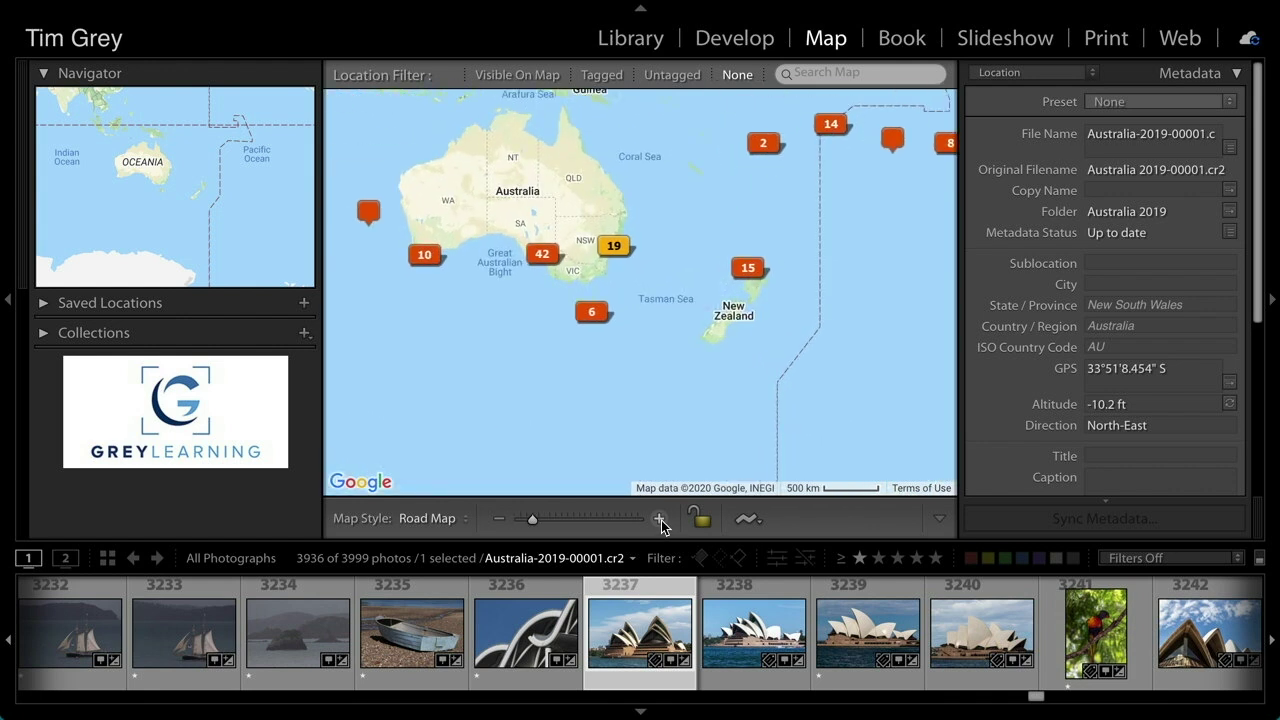
left_click(659, 518)
left_click_drag(512, 225, 589, 357)
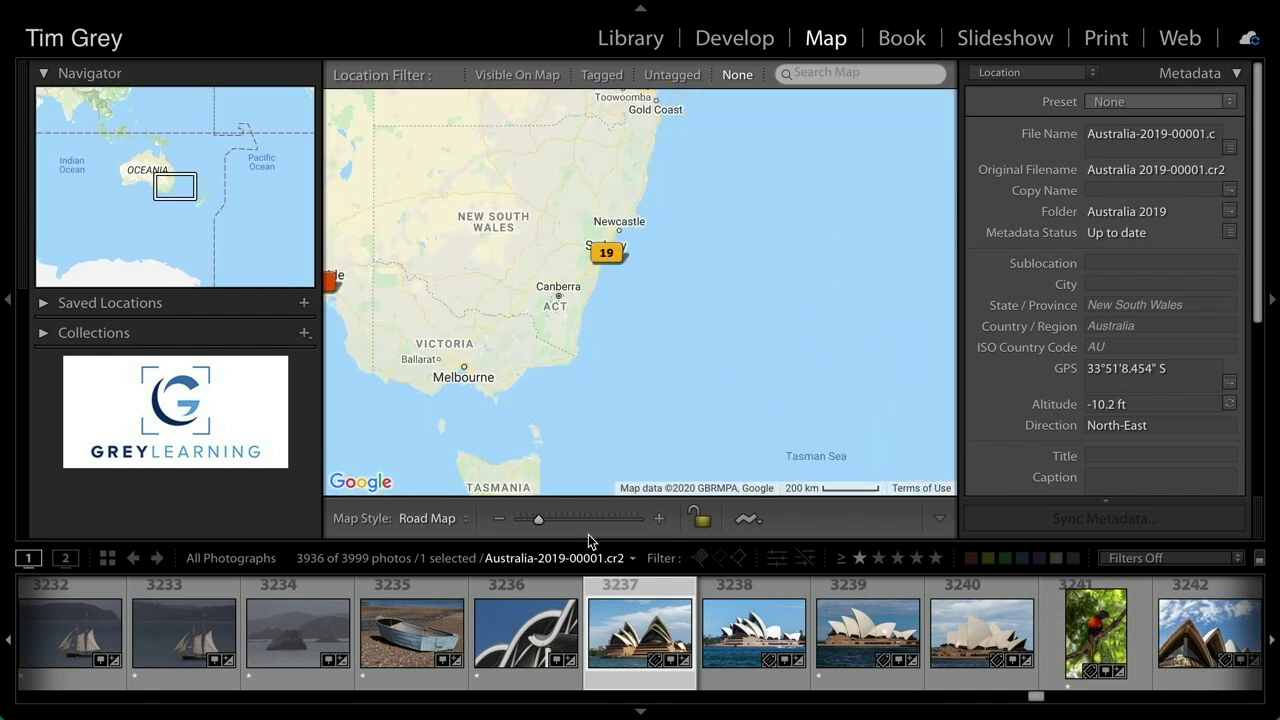
left_click(659, 519)
left_click(659, 519)
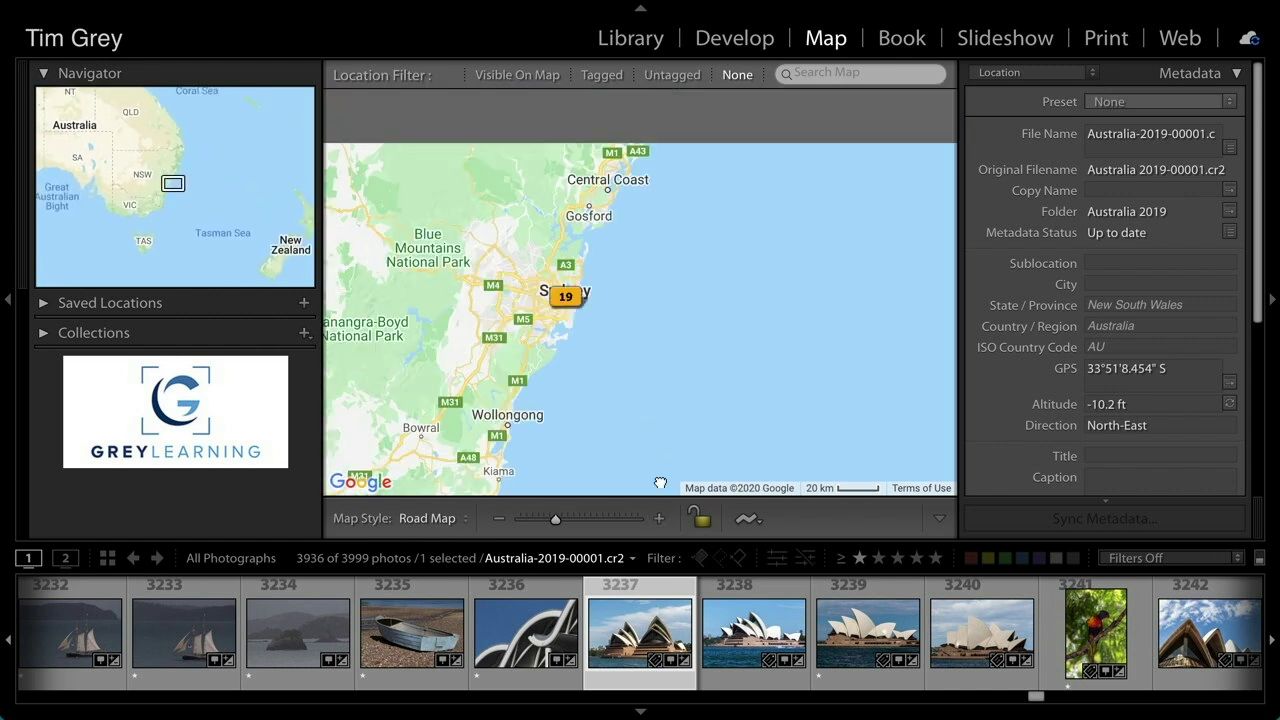
left_click(659, 519)
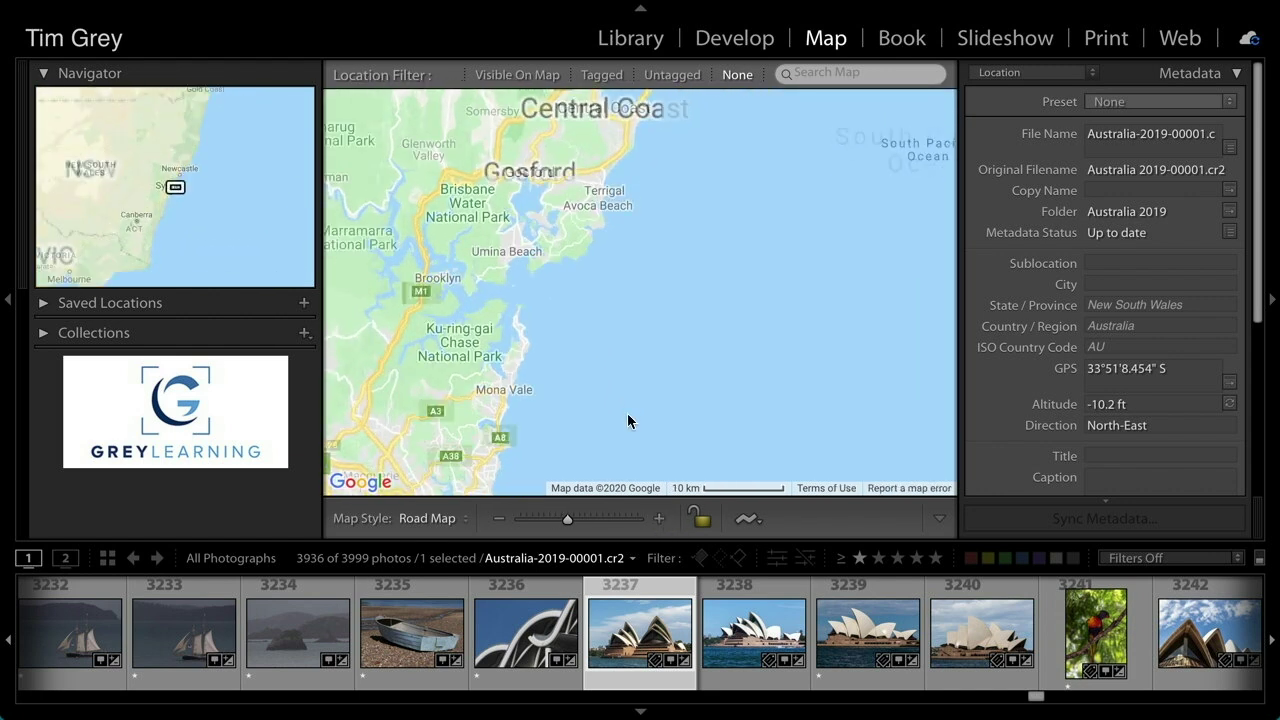
left_click(659, 519)
left_click(659, 519)
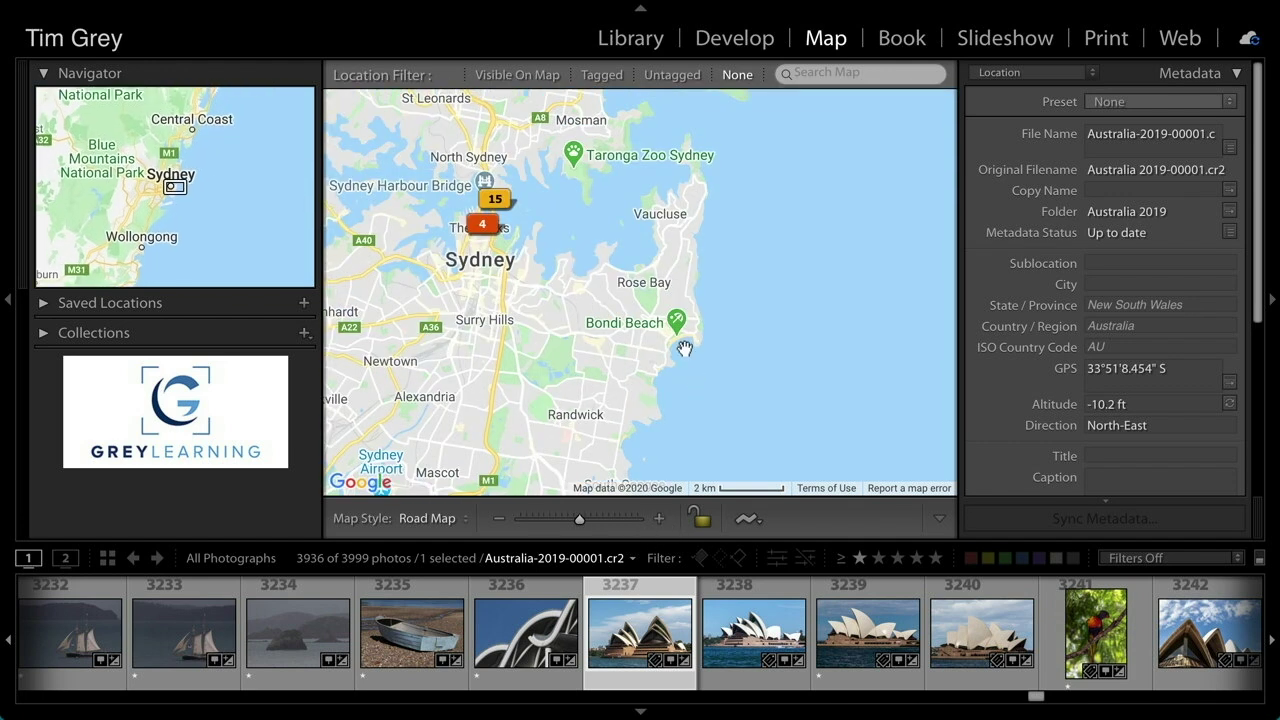
left_click(659, 519)
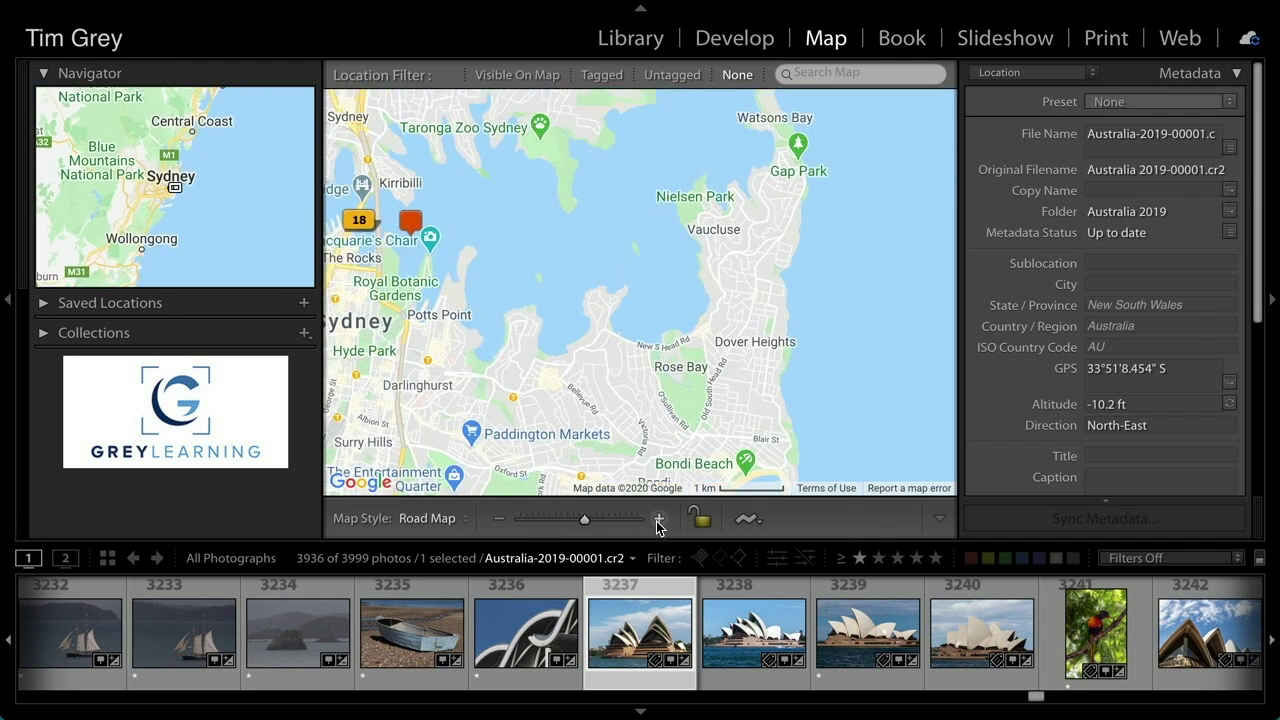
left_click(659, 519)
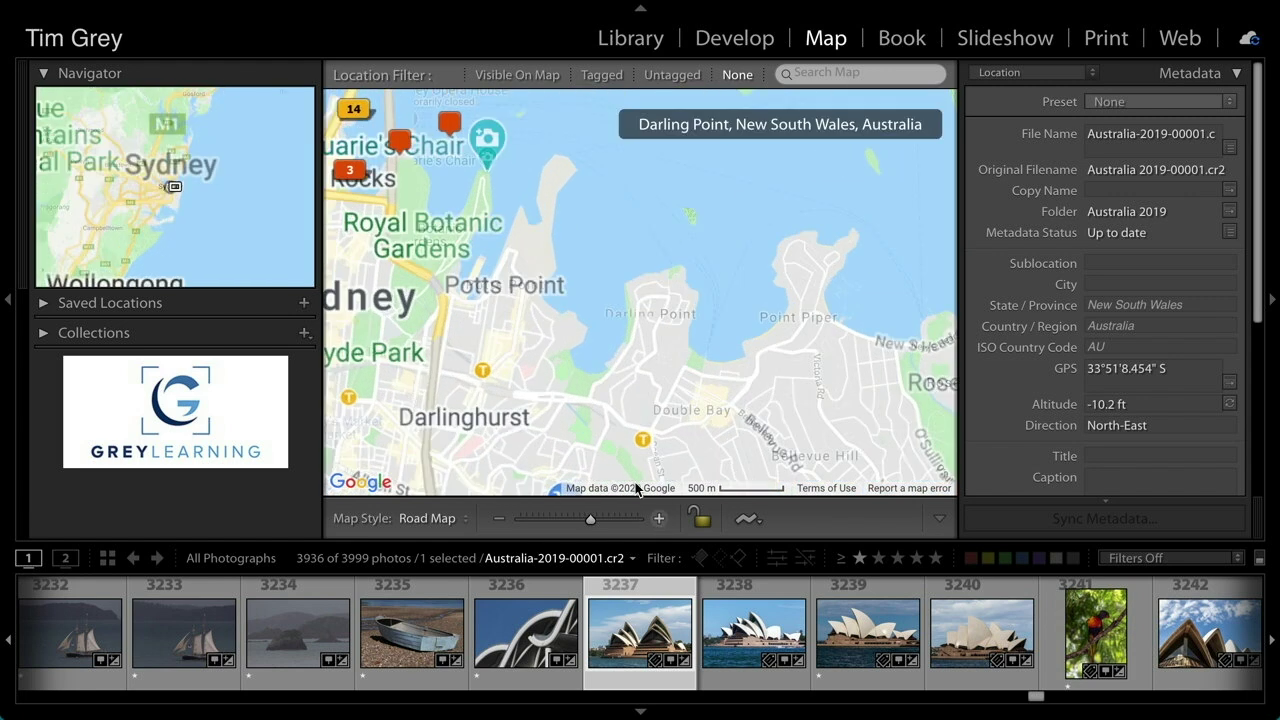
left_click(659, 519)
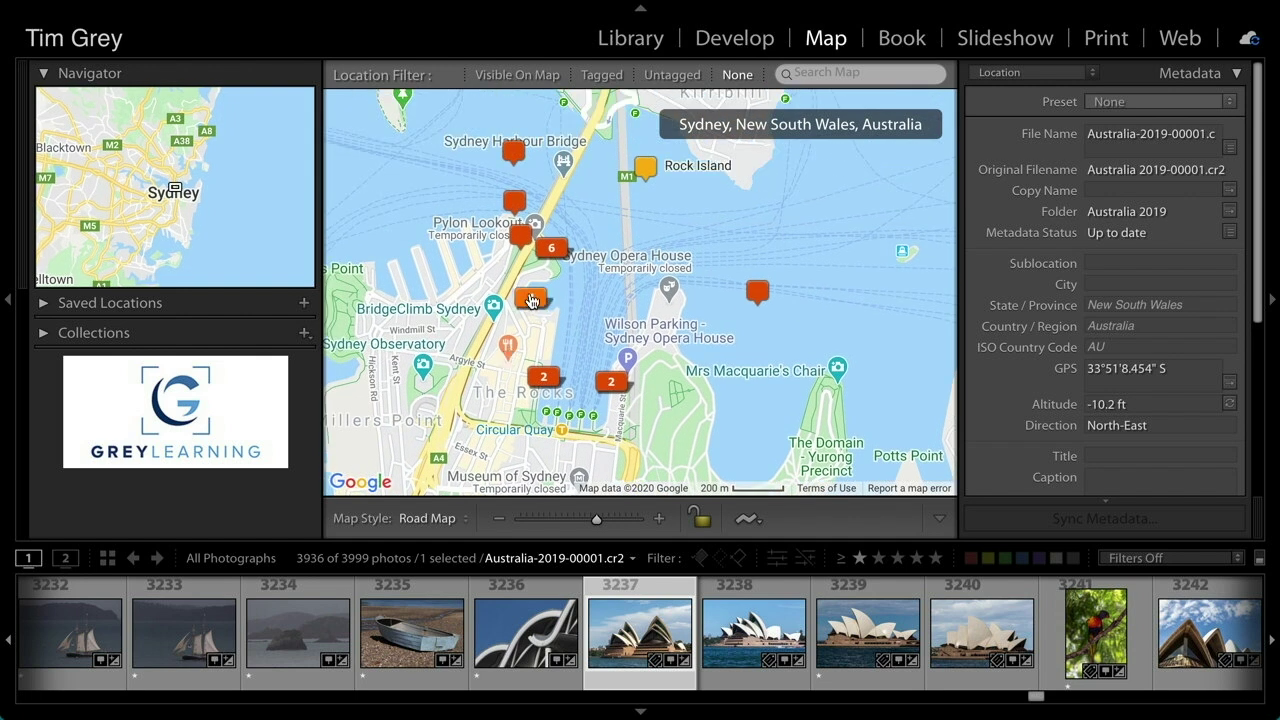
Browse the photo previews at the 4-photo marker near The Rocks in Sydney, and clear the photo selection
mouse_move(531, 300)
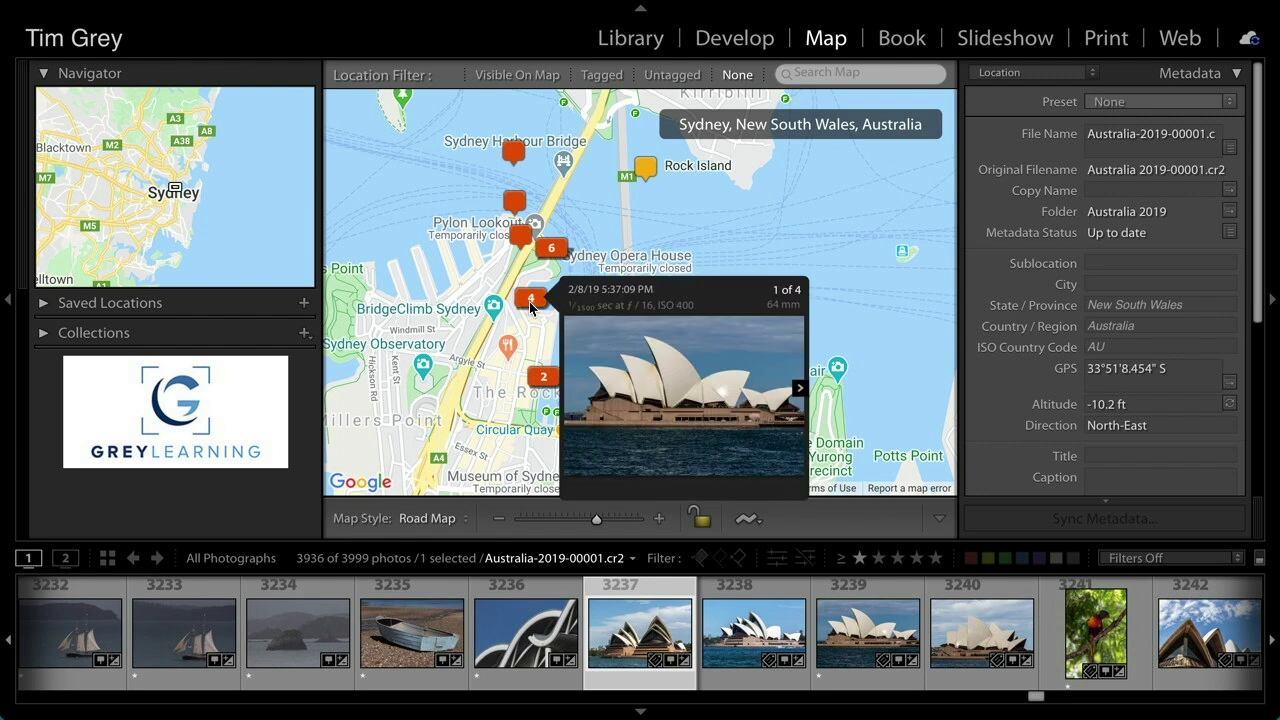
left_click(531, 297)
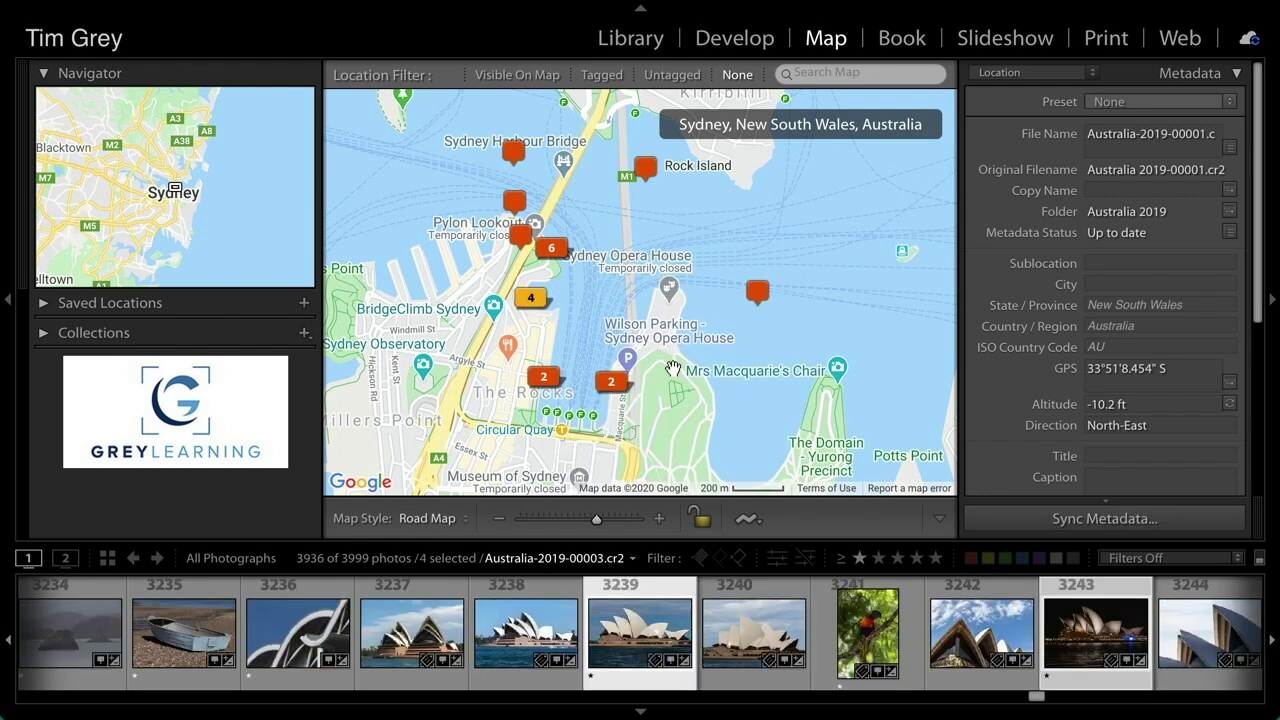
mouse_move(535, 303)
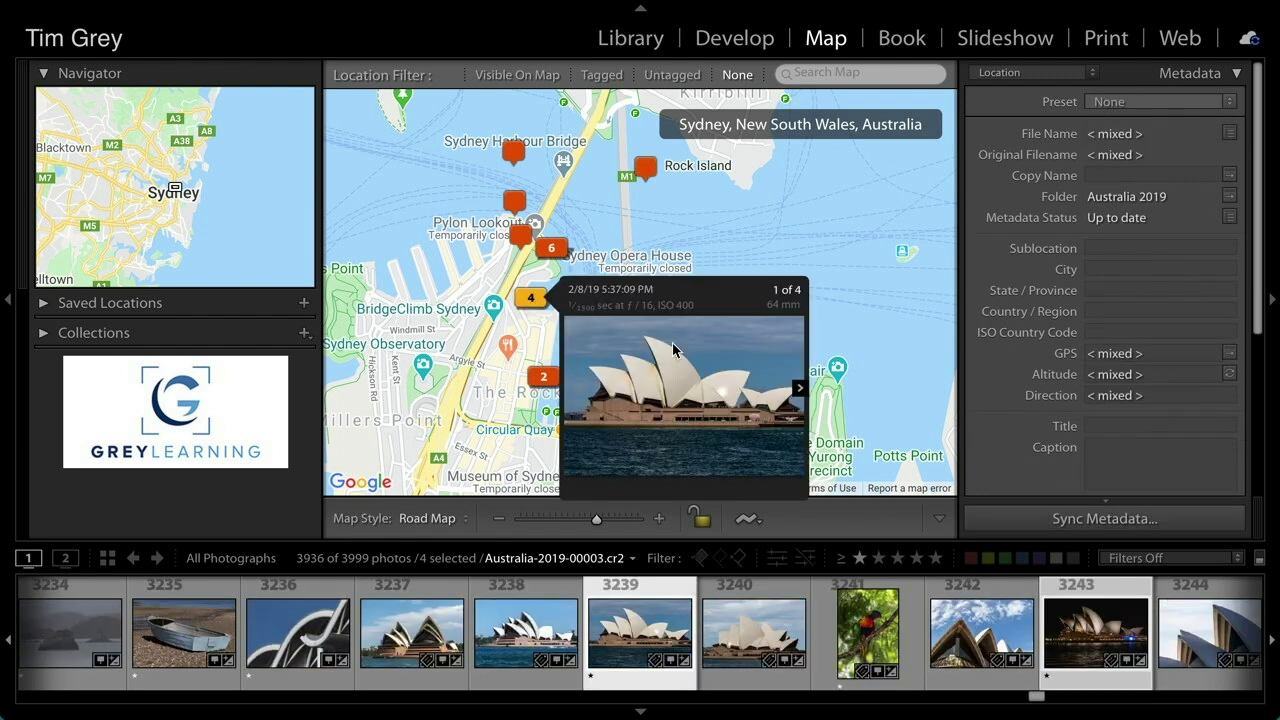
left_click(801, 391)
left_click(801, 389)
left_click(801, 388)
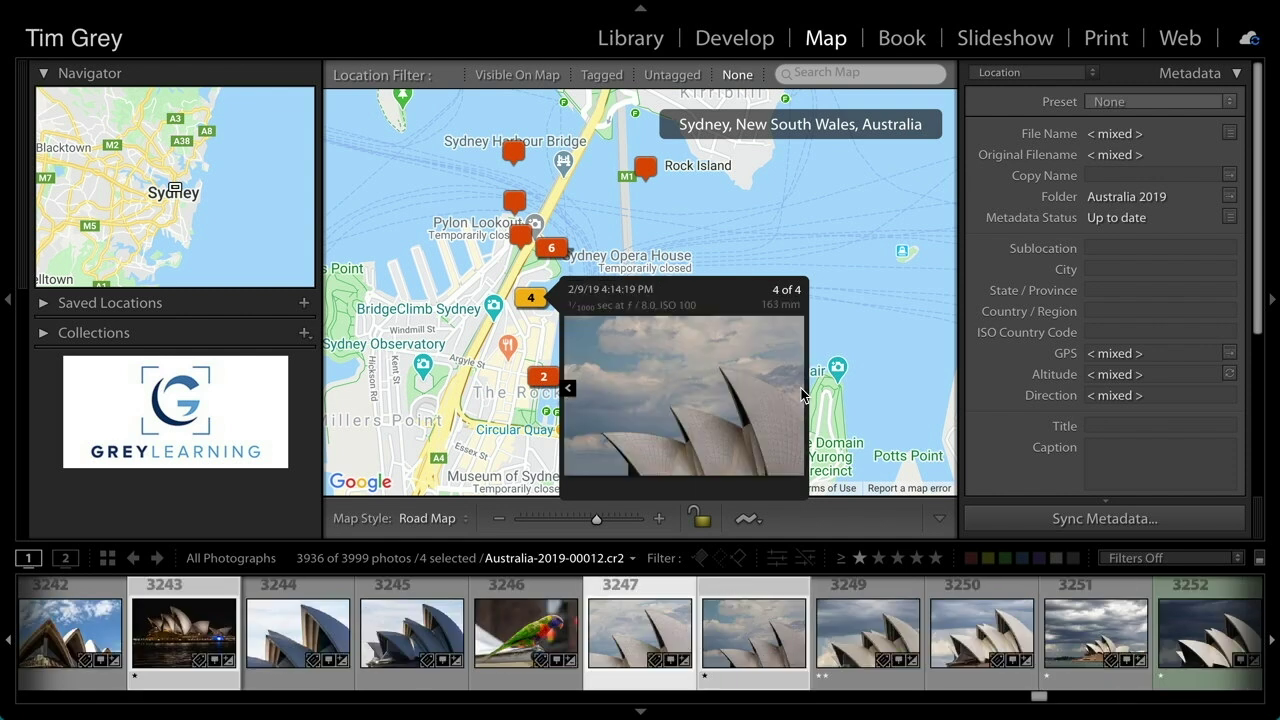
left_click(742, 254)
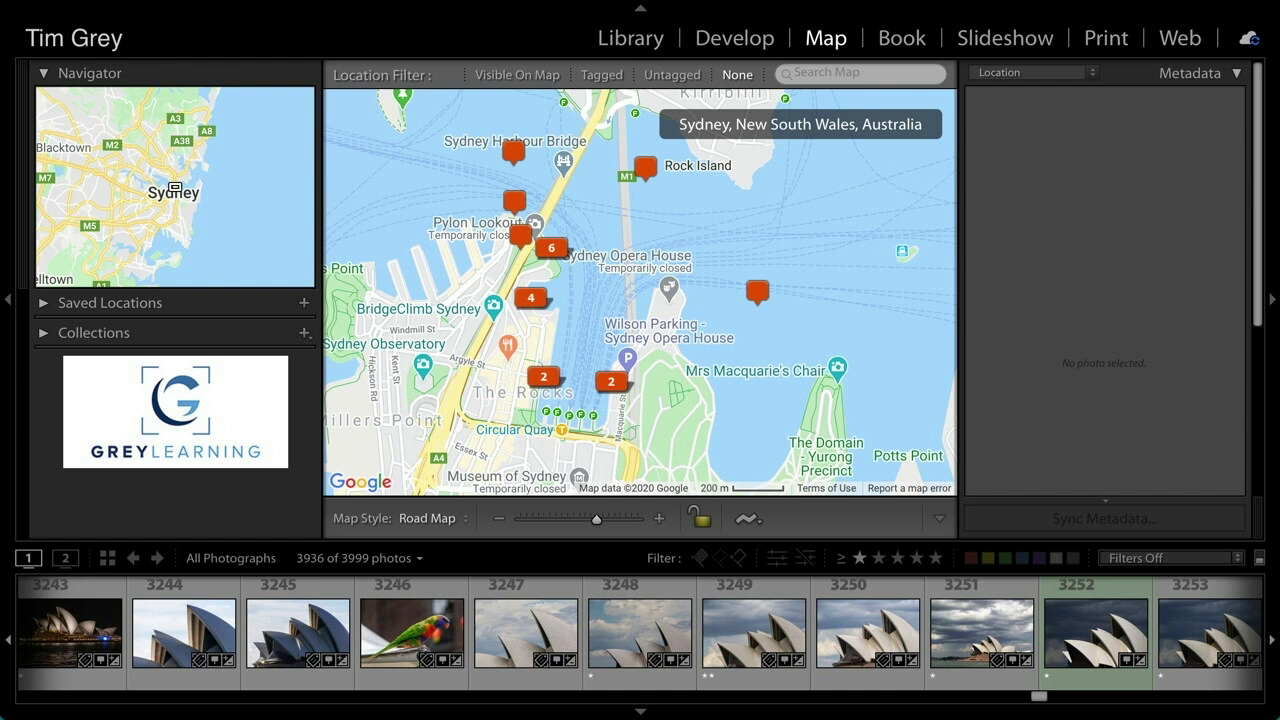
Return to the Library module and show the photos in the Instagram Photos smart collection
left_click(633, 34)
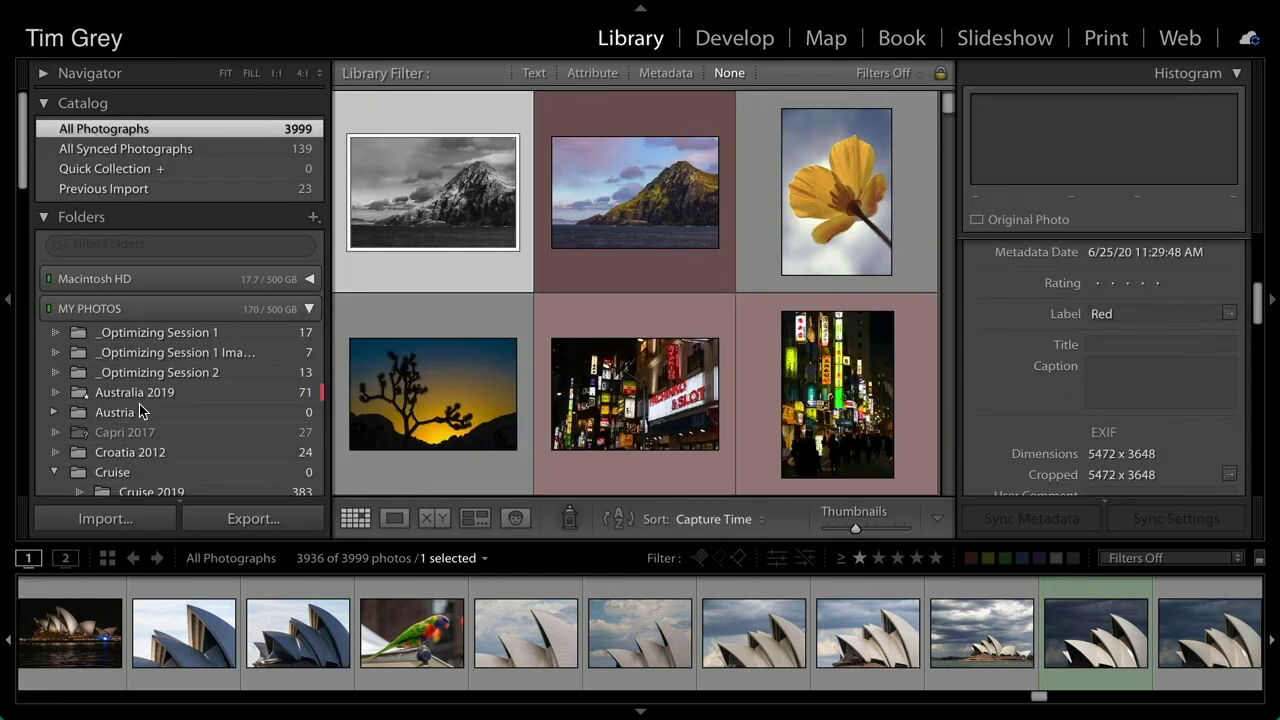
left_click(96, 309)
scroll(104, 382, "down", 3)
left_click(169, 390)
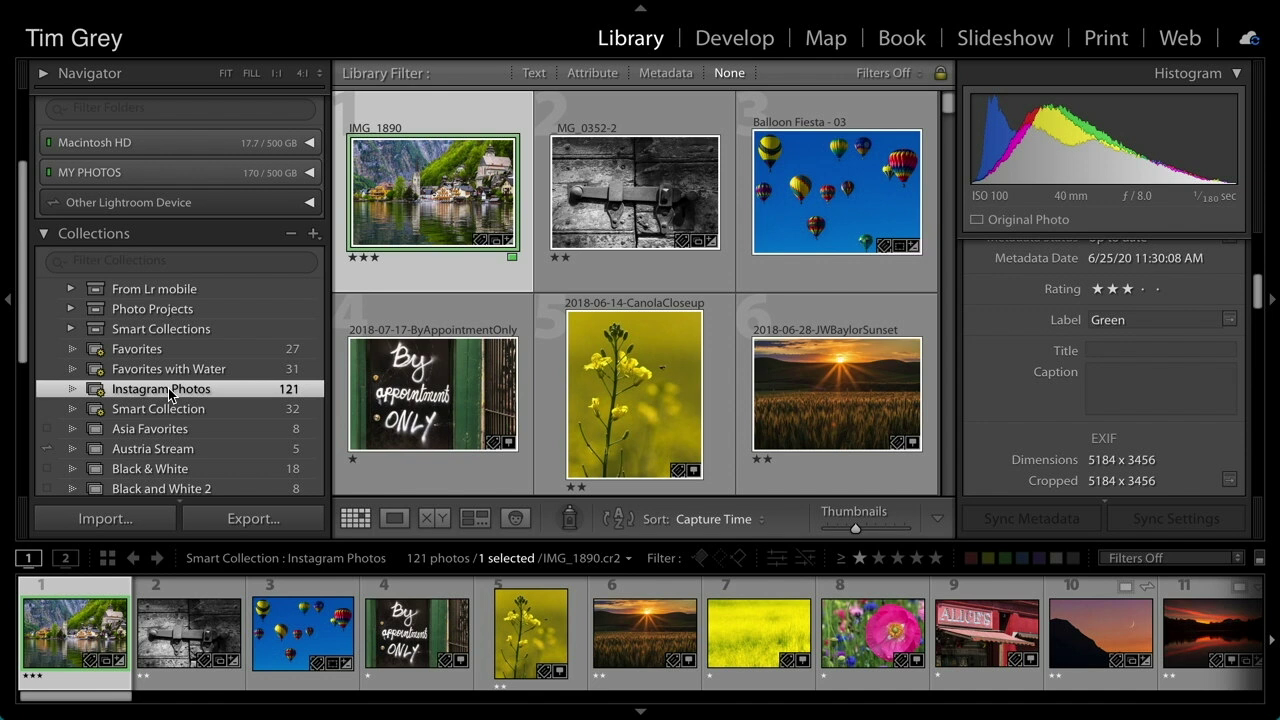
scroll(162, 410, "down", 2)
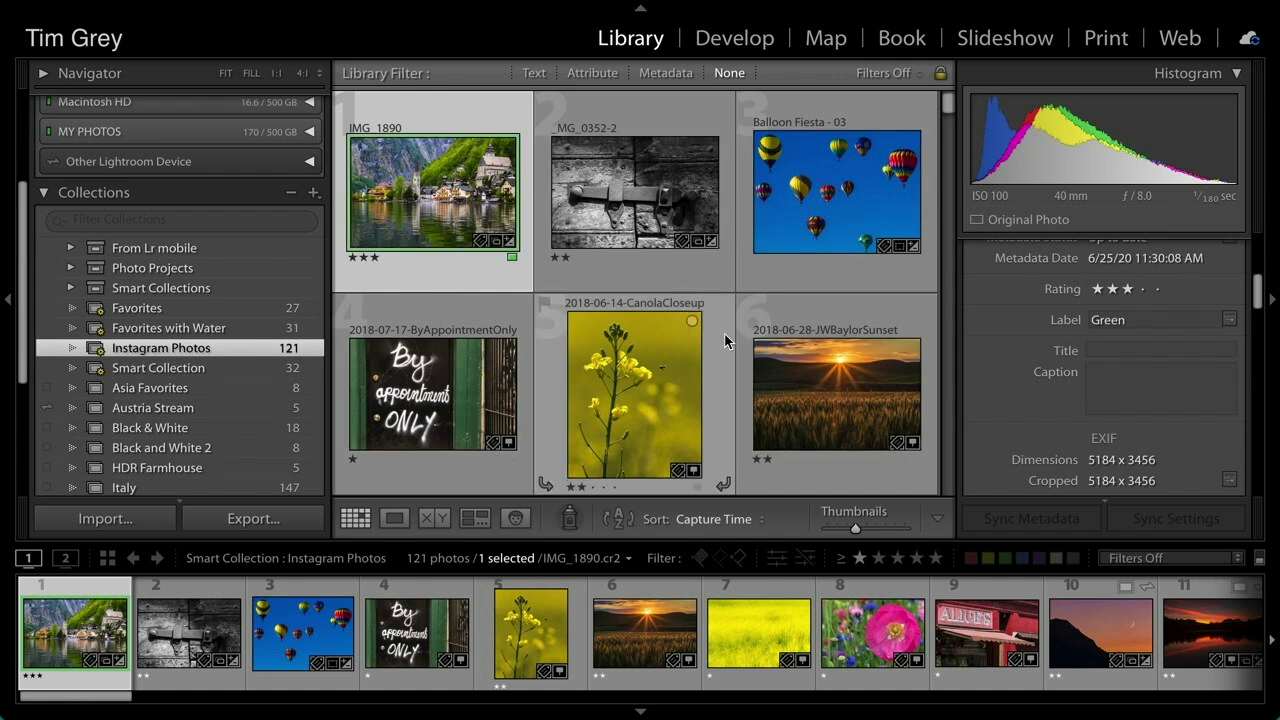
Expand the Keywording section and check the keyword tags of the IMG_1890 and Balloon Fiesta - 03 photos
scroll(1022, 353, "up", 5)
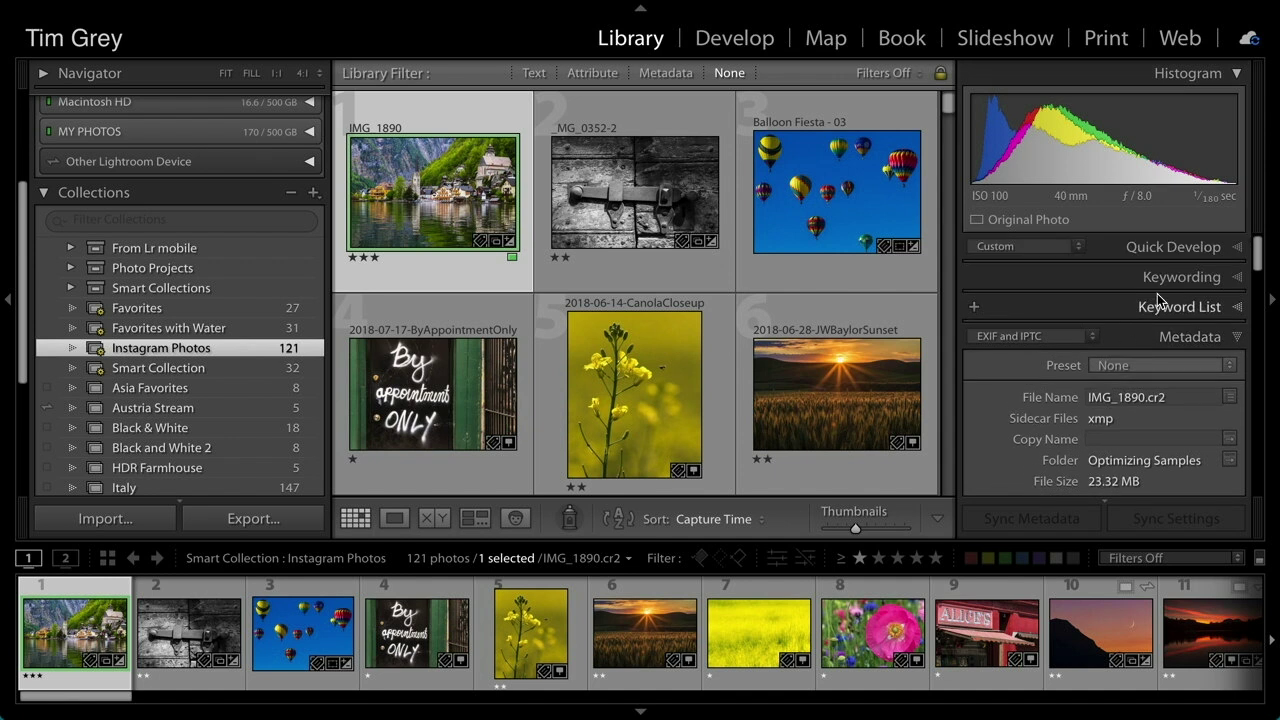
left_click(1164, 275)
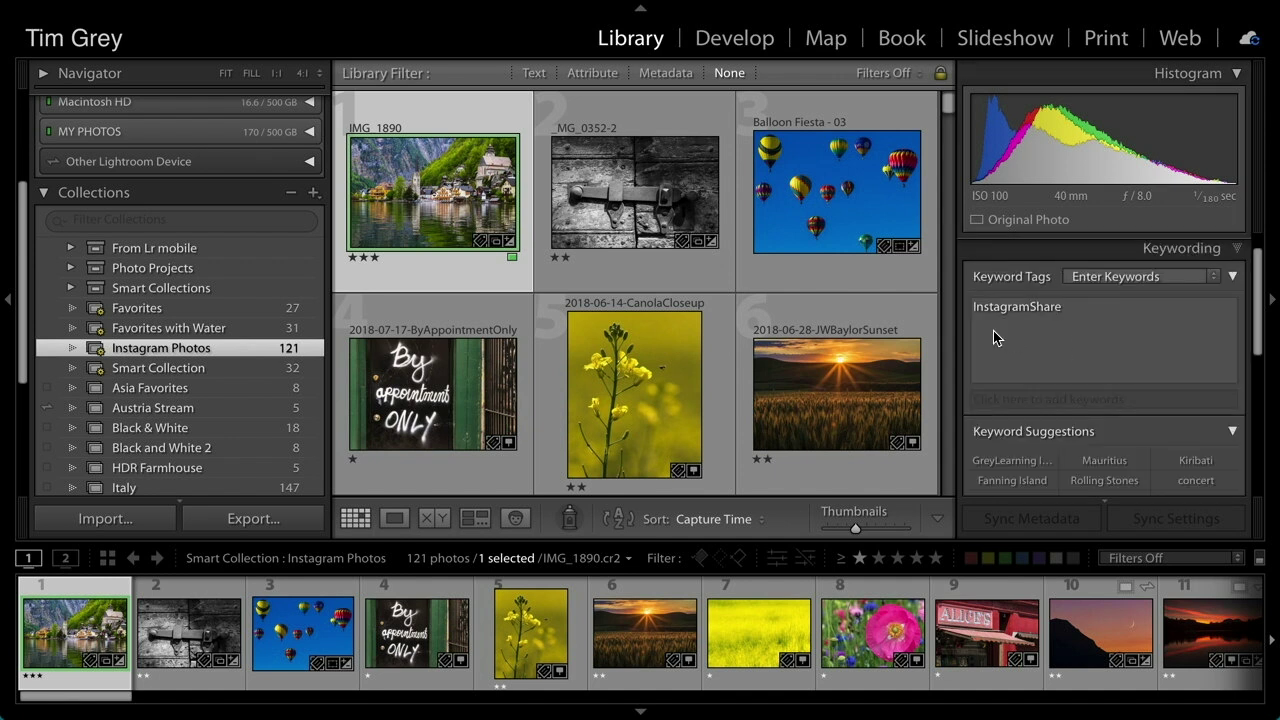
left_click(1040, 320)
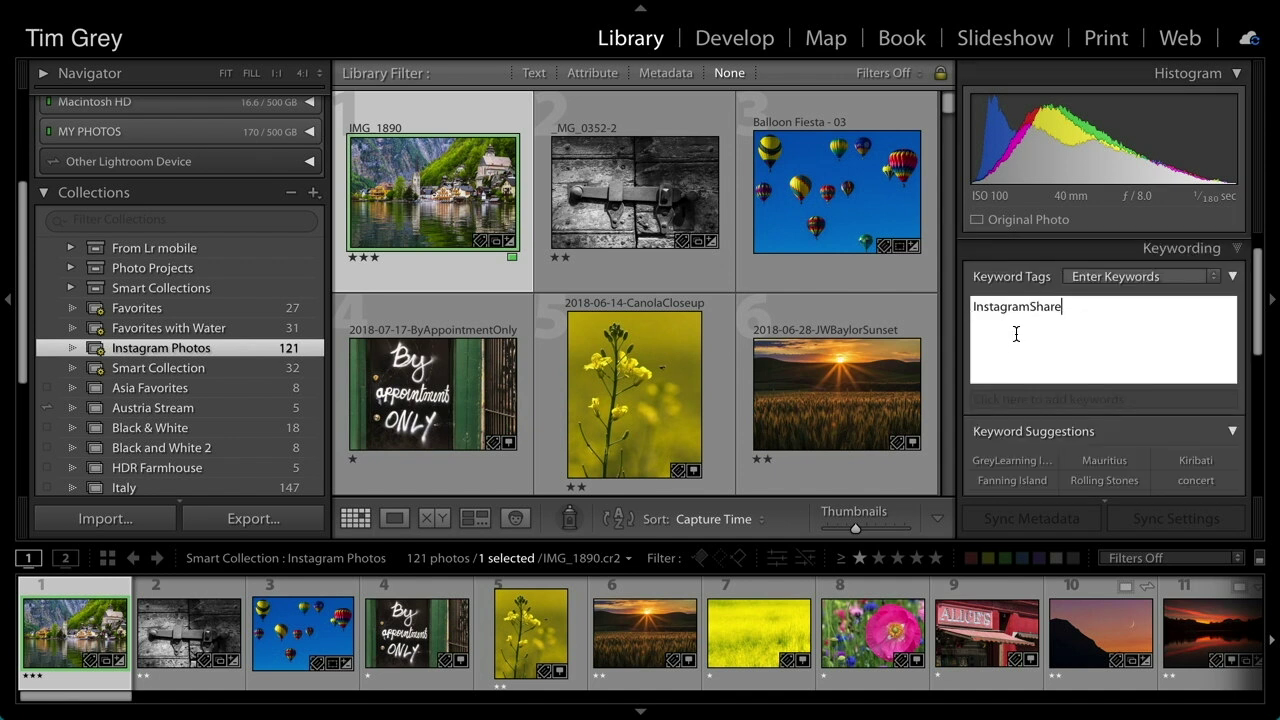
key("Return")
left_click(818, 202)
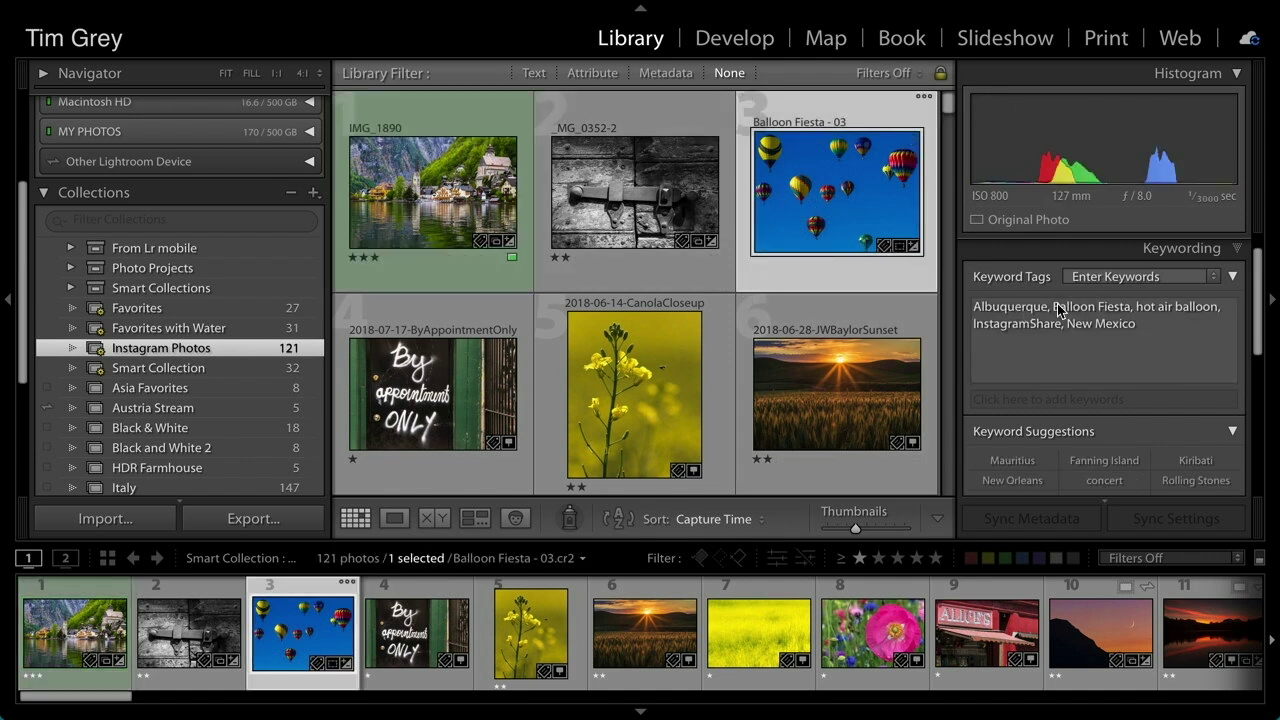
mouse_move(996, 331)
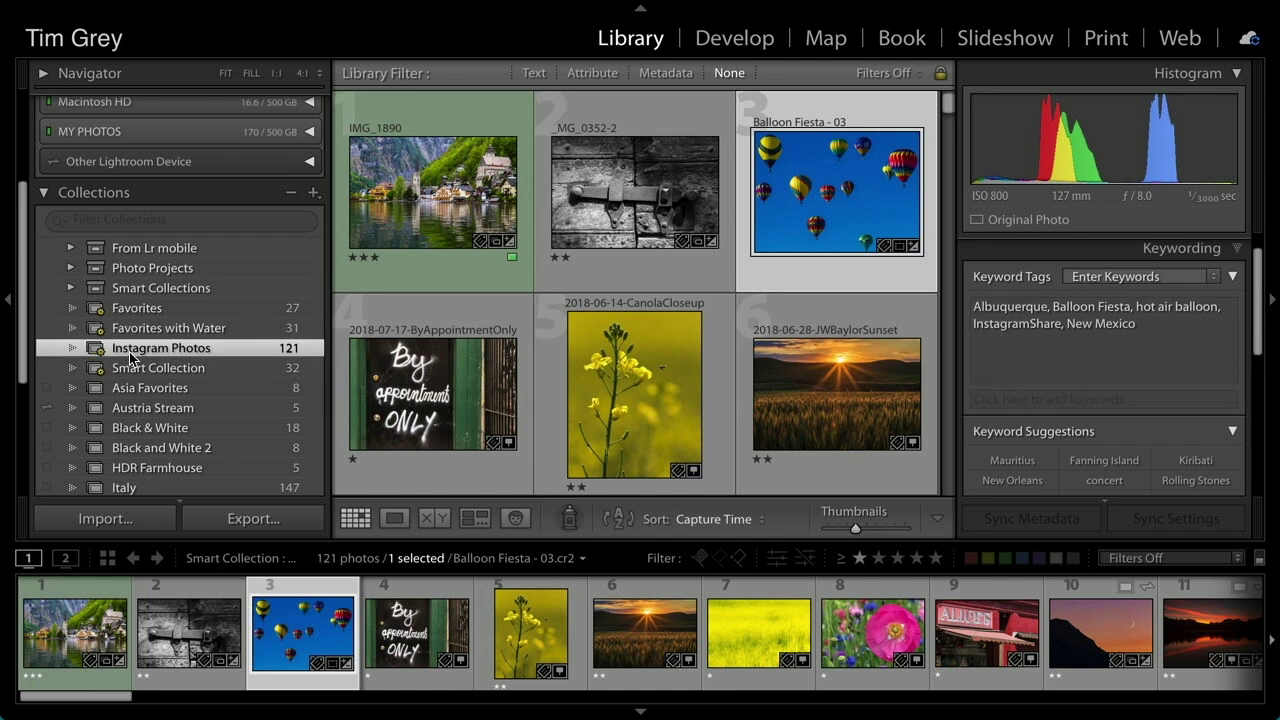
Set up a new smart collection with a rule matching photos whose Keywords contain InstagramShare
left_click(313, 192)
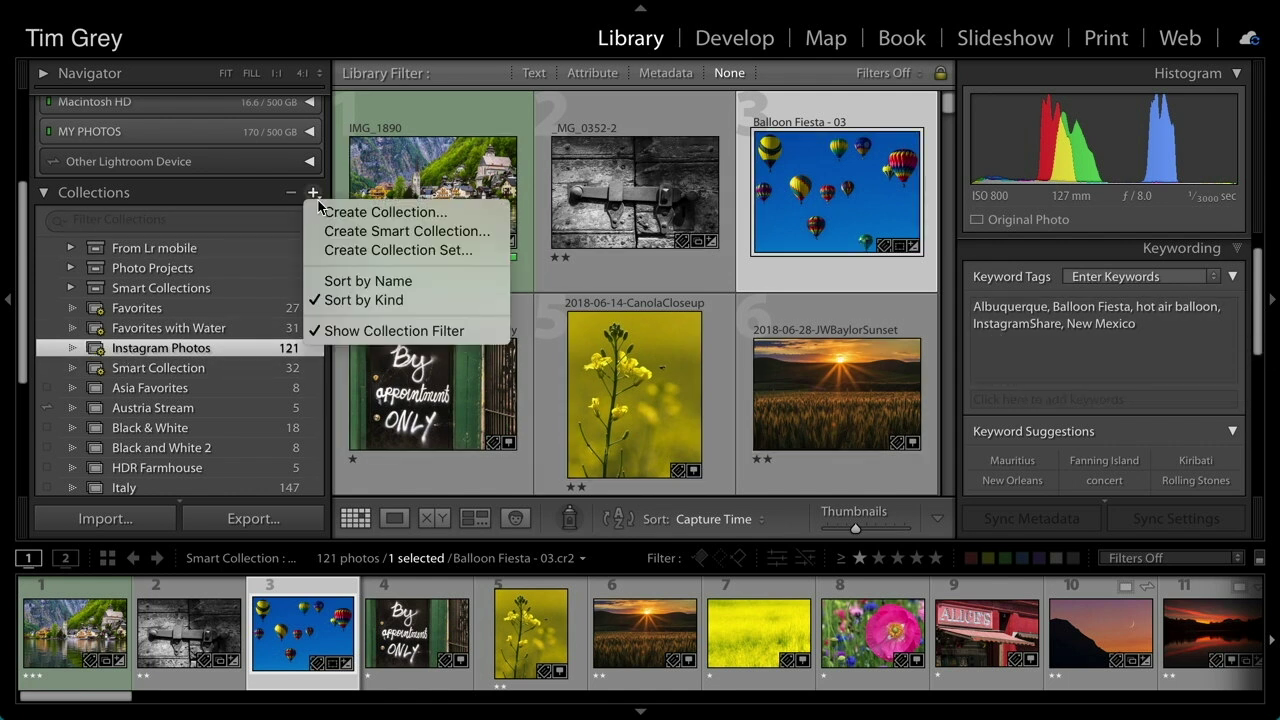
left_click(373, 233)
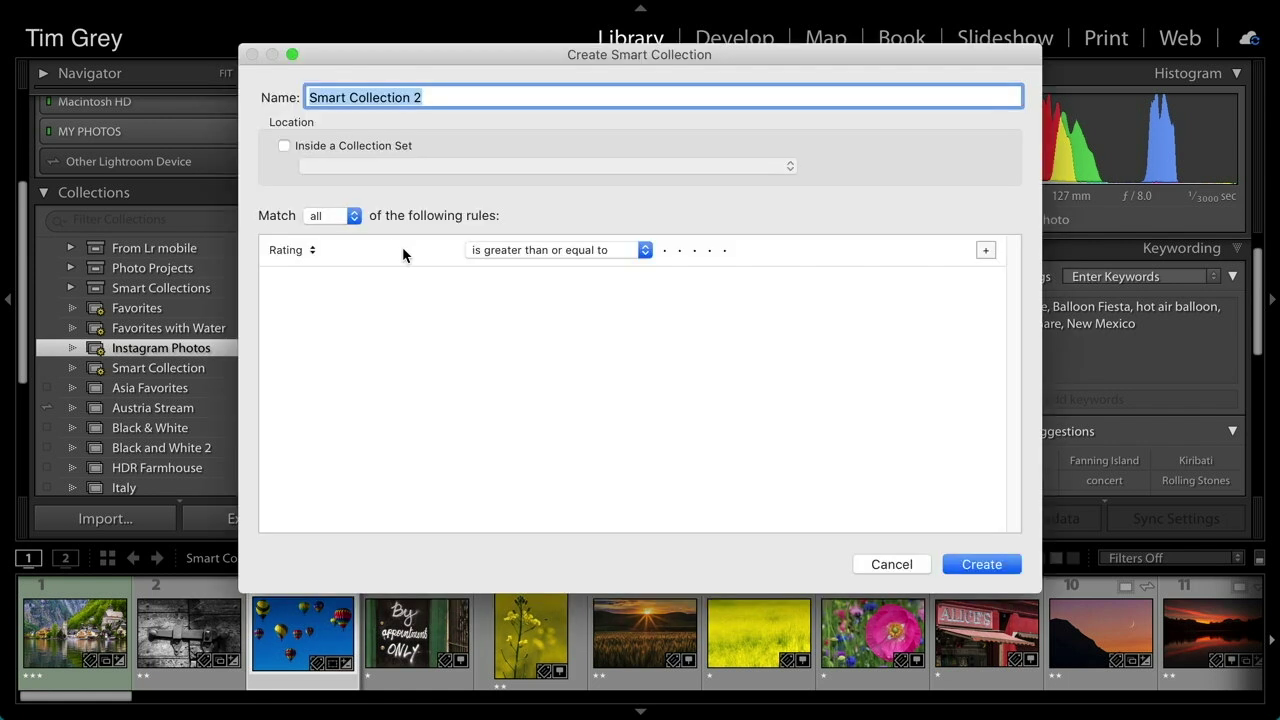
left_click(310, 251)
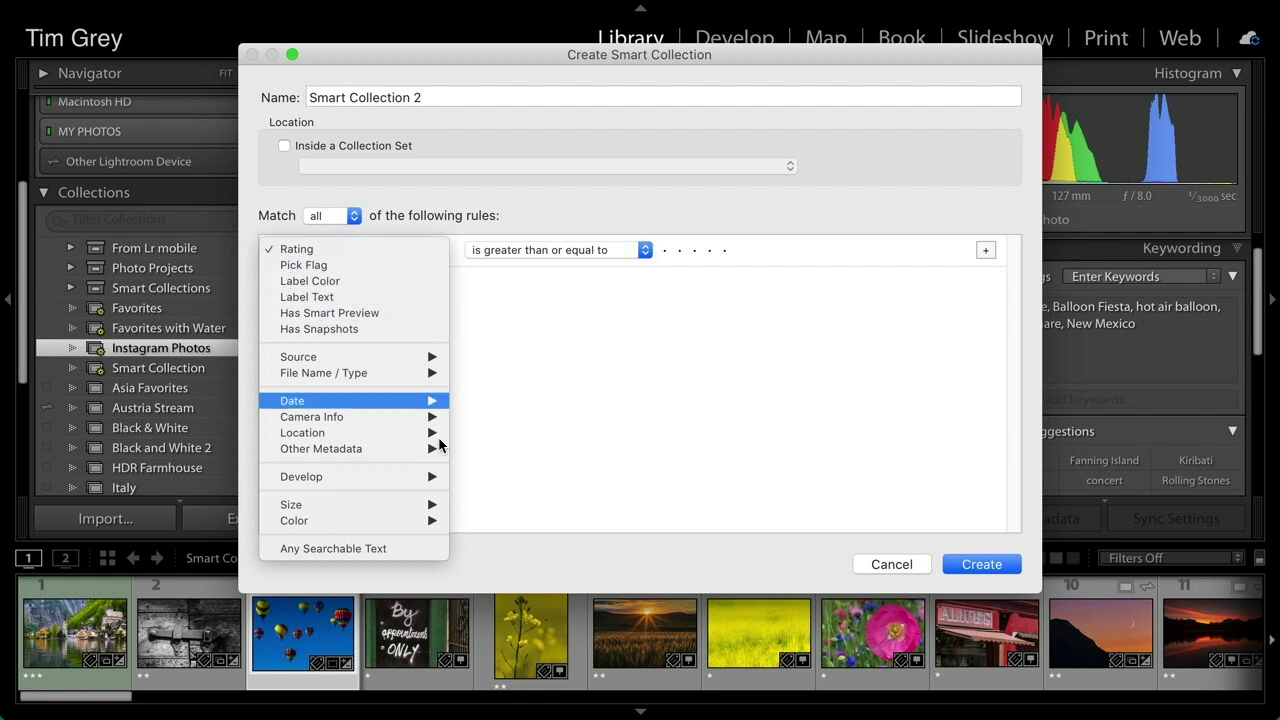
mouse_move(429, 449)
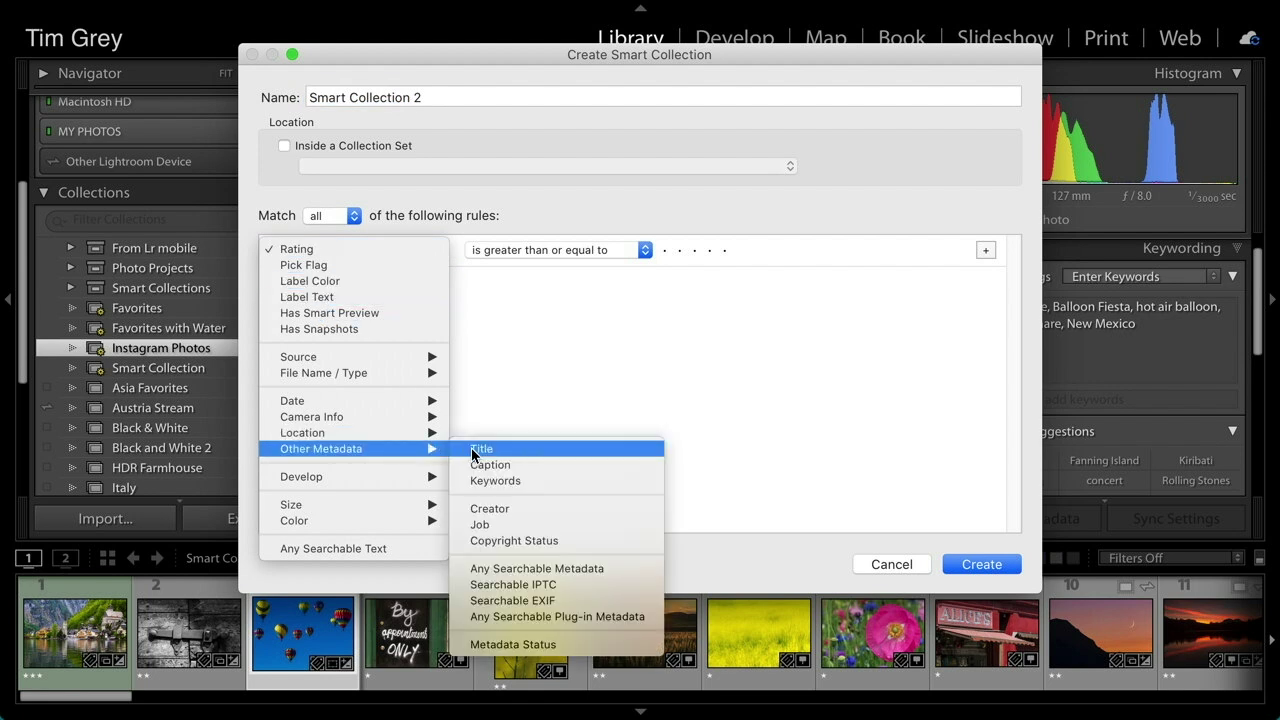
left_click(517, 482)
left_click(711, 254)
type("InstagramShare")
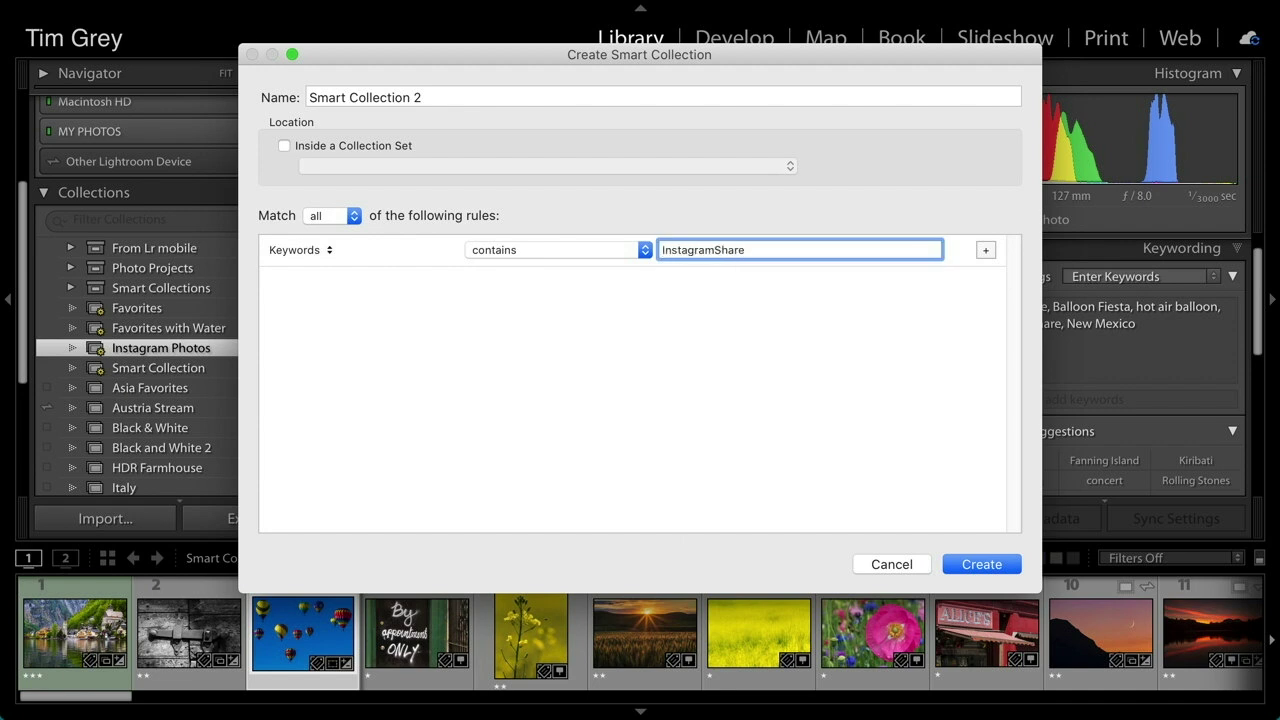
Try Water as the keyword for the rule, replace it with hot air balloon, and create the smart collection
key("super+a")
type("Water")
key("super+a")
type("hot air balloon")
left_click(985, 565)
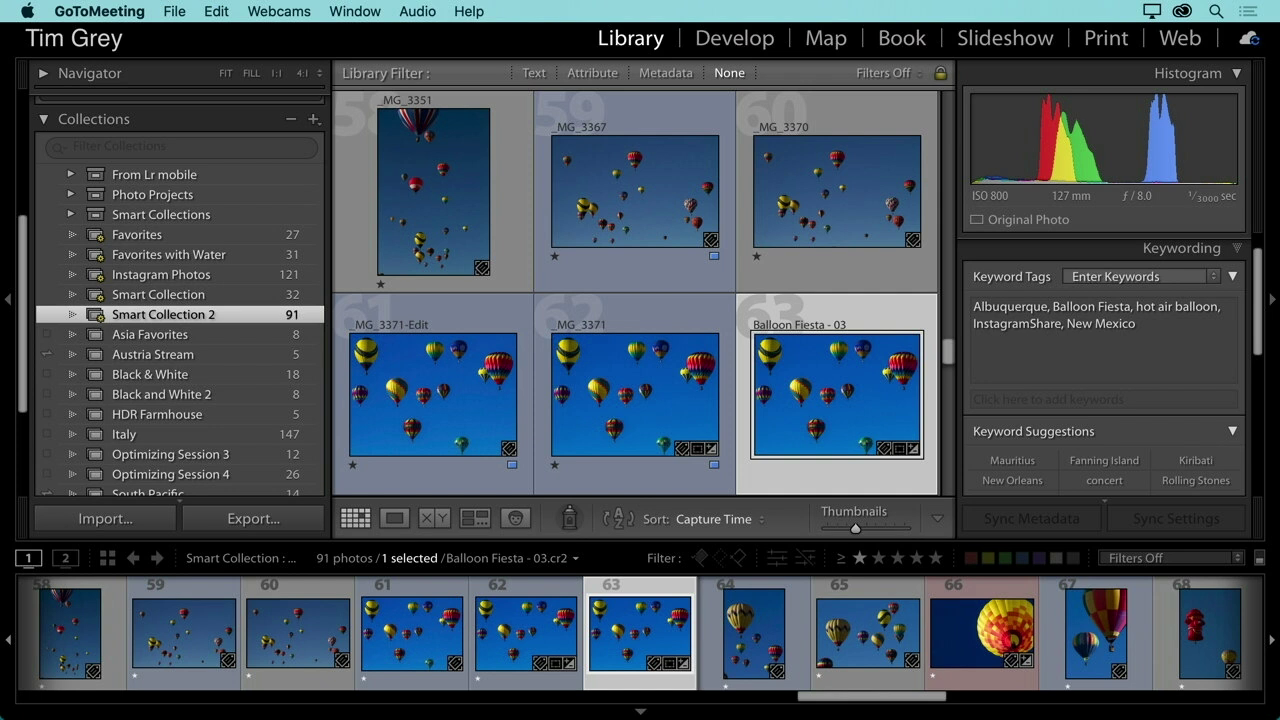
Expand the MY PHOTOS drive's folder list
scroll(276, 329, "up", 5)
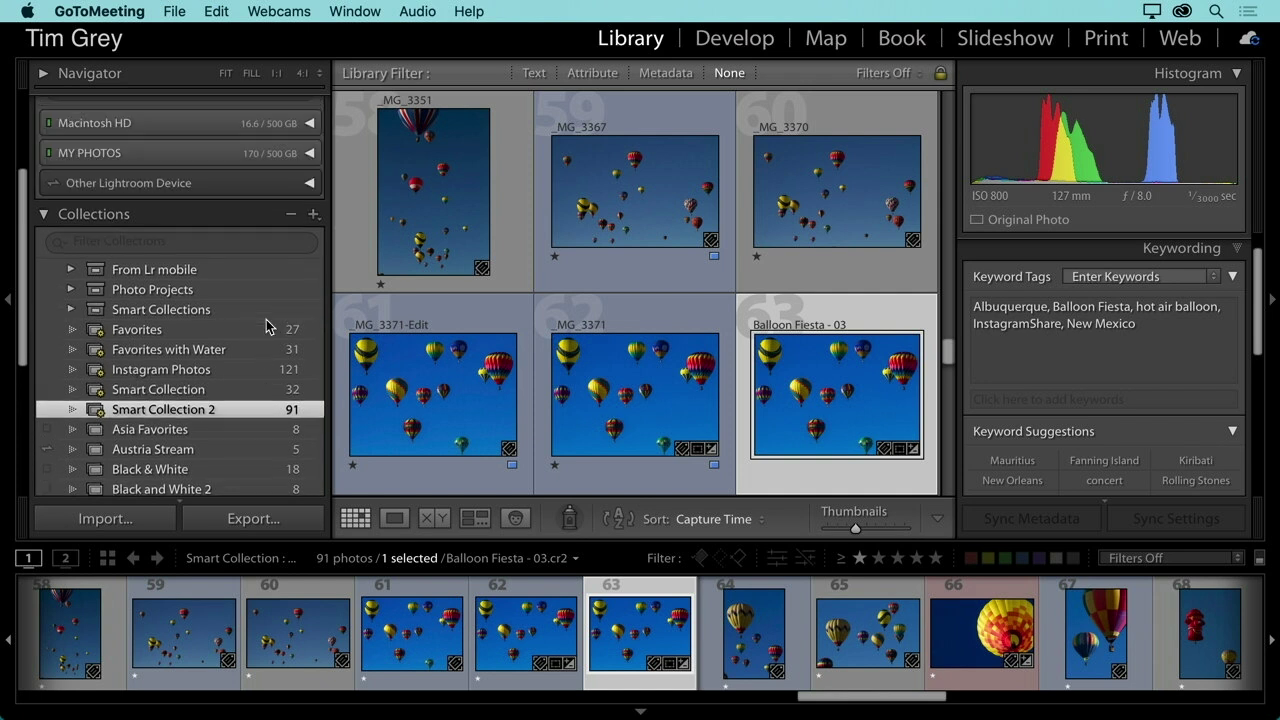
left_click(208, 262)
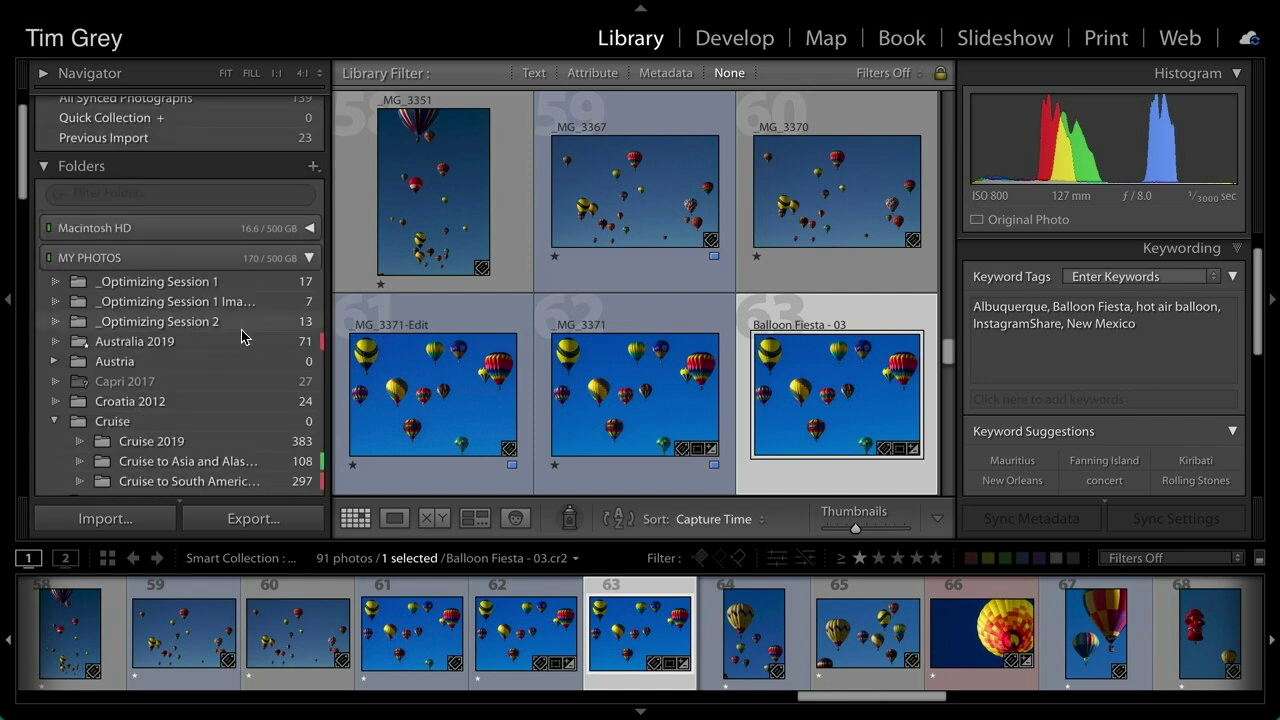
Relink the missing Capri 2017 folder to the Capri folder on the MY PHOTOS drive and display its photos
left_click(214, 381)
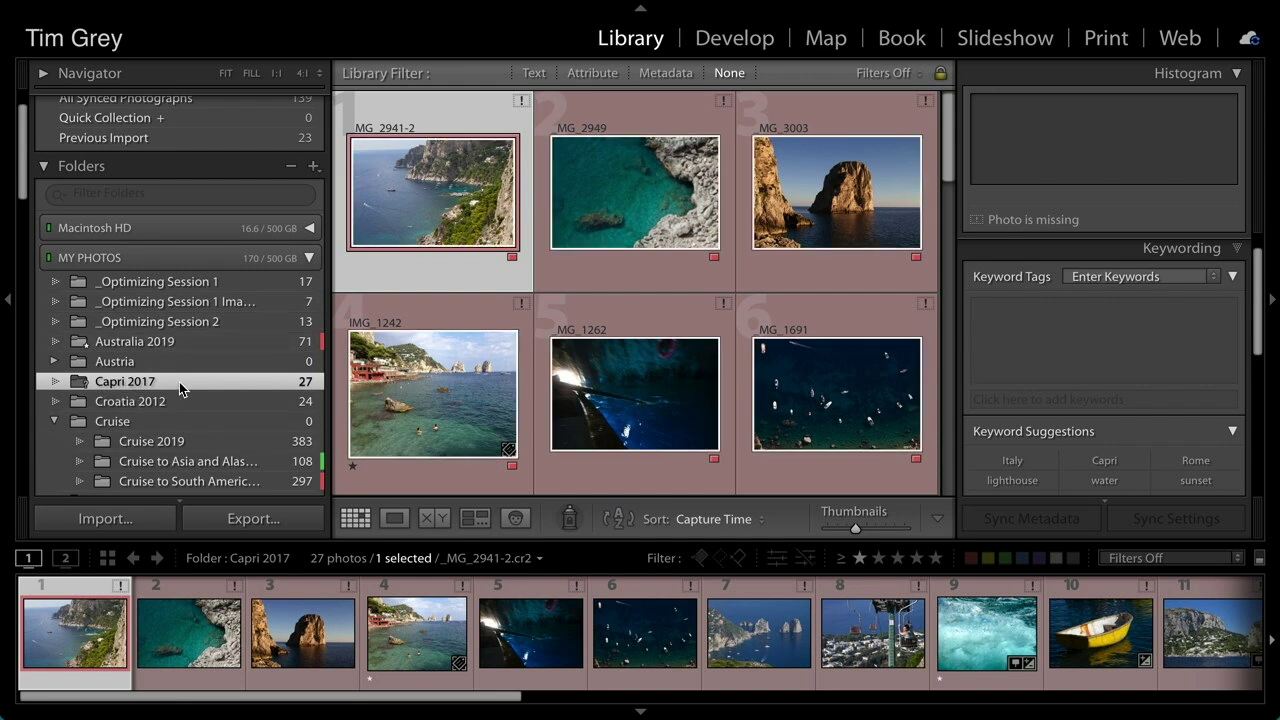
right_click(128, 391)
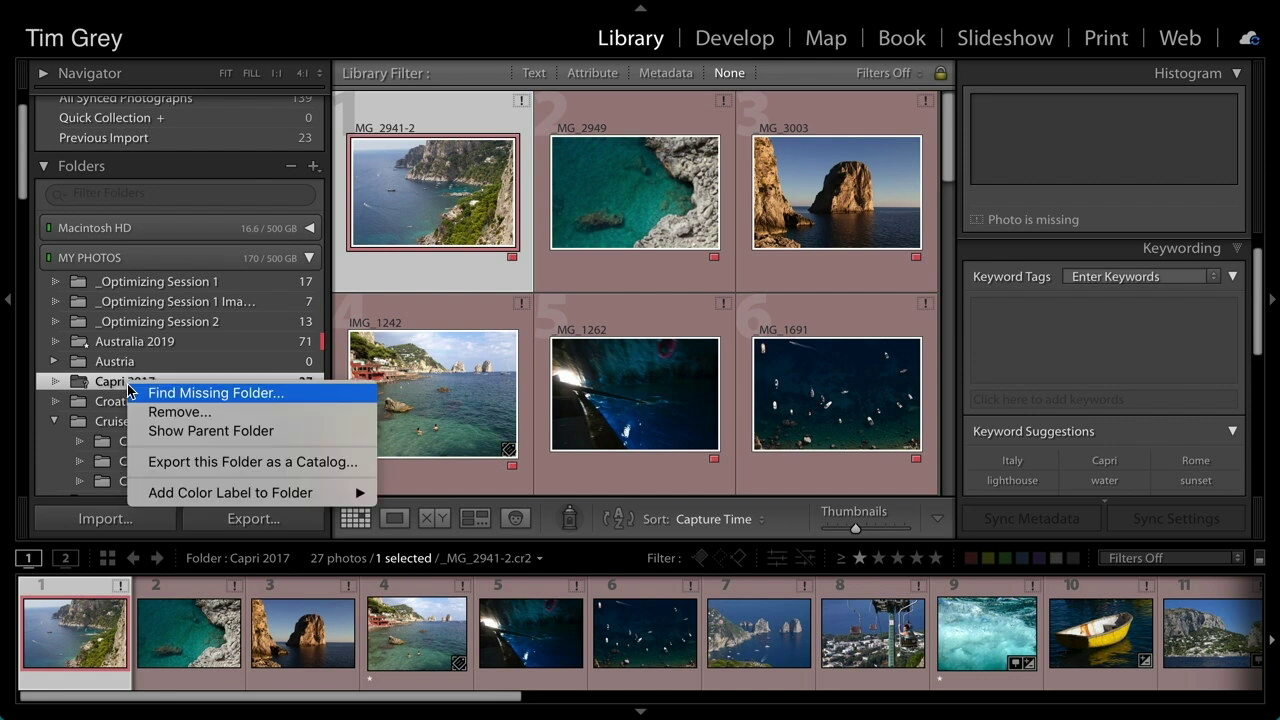
left_click(252, 397)
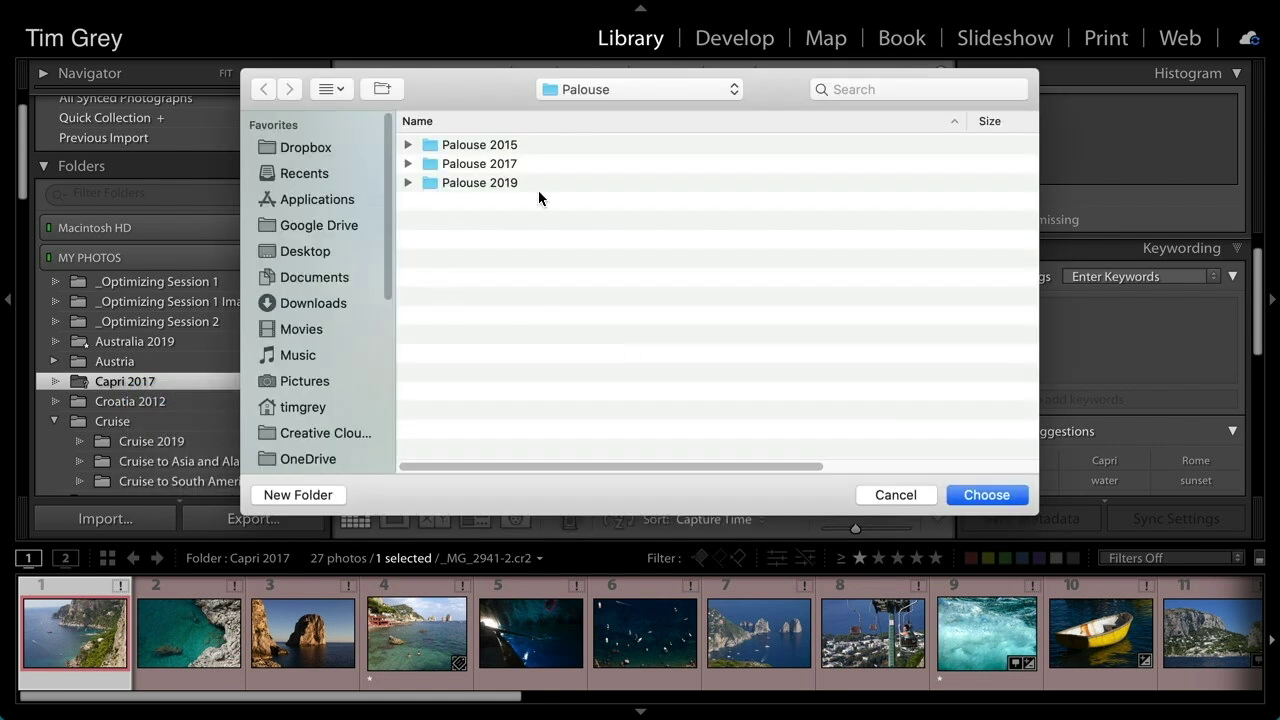
left_click(611, 89)
left_click(600, 108)
scroll(538, 293, "down", 5)
left_click(574, 208)
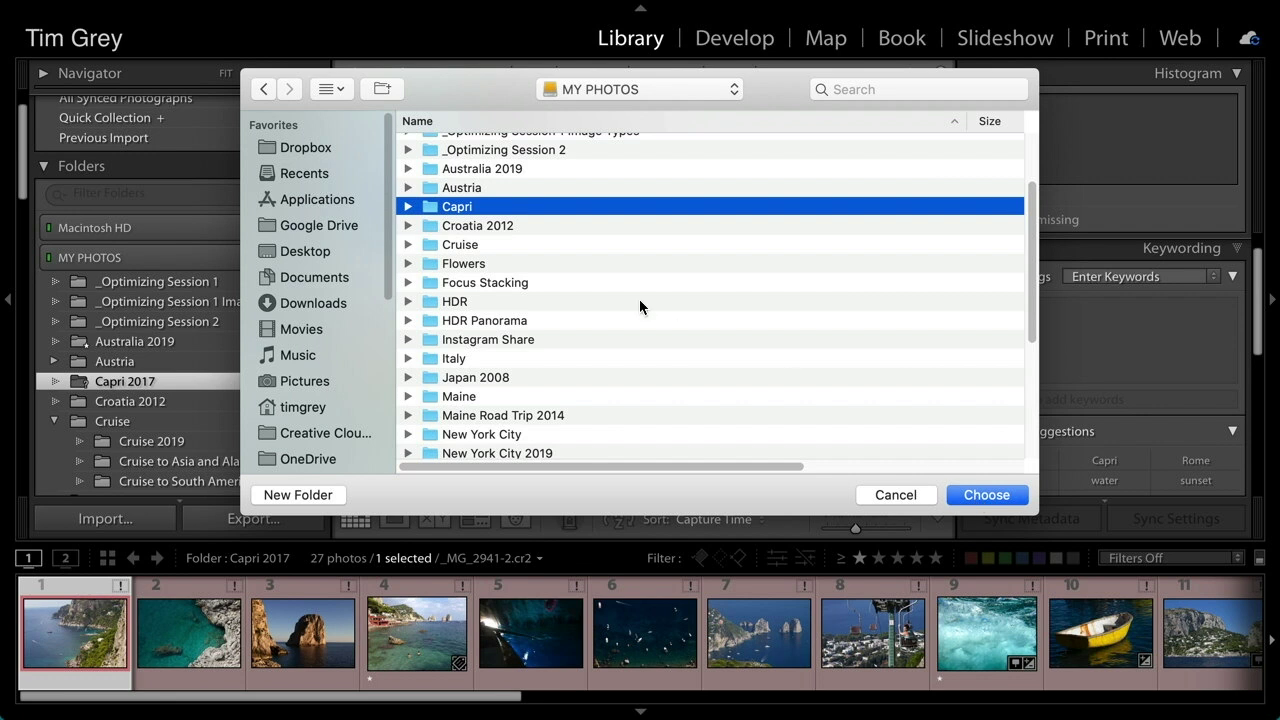
left_click(1008, 496)
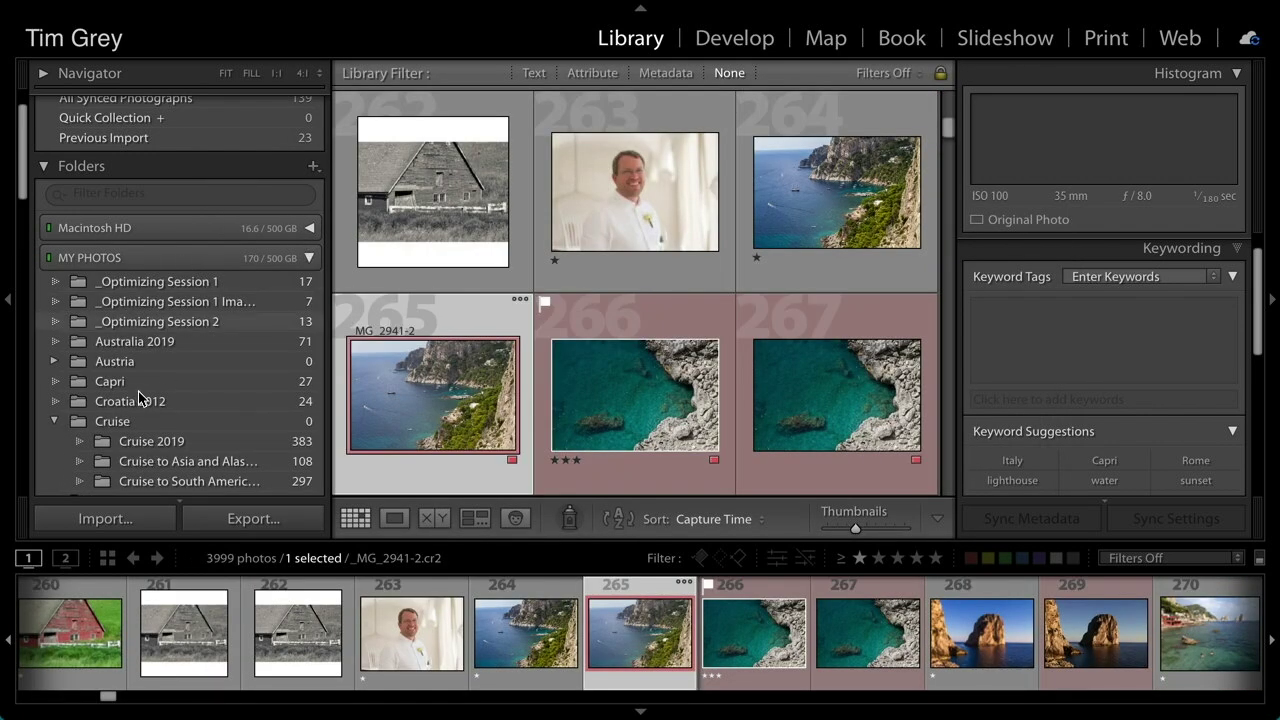
left_click(121, 381)
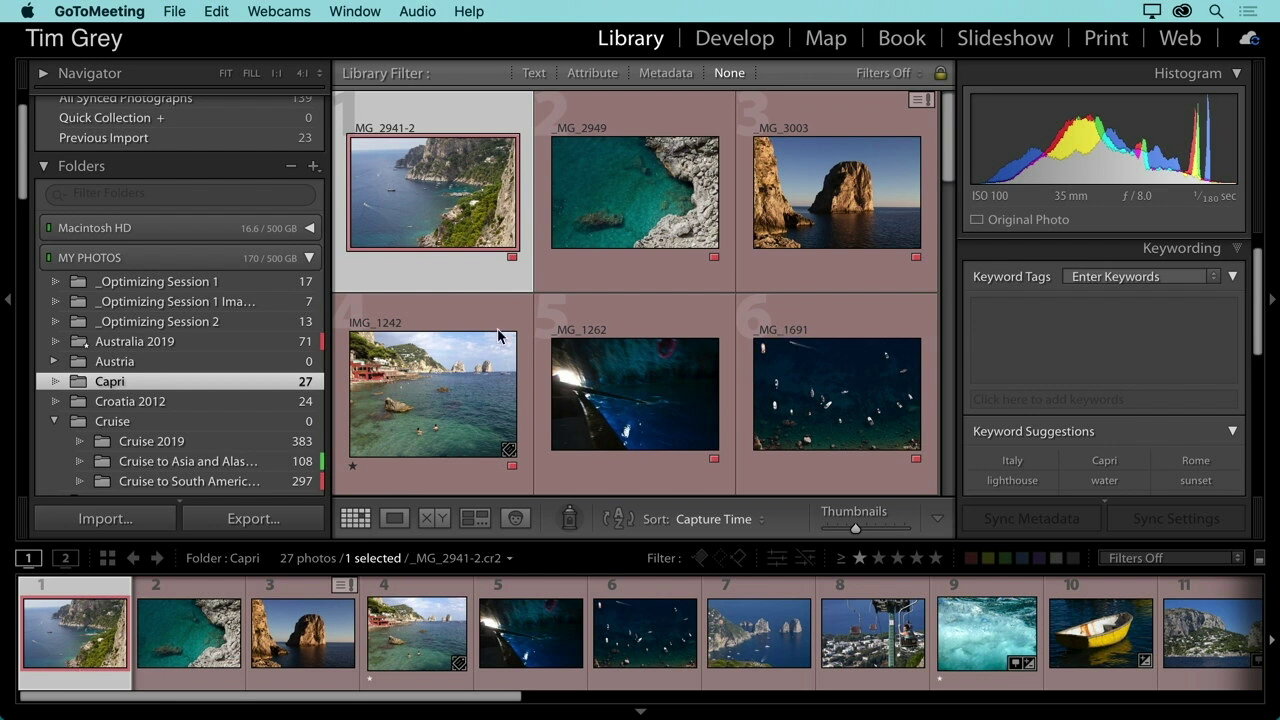
View the Australia 2019 folder's photos and check the folder filter options for favorites and color labels
left_click(210, 350)
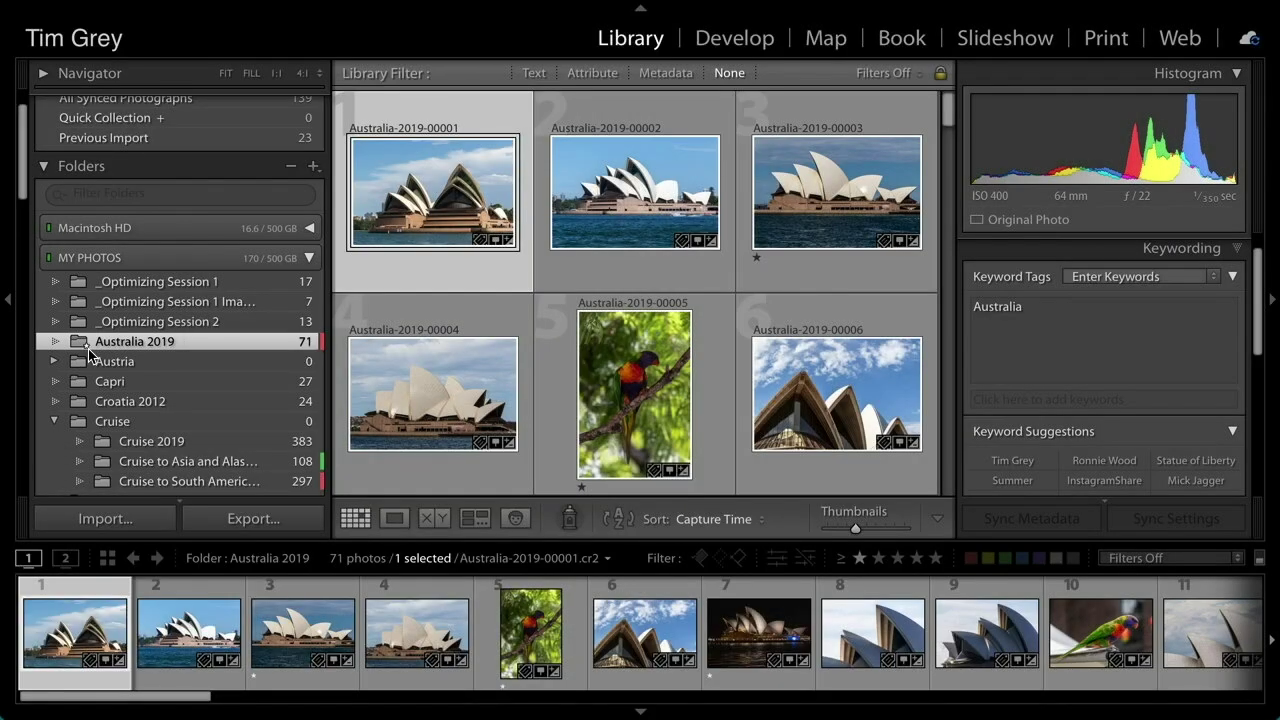
left_click(58, 194)
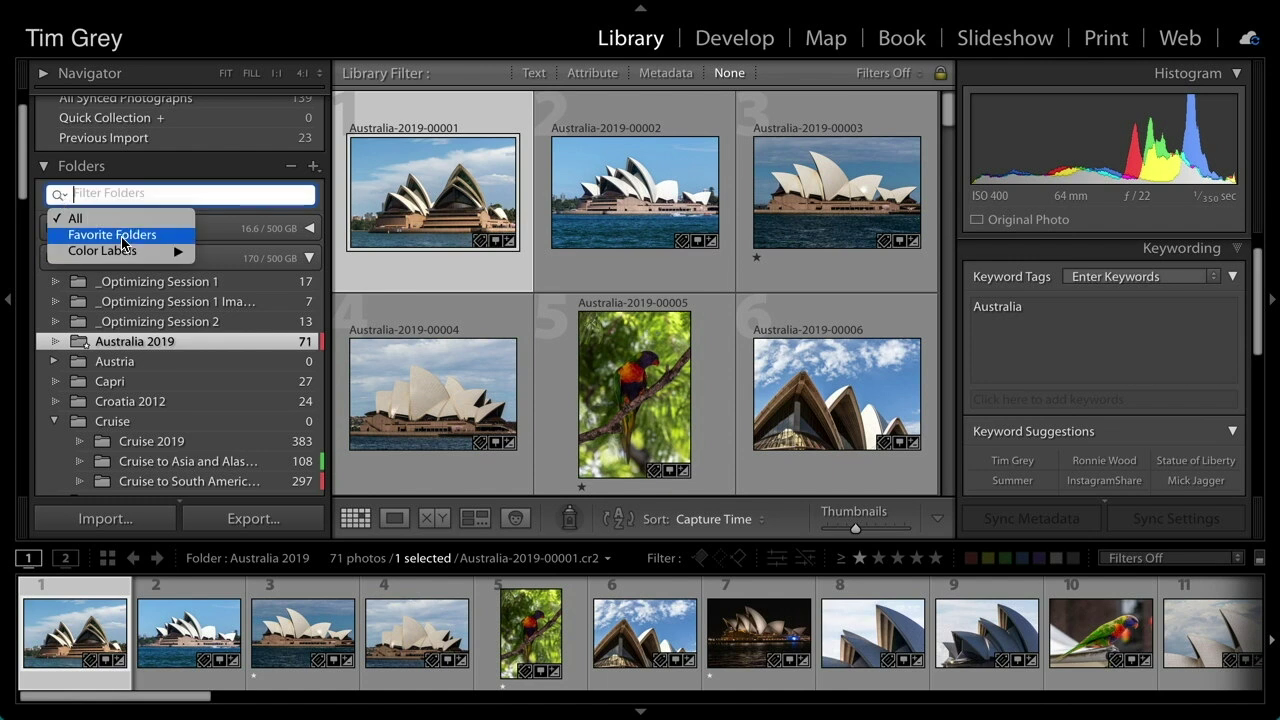
mouse_move(155, 254)
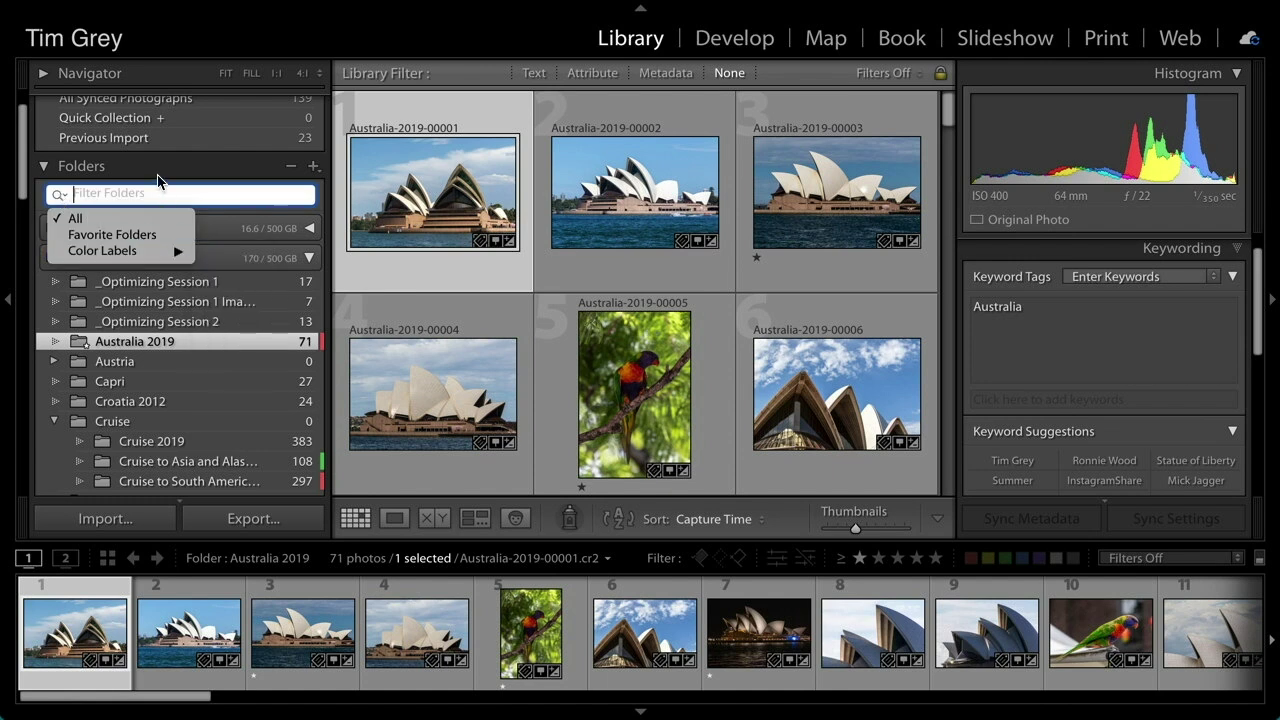
left_click(143, 201)
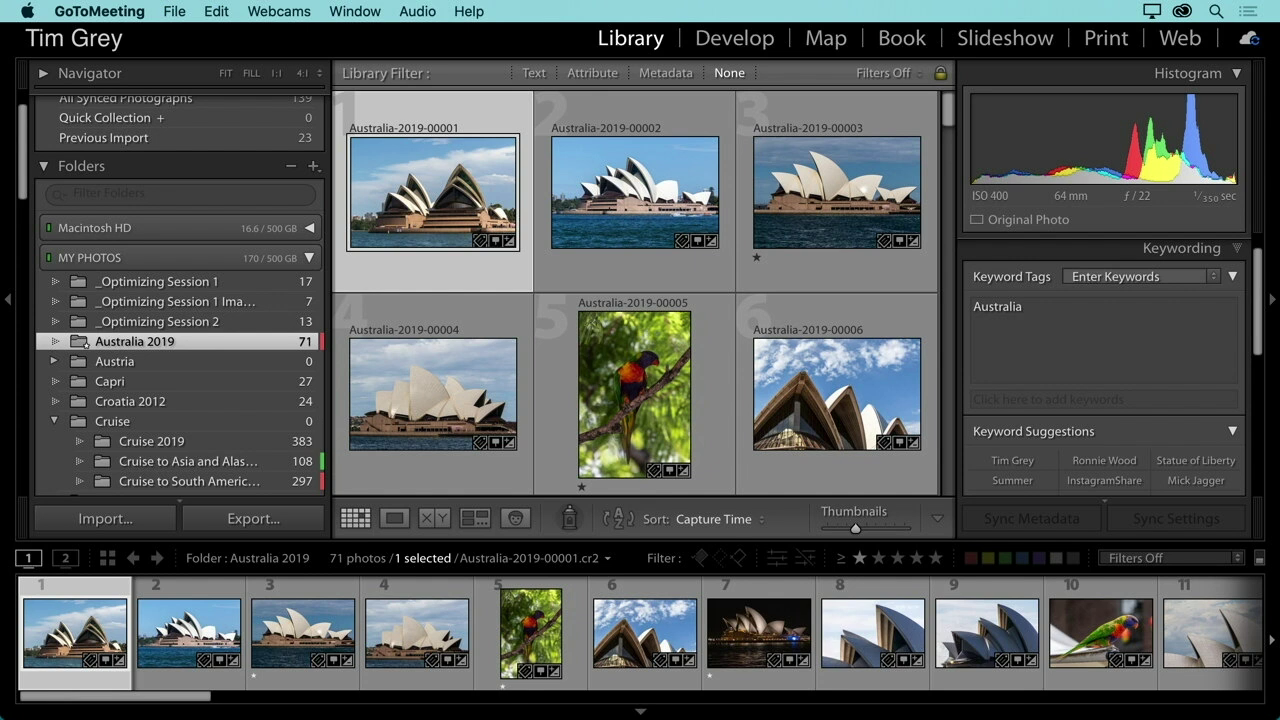
View the photos in the Instagram Photos smart collection and in the Italy collection
scroll(187, 390, "down", 15)
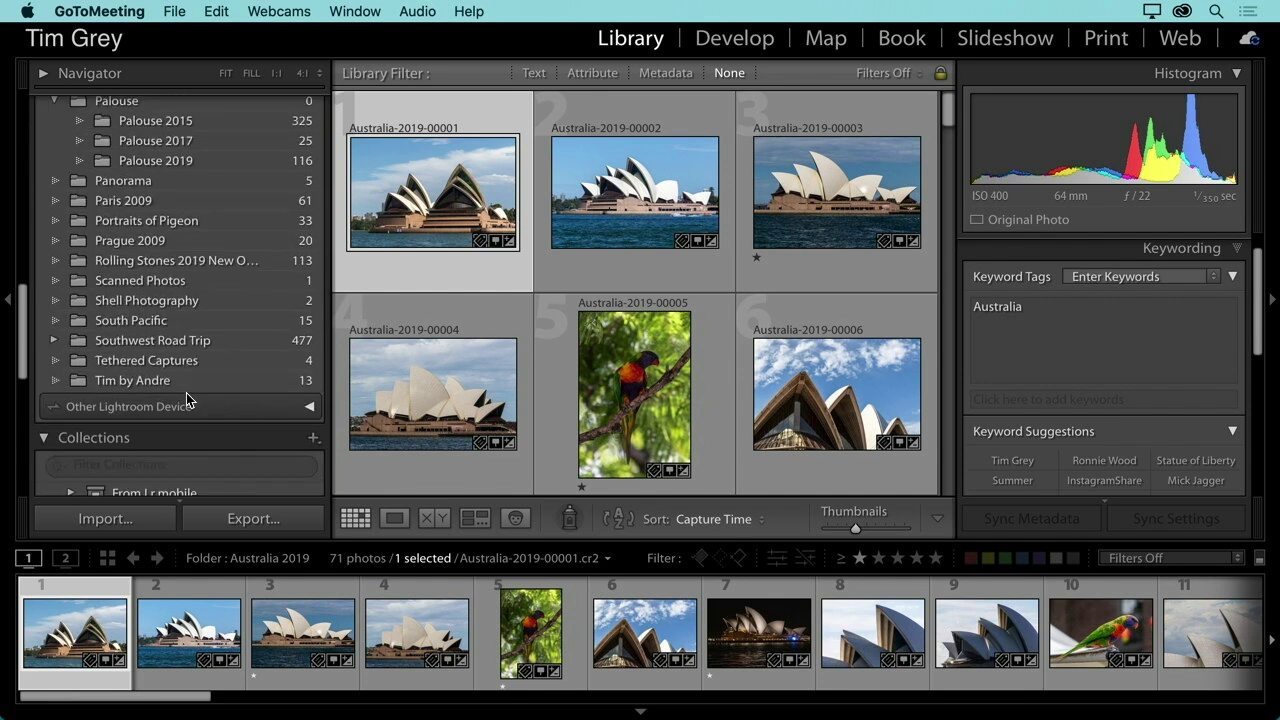
scroll(186, 399, "down", 3)
left_click(161, 387)
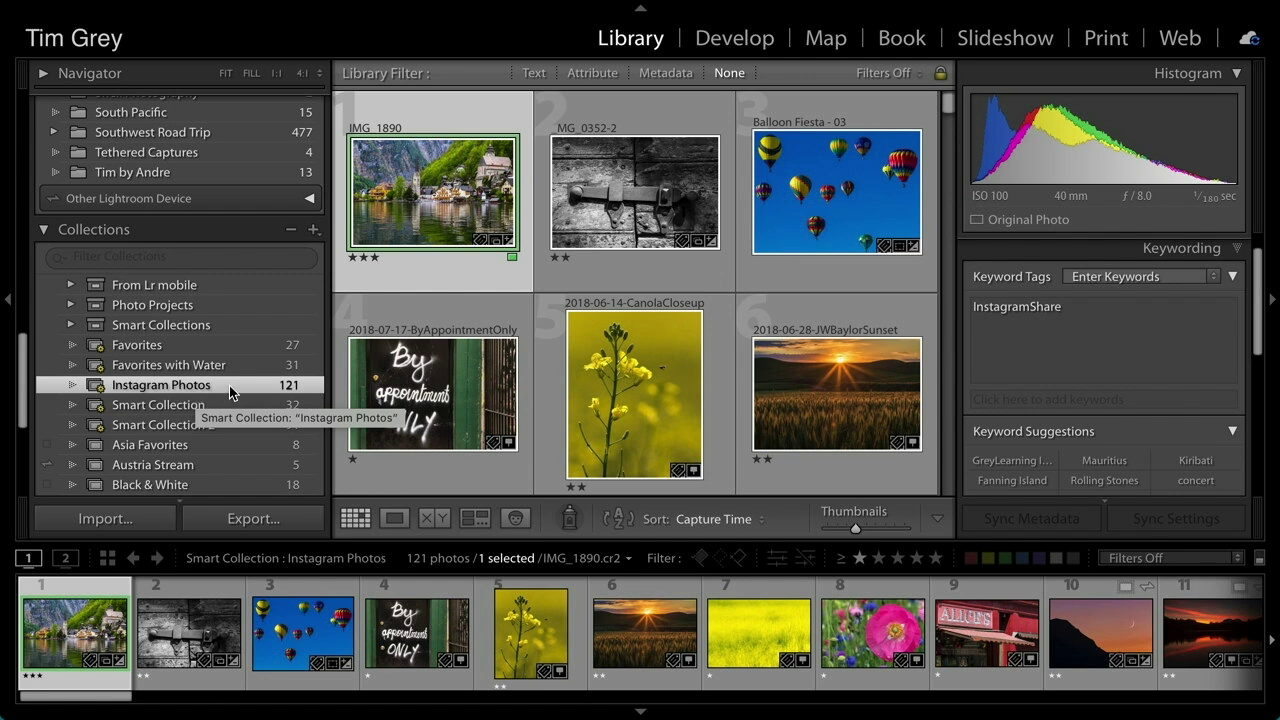
scroll(226, 394, "down", 5)
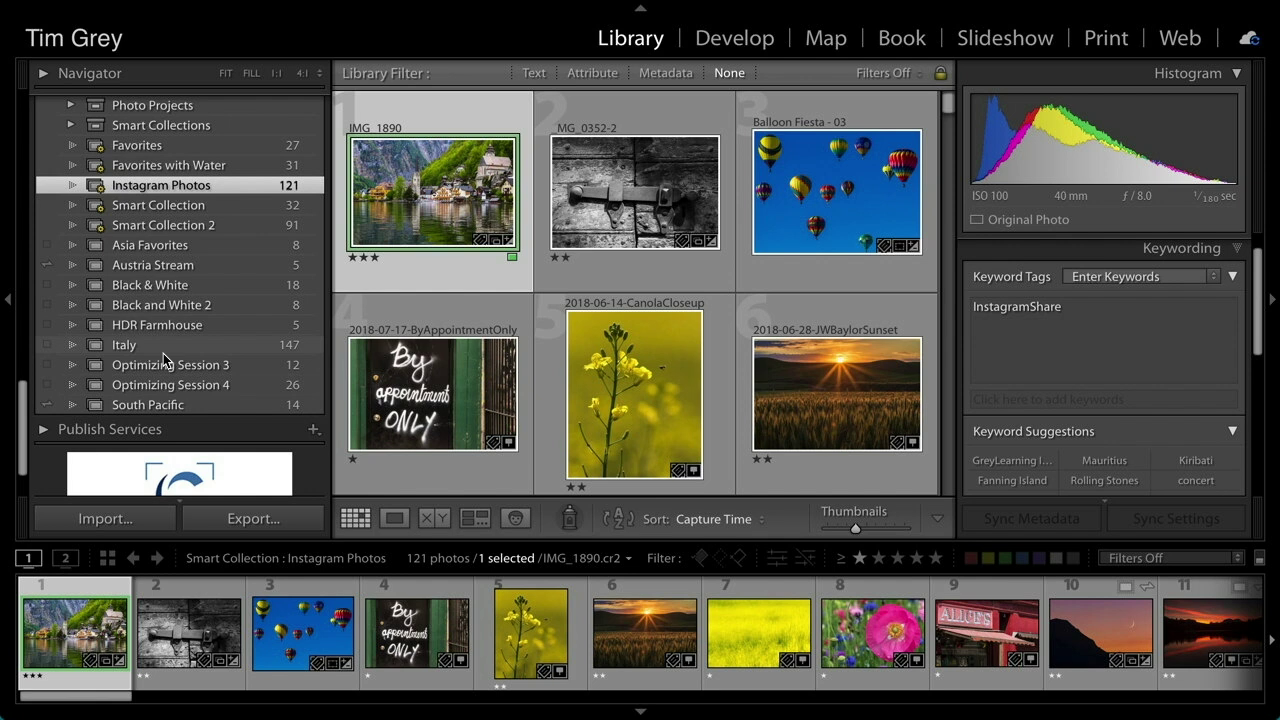
left_click(160, 347)
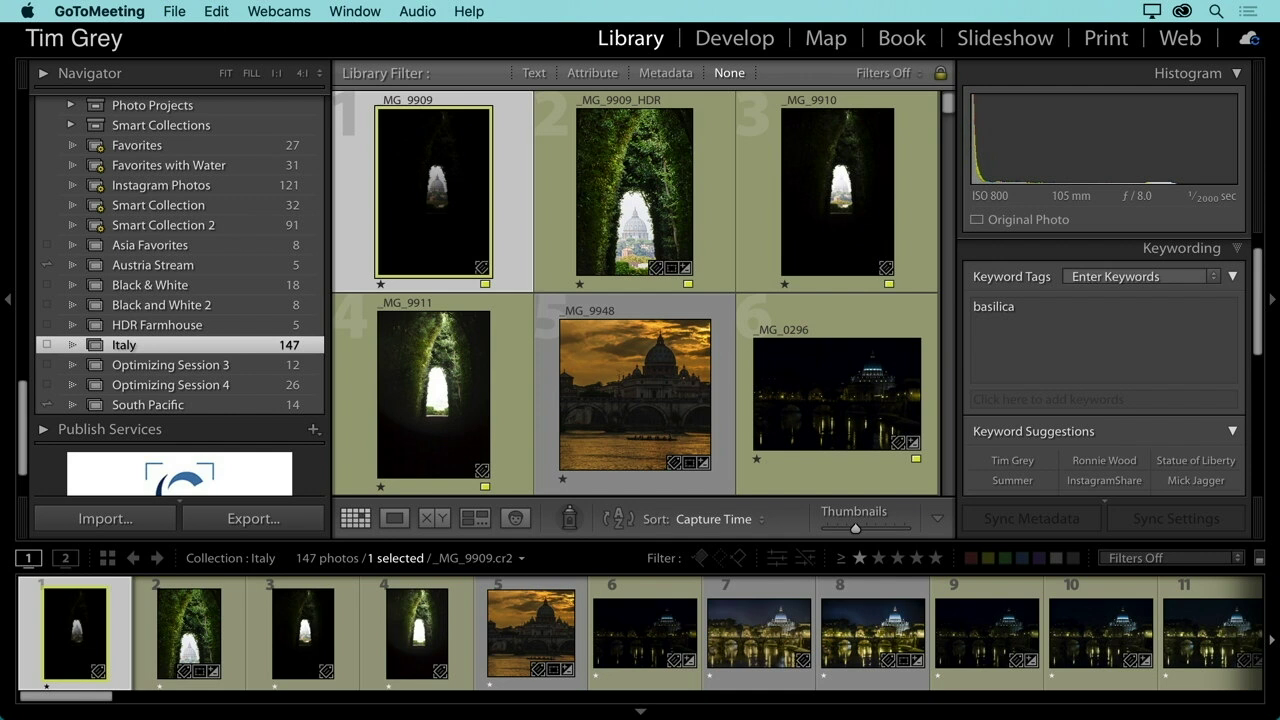
left_click(674, 347)
mouse_move(264, 7)
left_click(207, 11)
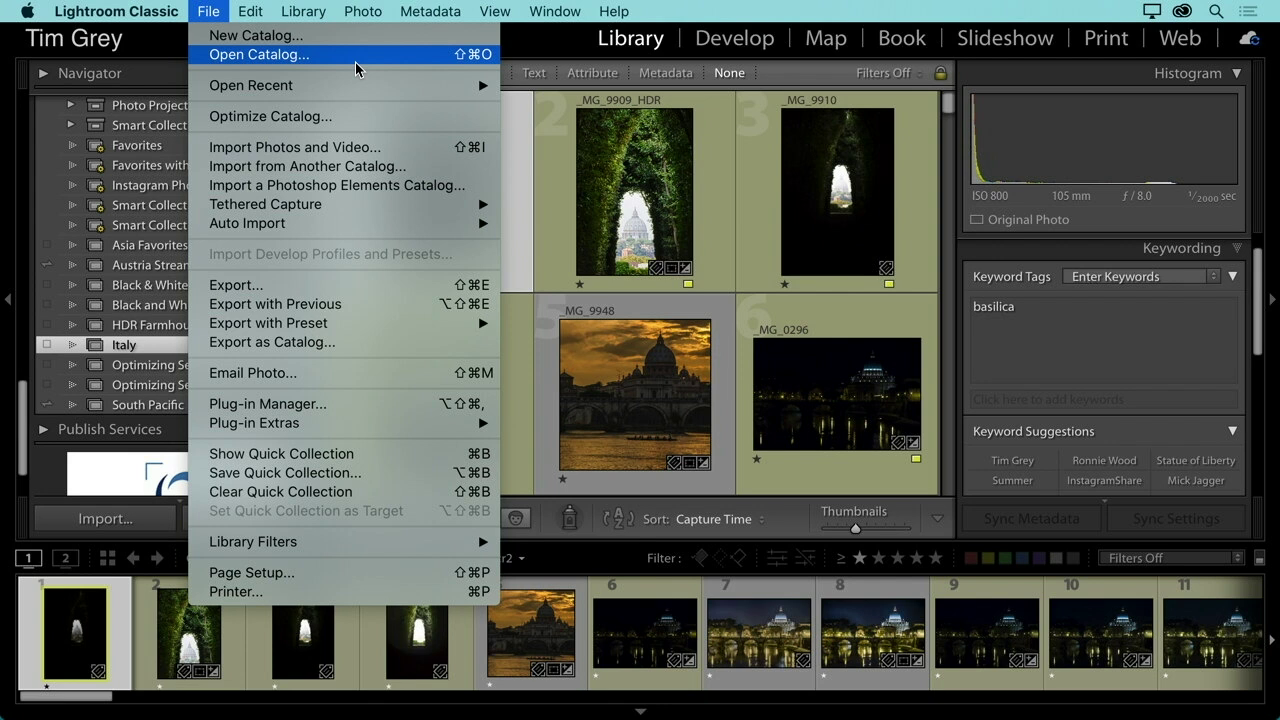
left_click(578, 178)
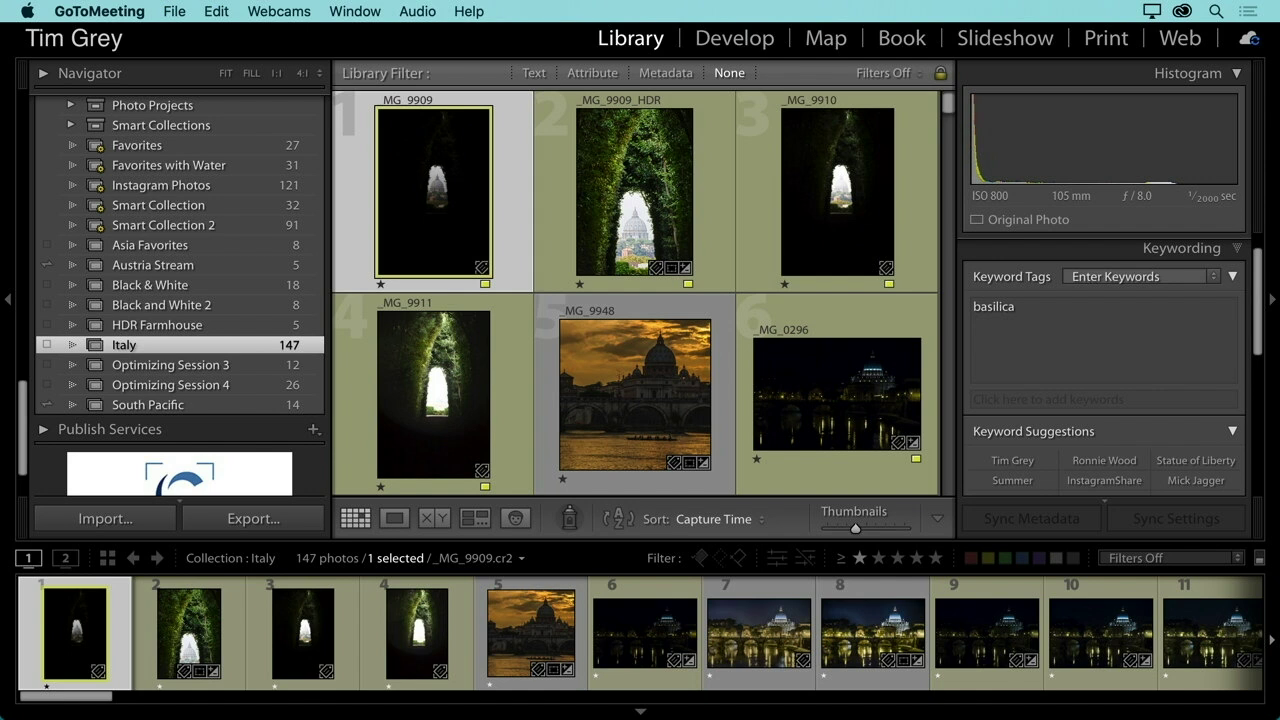
Collapse the MY PHOTOS drive's folder list and display the Instagram Share folder inside Pictures on Macintosh HD
scroll(222, 190, "up", 8)
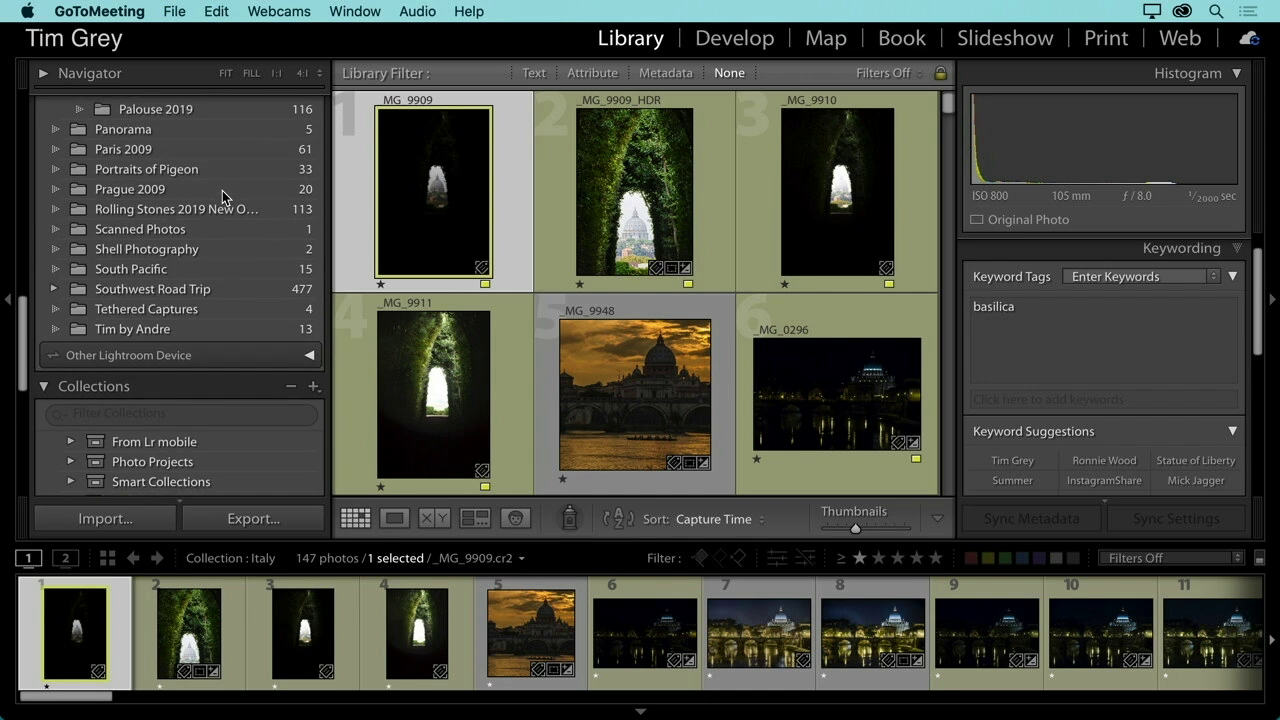
scroll(222, 195, "up", 15)
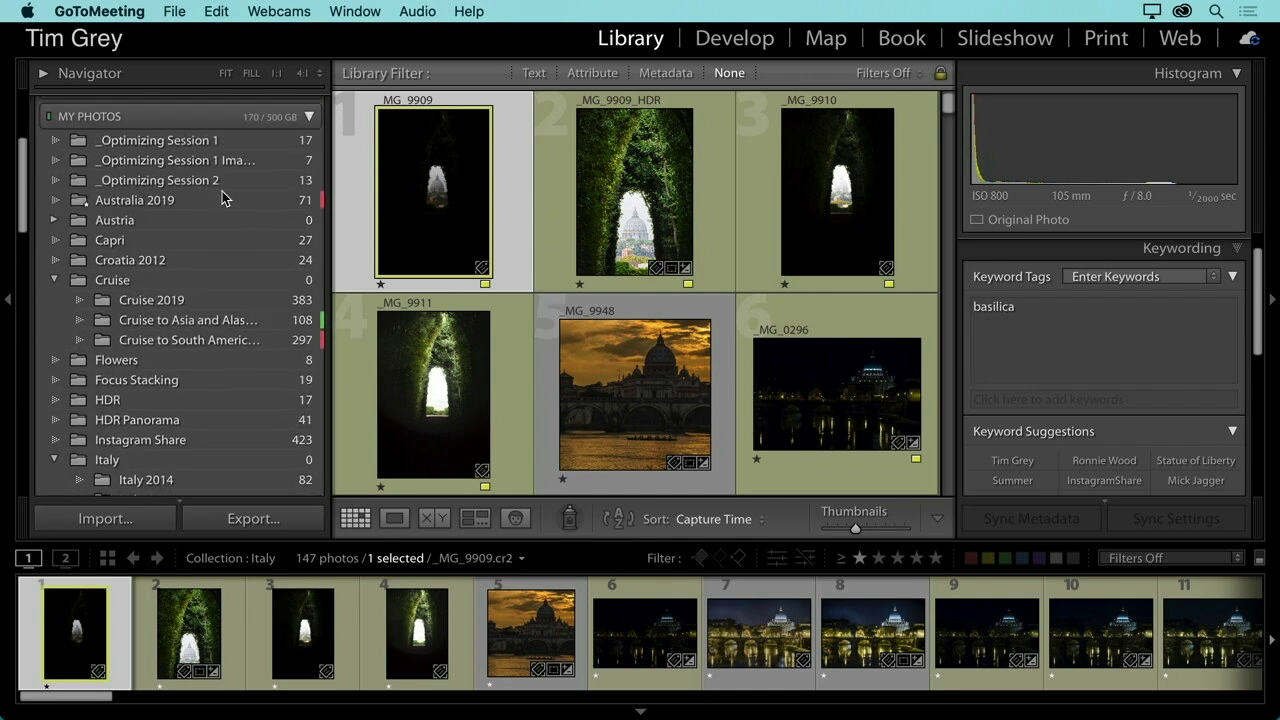
scroll(222, 197, "up", 5)
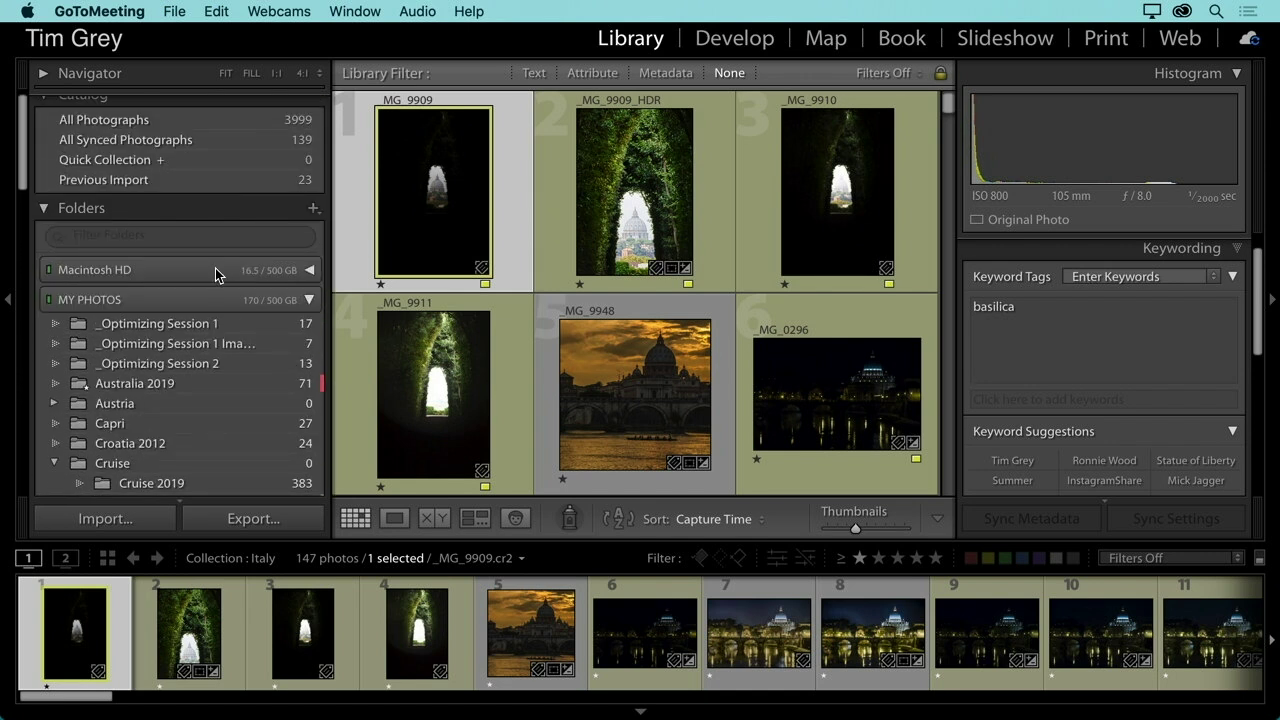
left_click(147, 302)
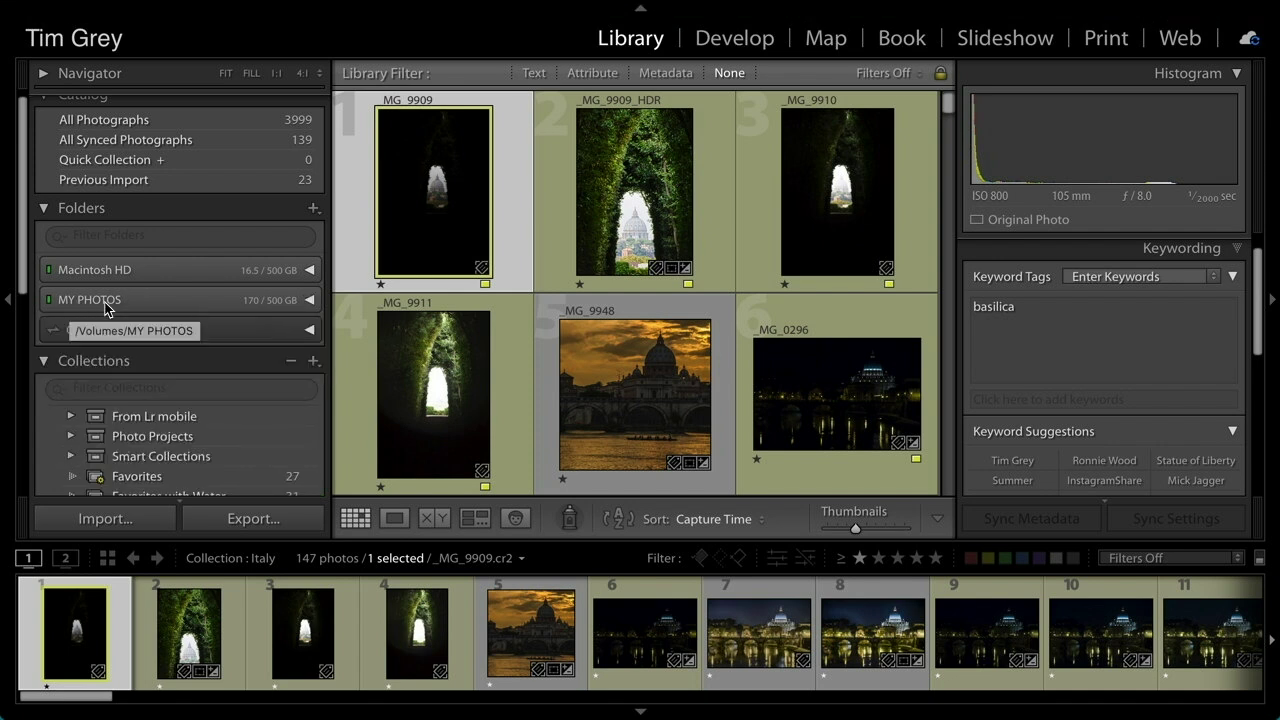
left_click(147, 269)
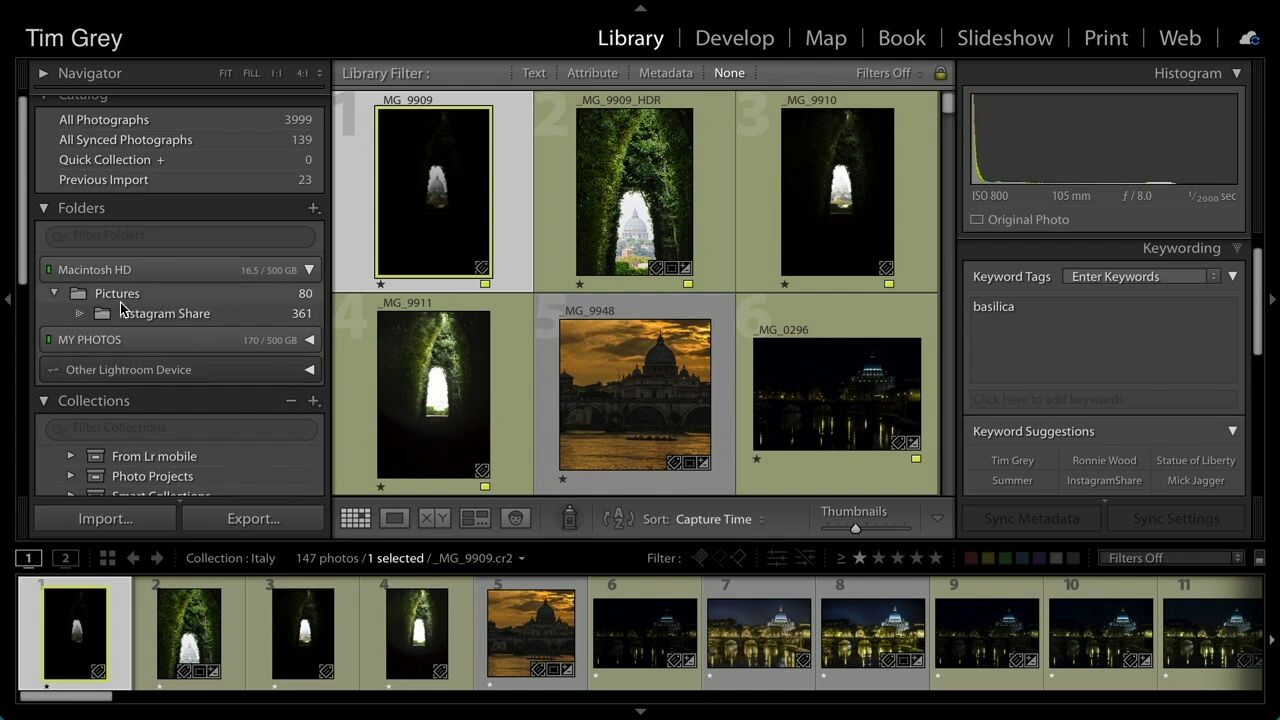
left_click(155, 315)
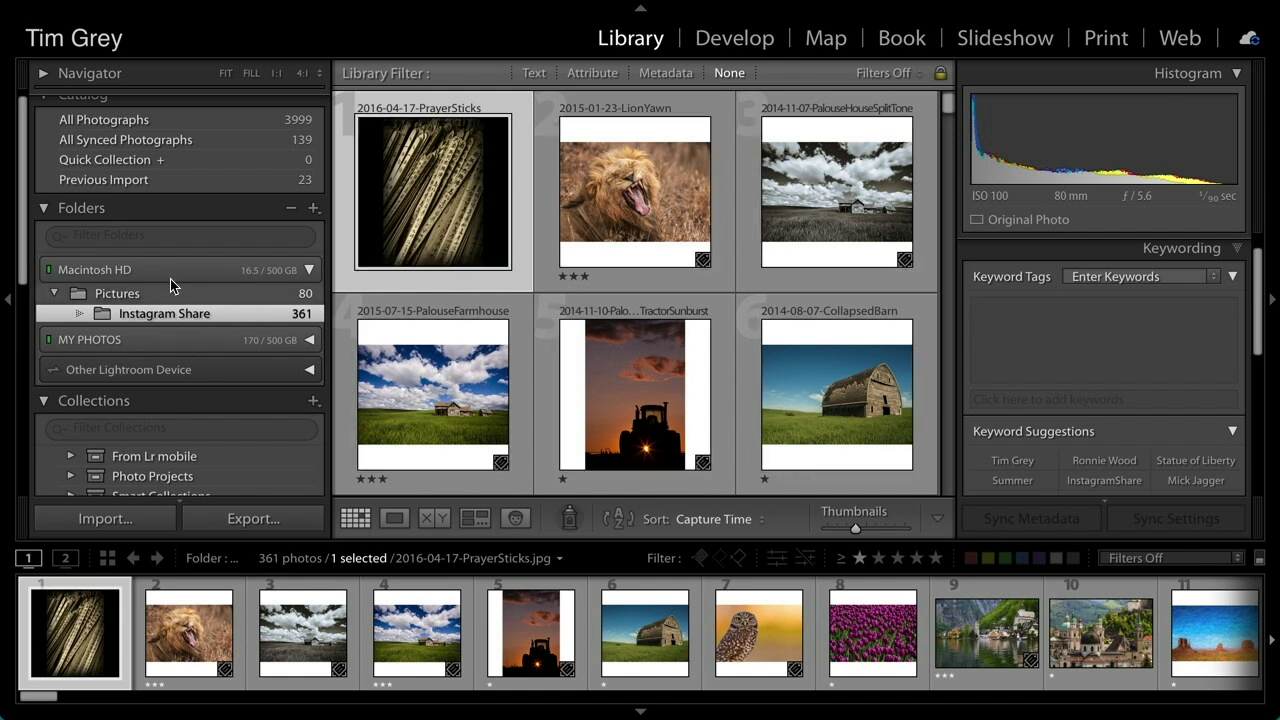
Expand the MY PHOTOS drive again and look through its folders alongside those on Macintosh HD
left_click(148, 337)
scroll(171, 415, "down", 2)
scroll(171, 413, "down", 3)
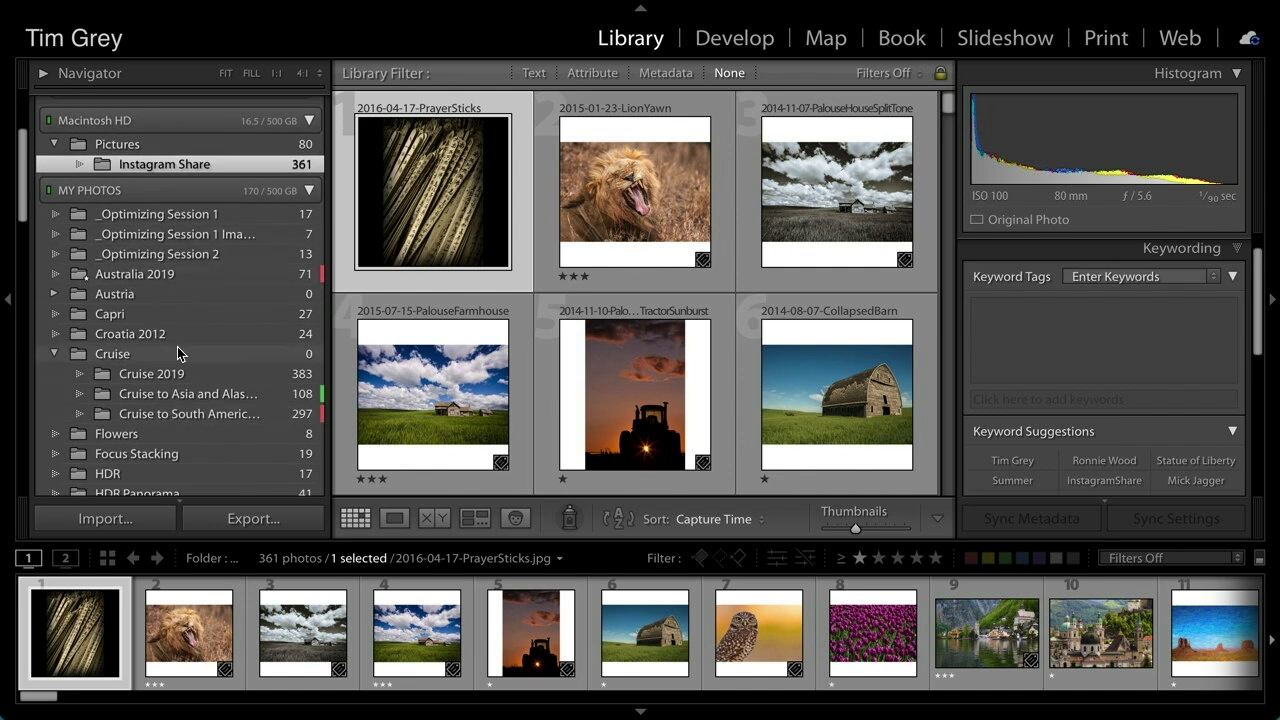
scroll(177, 348, "up", 3)
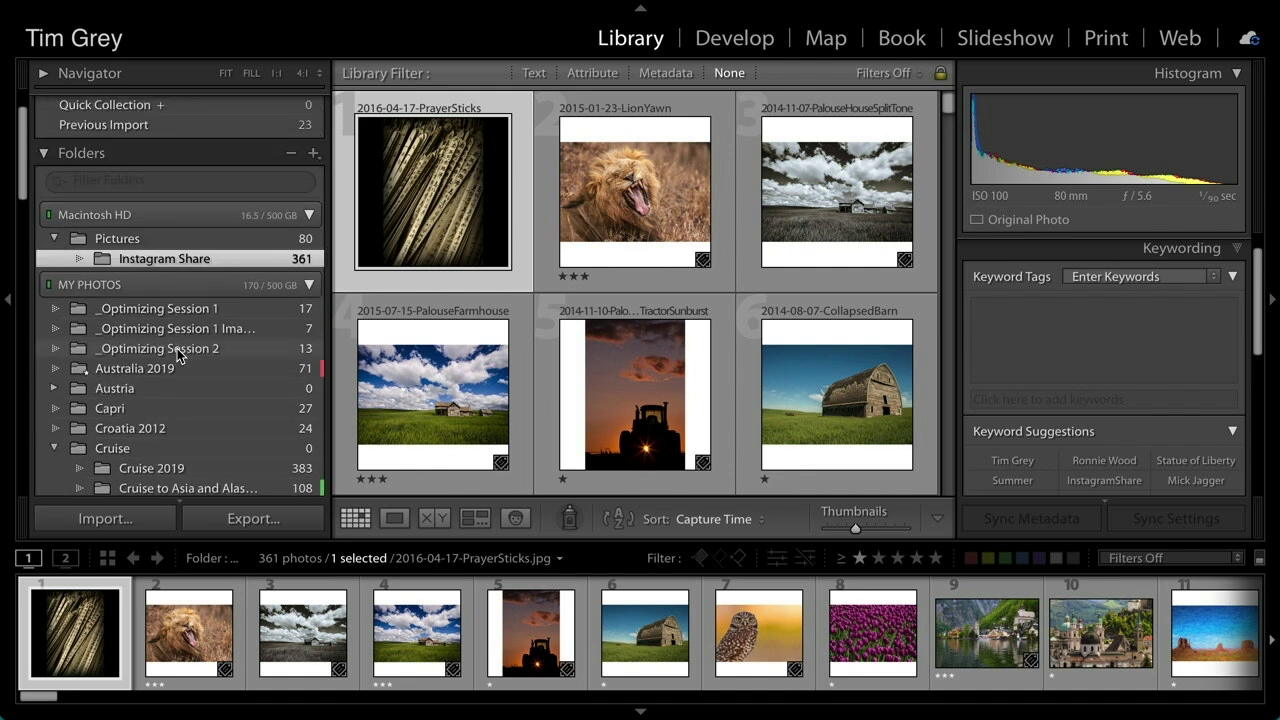